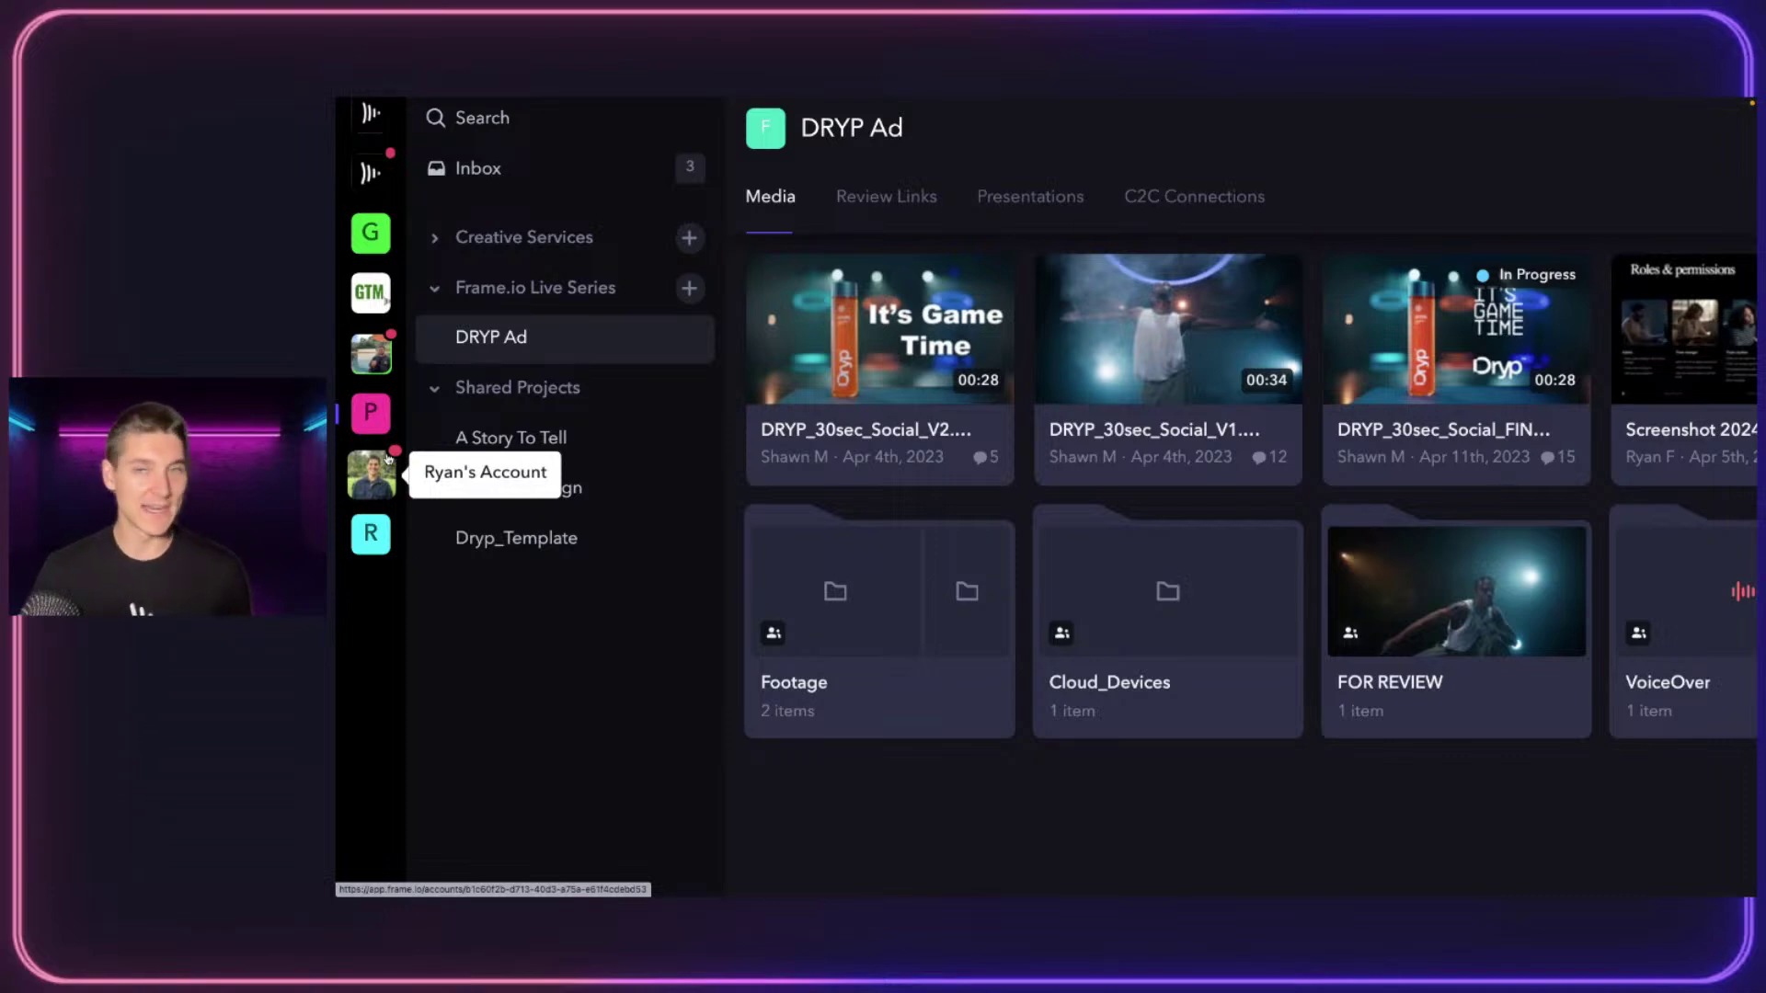
Collapse Shared Projects, re-expand Frame.io Live Series to show DRYP Ad, and fold Creative Services back
scroll(387, 457, "up", 2)
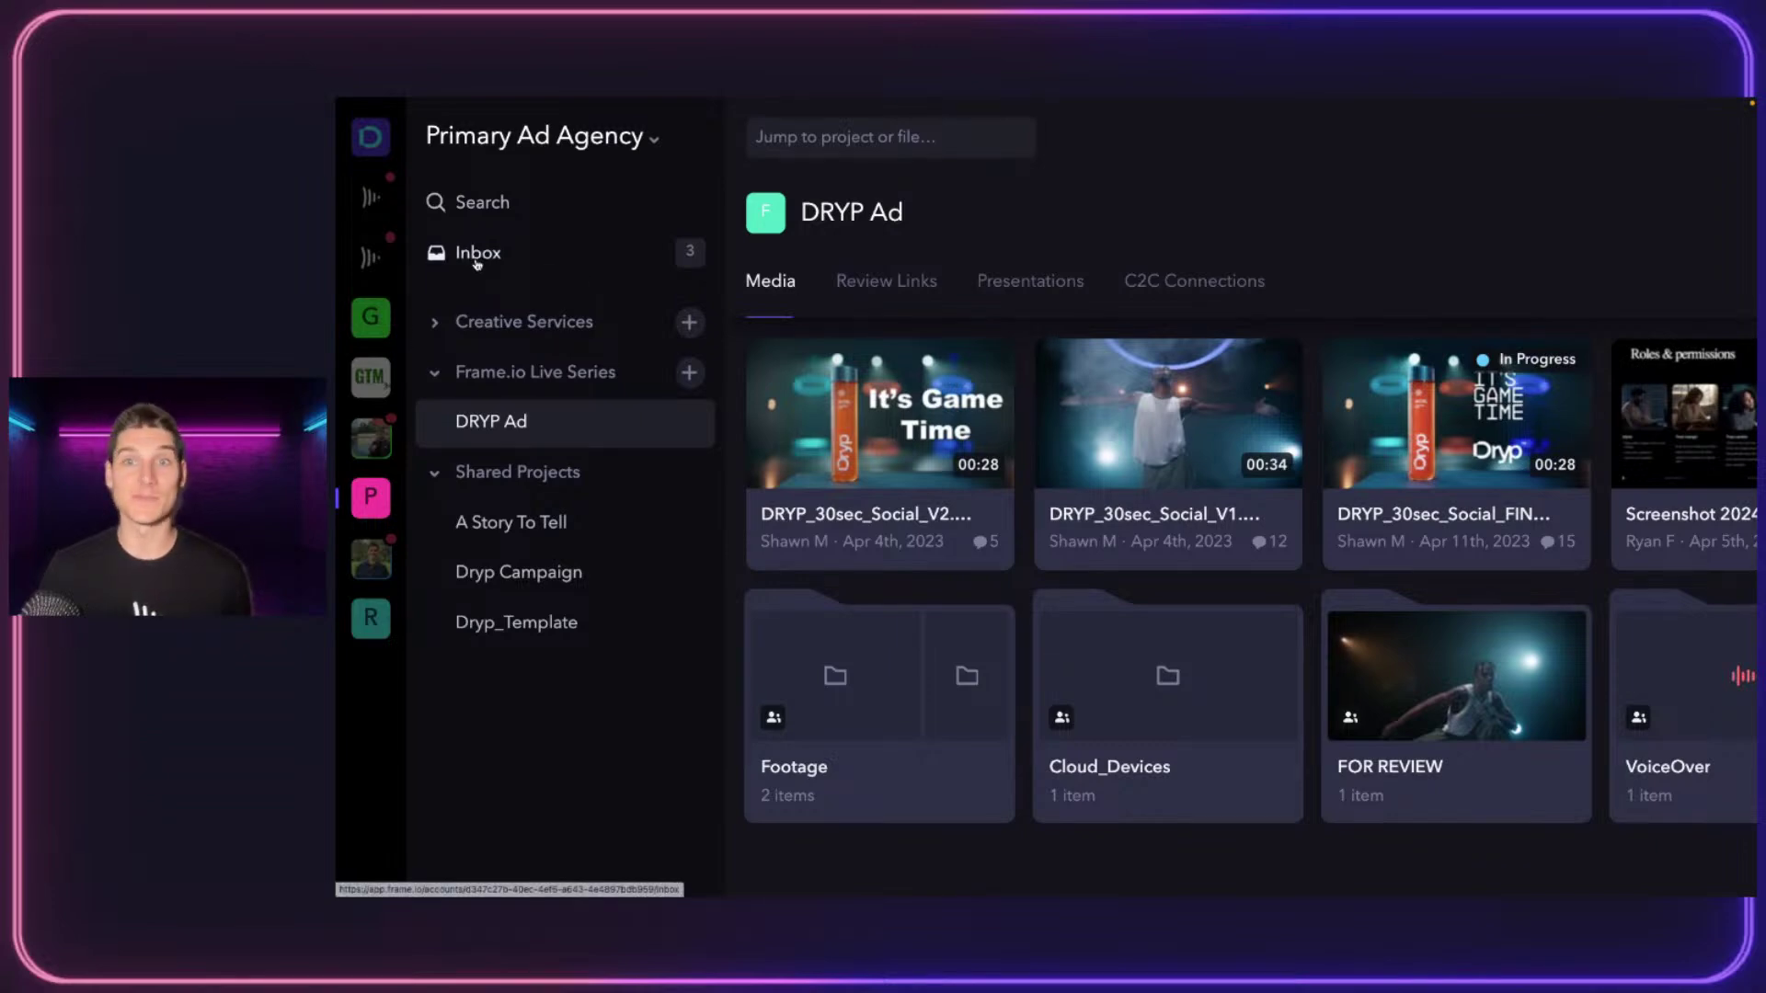
left_click(435, 373)
left_click(434, 422)
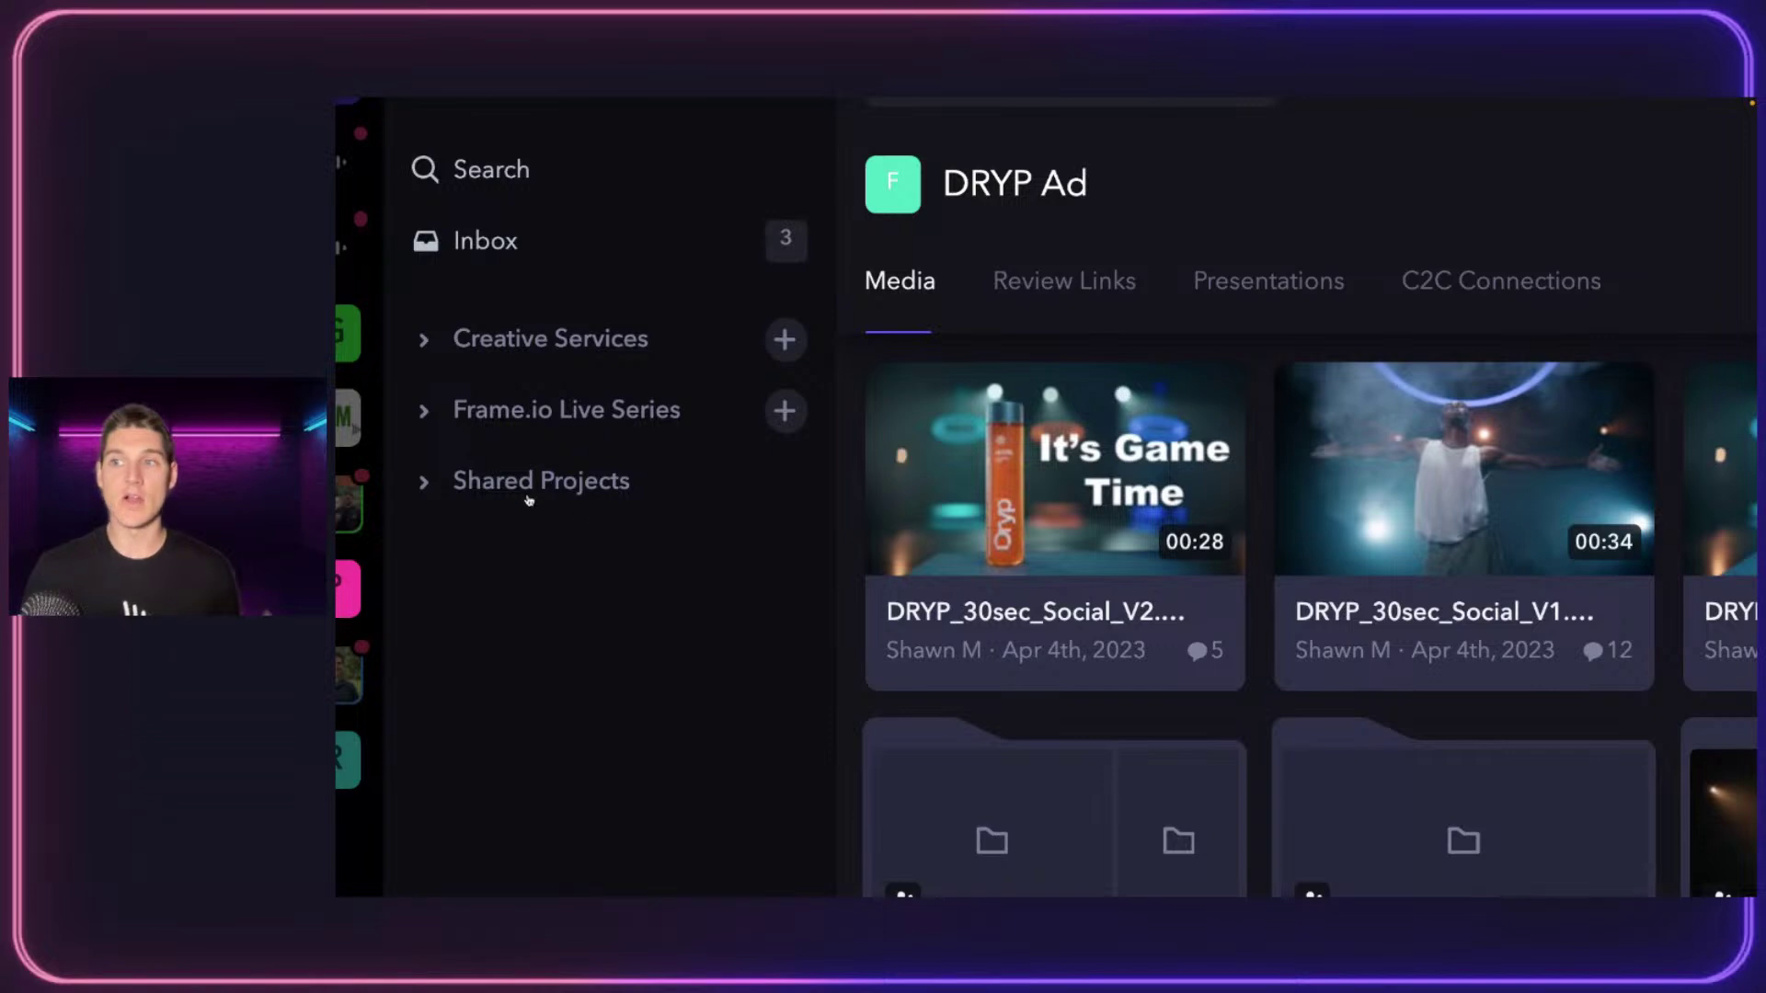
left_click(521, 411)
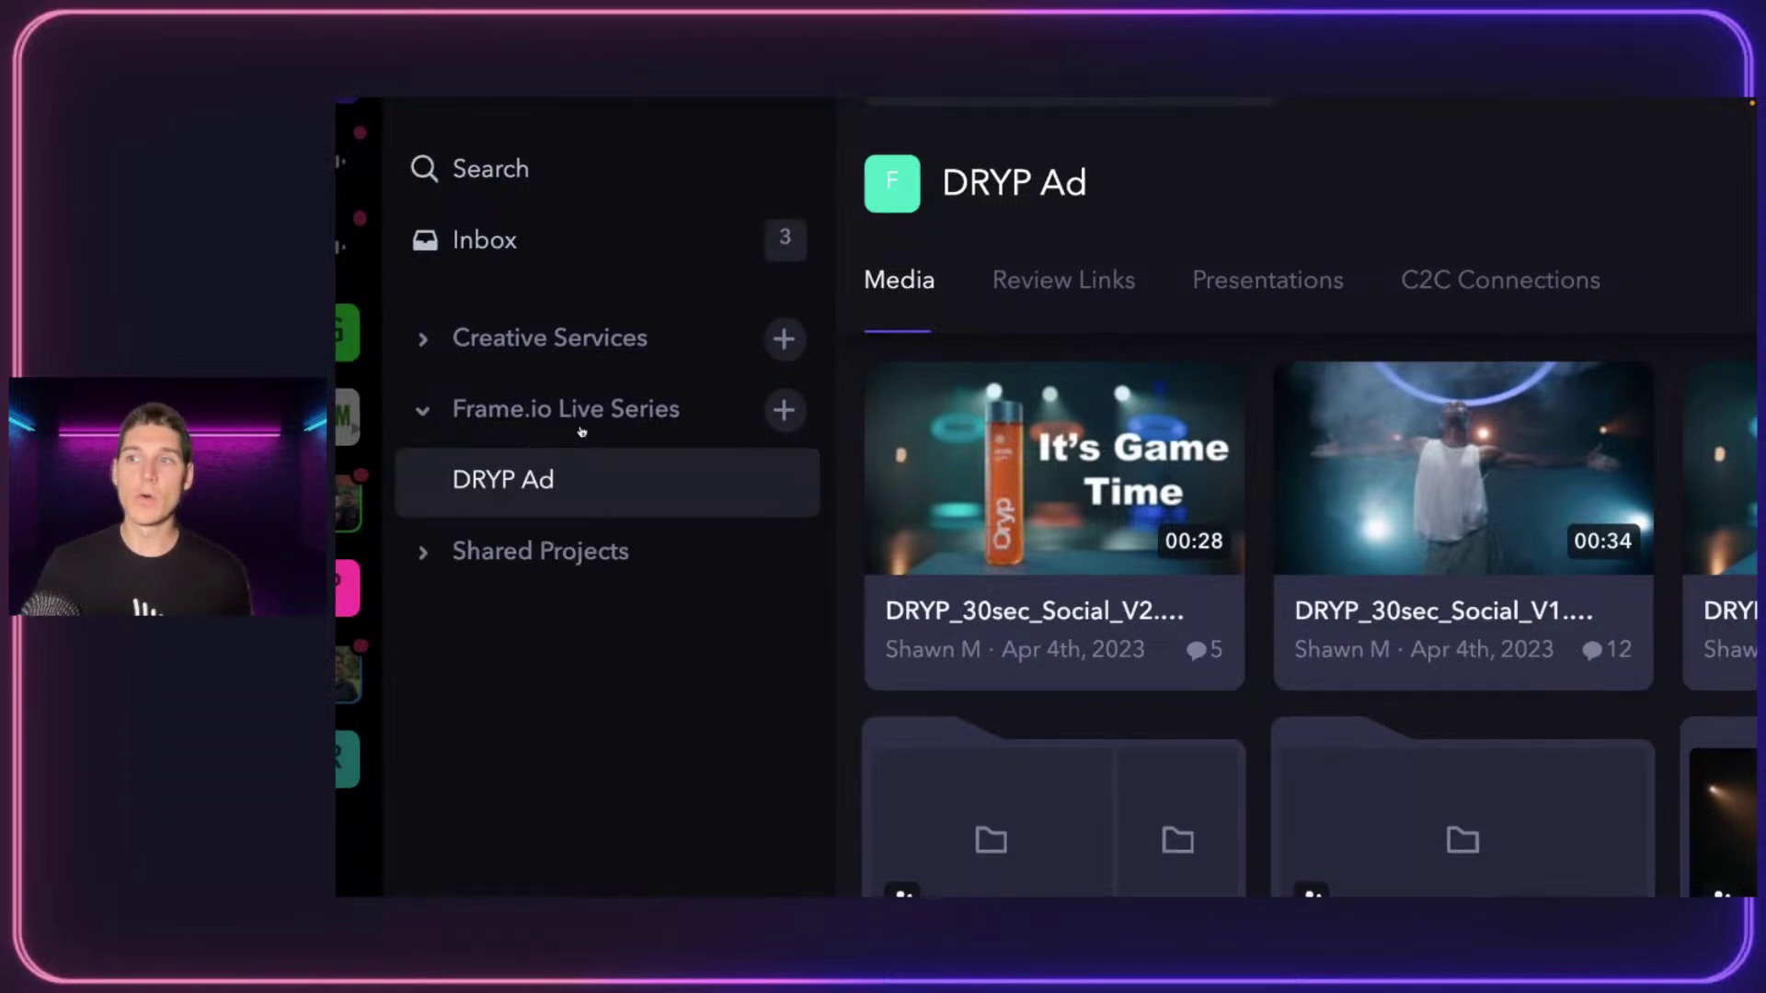
left_click(551, 340)
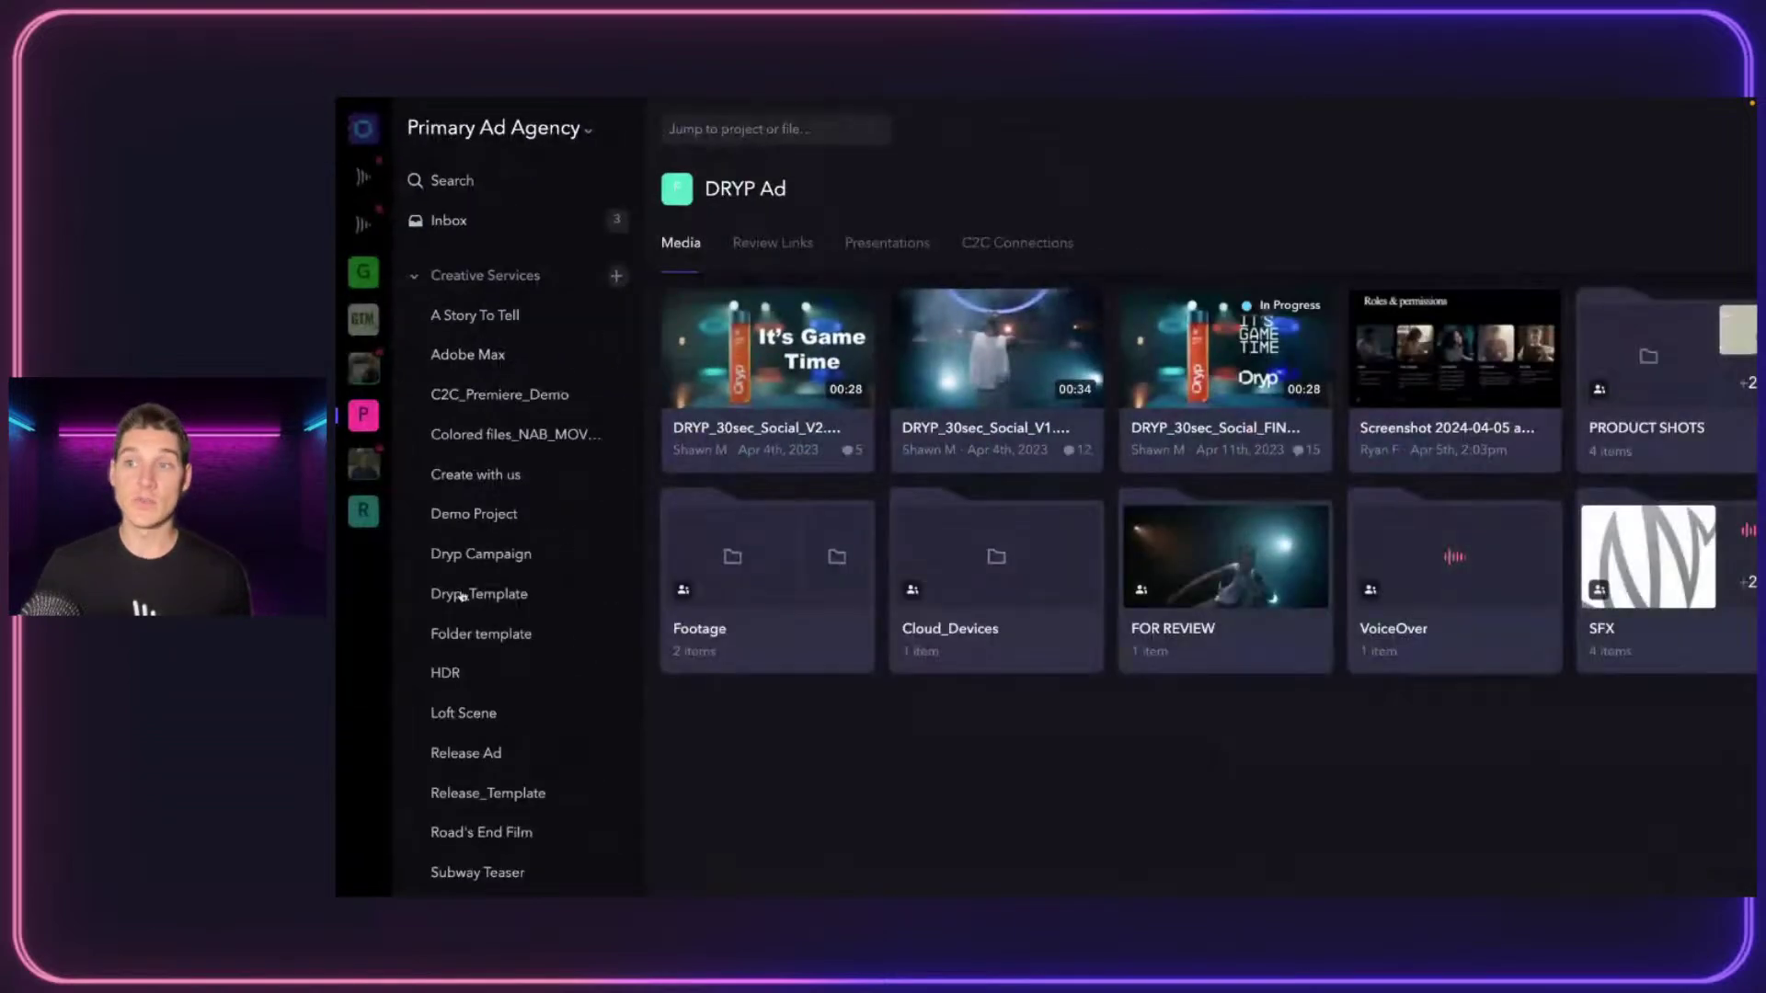
scroll(471, 462, "down", 3)
scroll(471, 462, "up", 3)
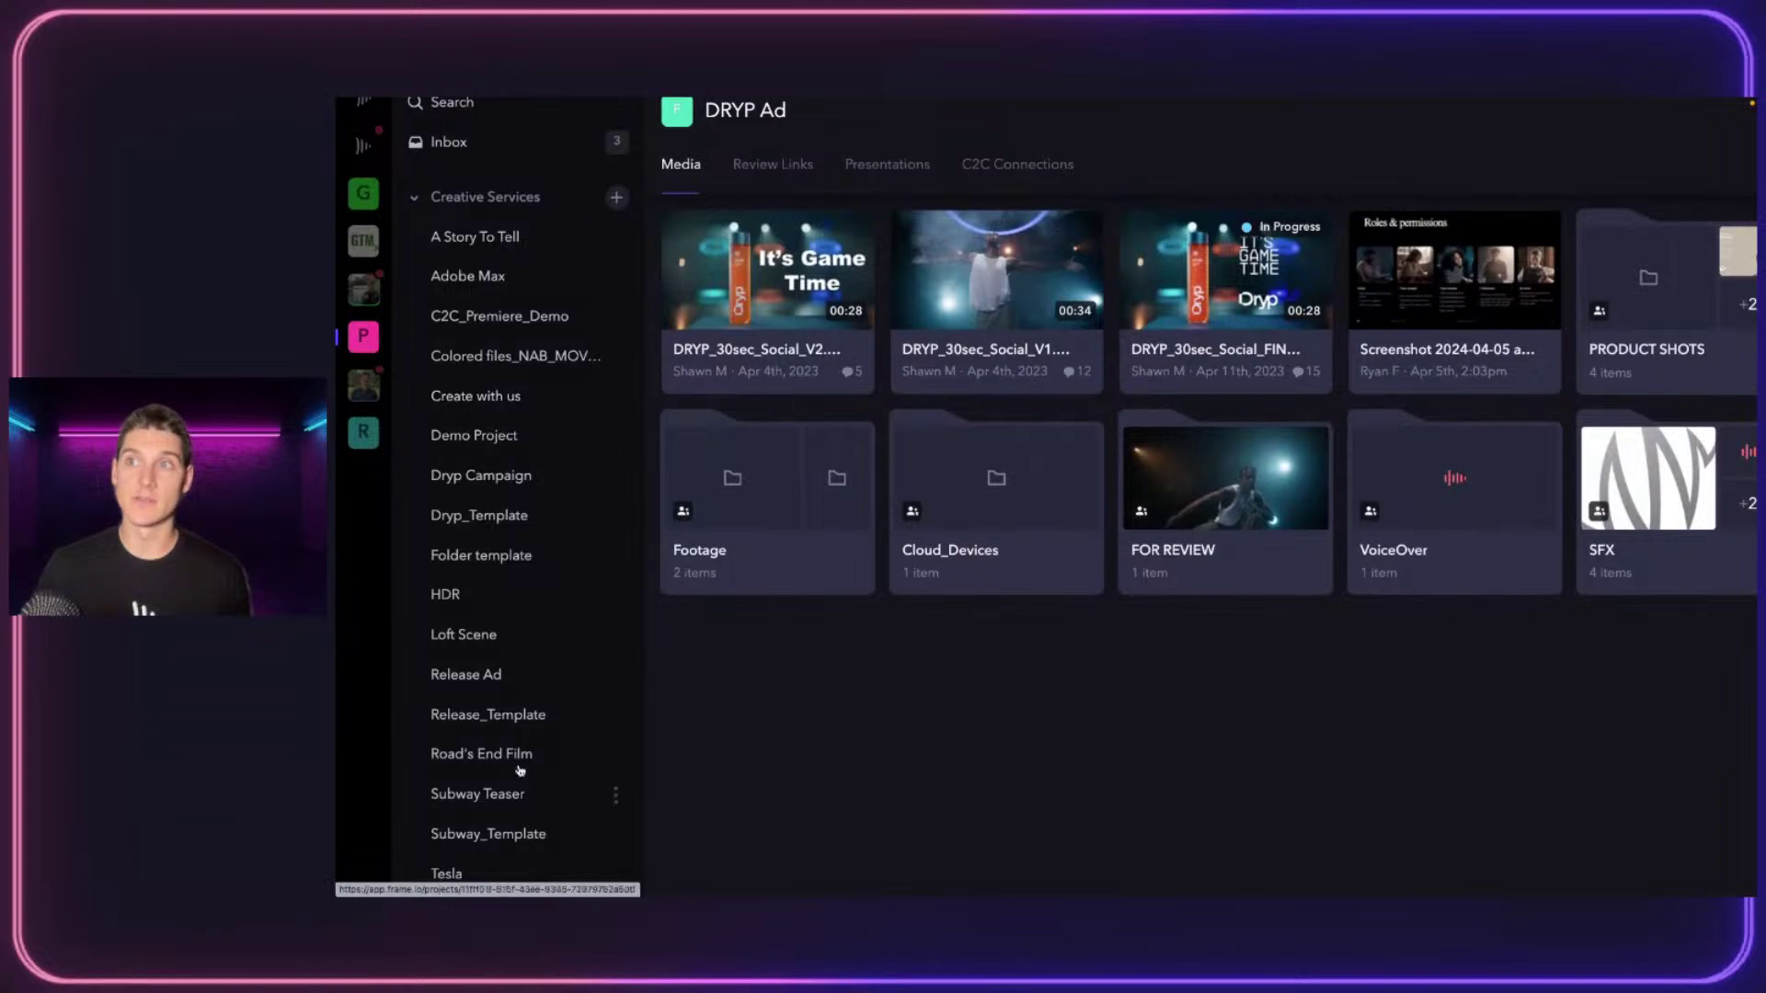
left_click(474, 207)
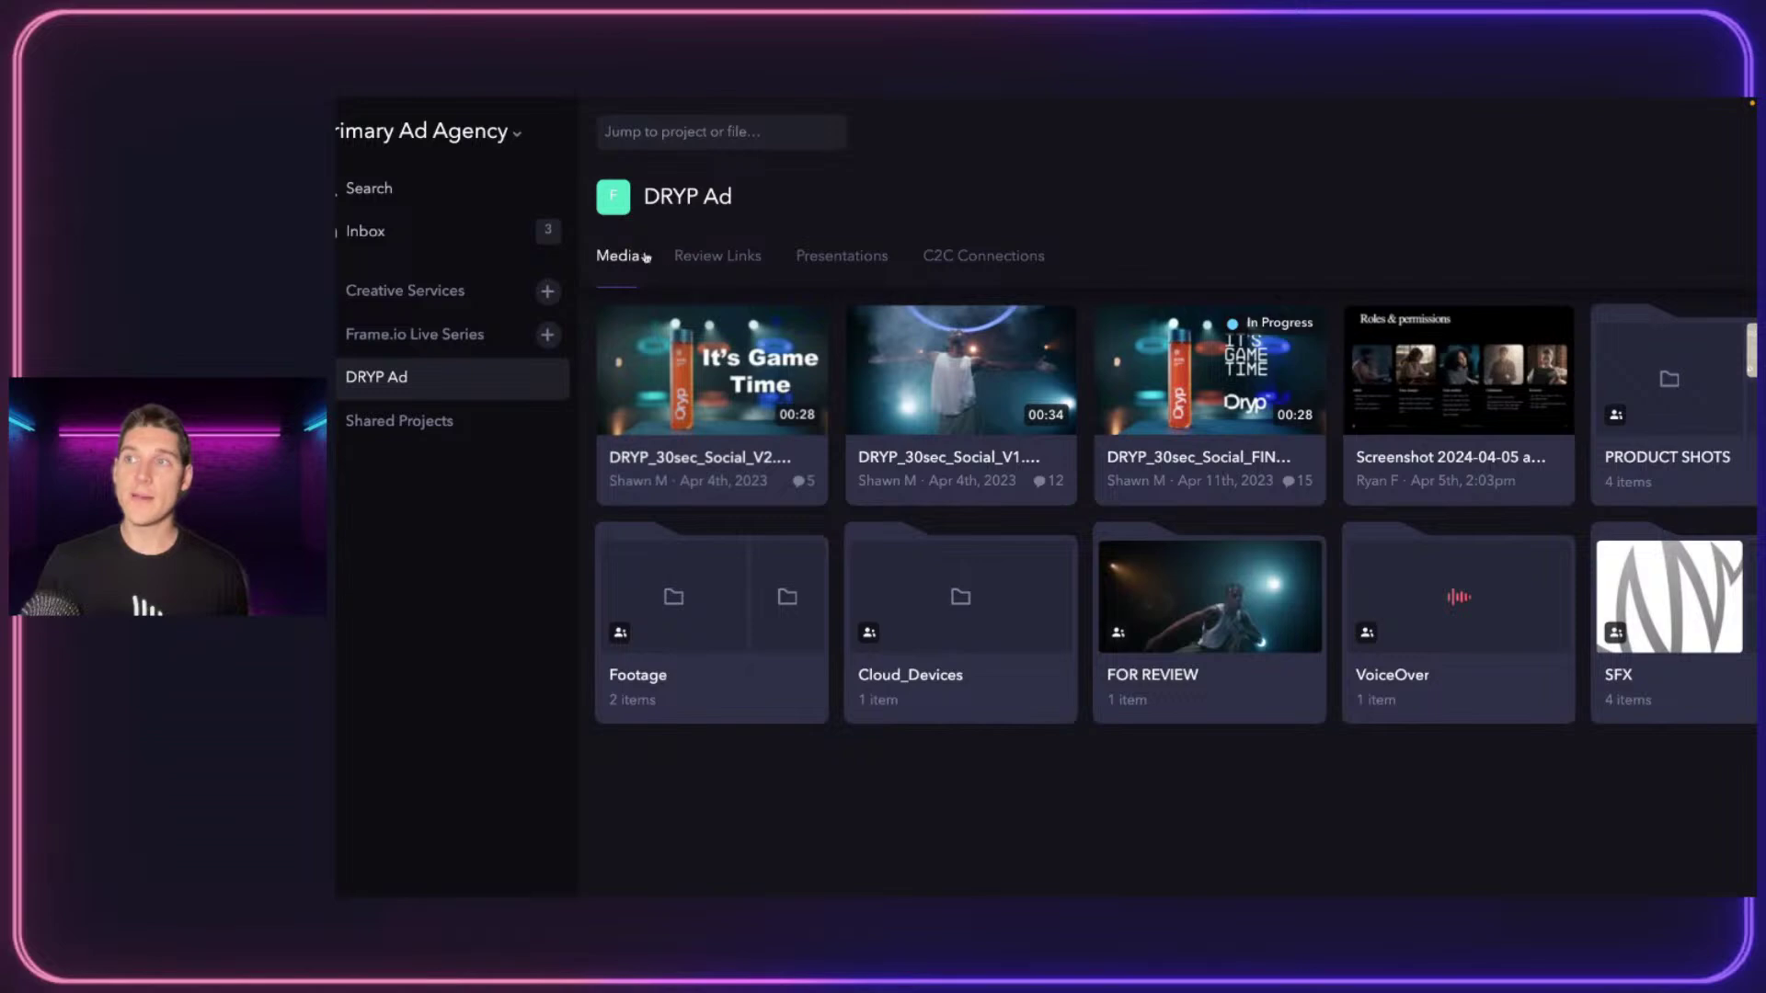
left_click(695, 260)
left_click(818, 256)
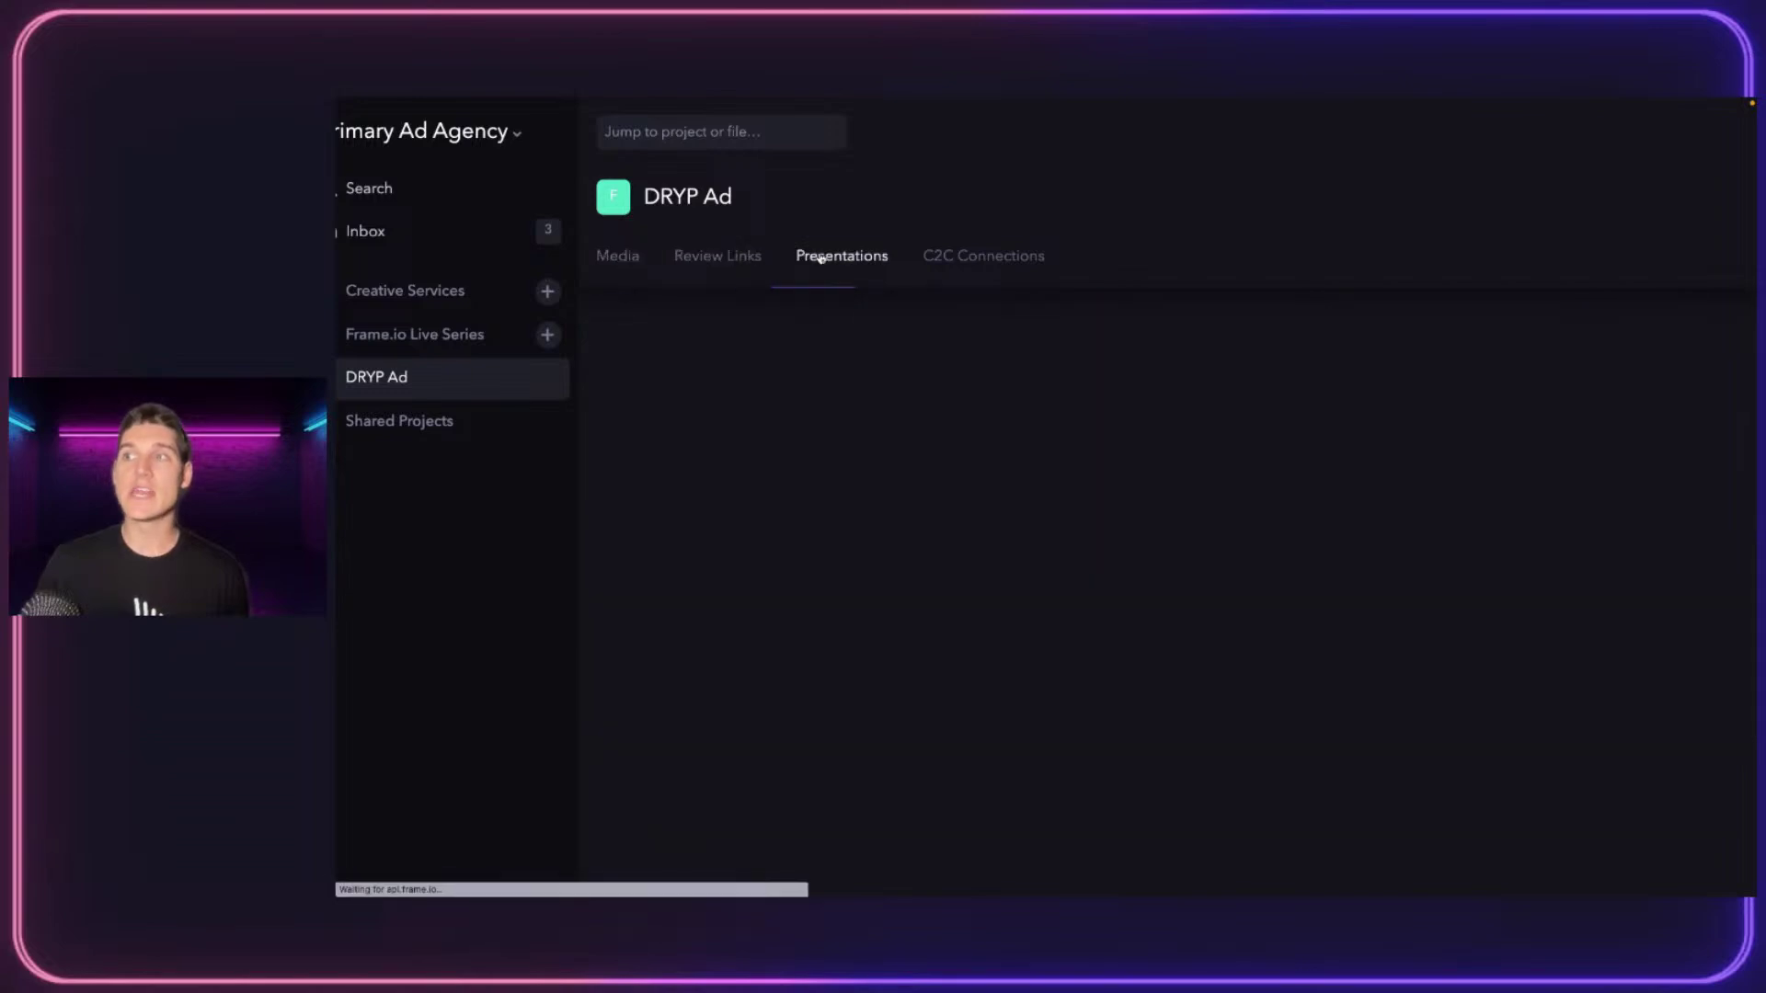
left_click(736, 252)
left_click(631, 258)
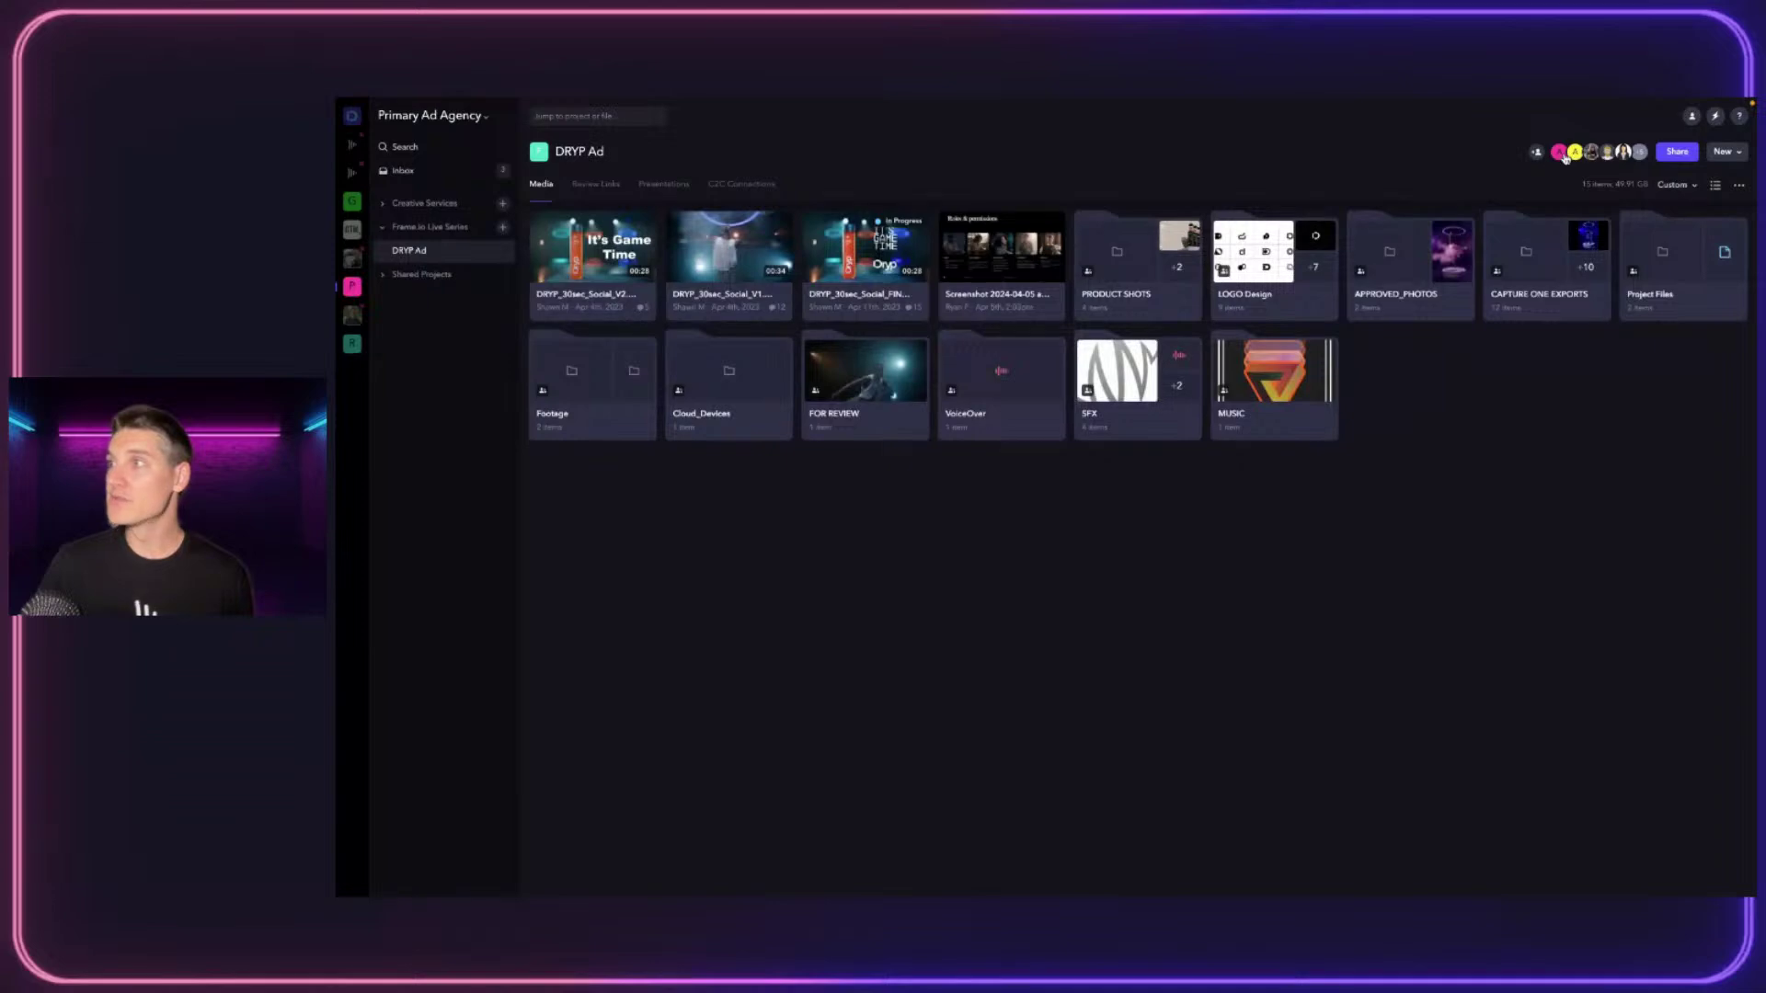
left_click(1568, 158)
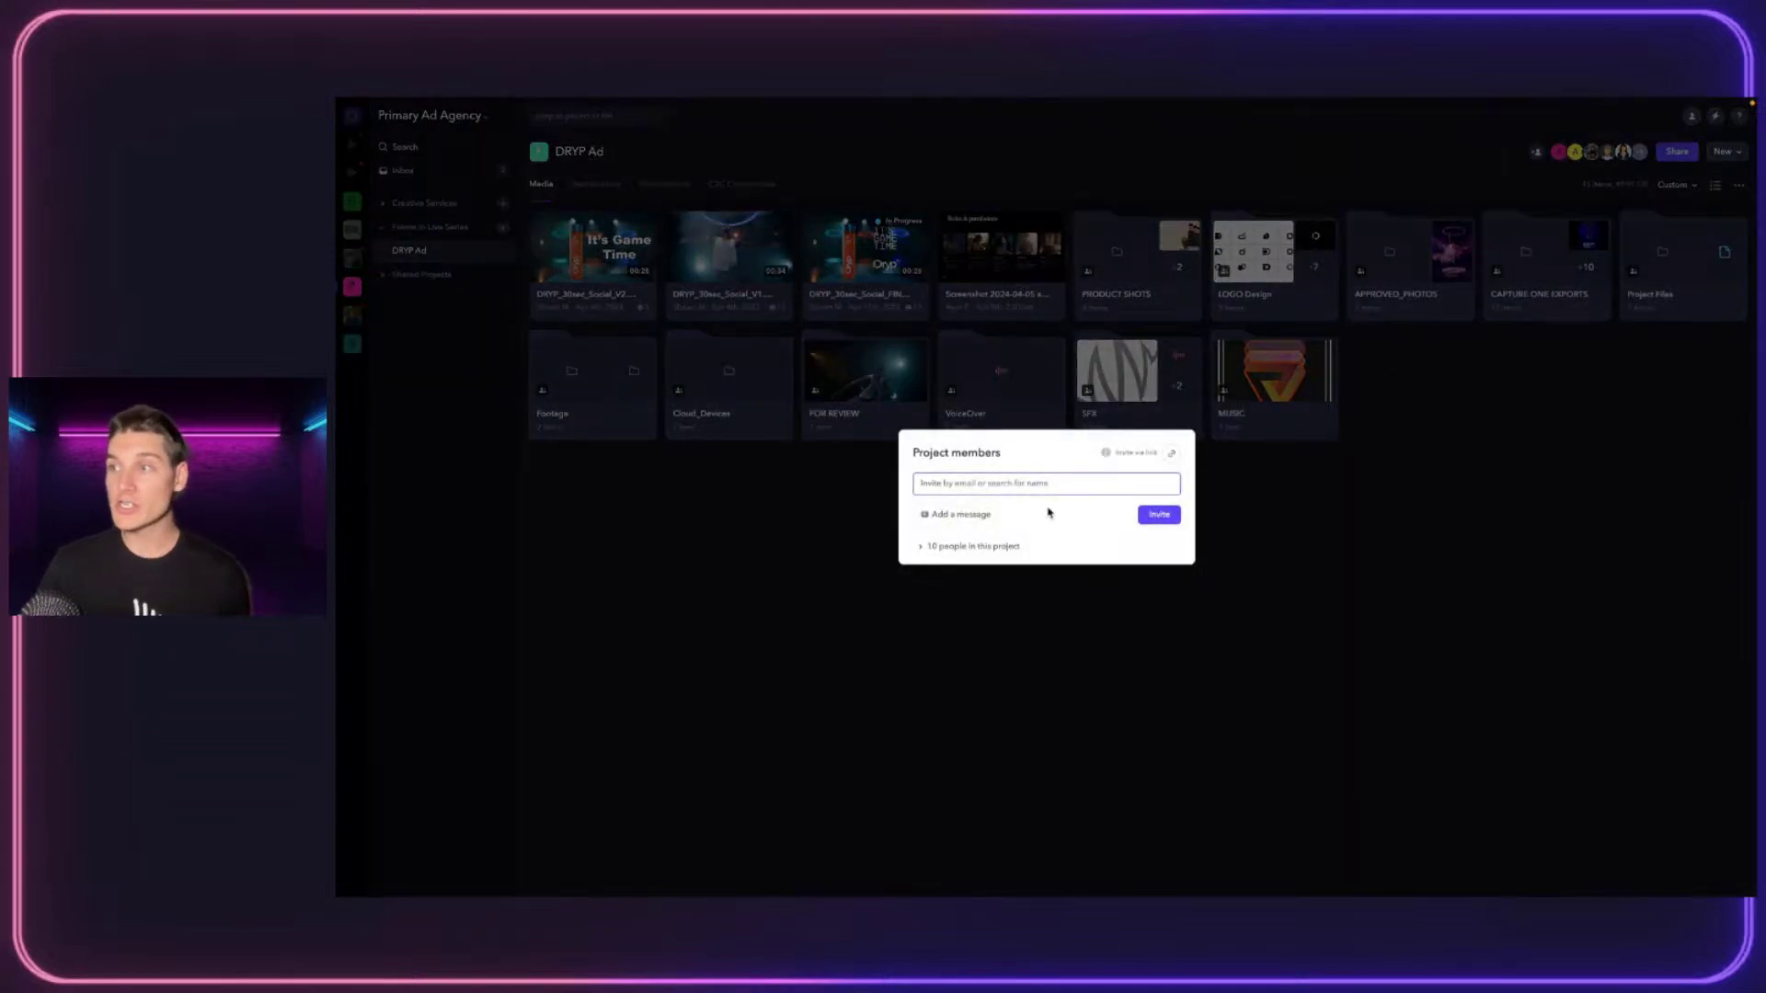
left_click(956, 548)
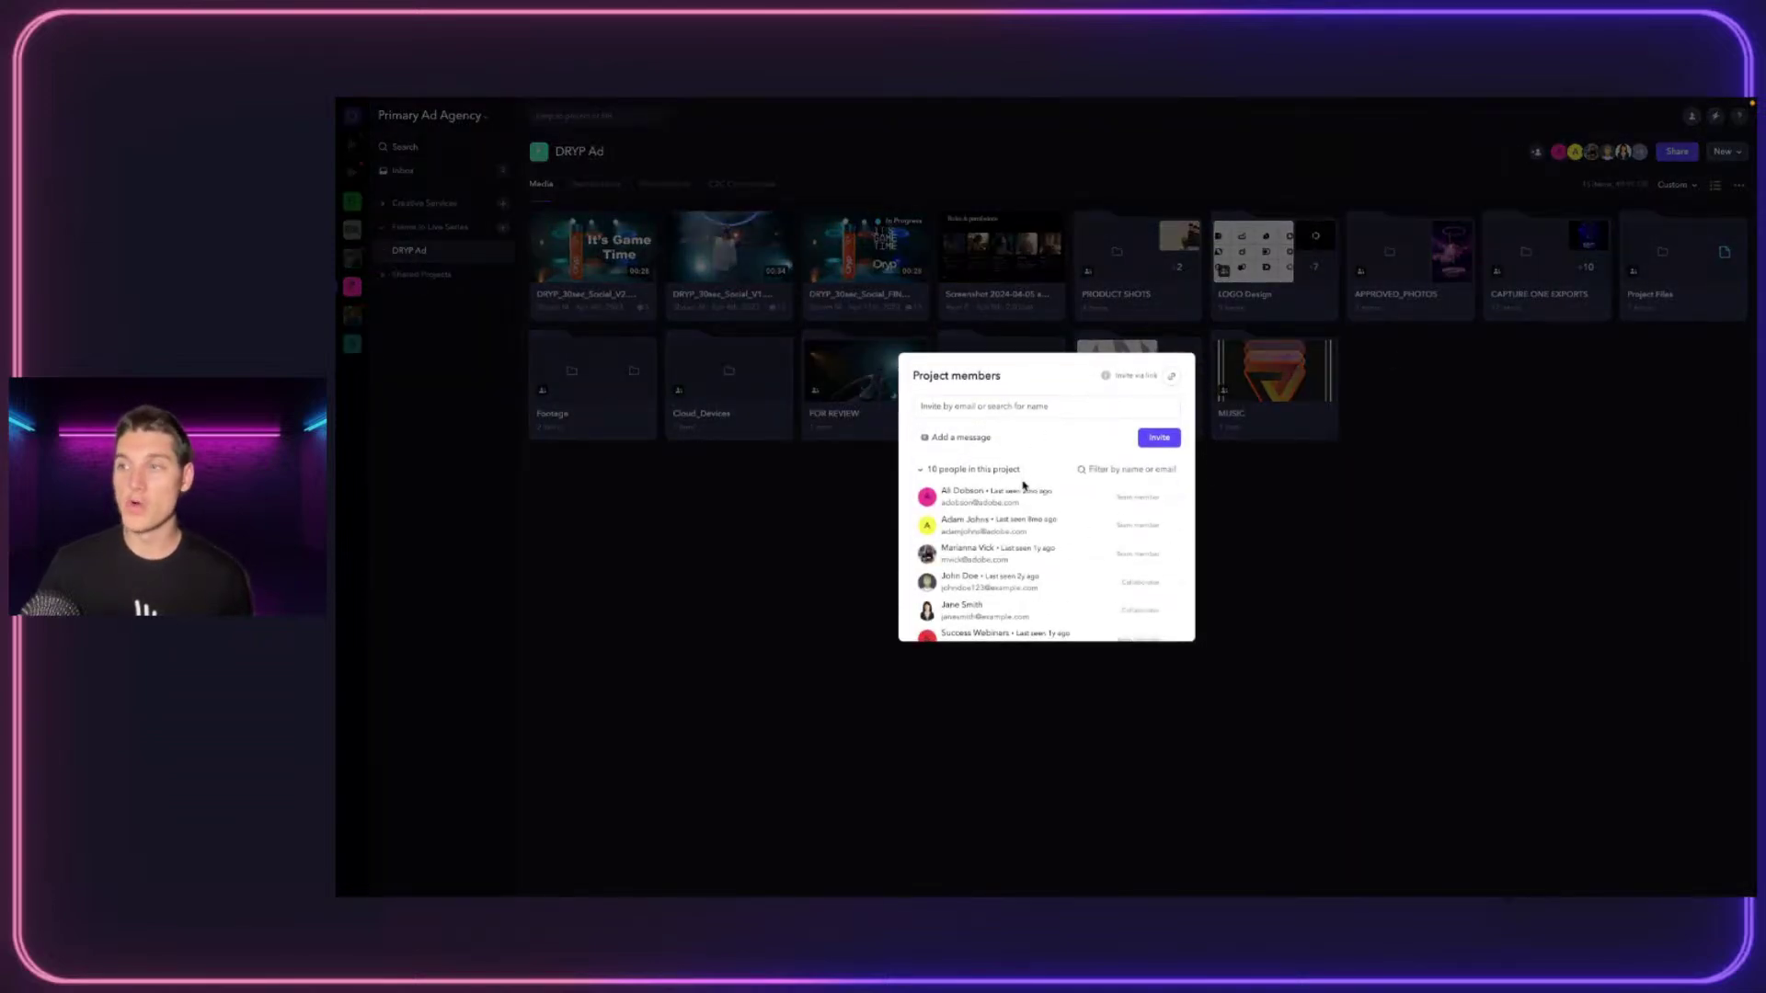
scroll(989, 588, "down", 1)
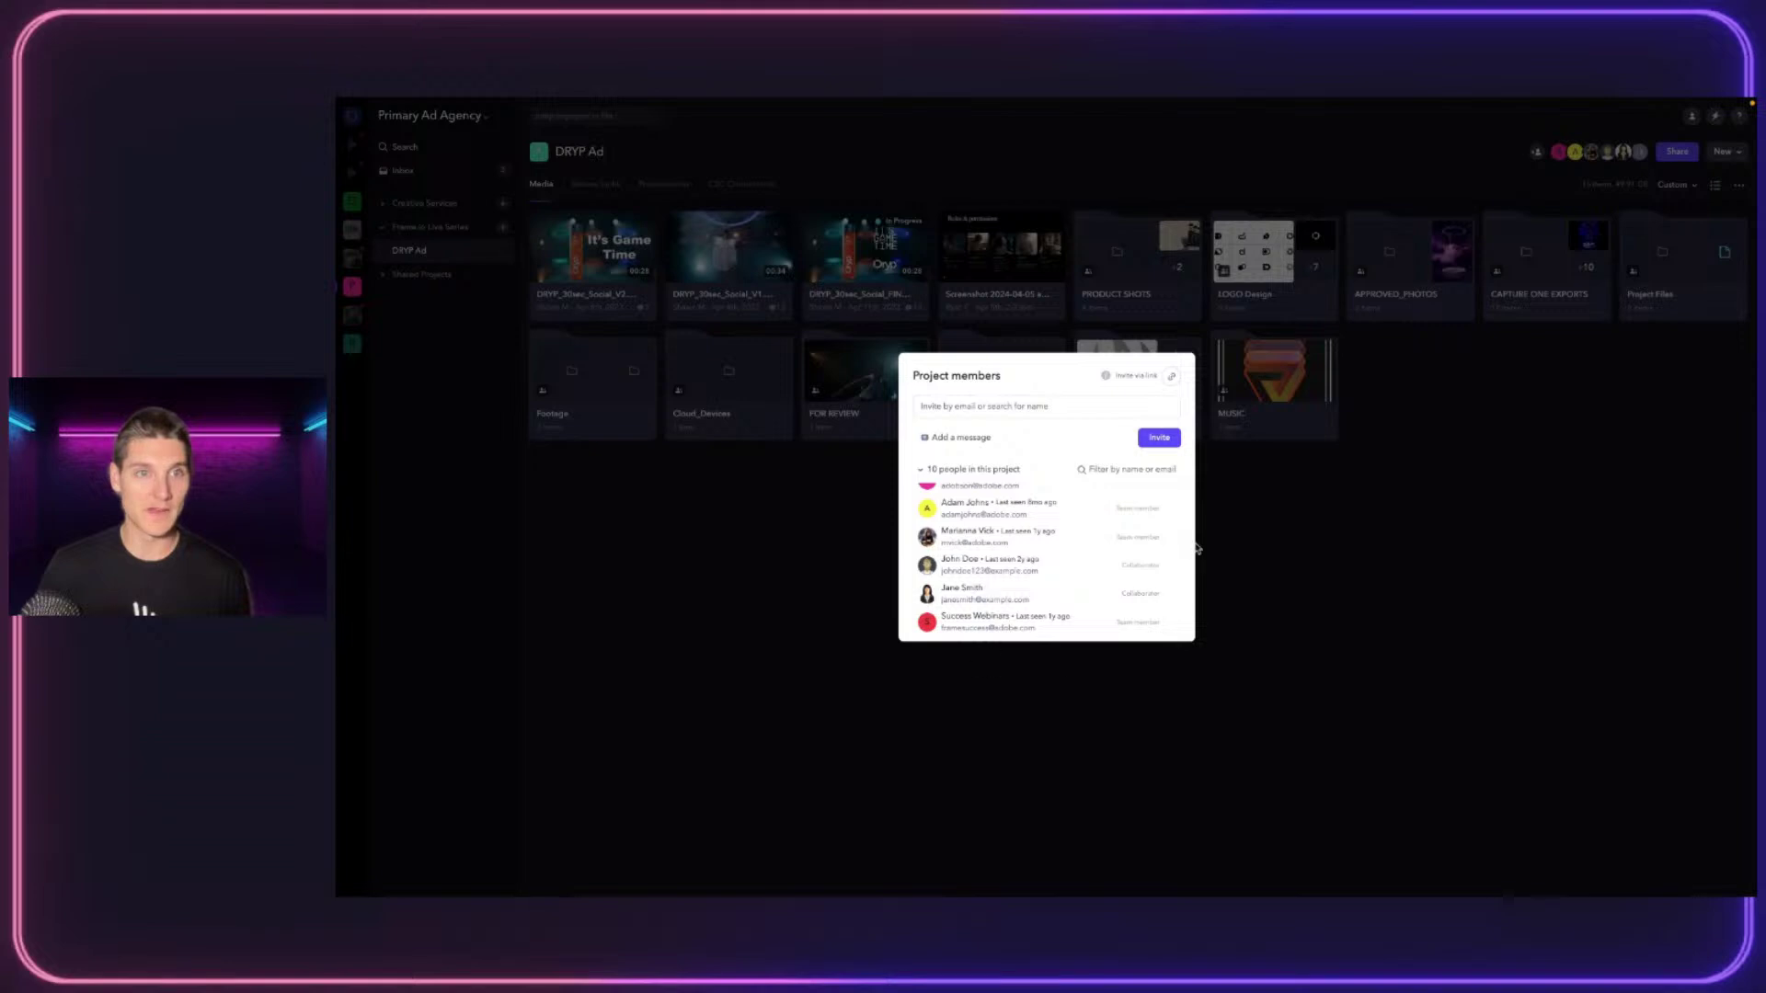
left_click(1138, 672)
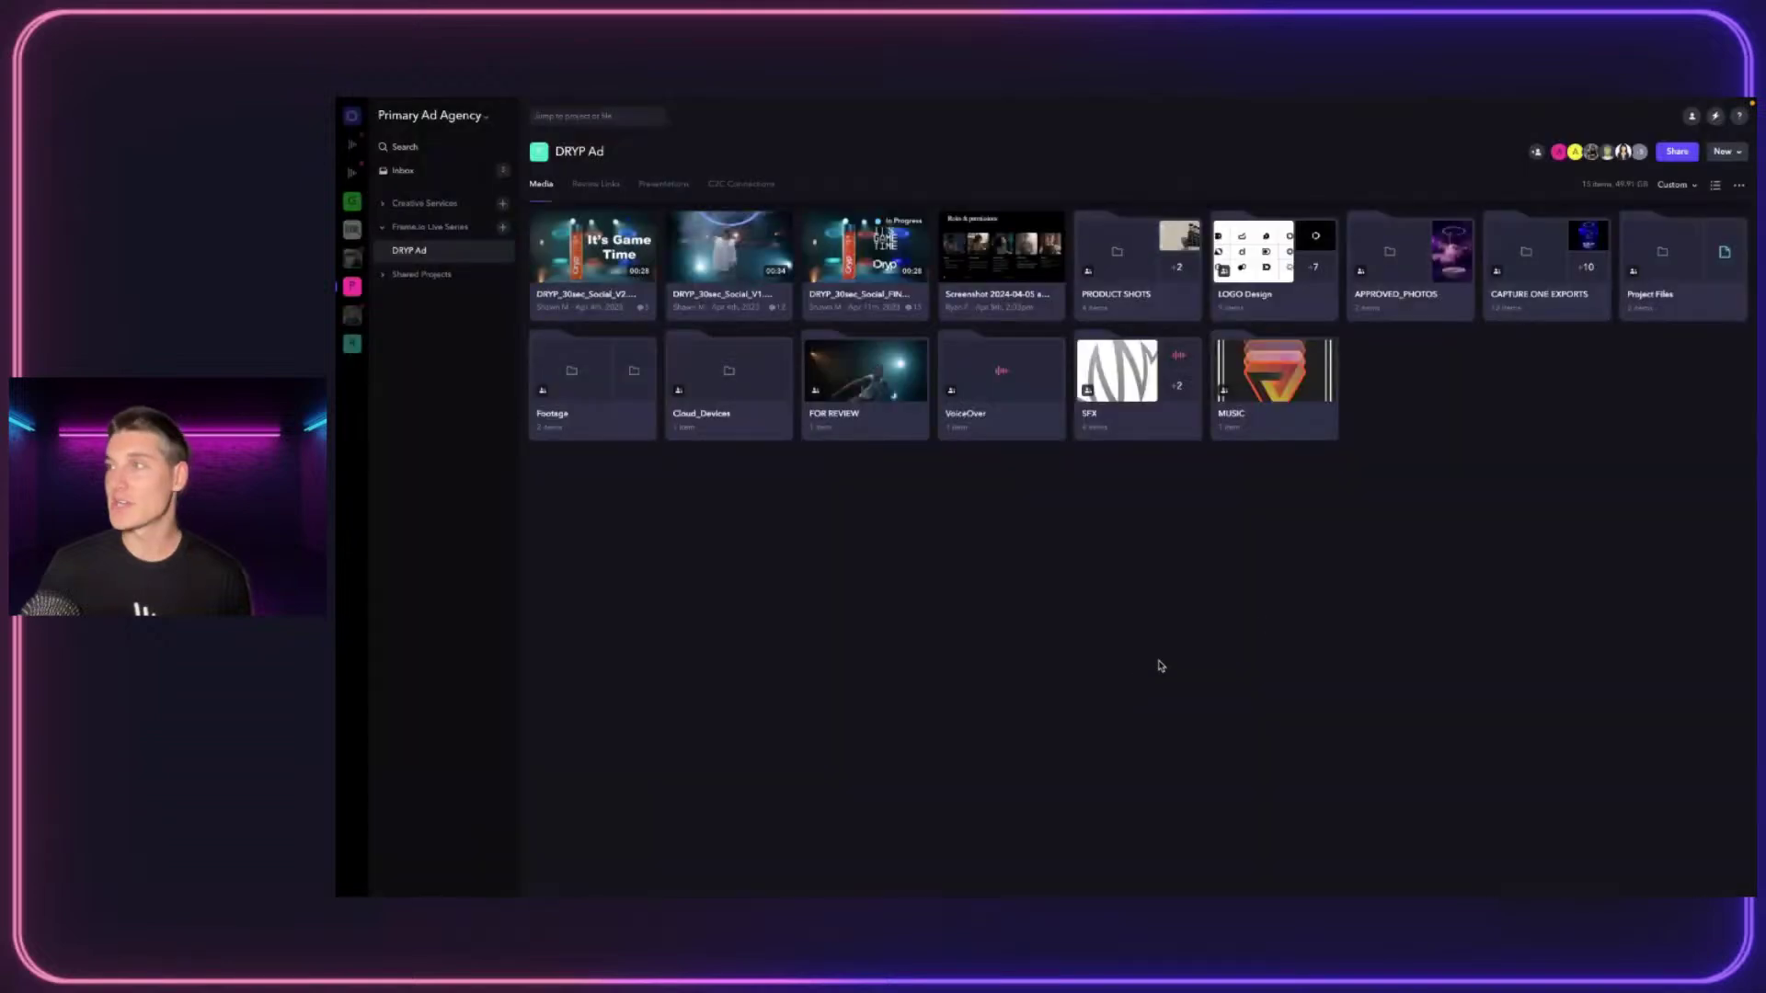
left_click(1729, 152)
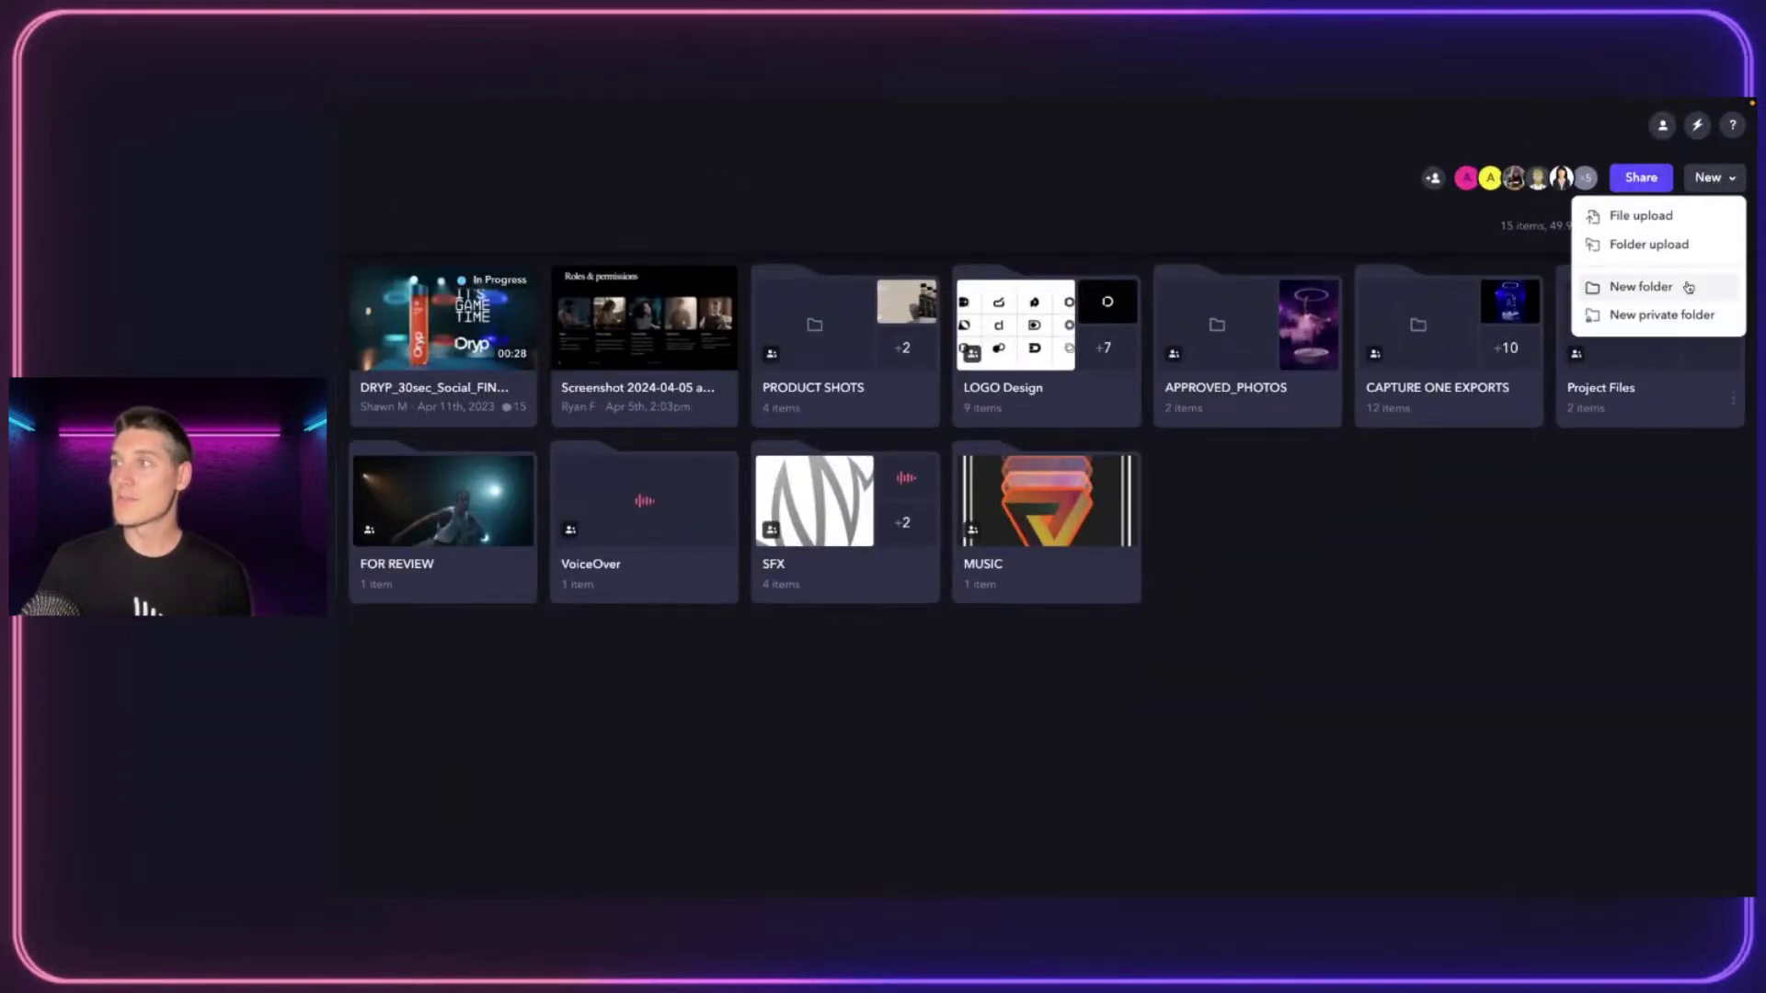
key("Escape")
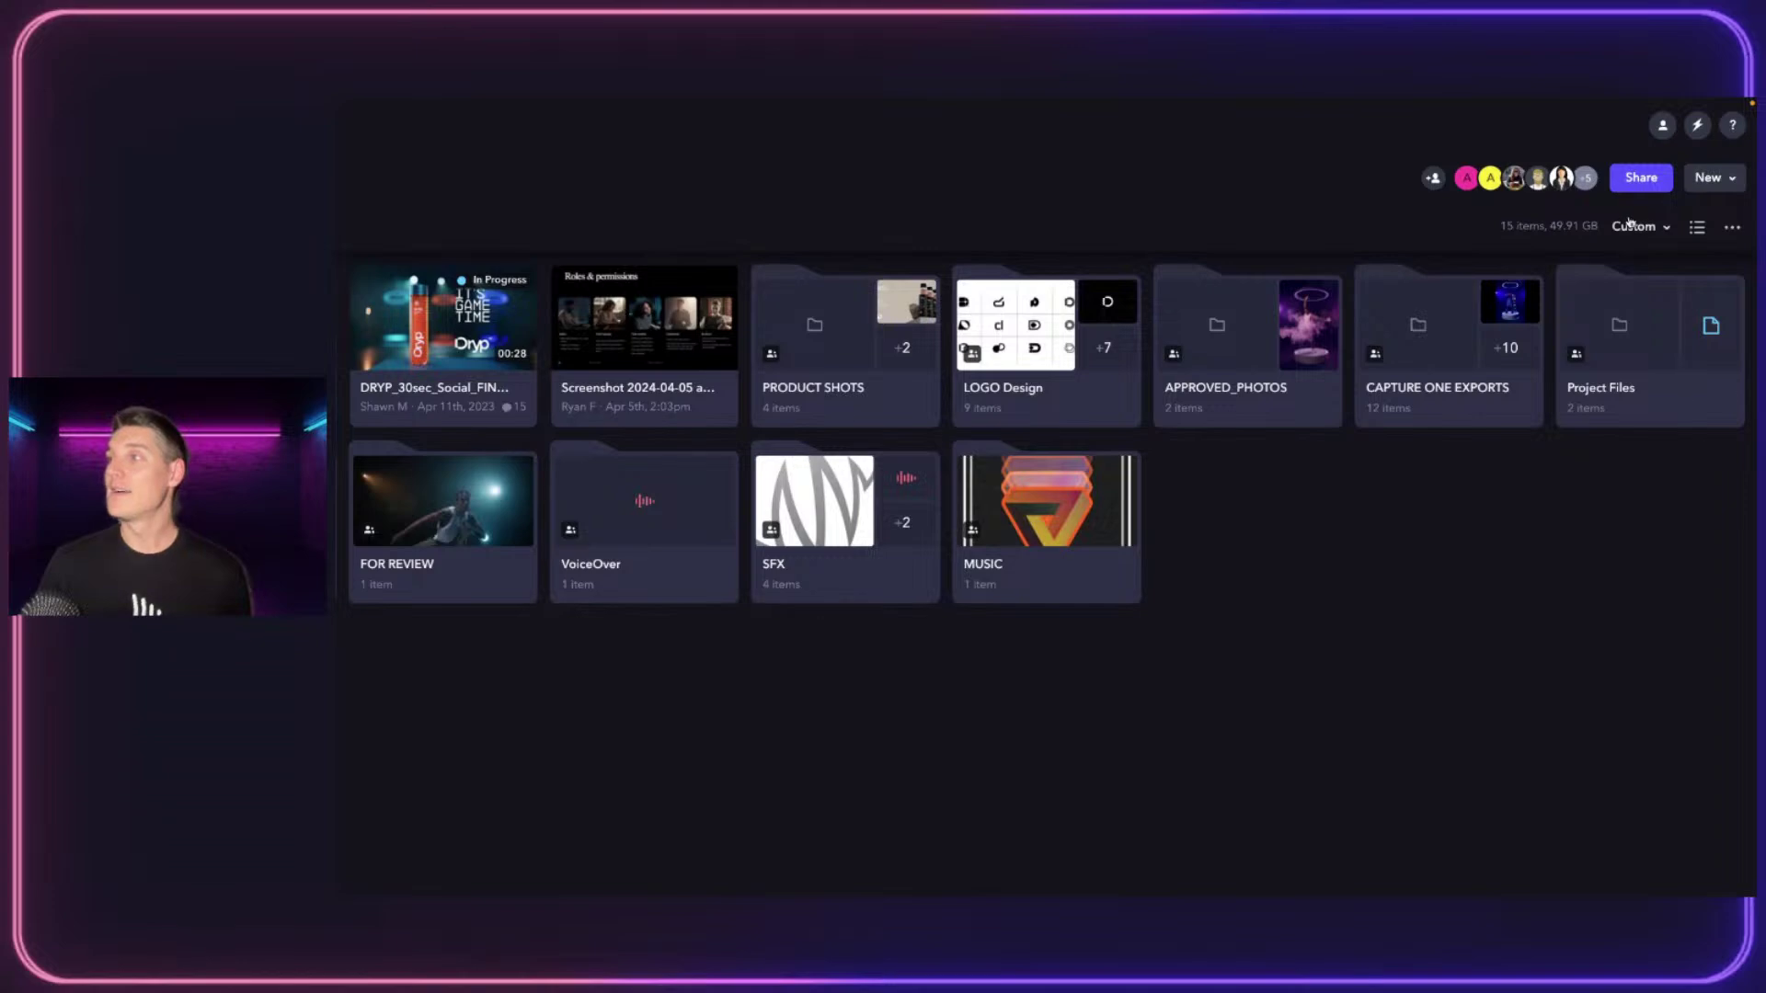
left_click(1701, 228)
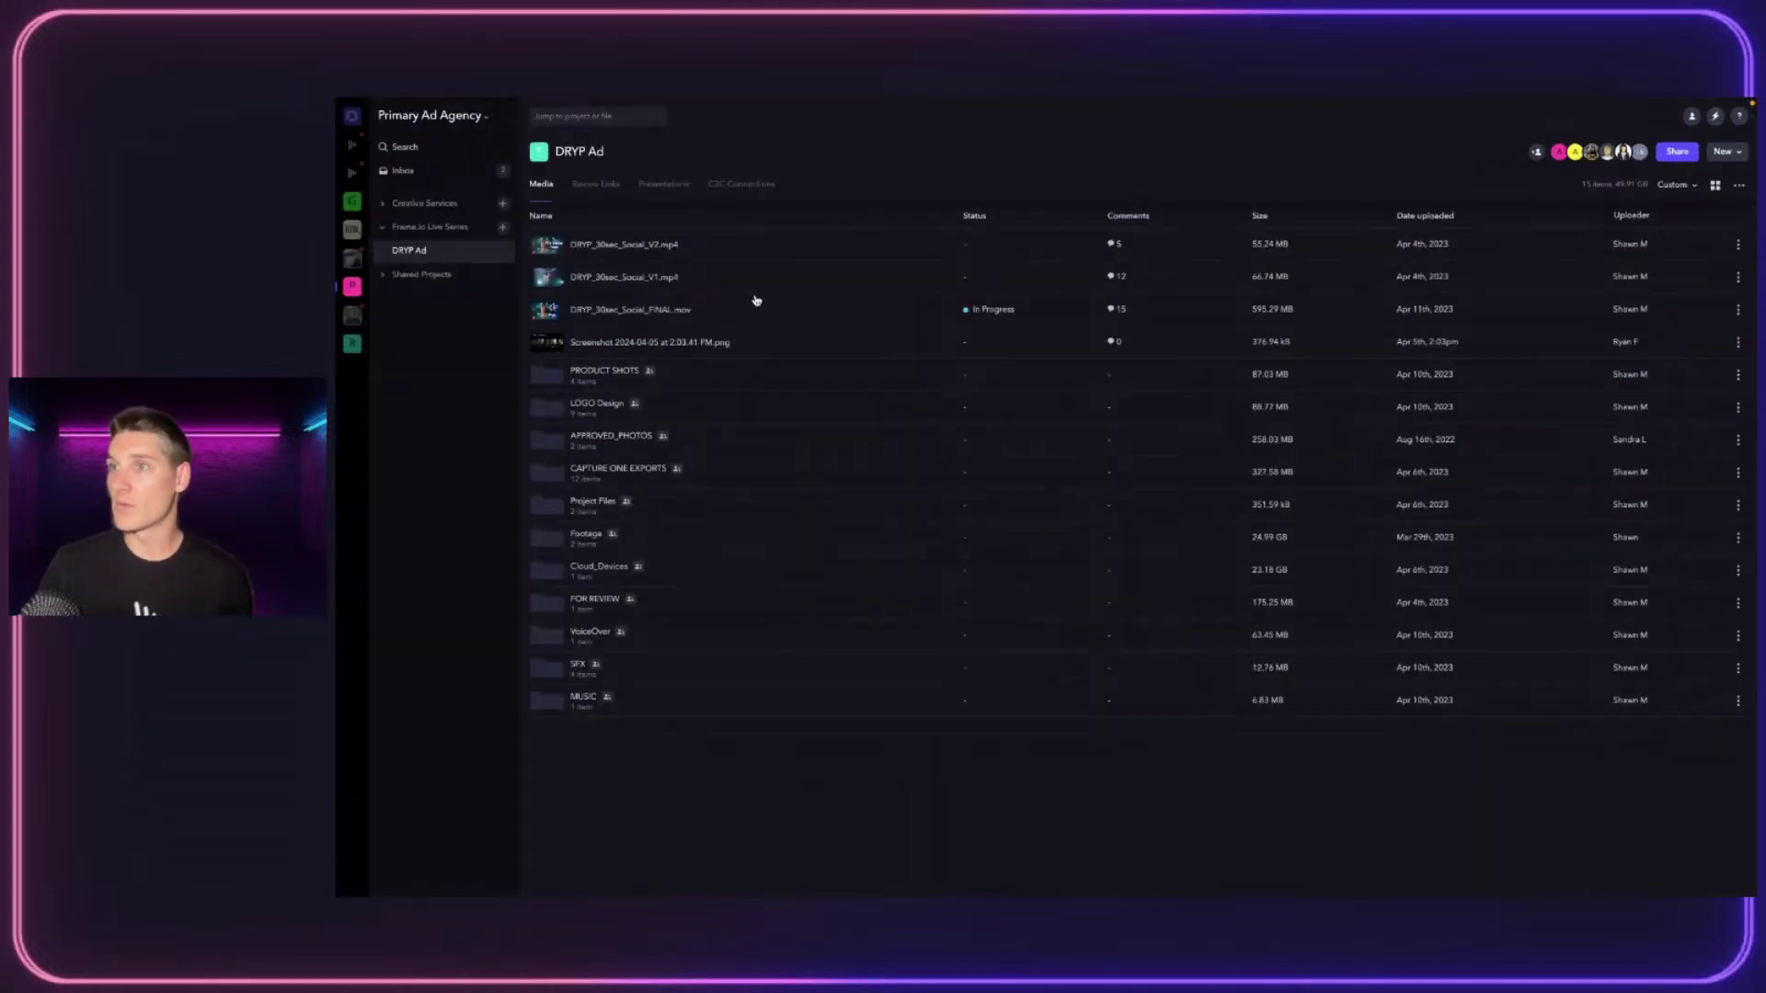
left_click(1716, 185)
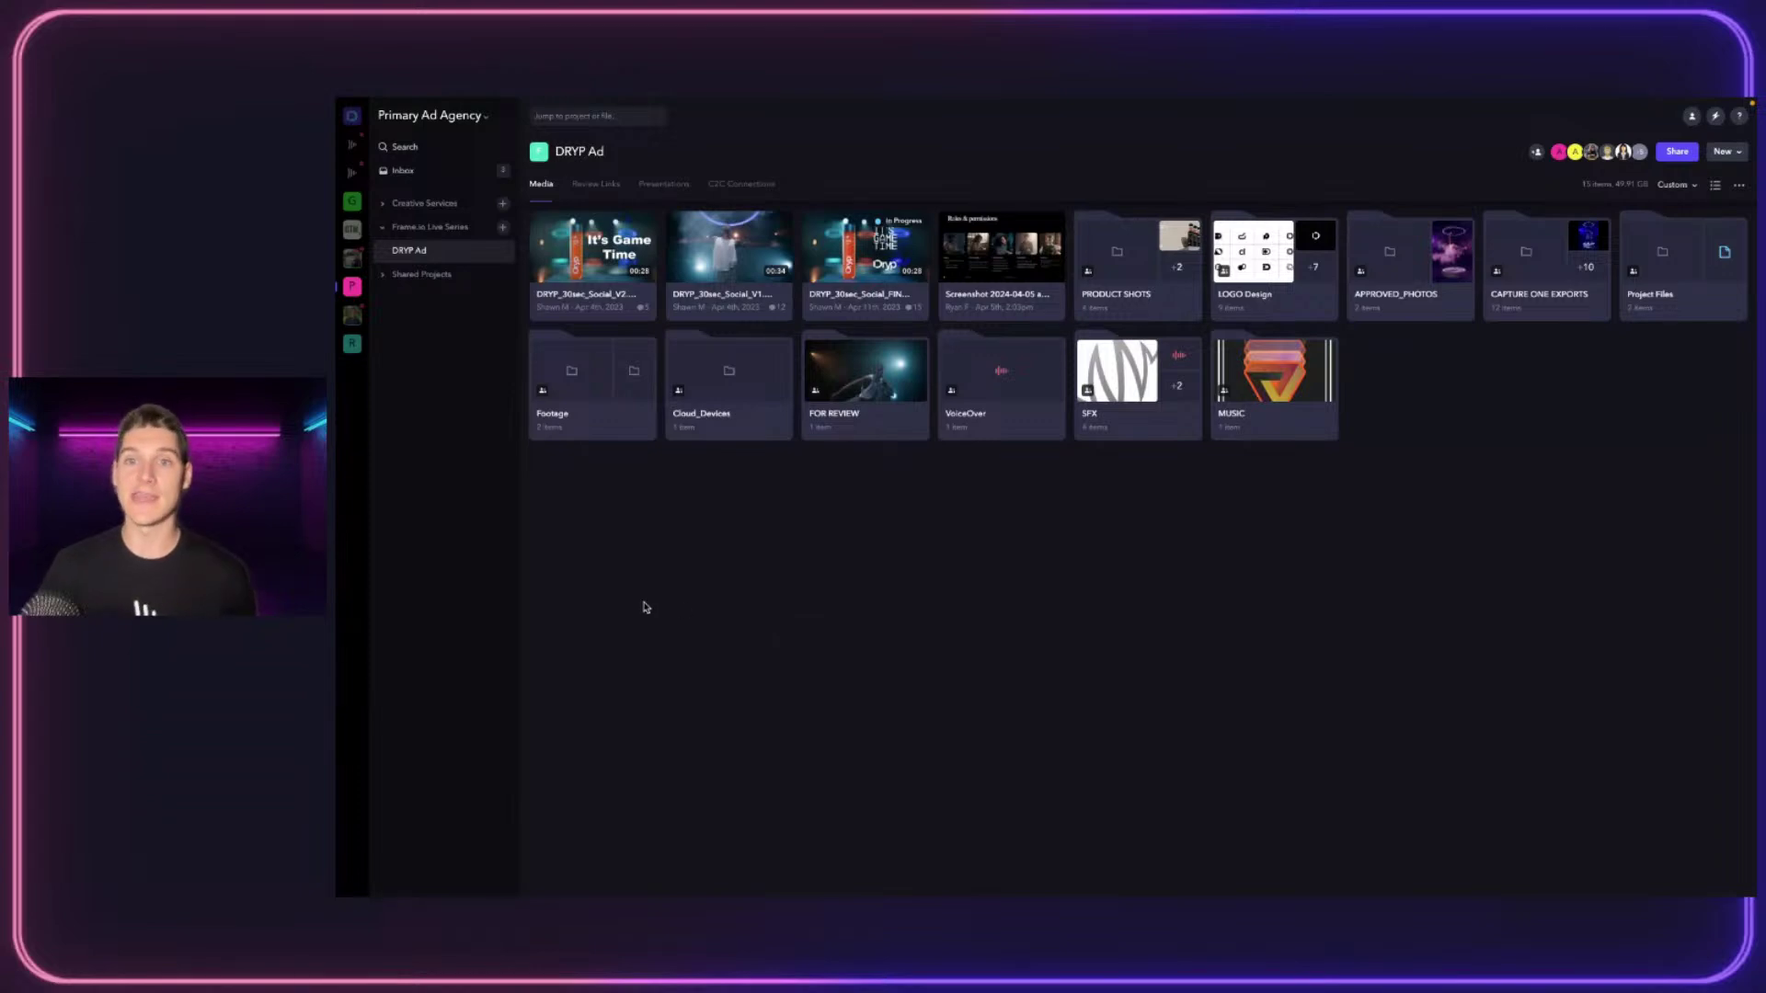
Open Manage users from the Primary Ad Agency account menu and scroll through the Users list
left_click(411, 118)
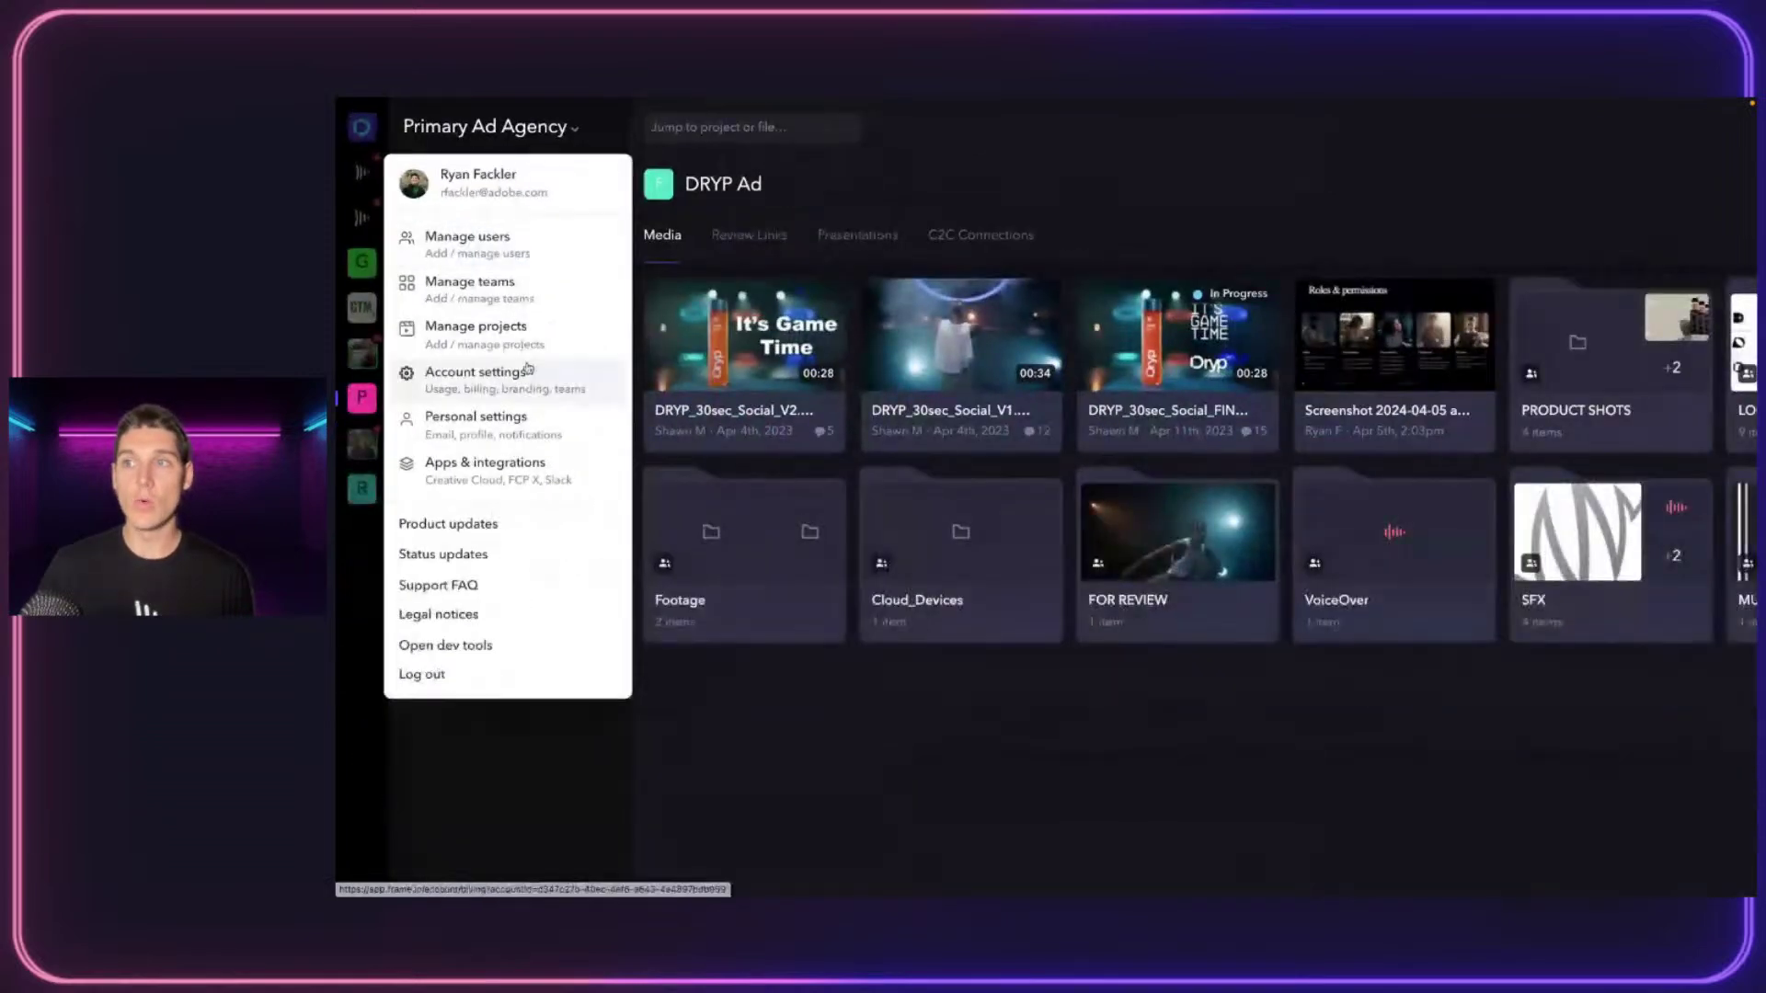
left_click(485, 245)
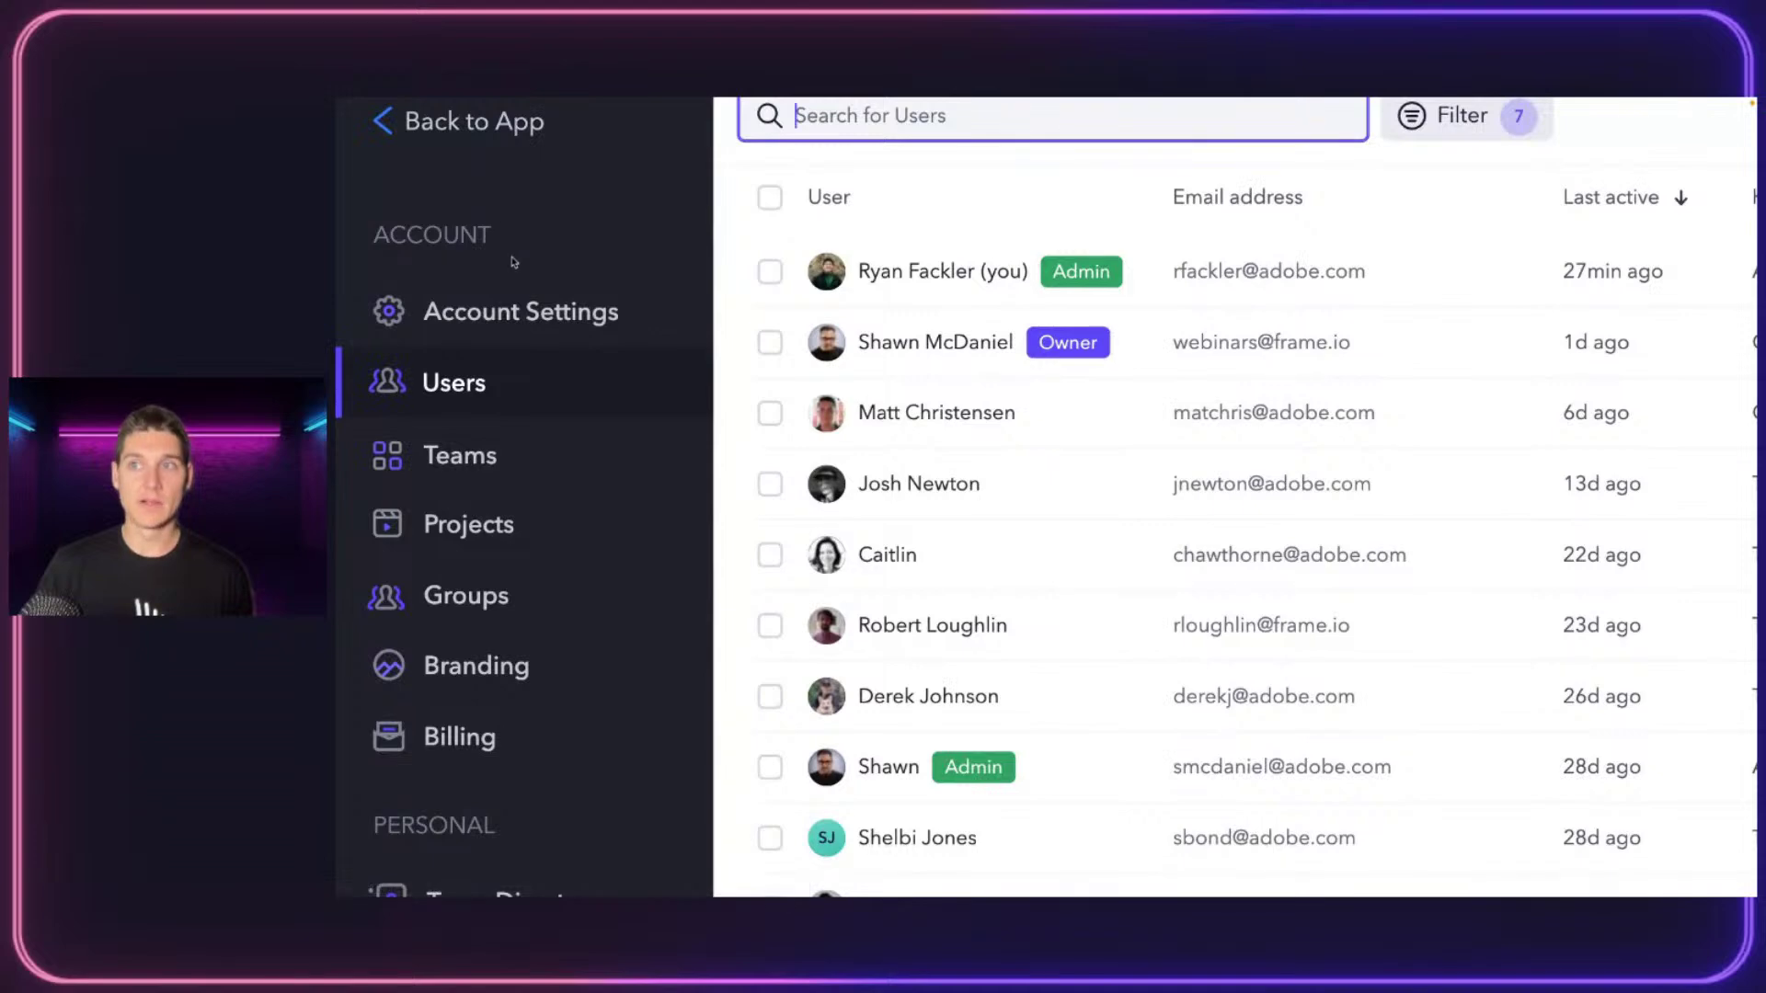
scroll(583, 643, "down", 3)
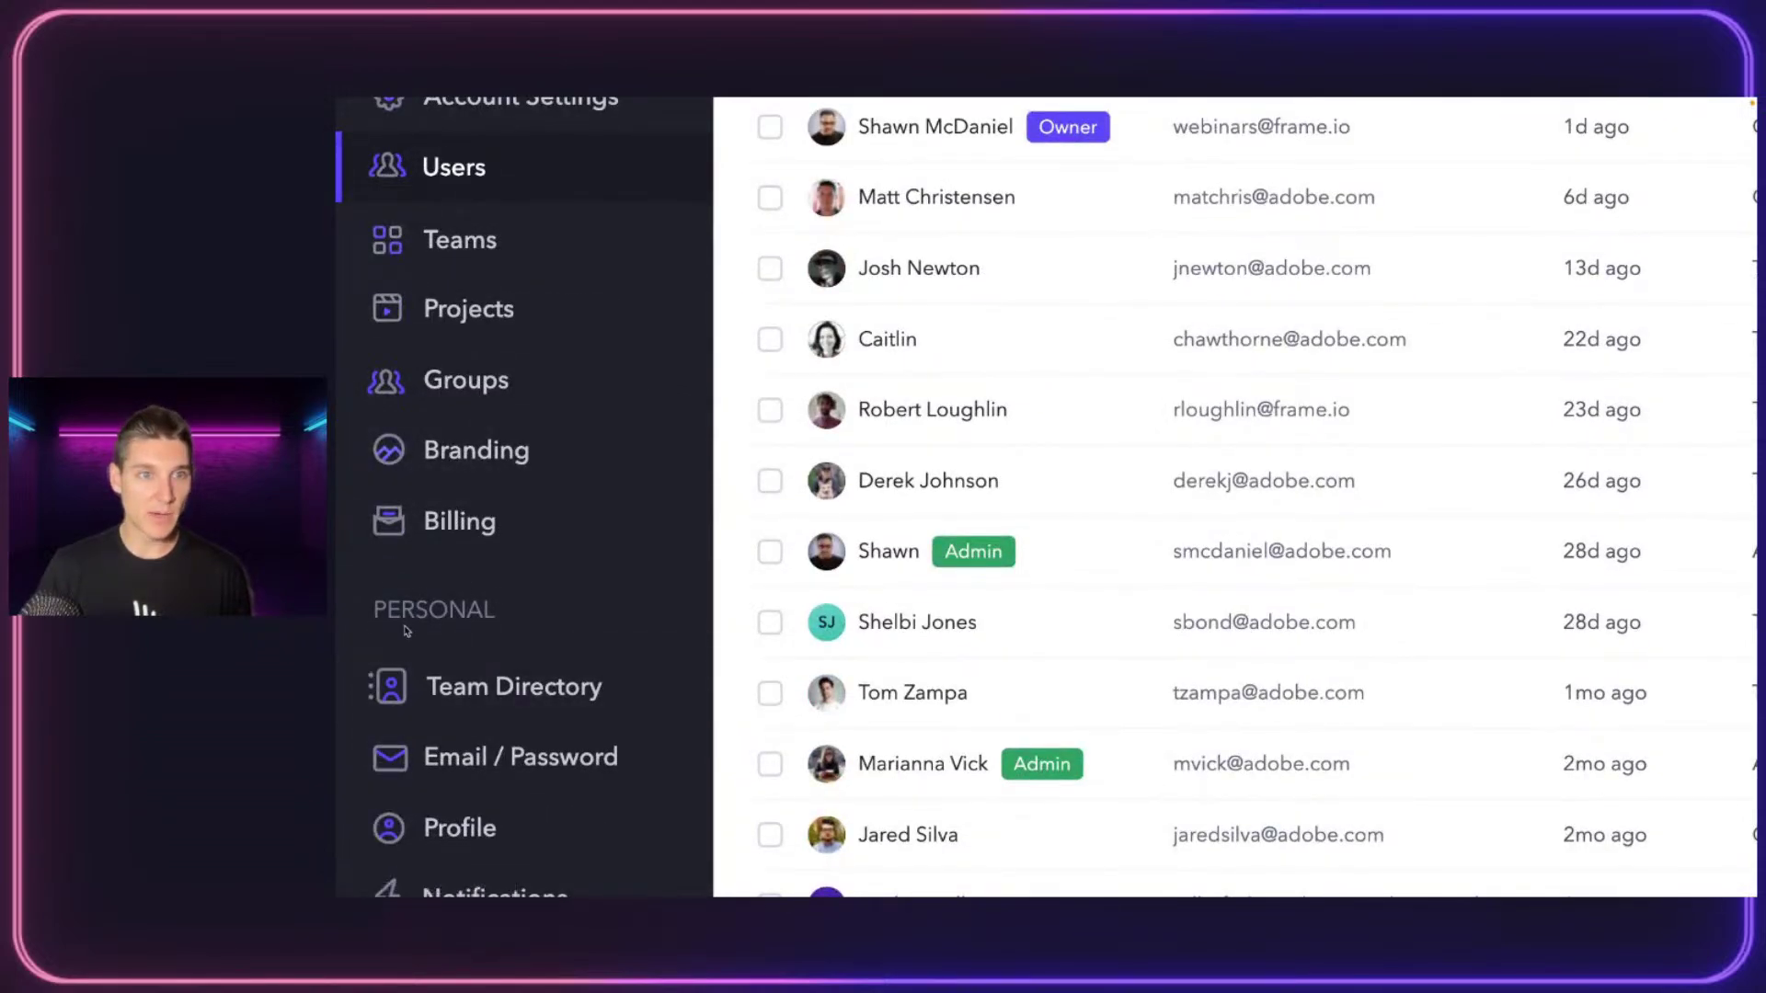
scroll(465, 621, "up", 3)
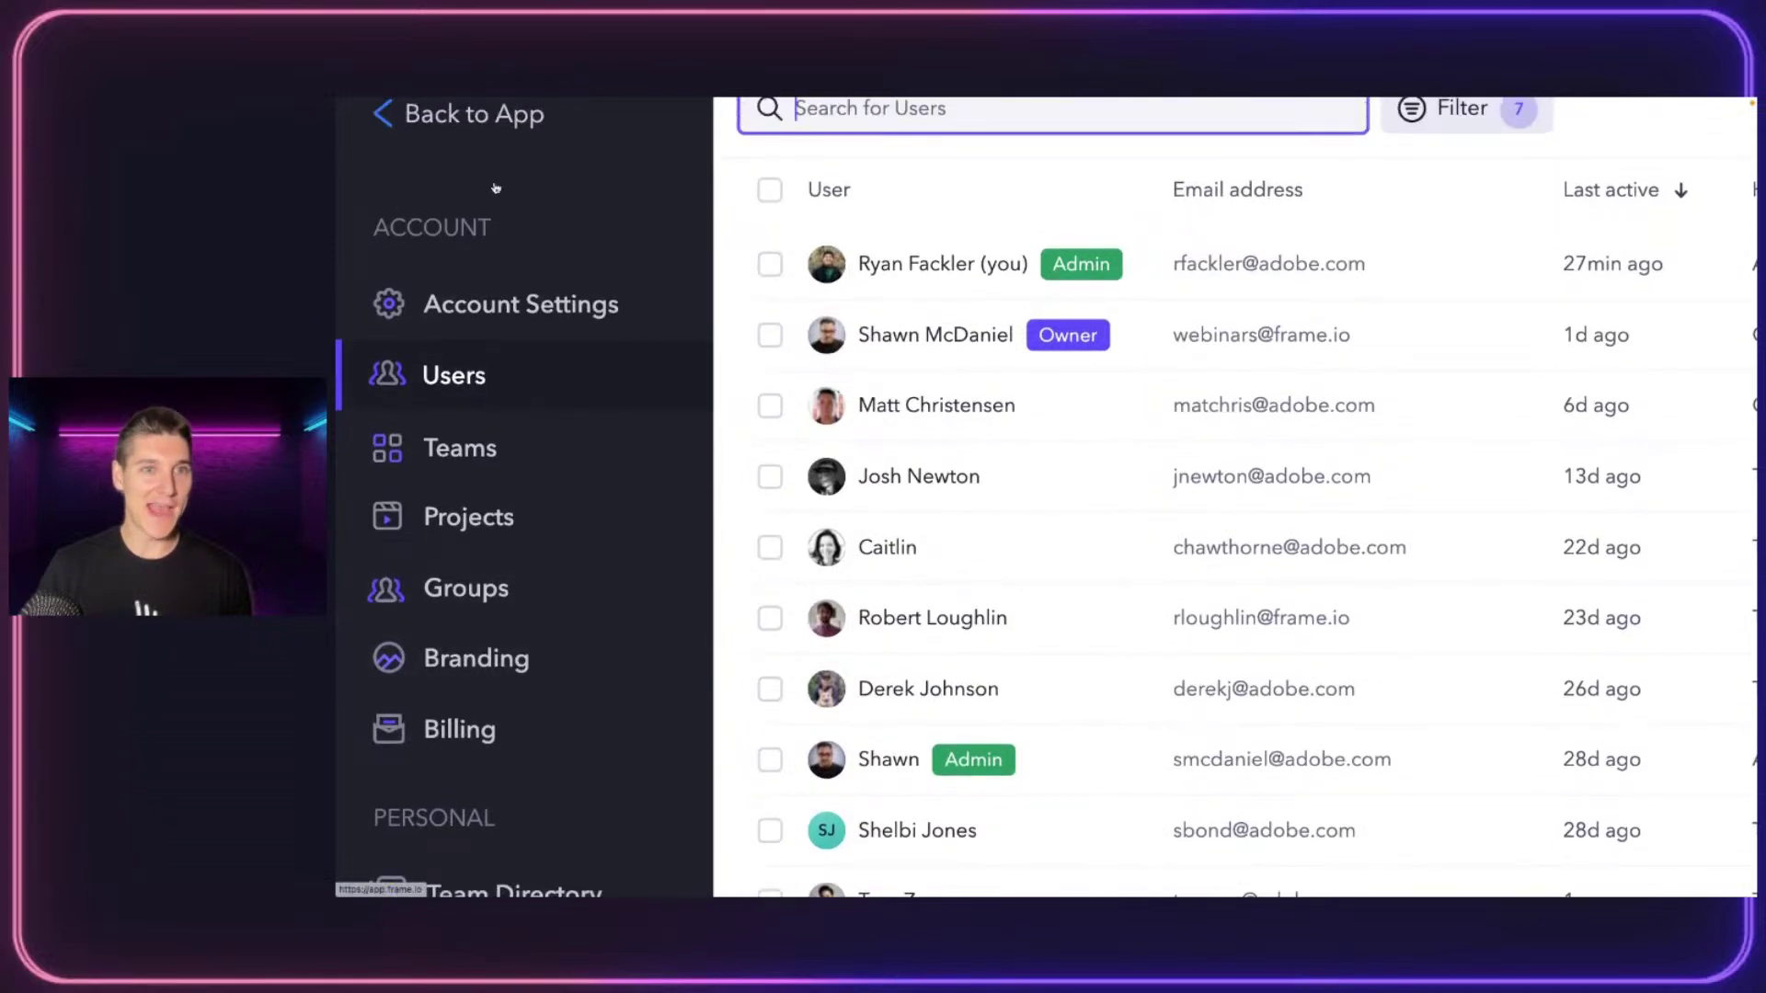
scroll(410, 264, "down", 1)
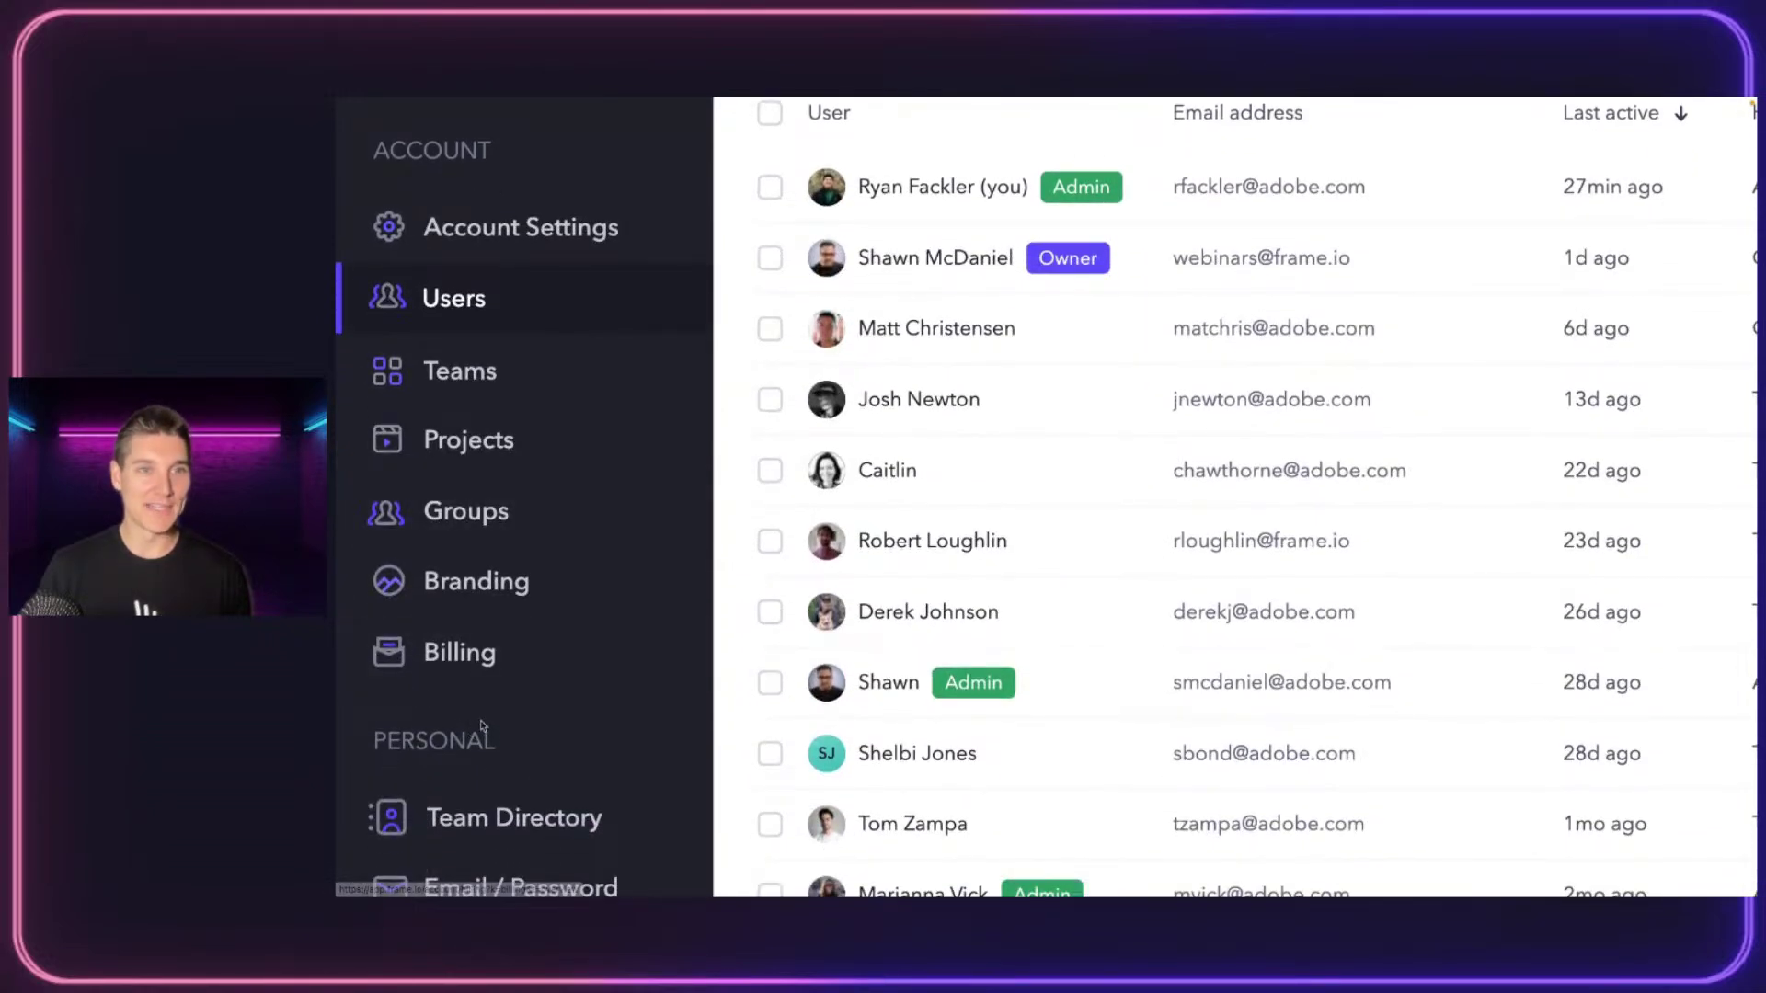
scroll(482, 727, "up", 1)
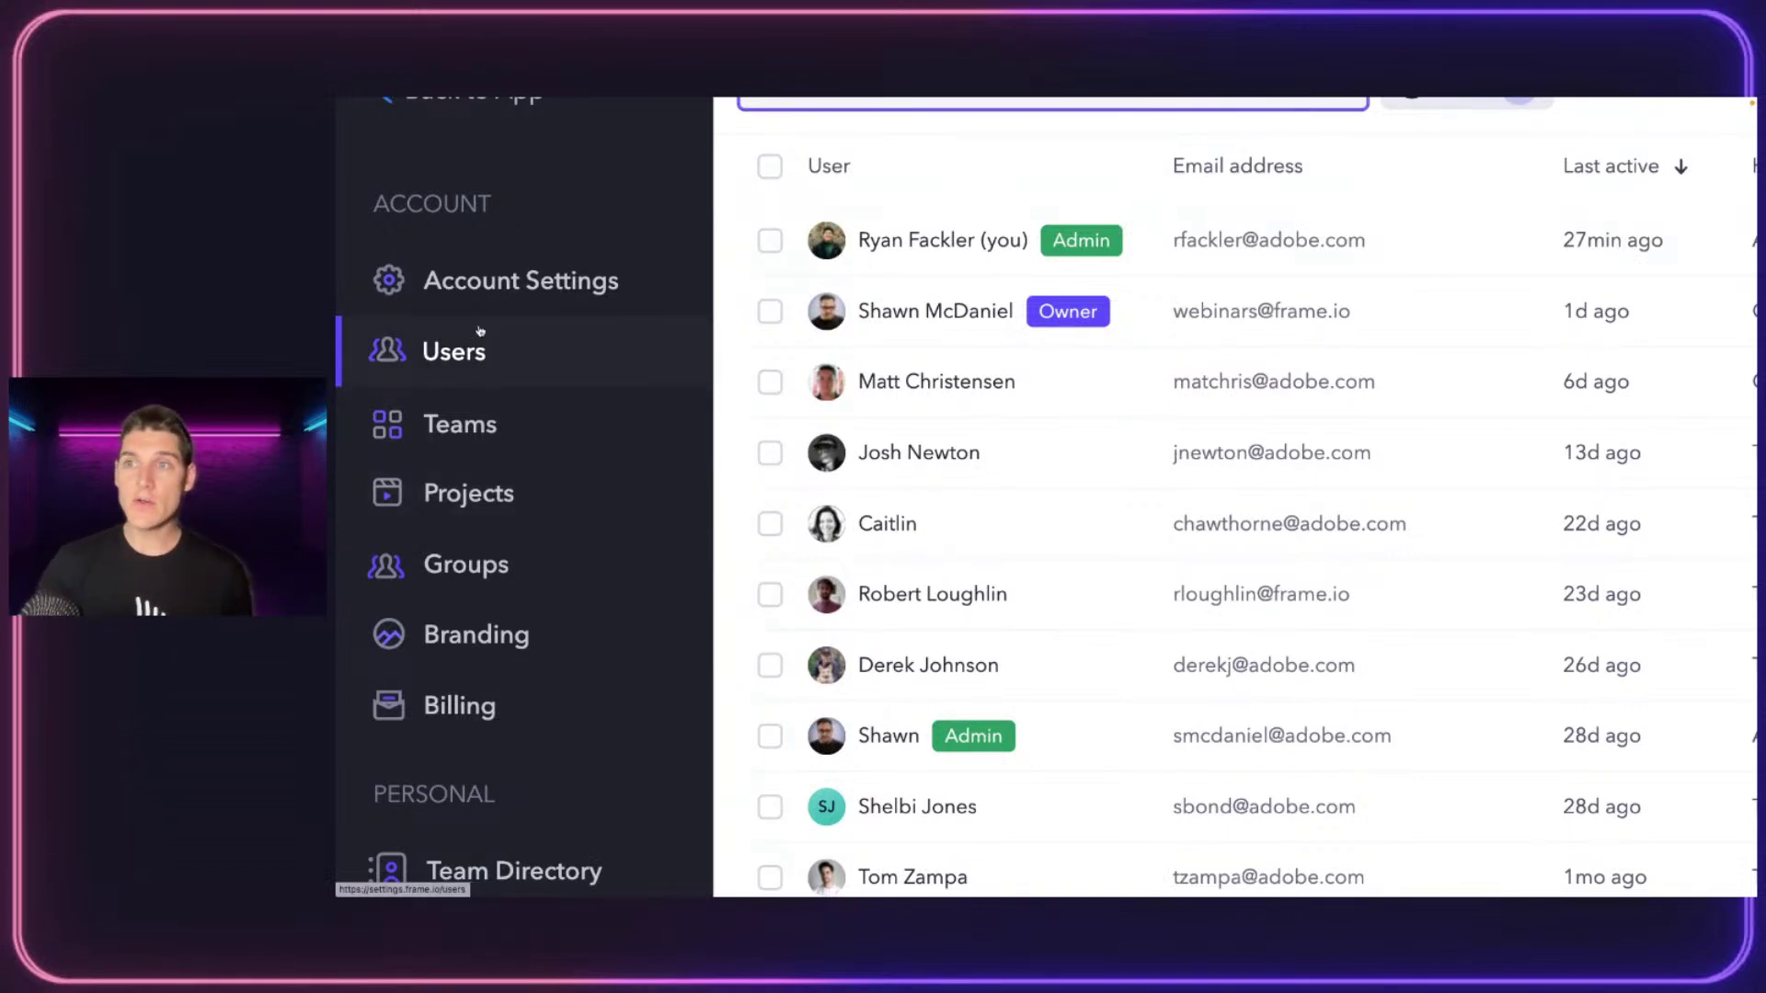
scroll(707, 277, "down", 10)
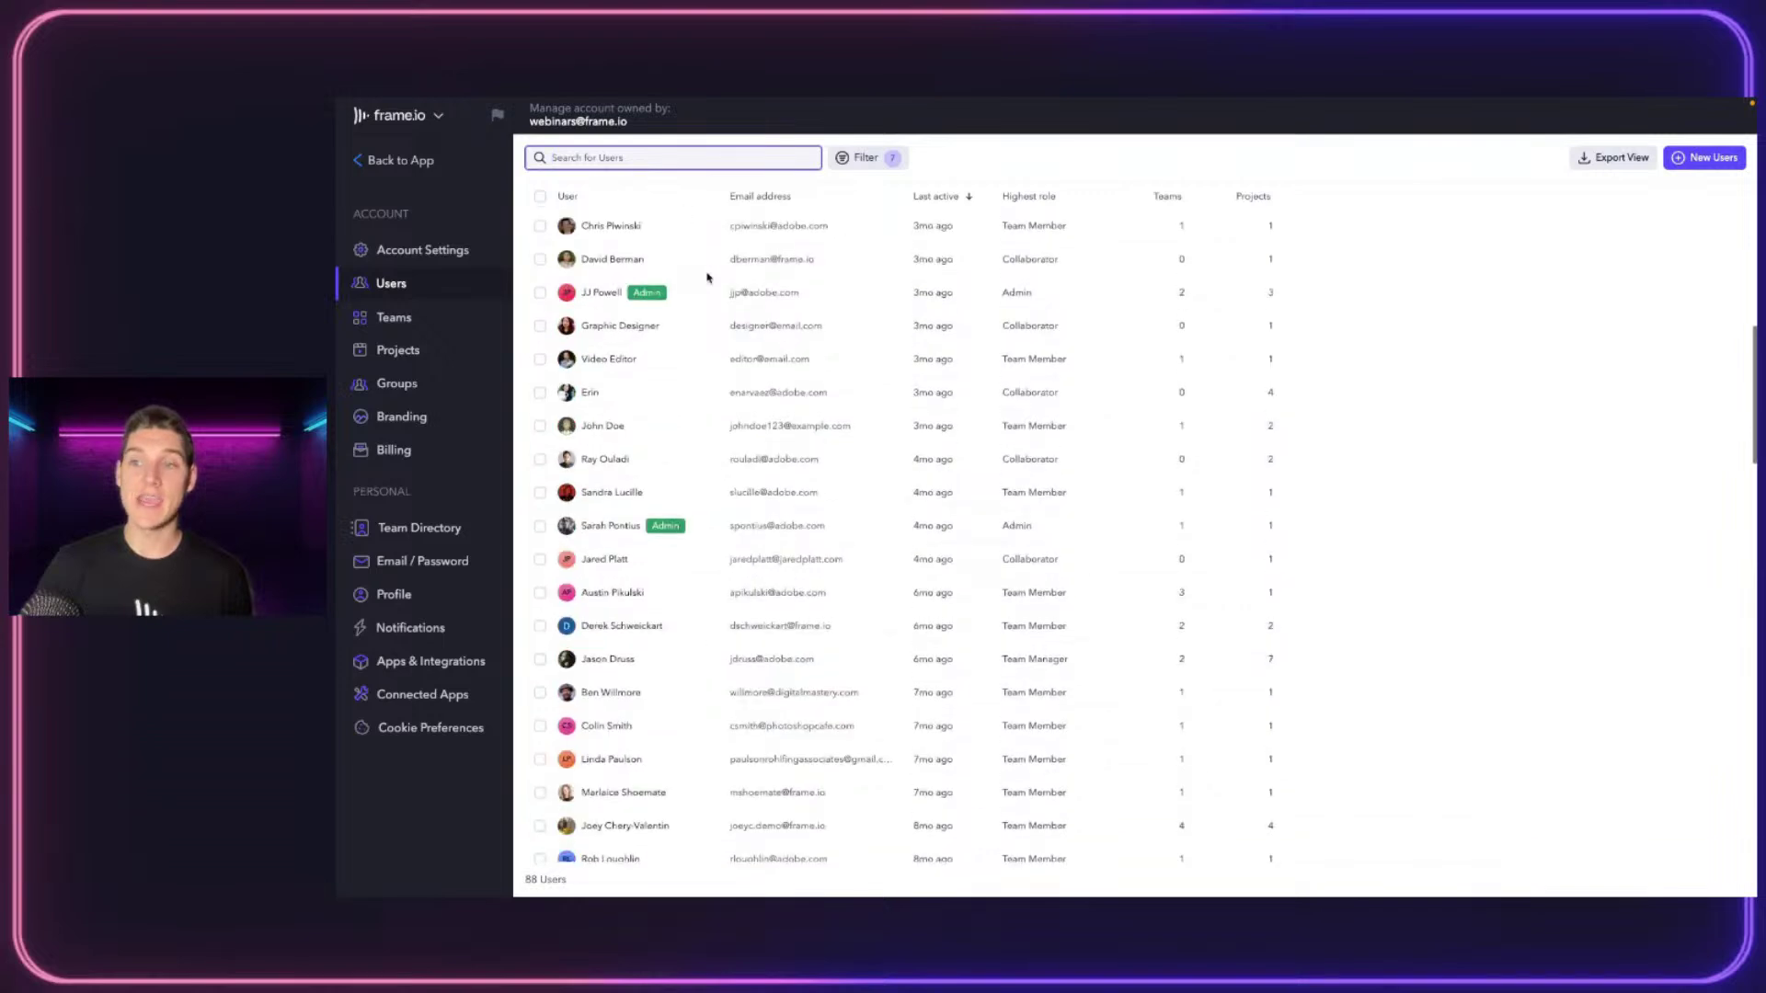
scroll(707, 277, "up", 5)
Highlight the 88 Users total count
left_click(596, 883)
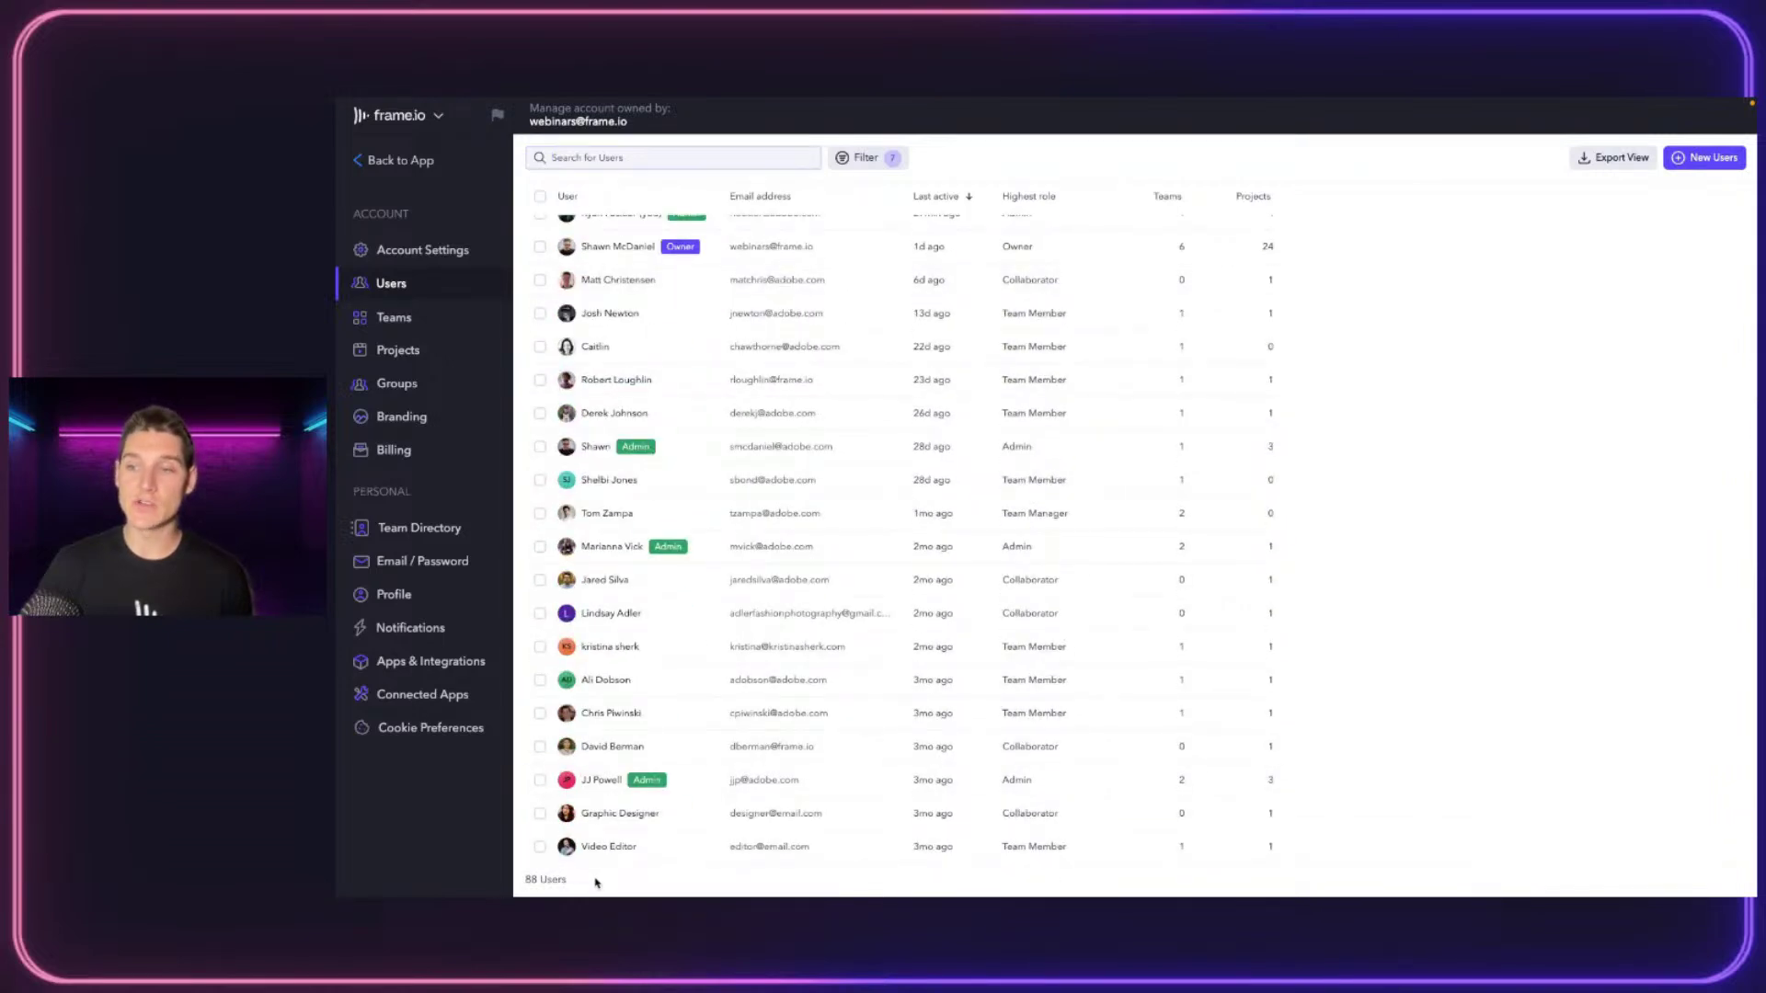
left_click_drag(596, 883, 522, 881)
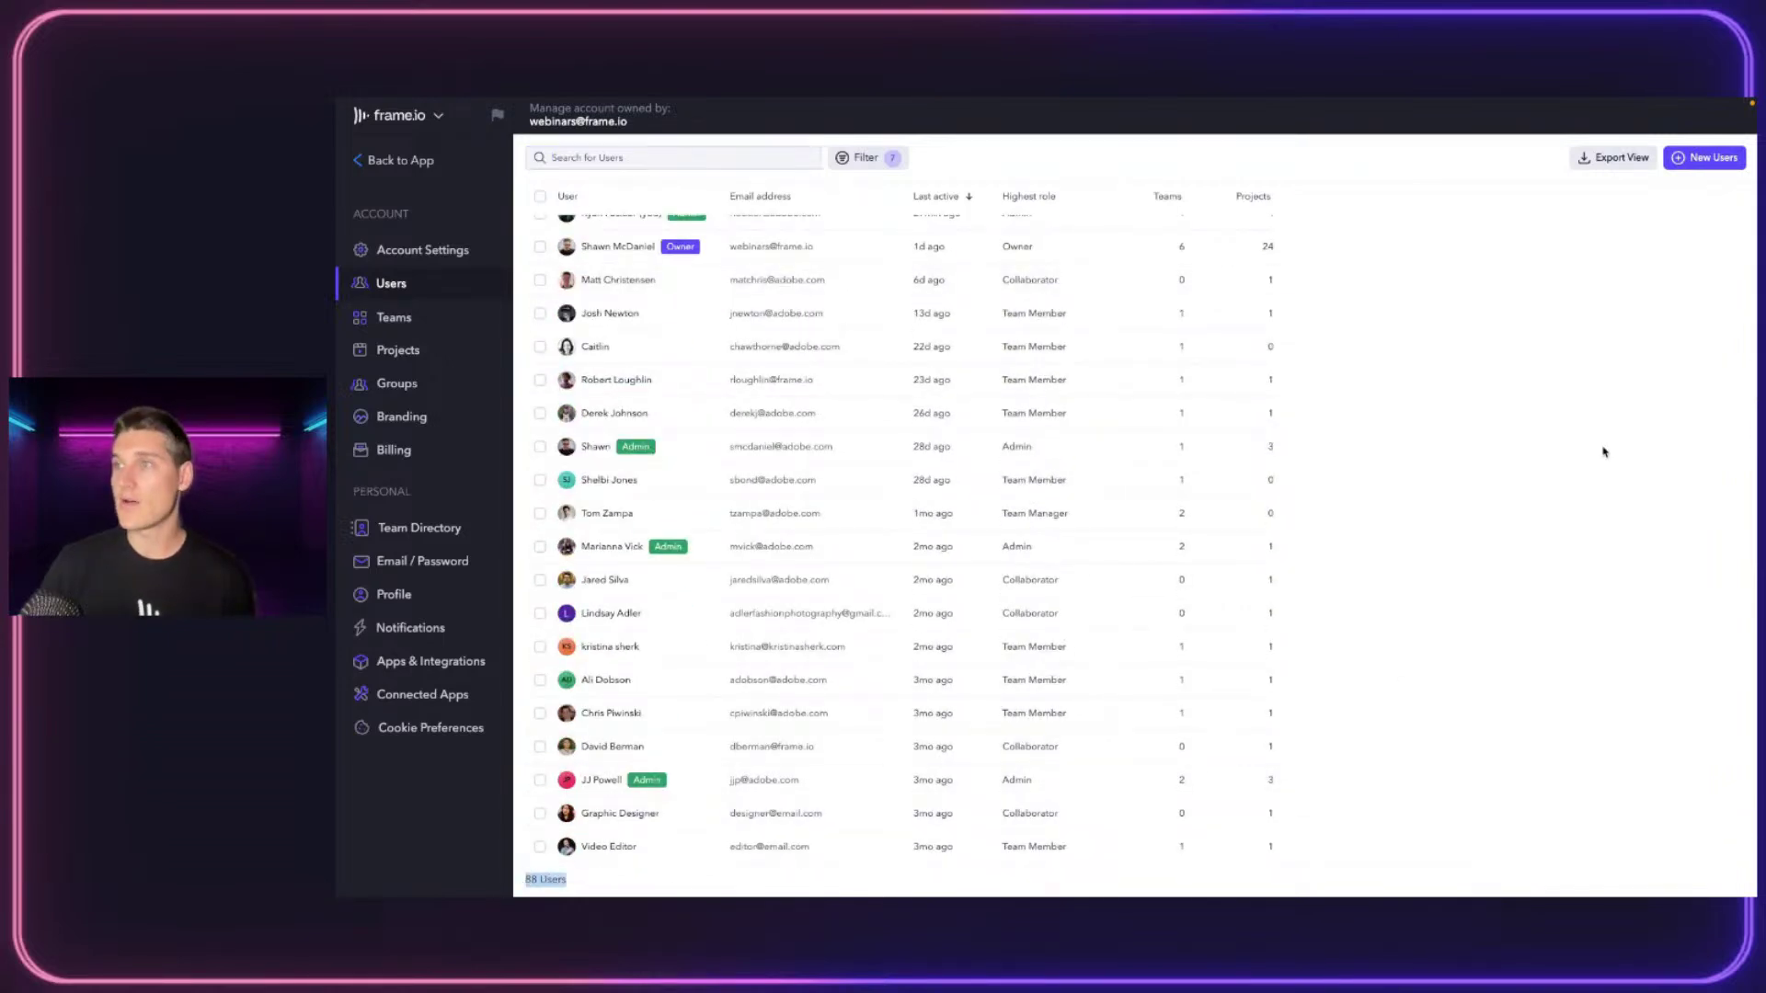
scroll(871, 425, "up", 1)
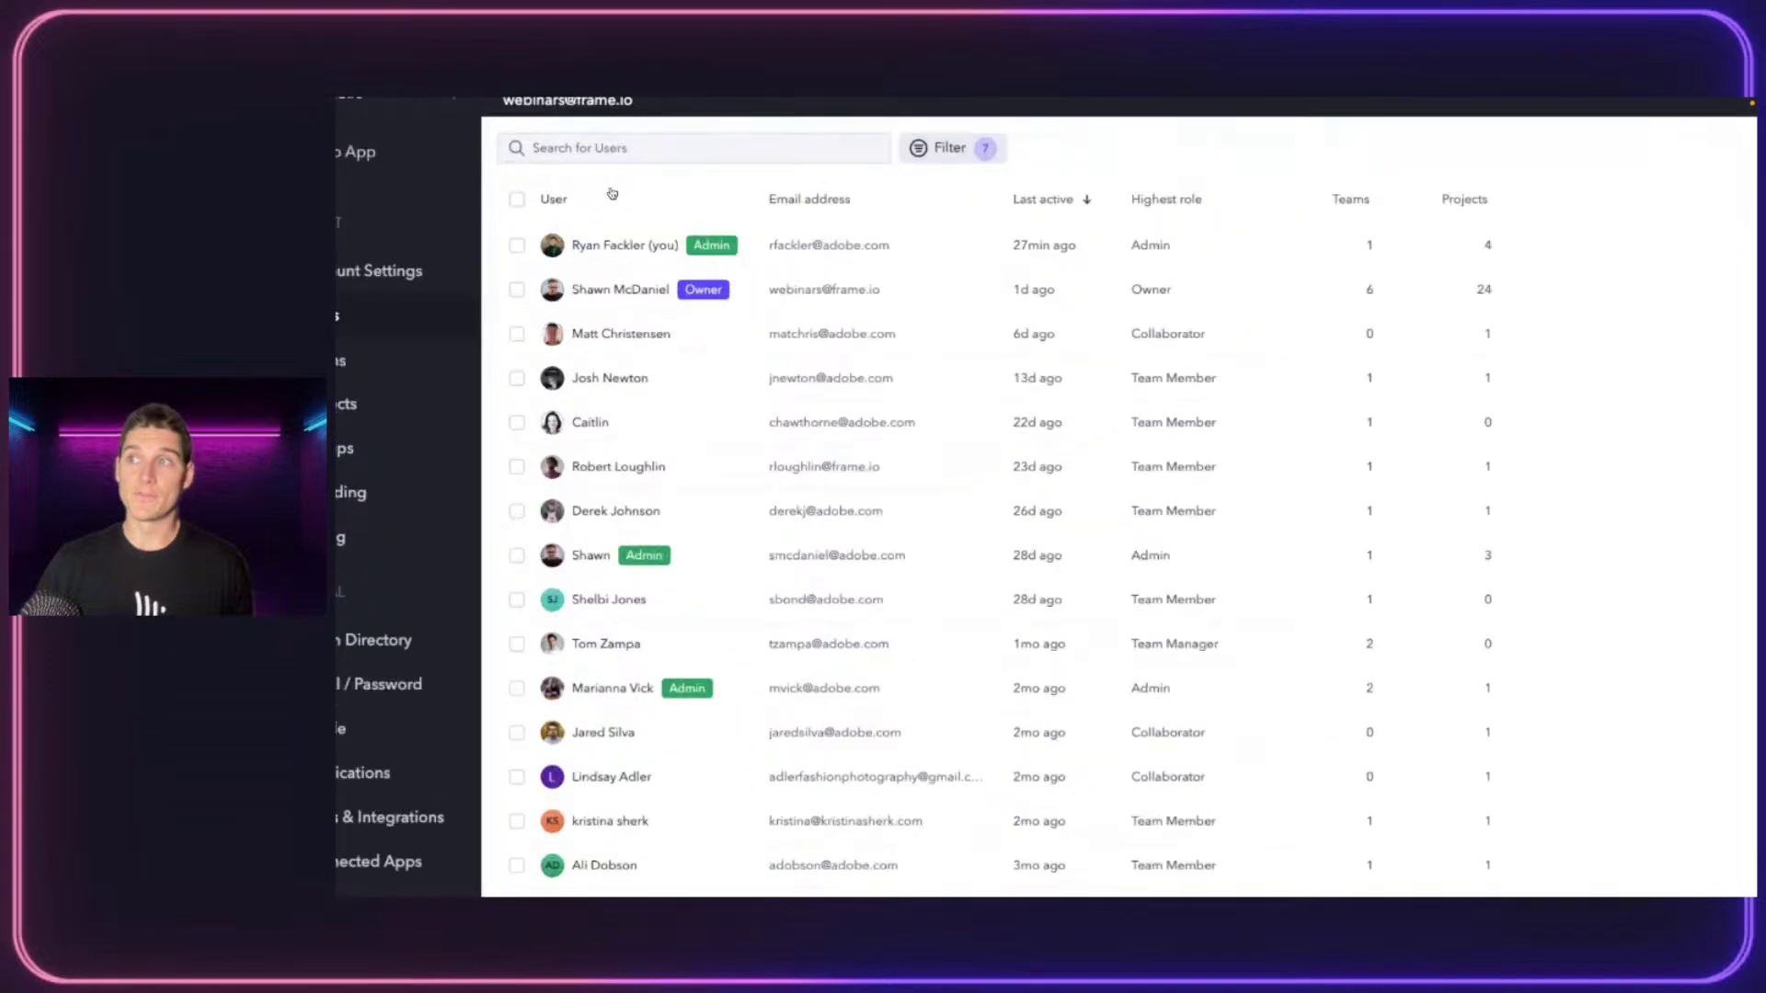
Filter the users by Highest role so only Team Members remain
left_click(1082, 132)
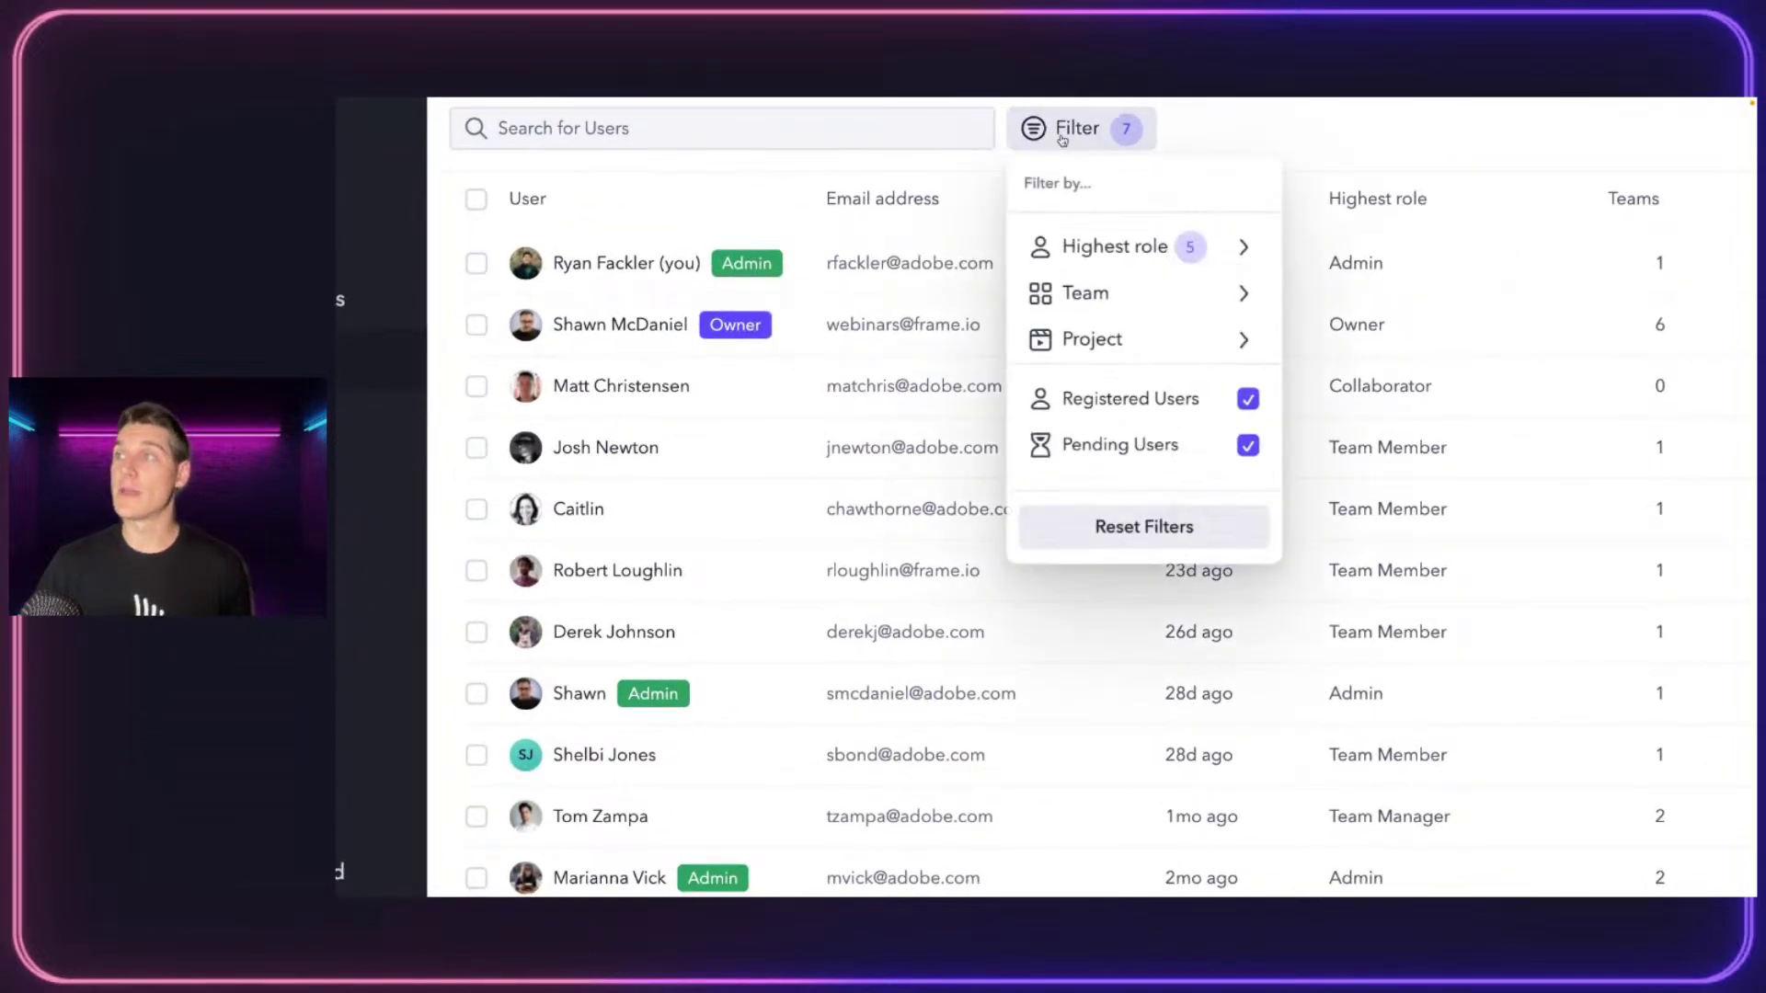
left_click(1138, 267)
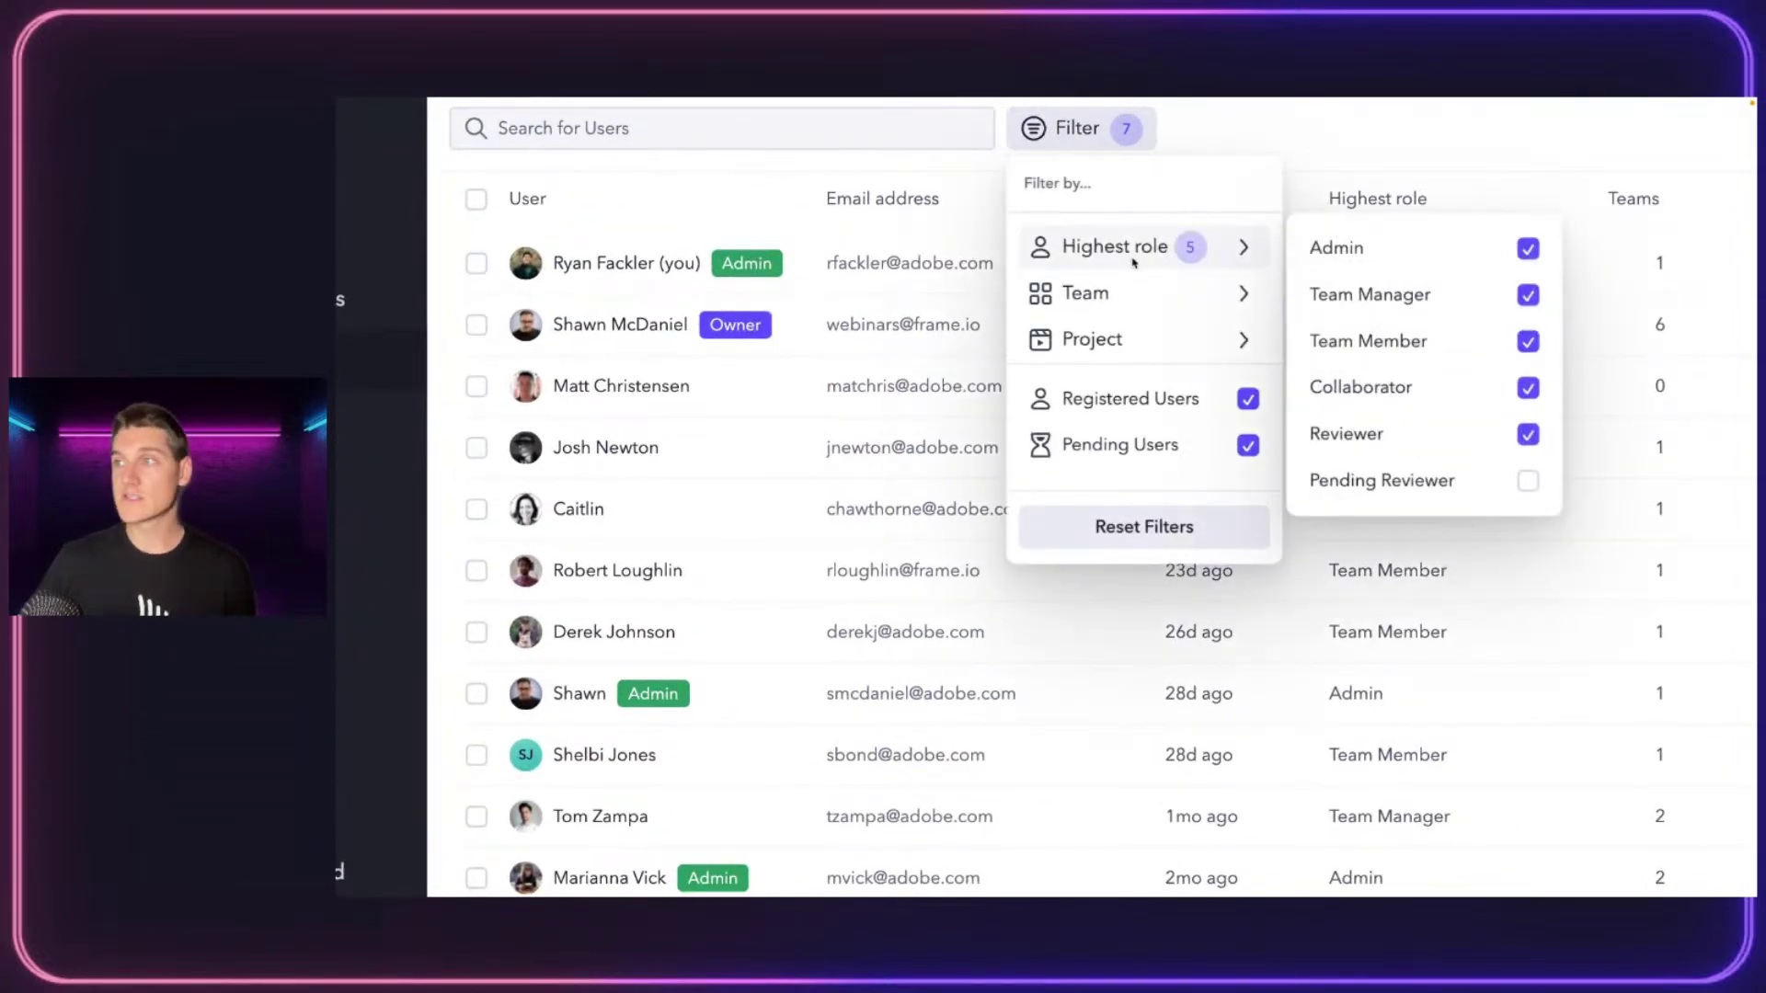
mouse_move(1155, 288)
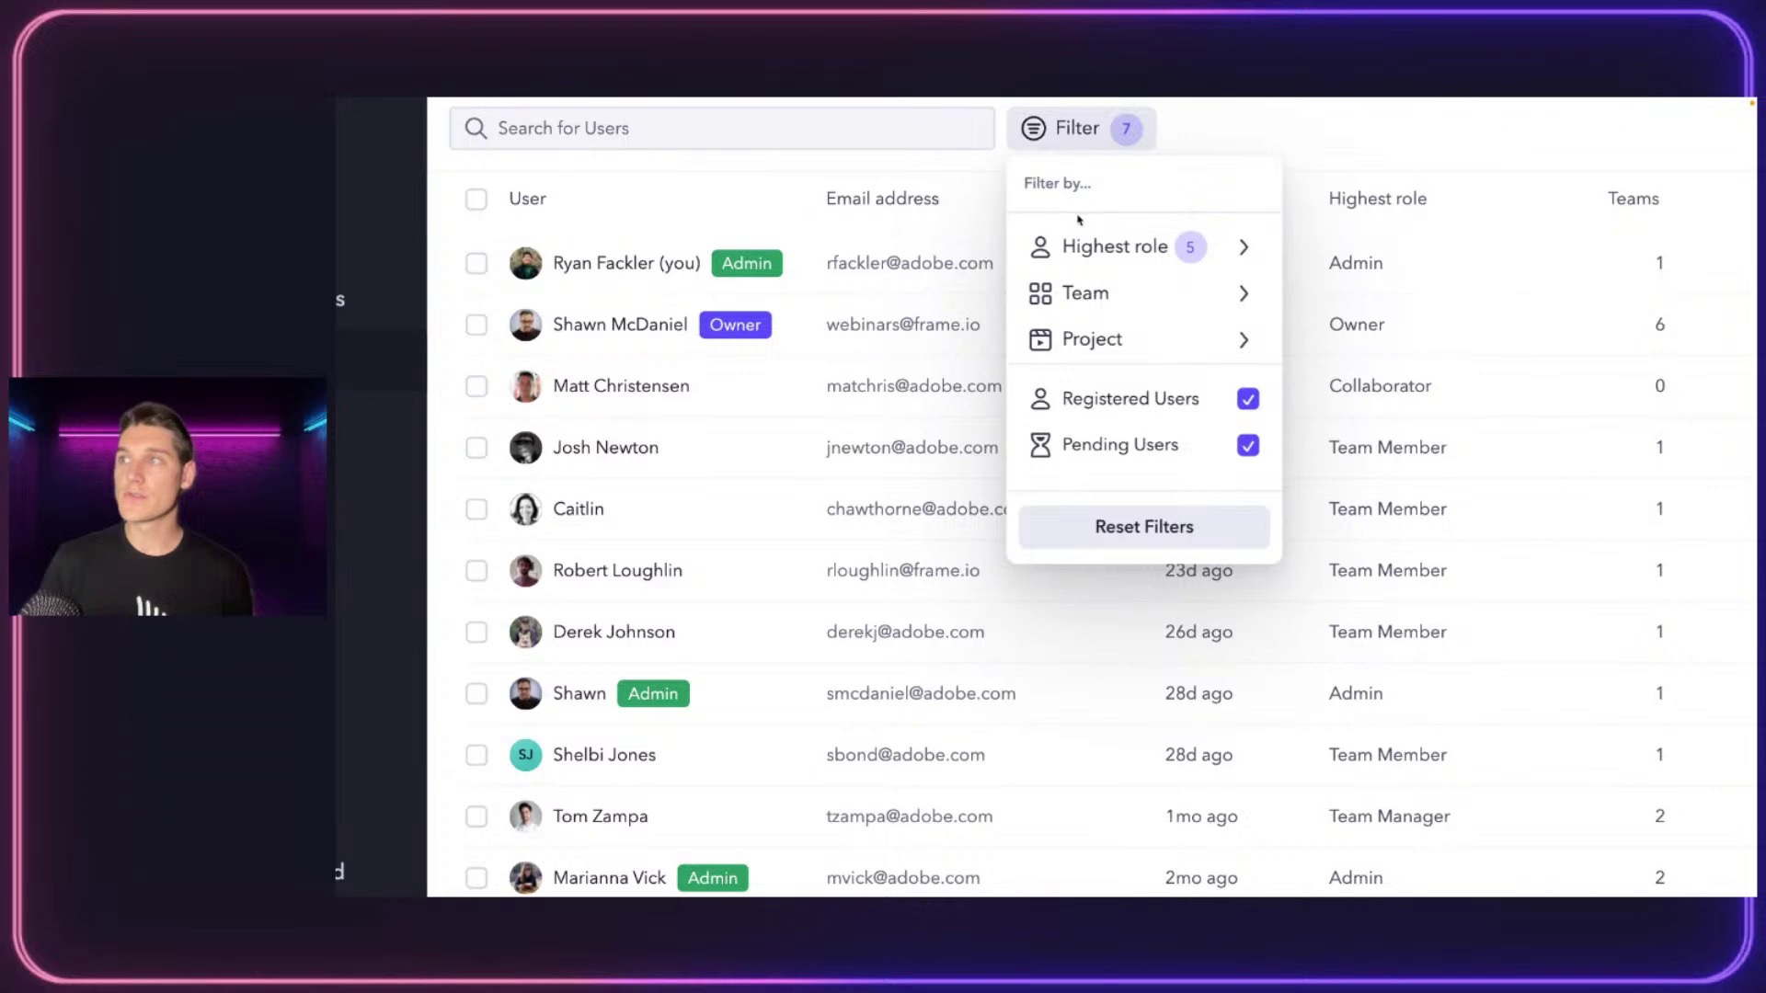
mouse_move(1128, 269)
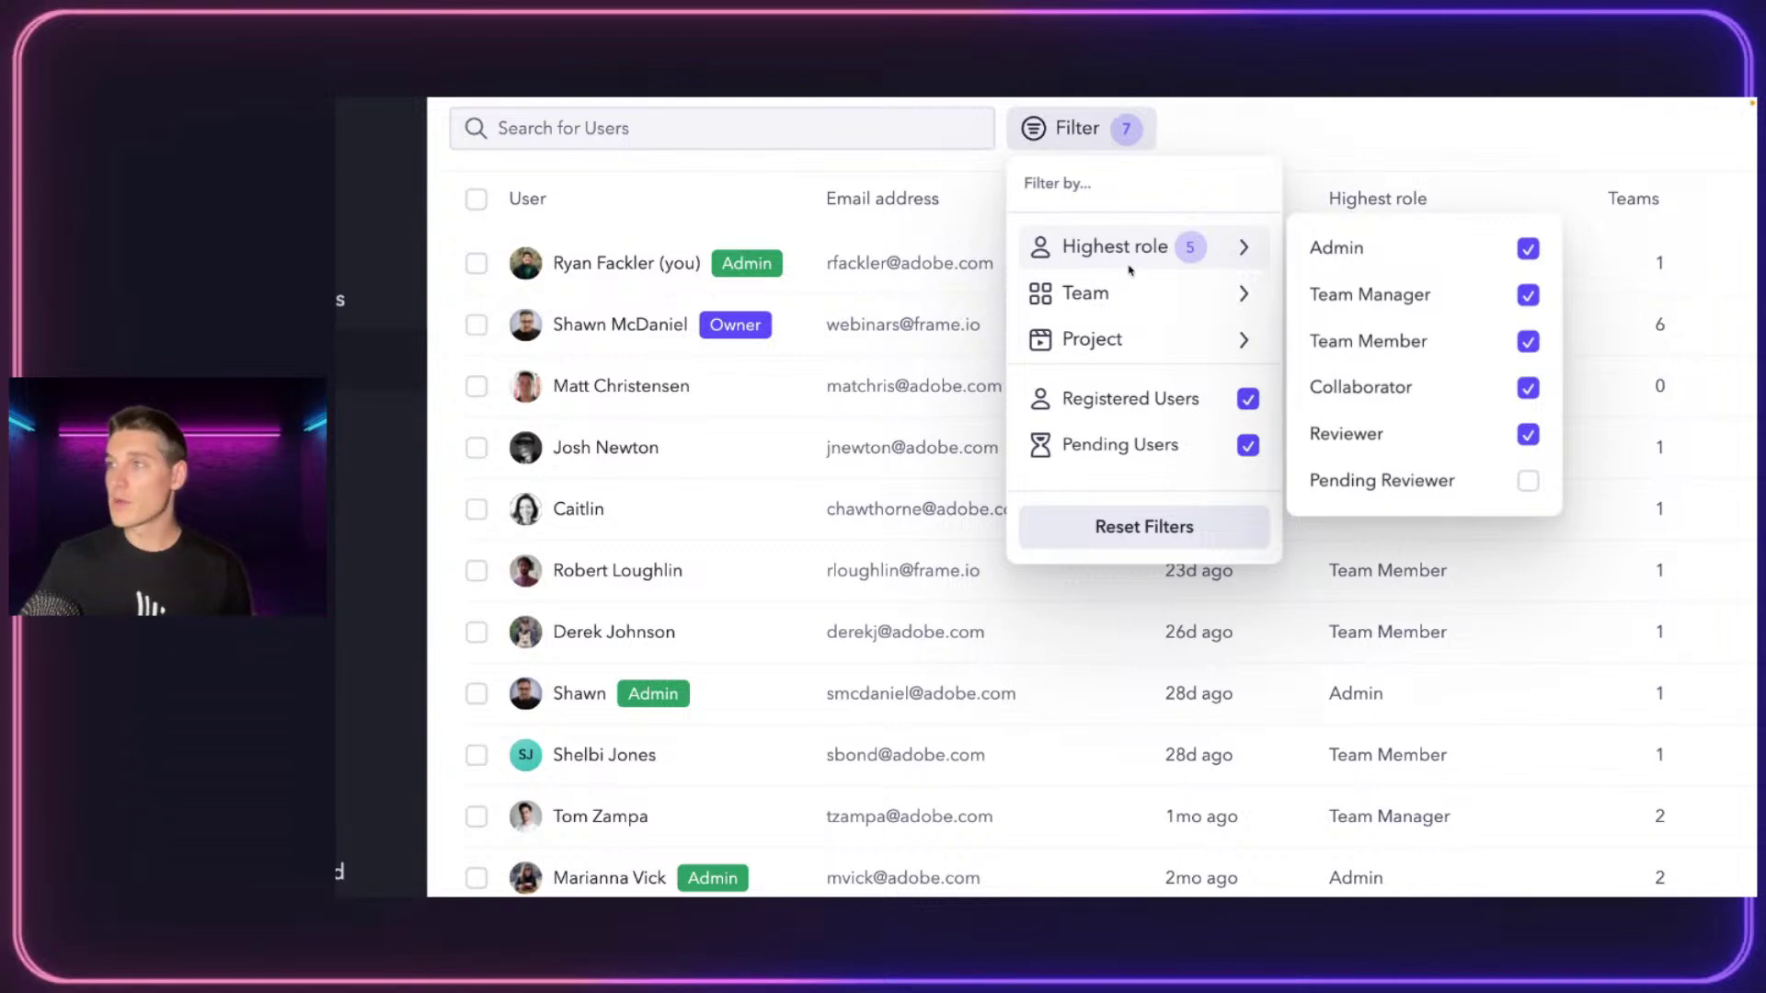
left_click(1528, 248)
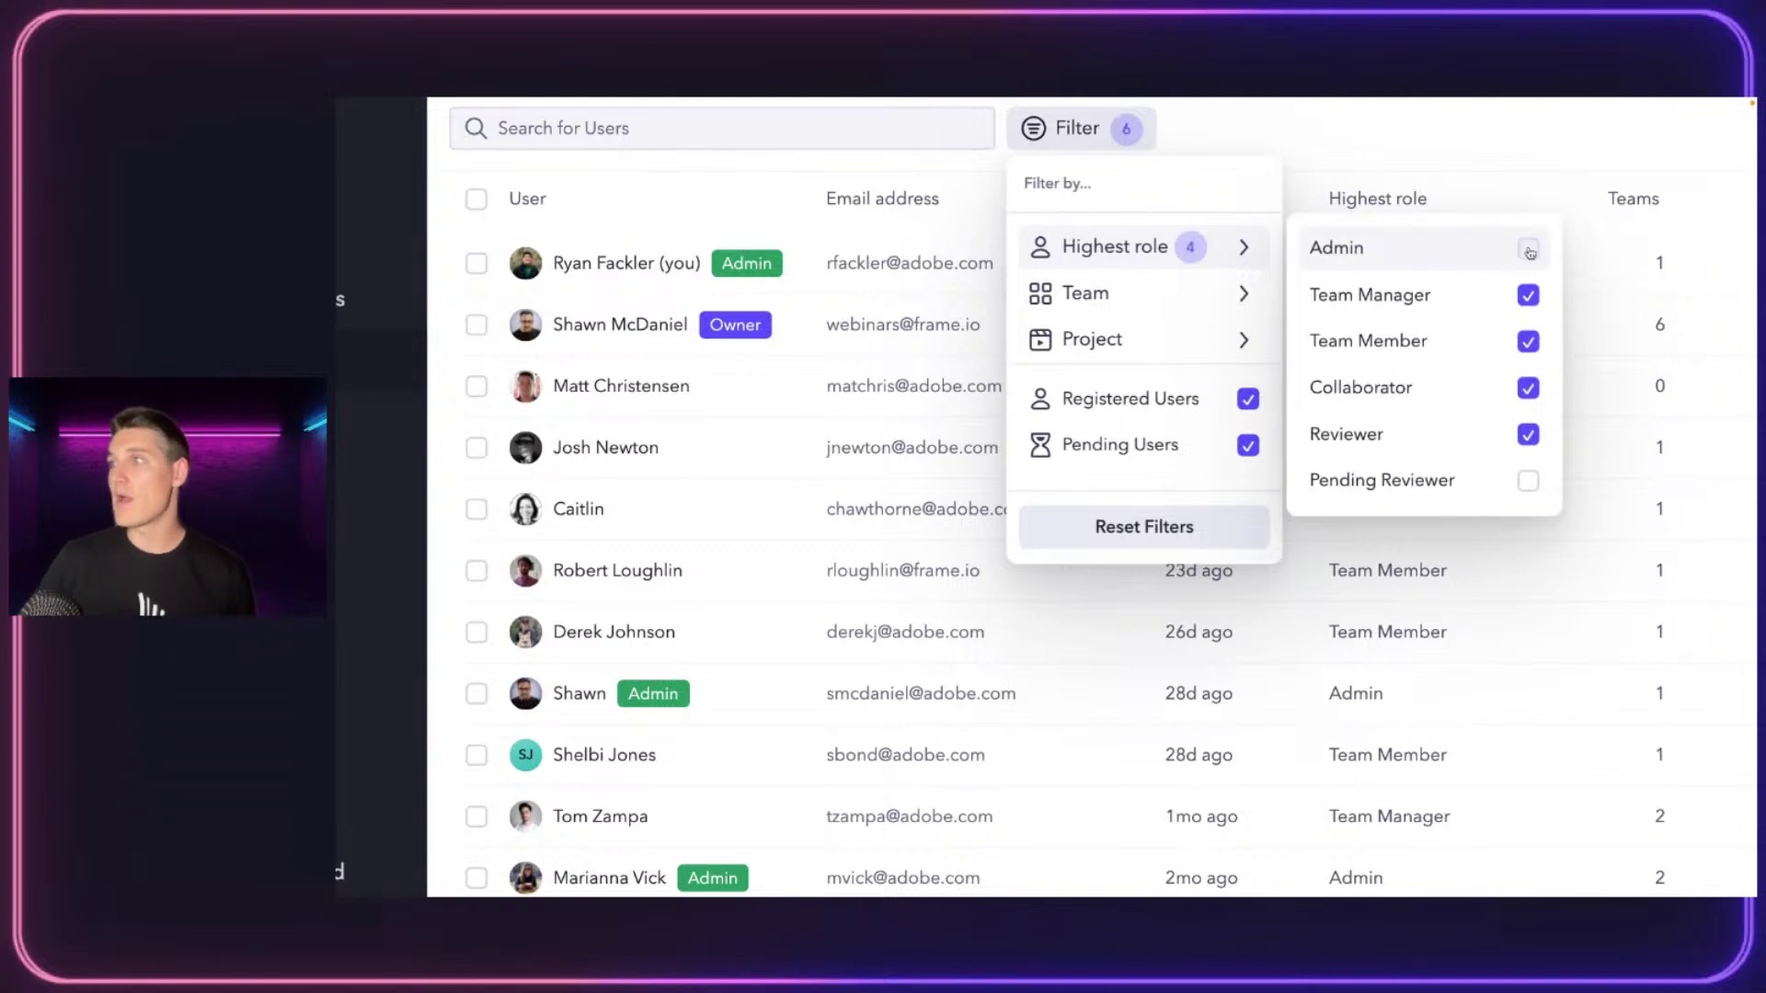
left_click(1528, 341)
left_click(1527, 295)
left_click(1528, 342)
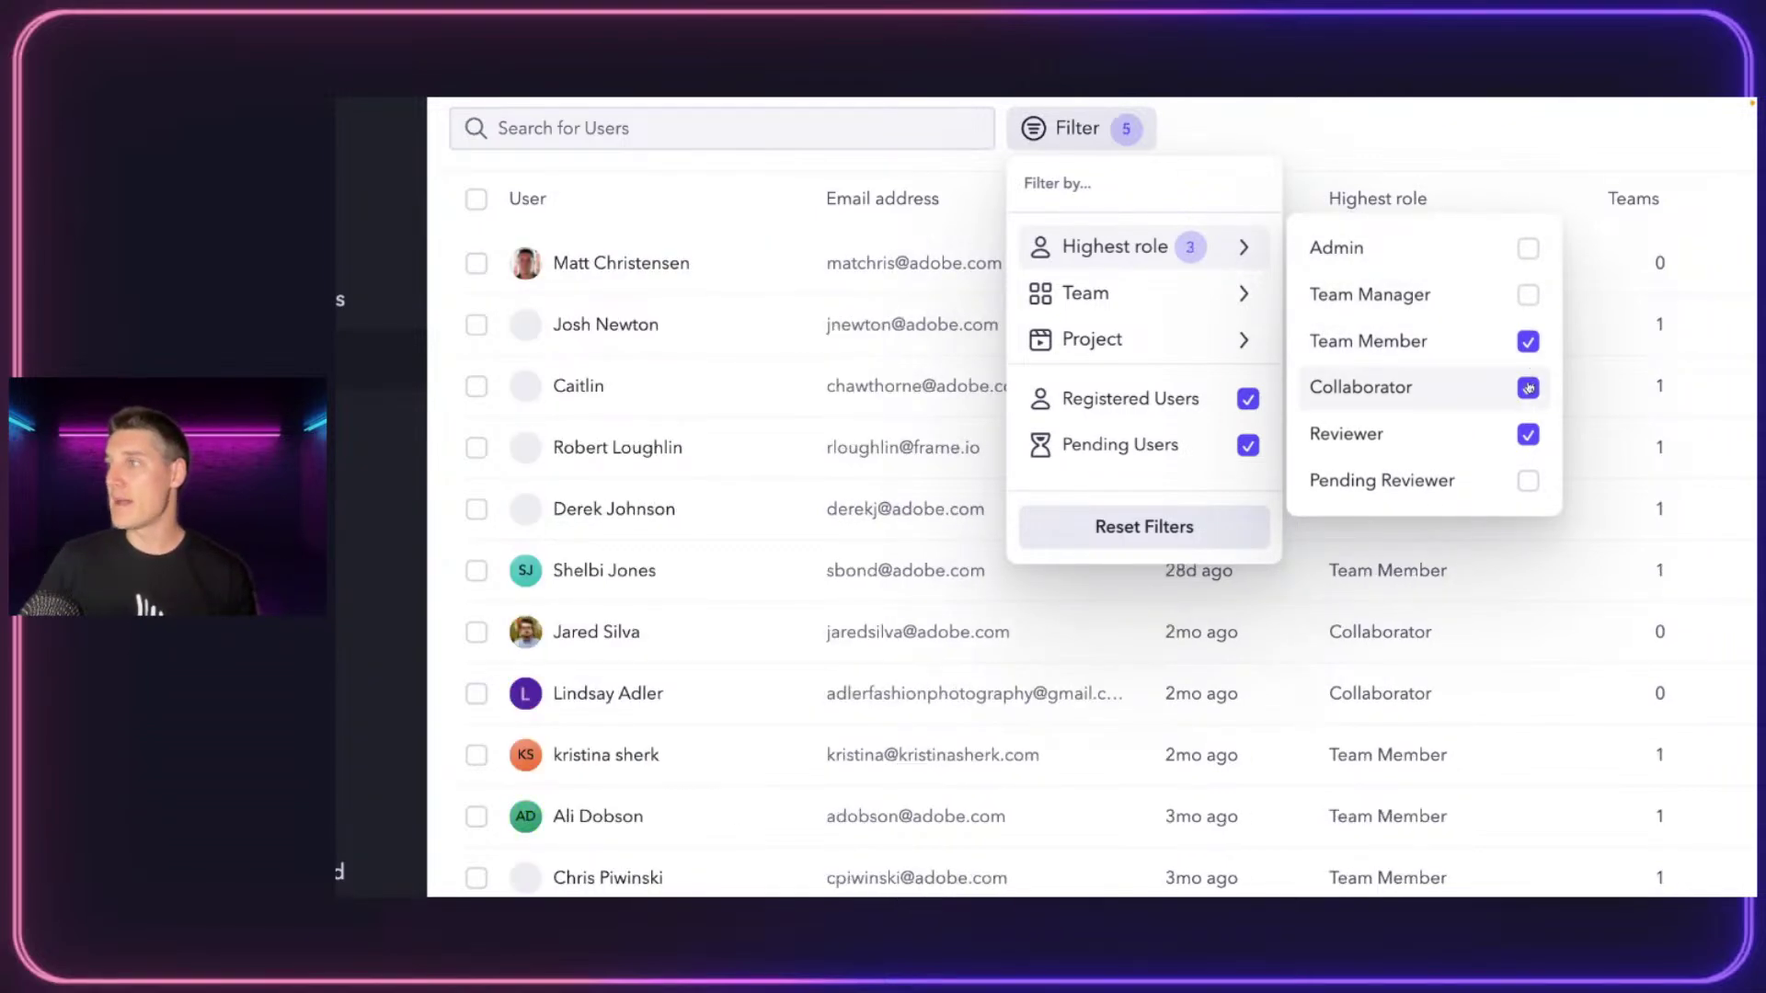
left_click(1528, 387)
left_click(1528, 434)
Add a Frame.io Live Series team filter and review the narrowed user list
mouse_move(1232, 293)
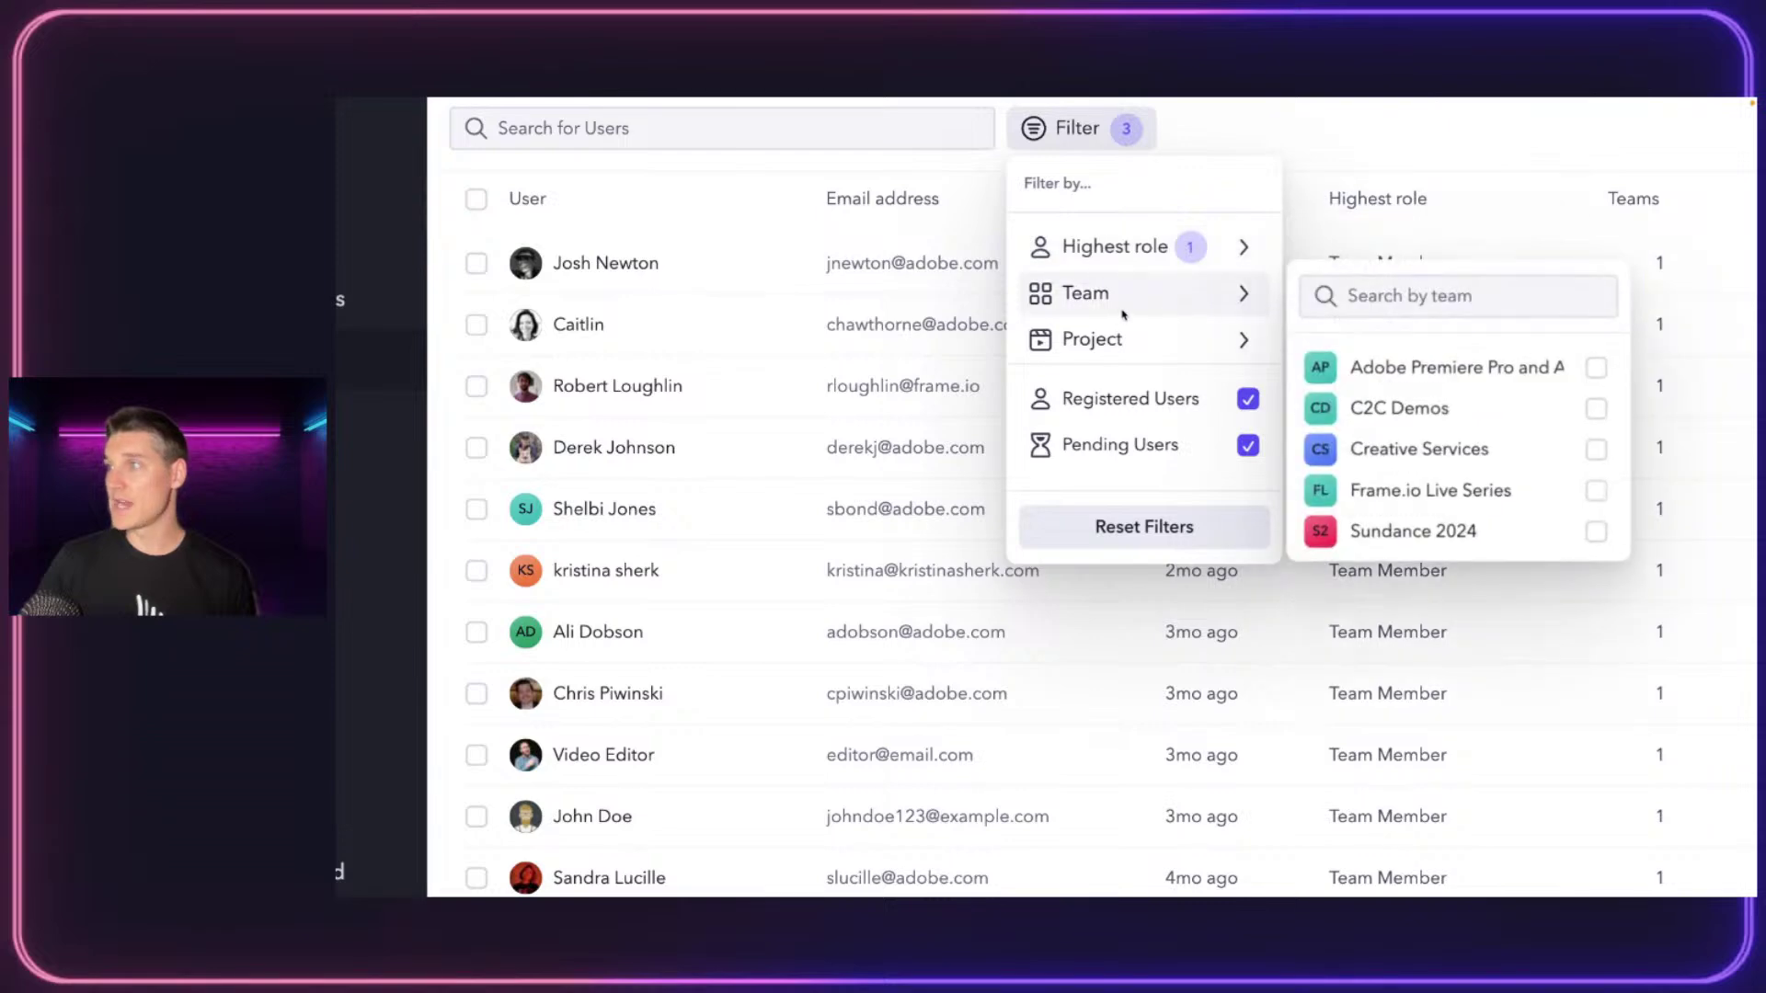
scroll(1483, 419, "down", 1)
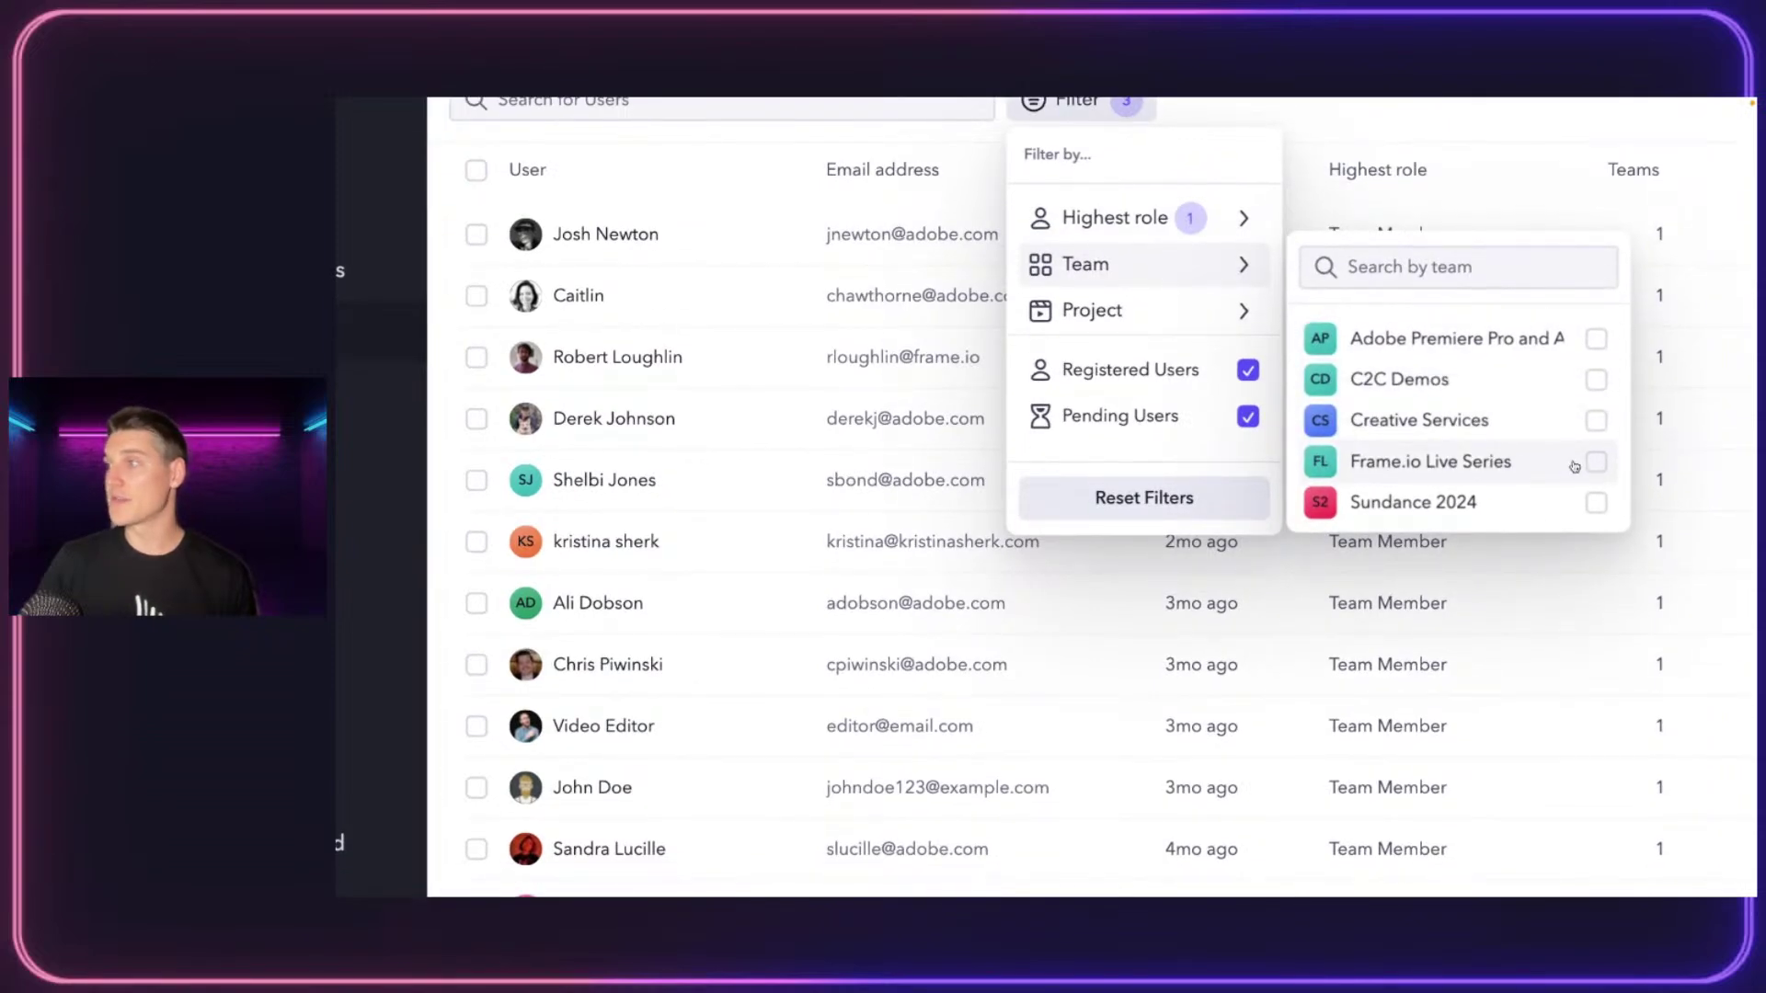
left_click(1597, 461)
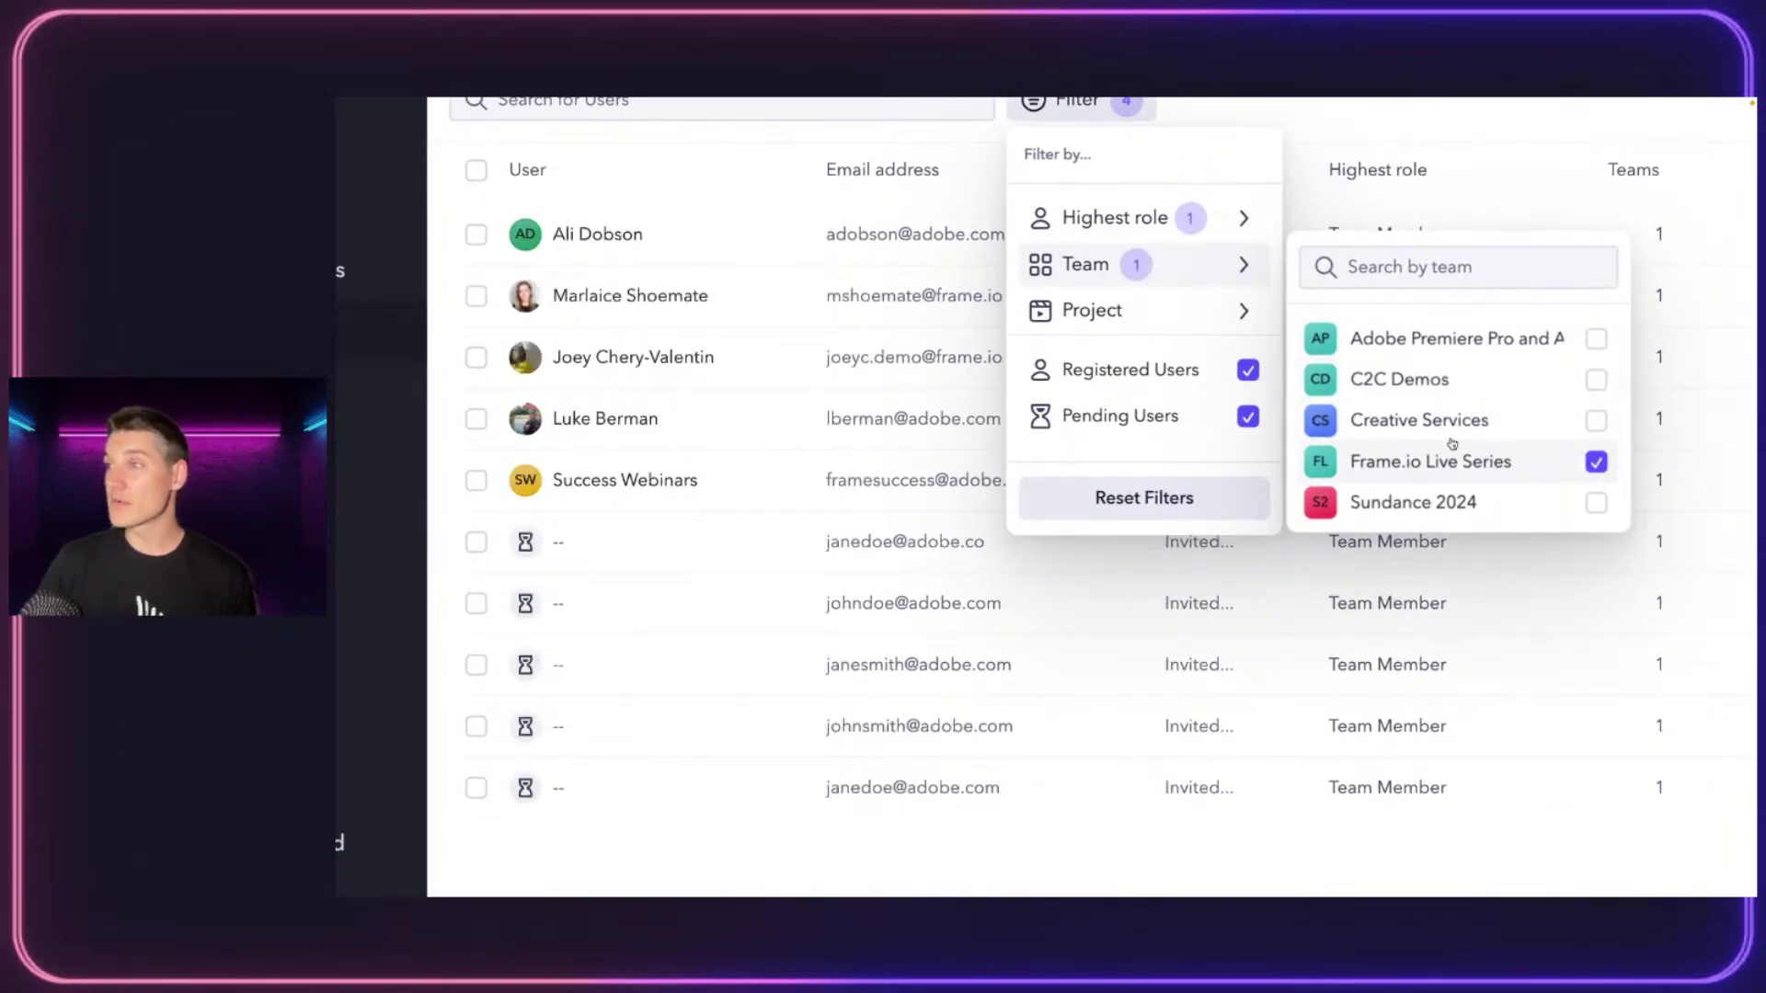
left_click(1544, 147)
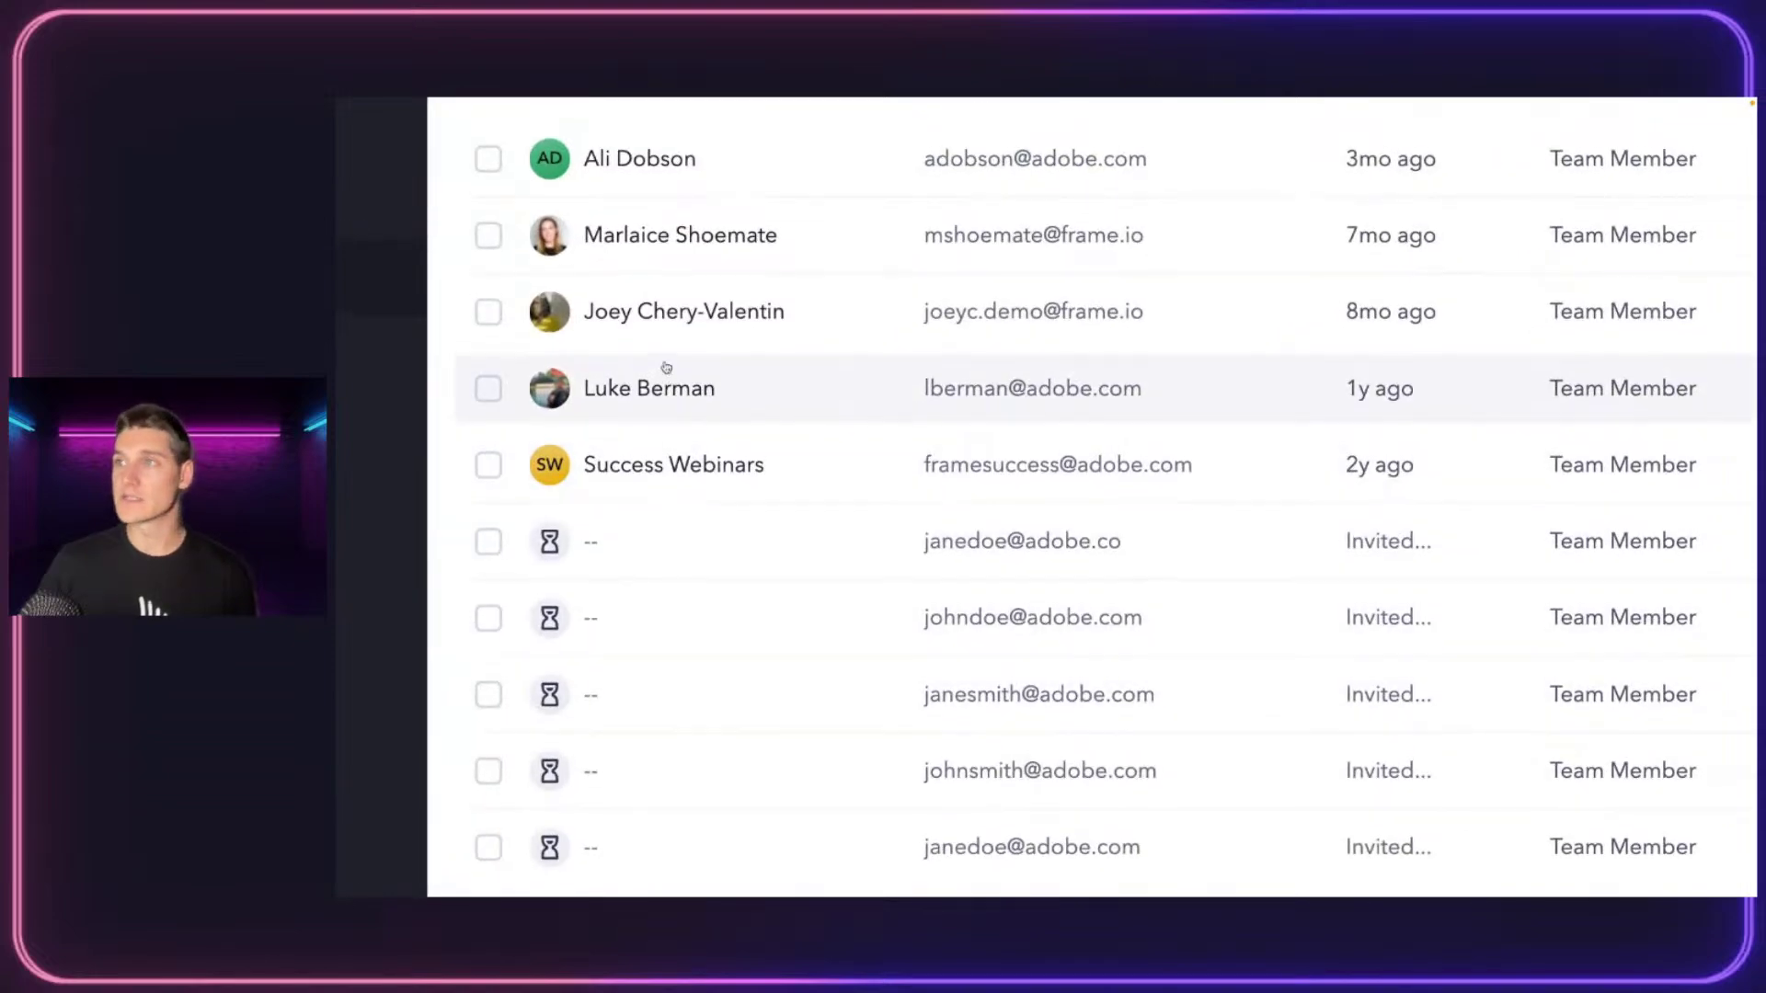
scroll(666, 366, "up", 3)
scroll(650, 324, "right", 5)
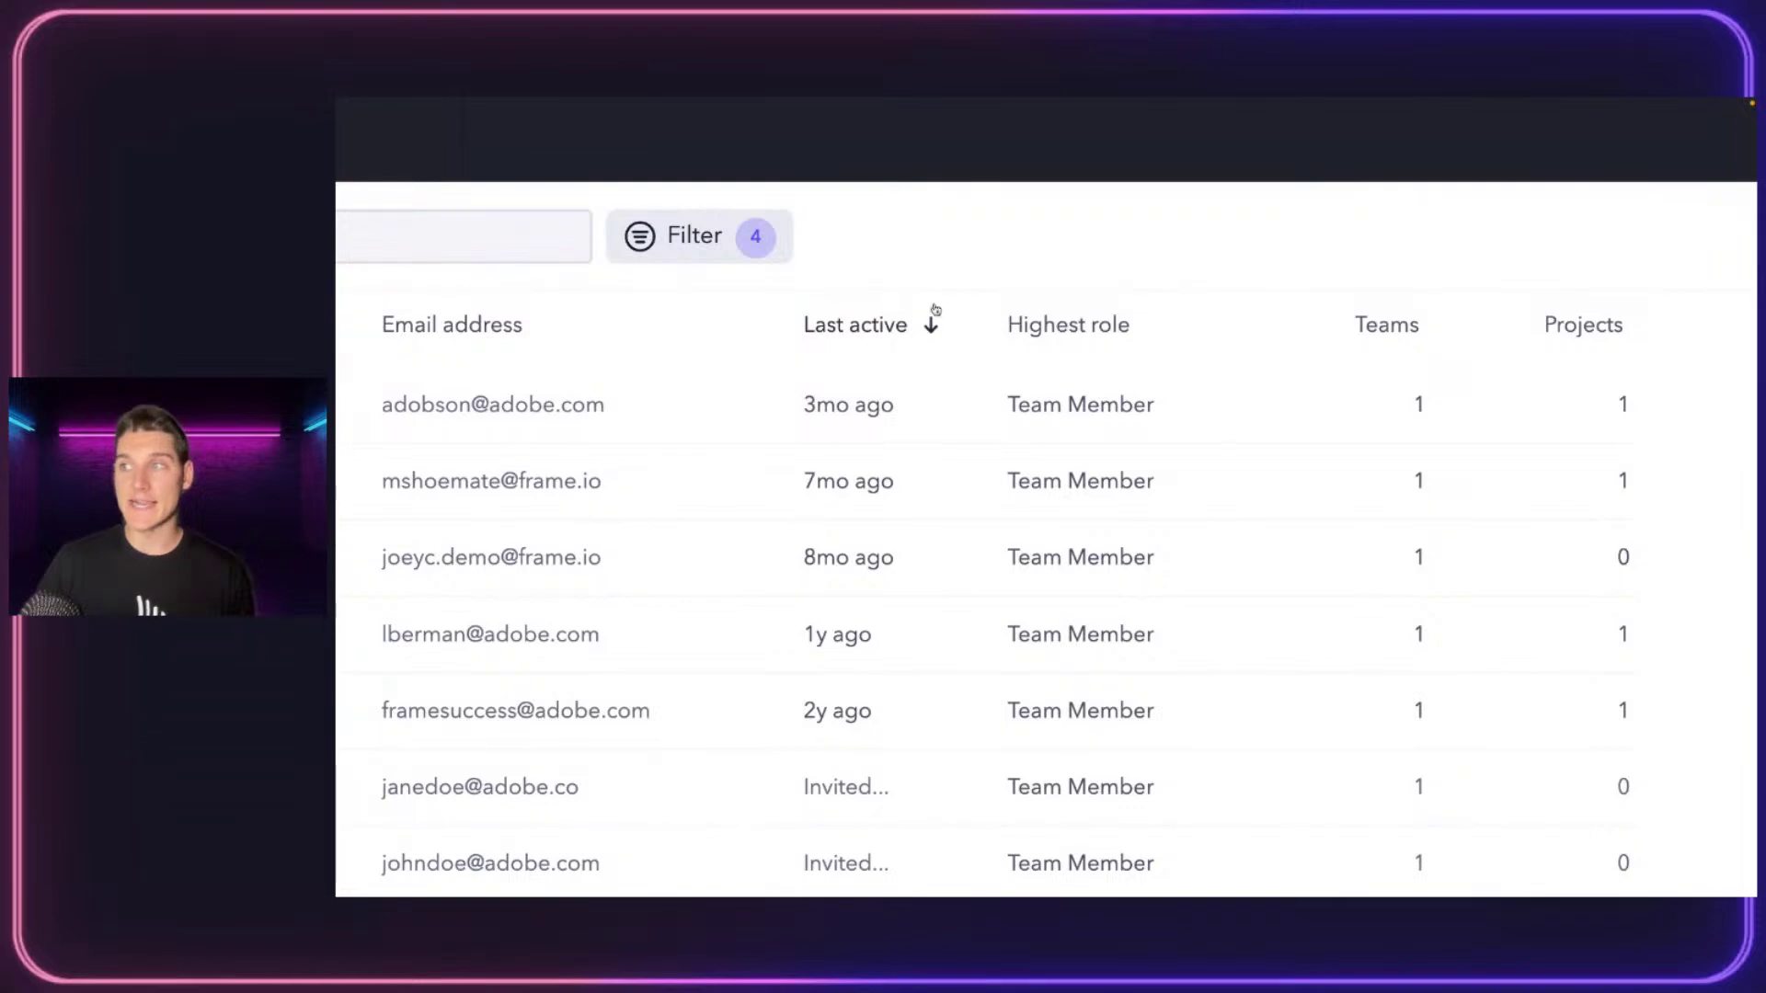
scroll(1190, 307, "right", 3)
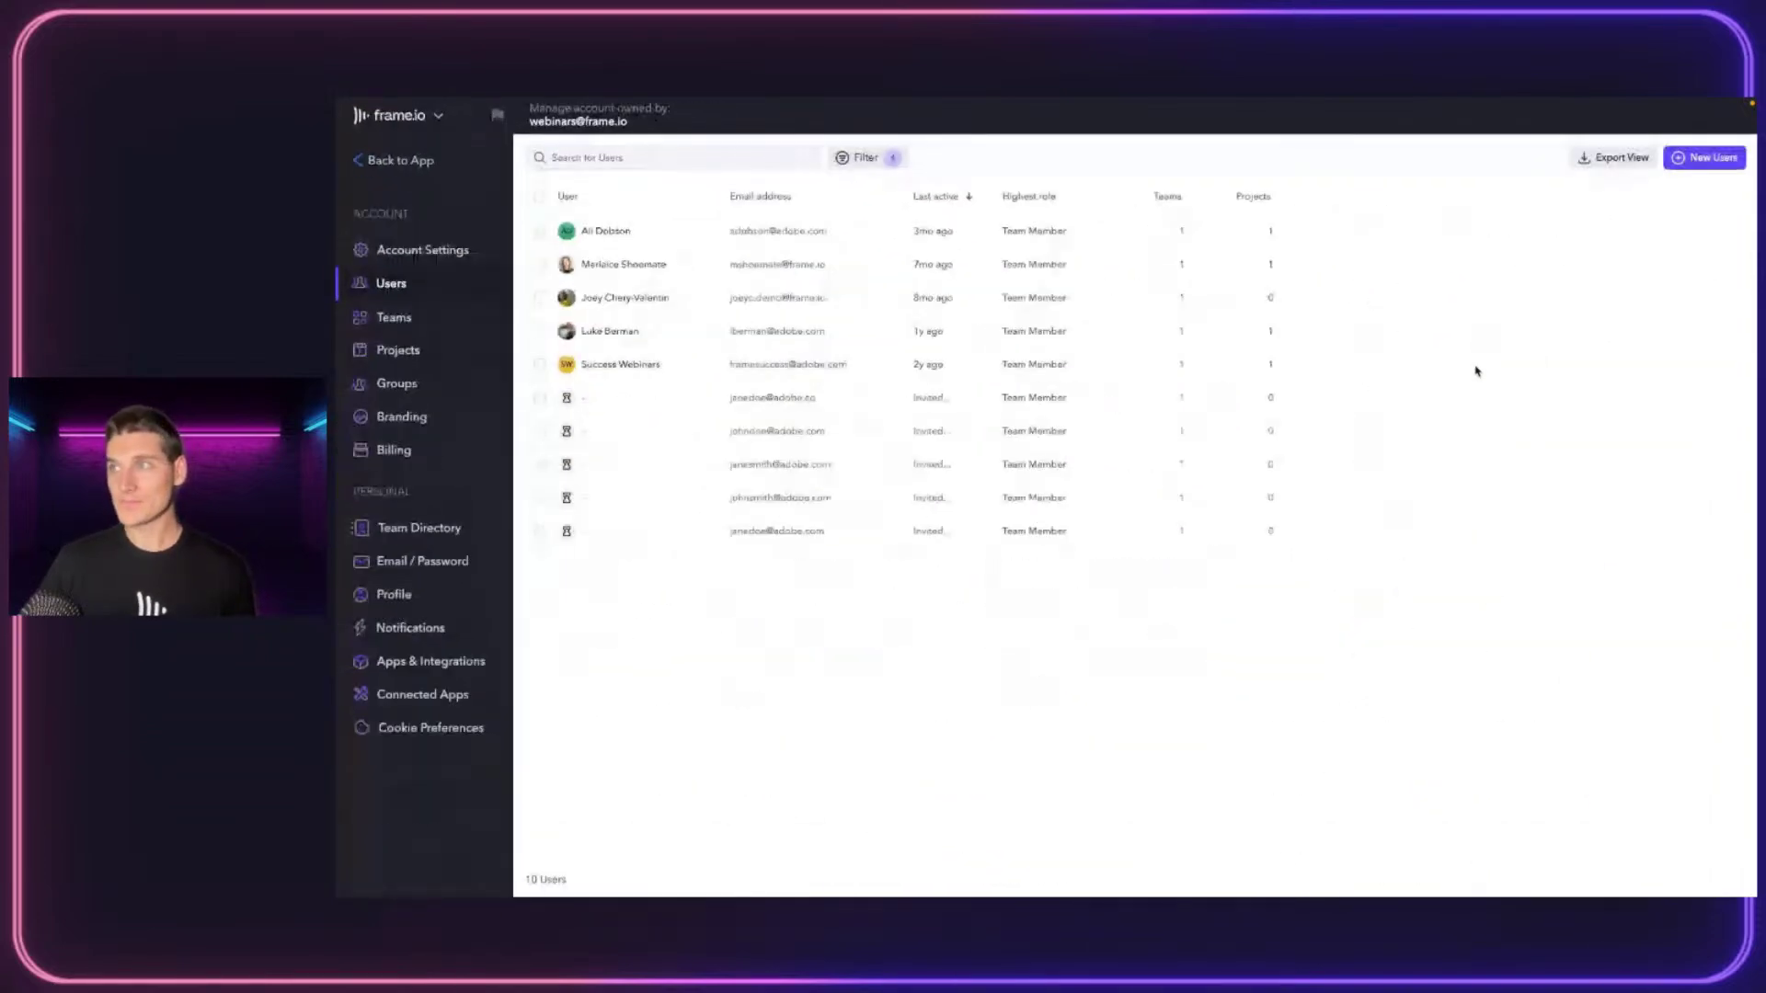
Re-include all roles, clear the Frame.io Live Series team filter, and start inviting New Users
left_click(550, 235)
left_click(1110, 223)
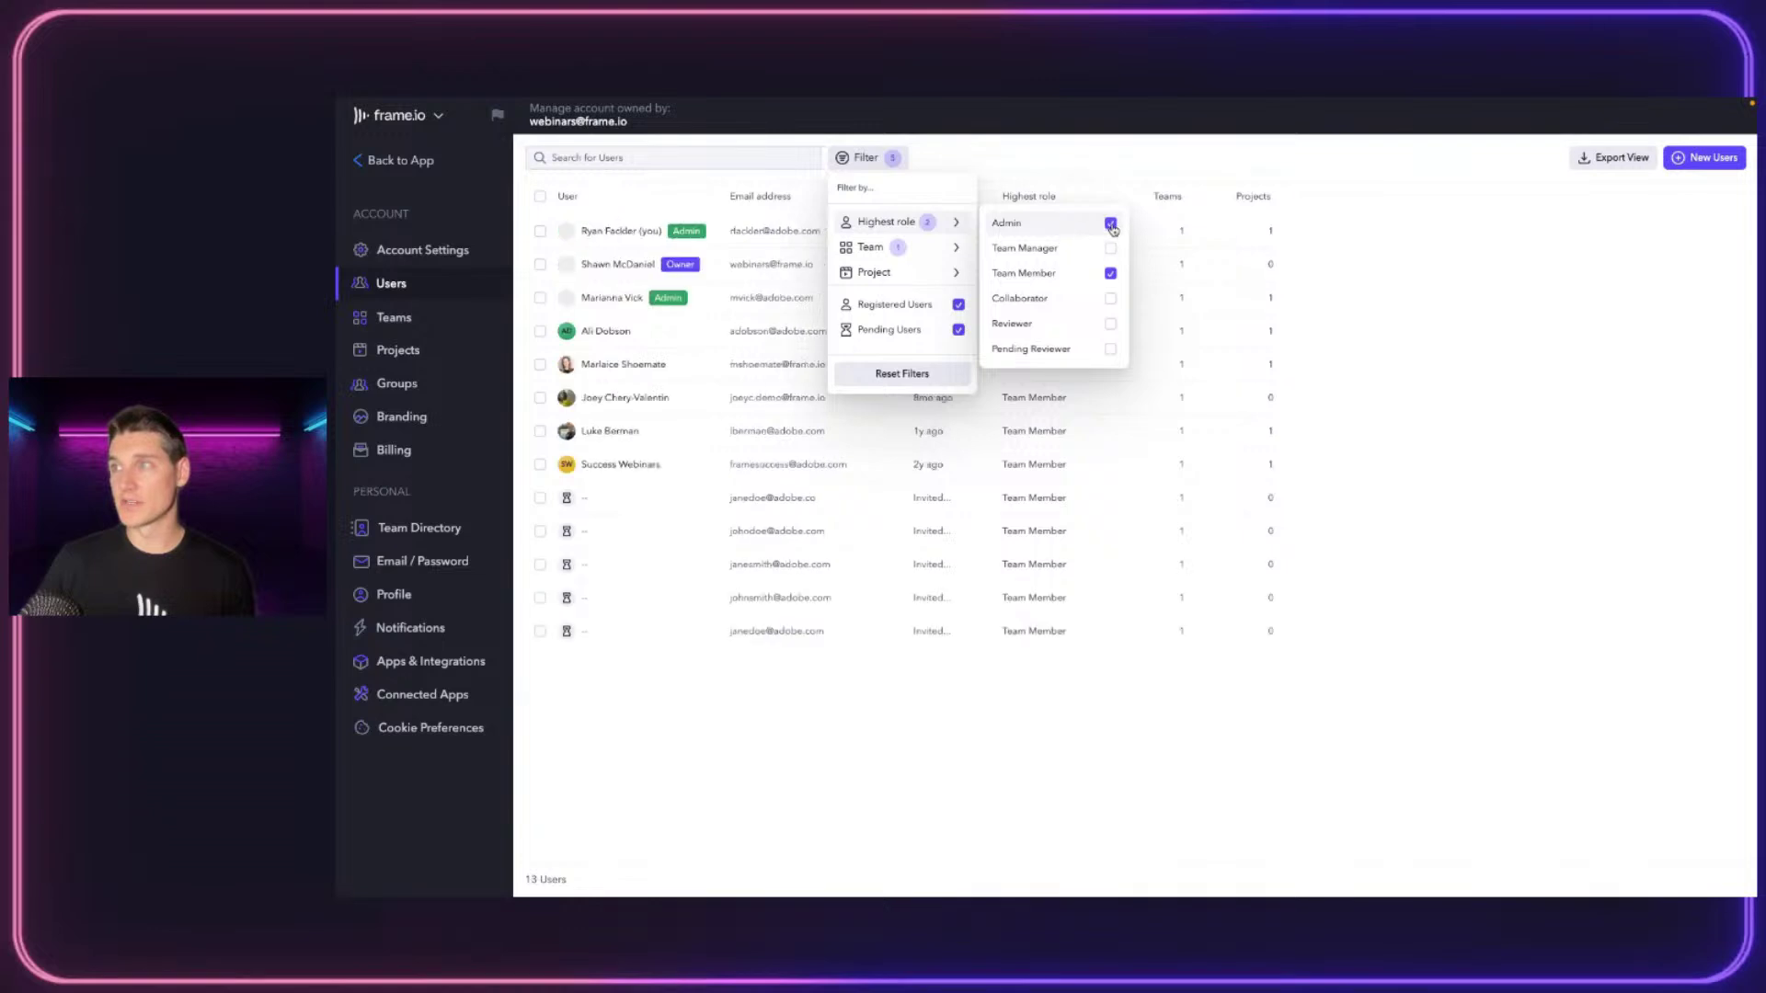
left_click(1110, 248)
left_click(1111, 299)
left_click(1110, 324)
mouse_move(952, 247)
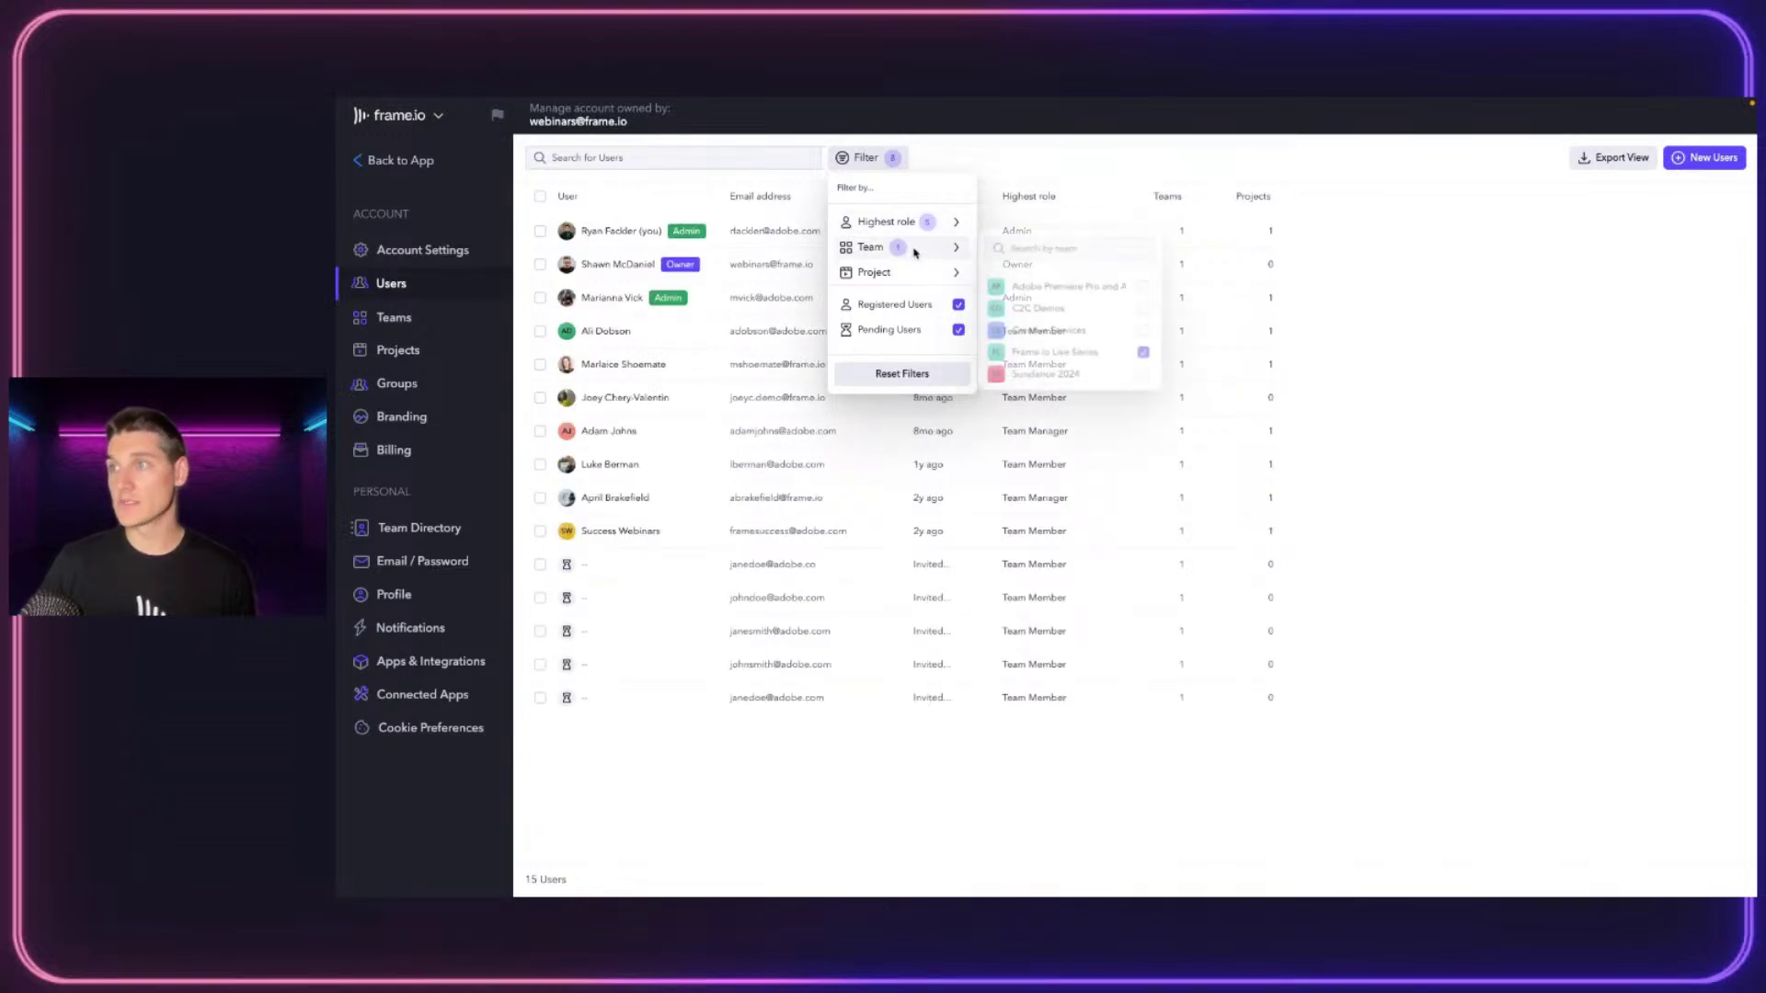
left_click(1148, 355)
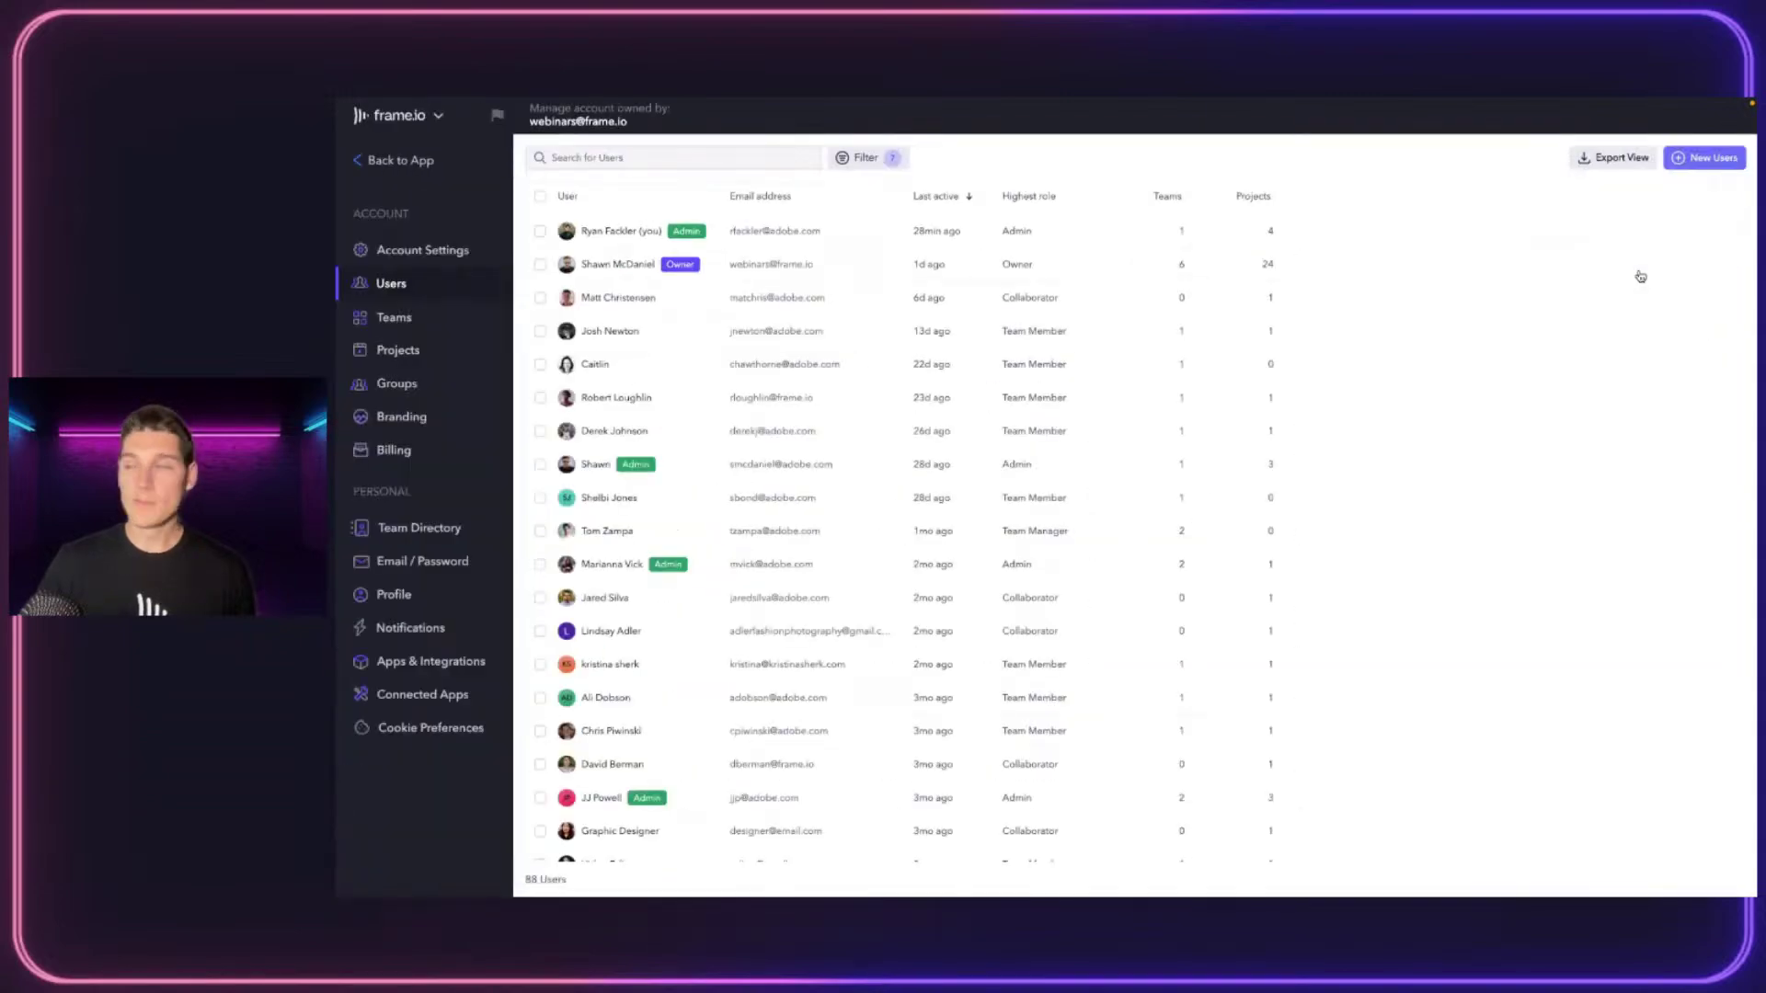
left_click(1640, 278)
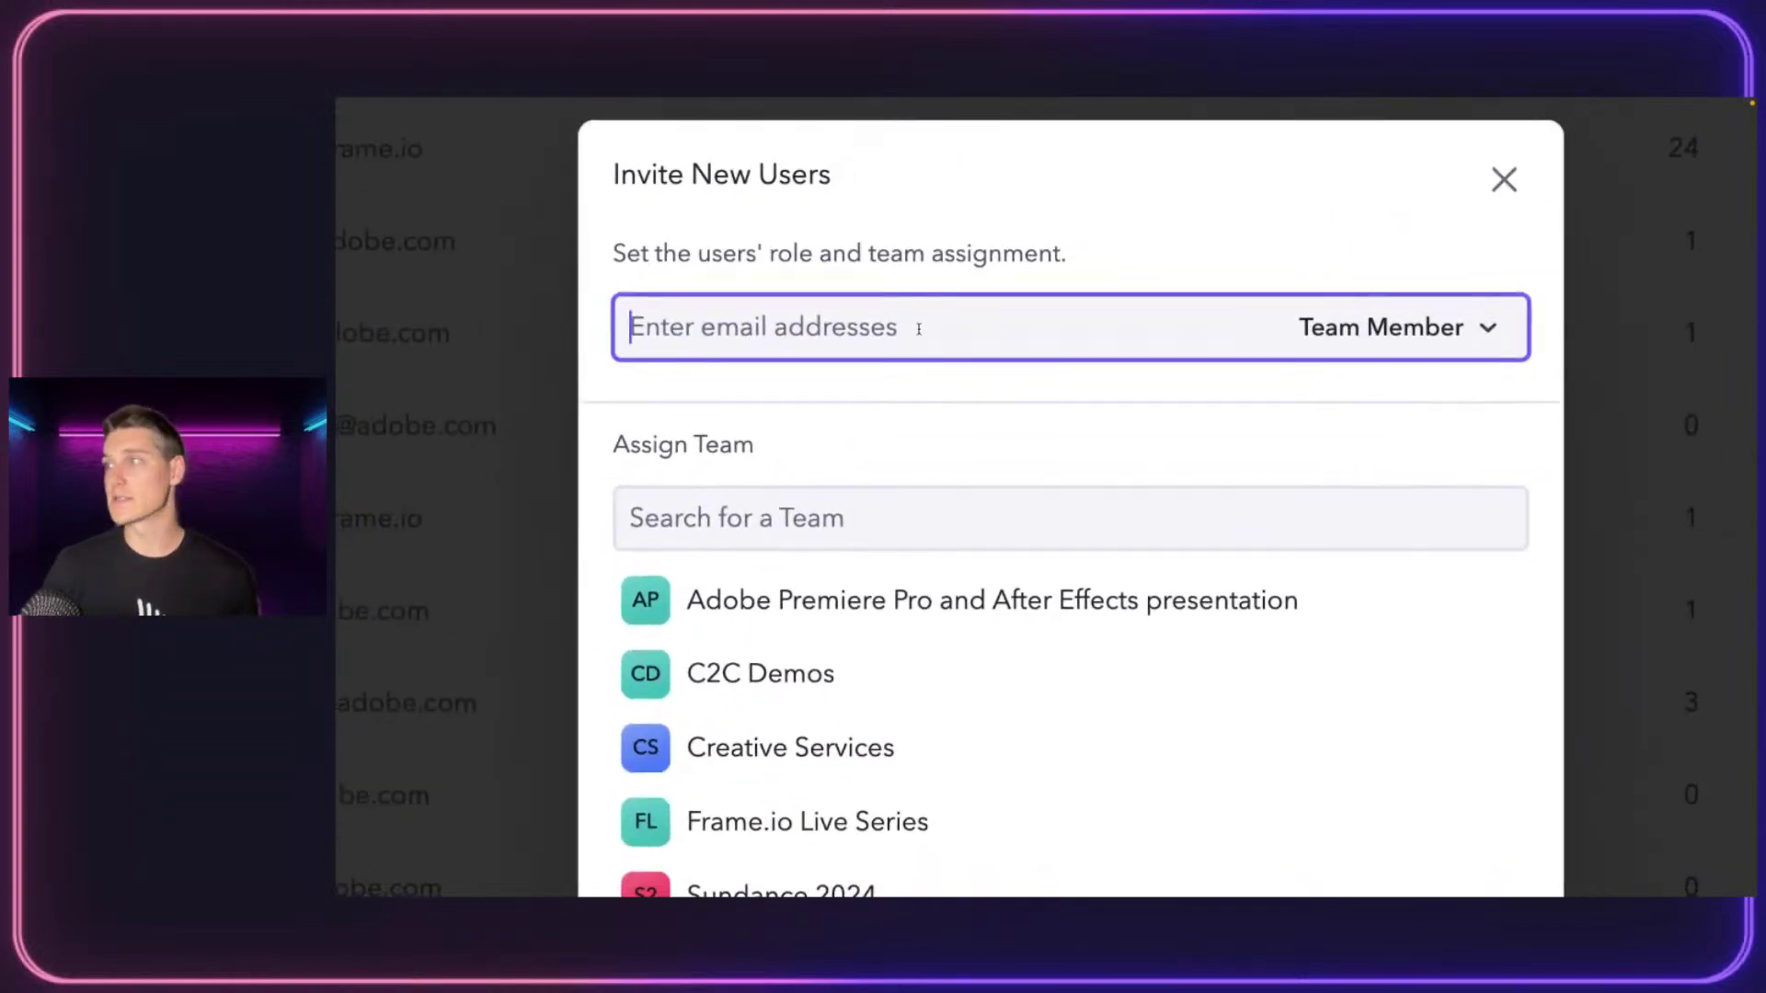
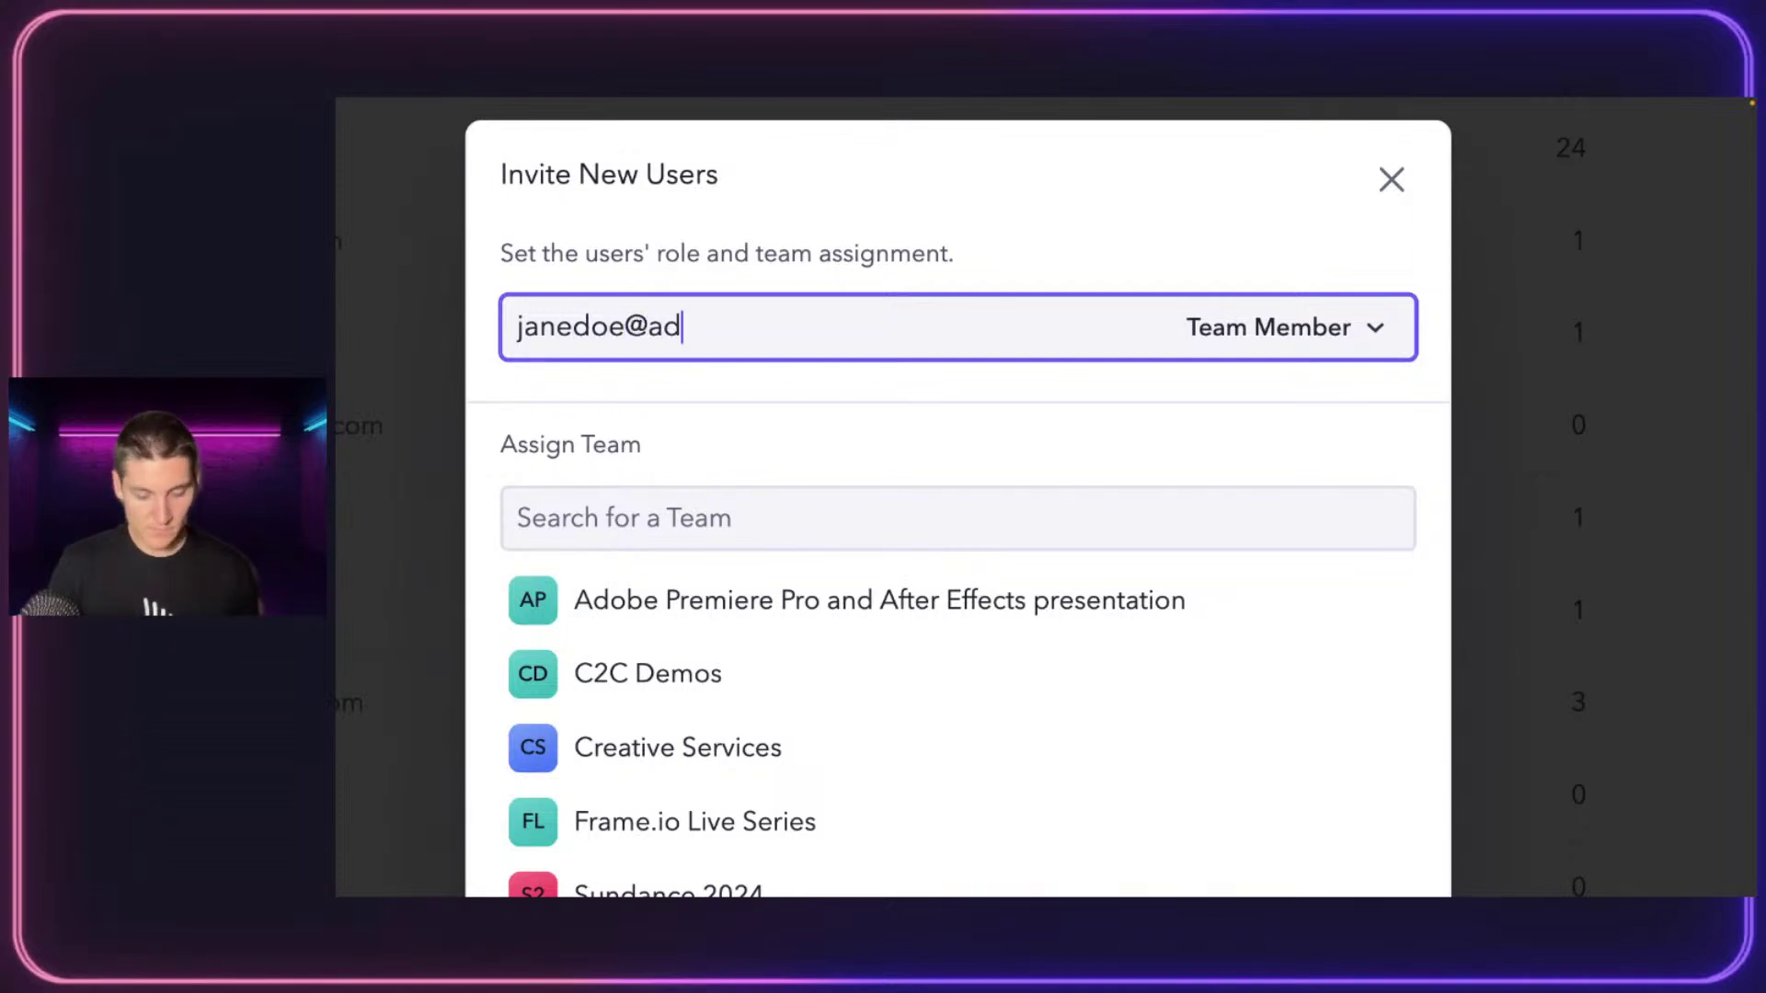
key("Tab")
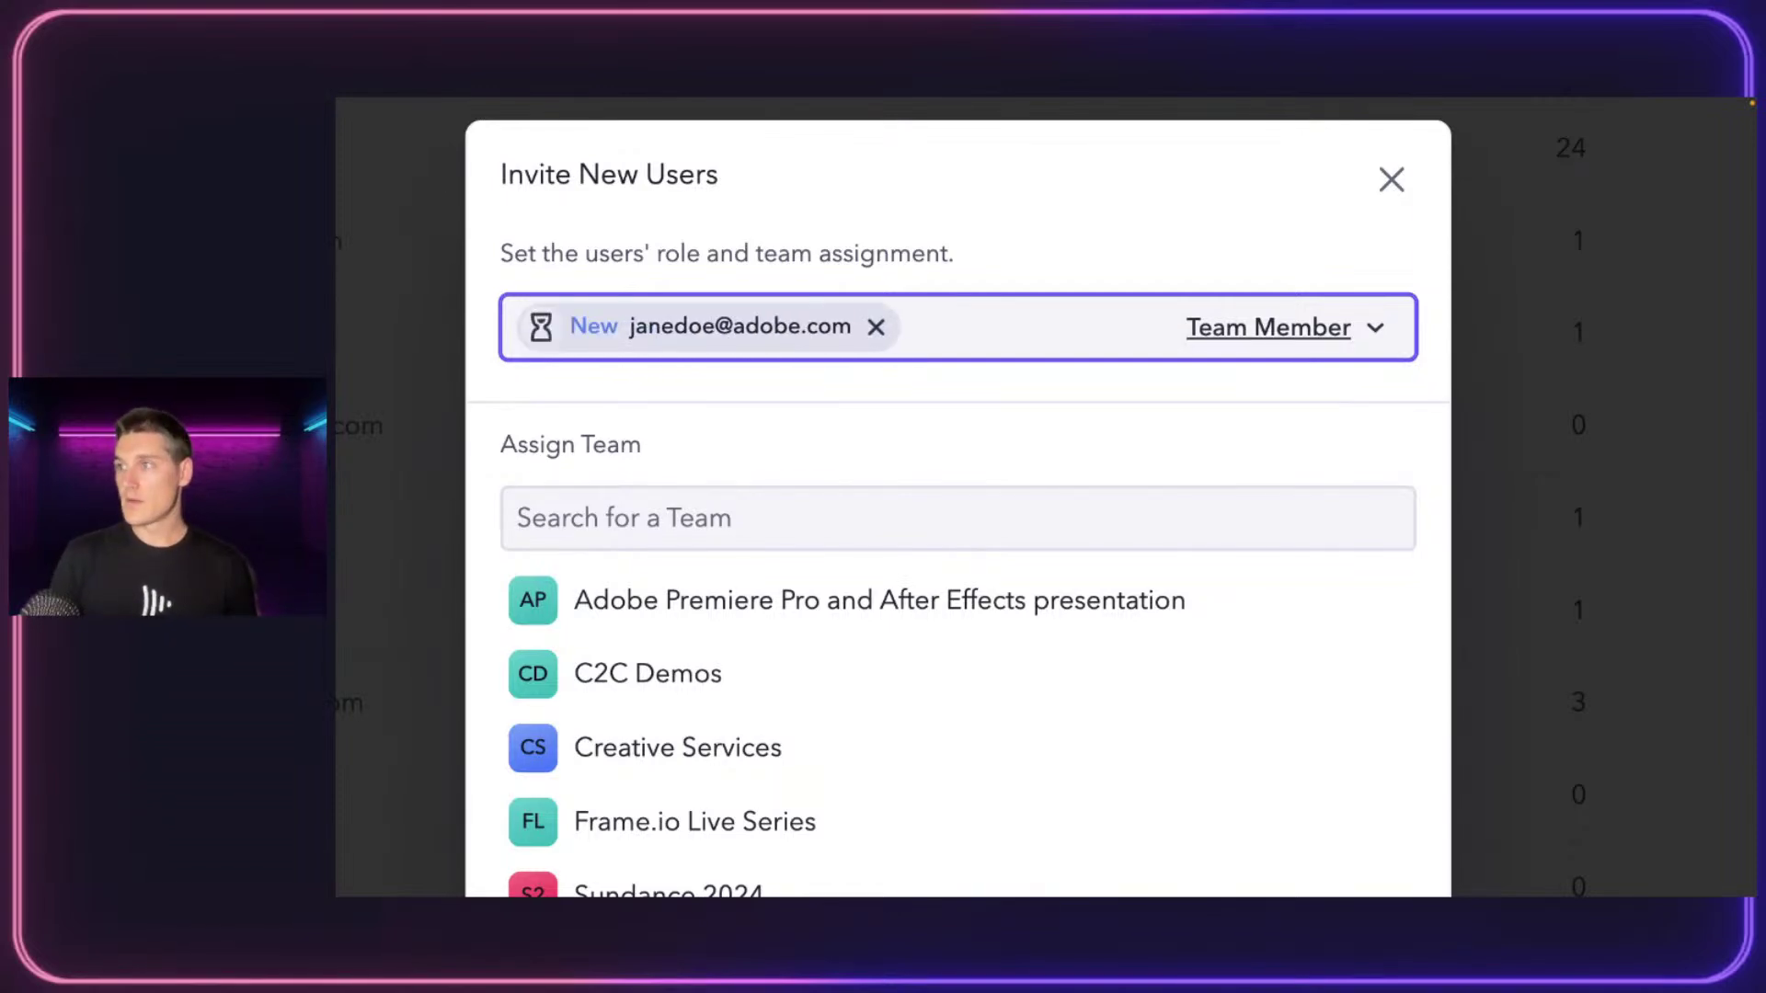
Keep the Team Member role and assign the invitee only to Frame.io Live Series
left_click(1301, 346)
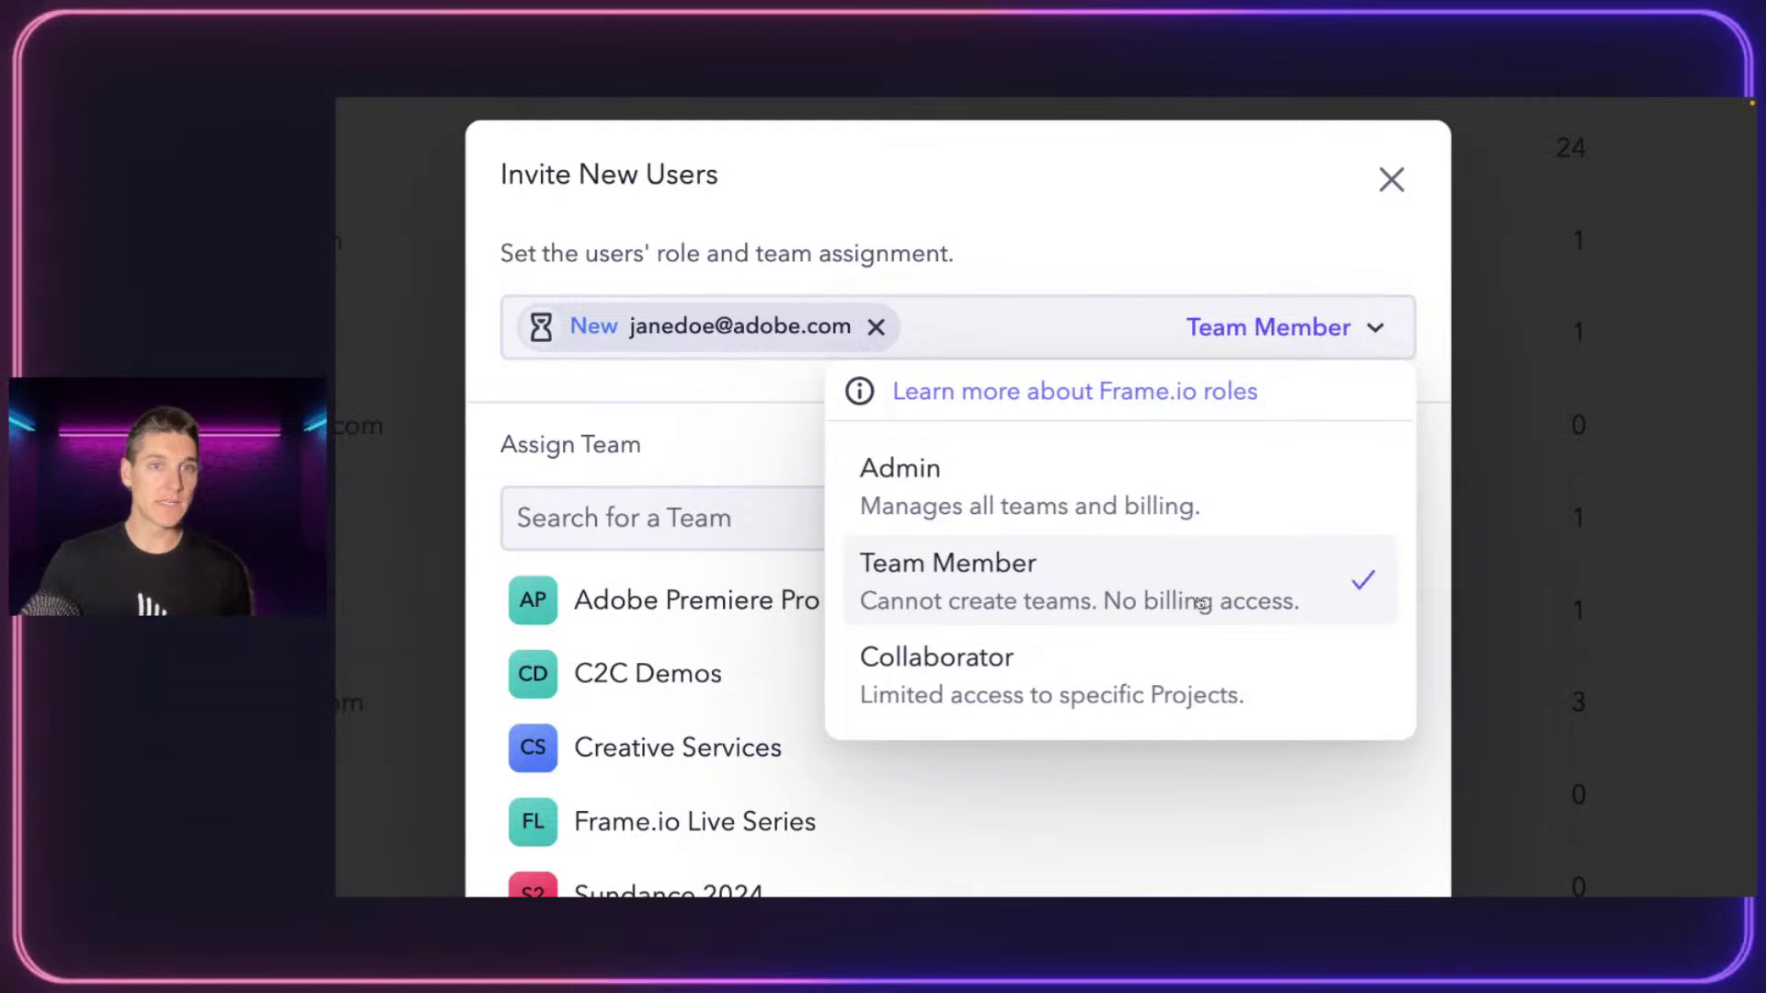
left_click(1200, 602)
scroll(1056, 528, "down", 2)
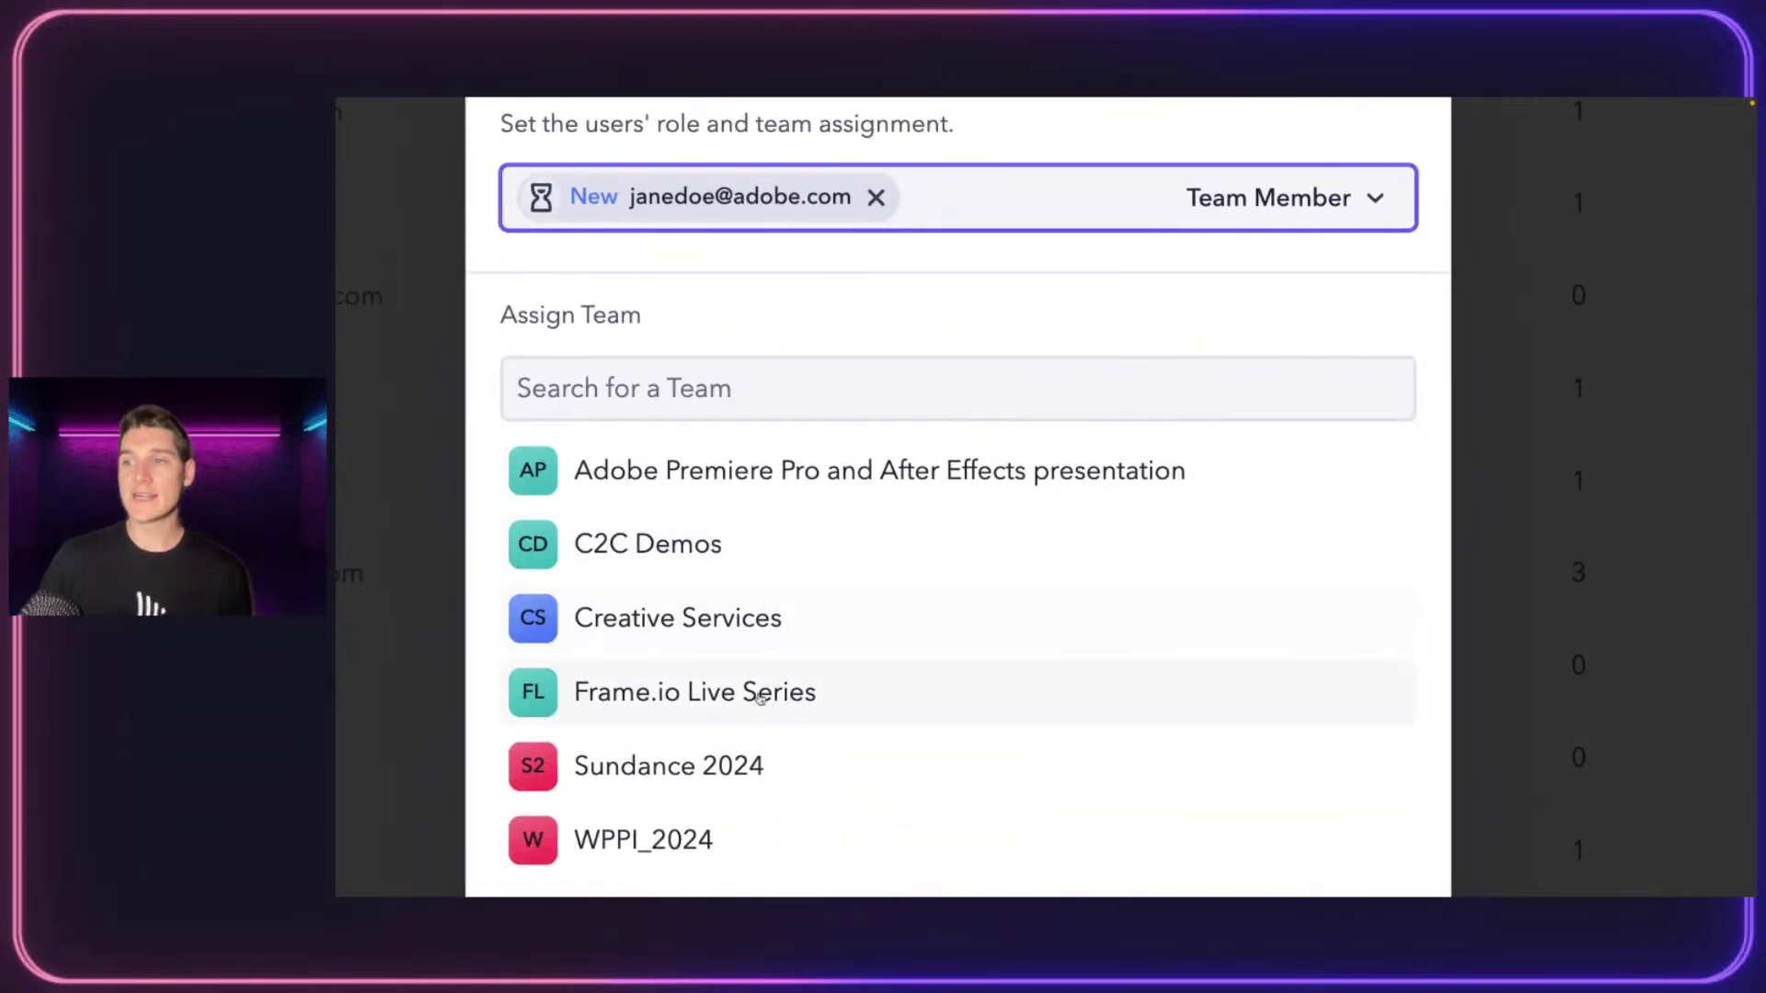
left_click(759, 697)
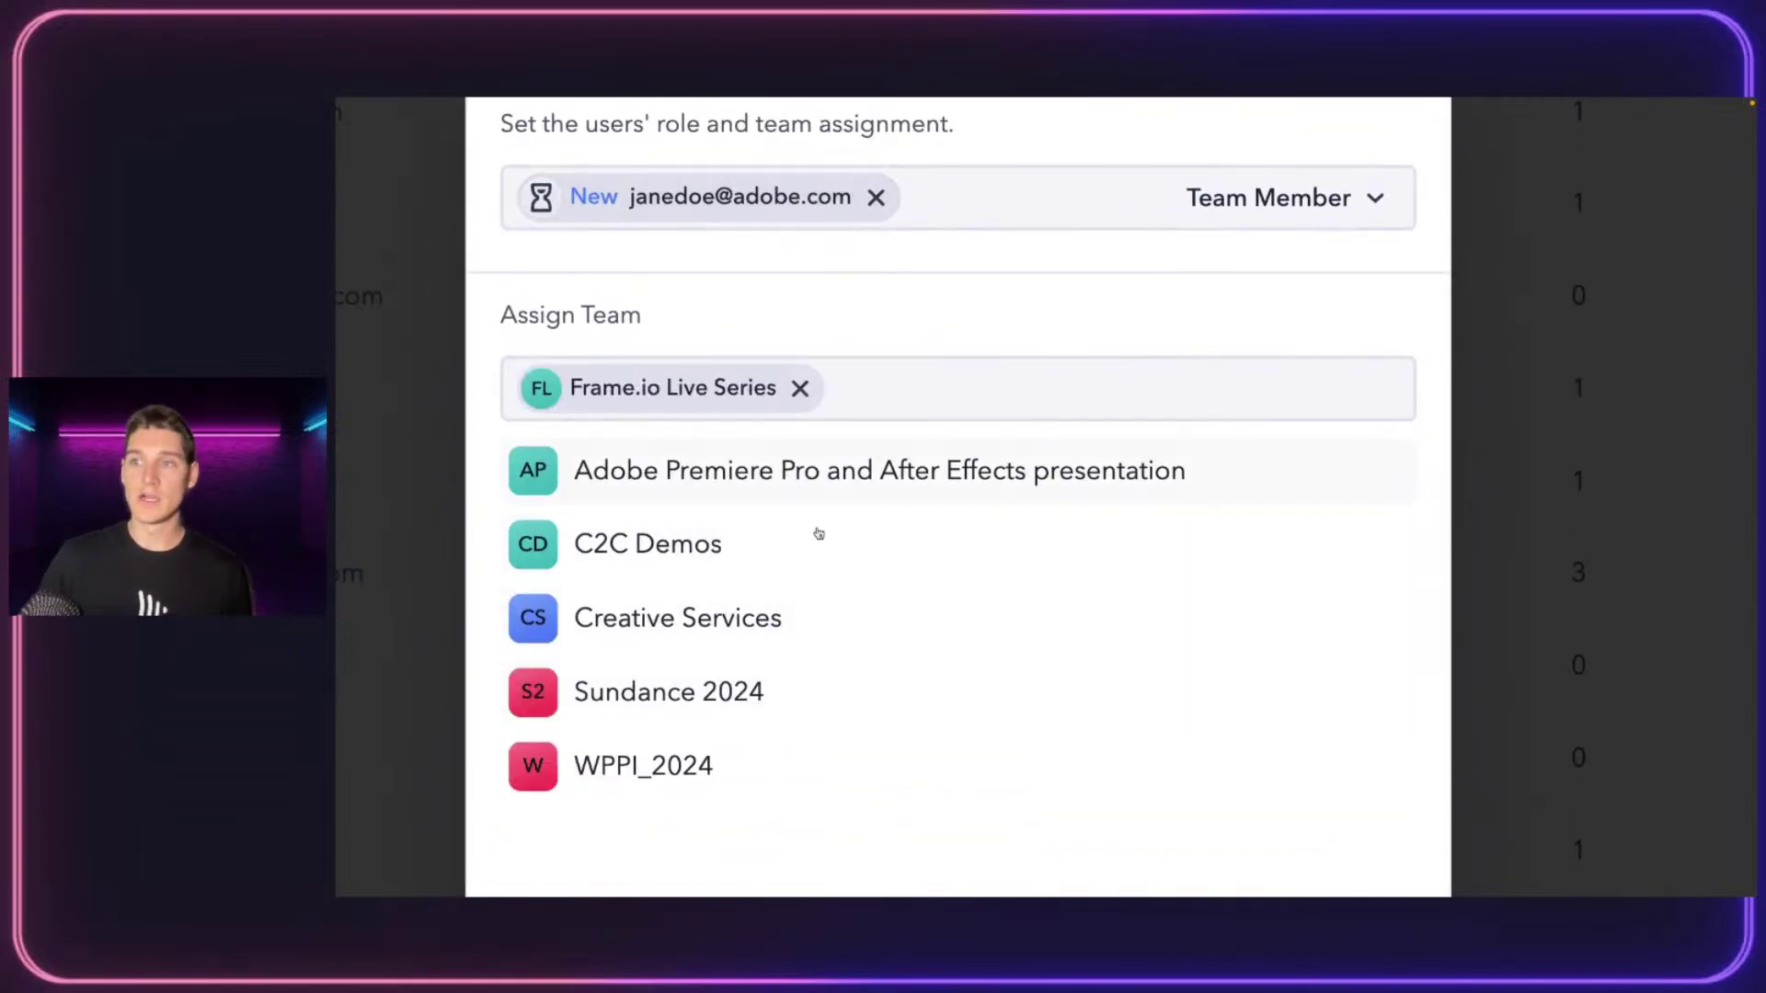
left_click(704, 699)
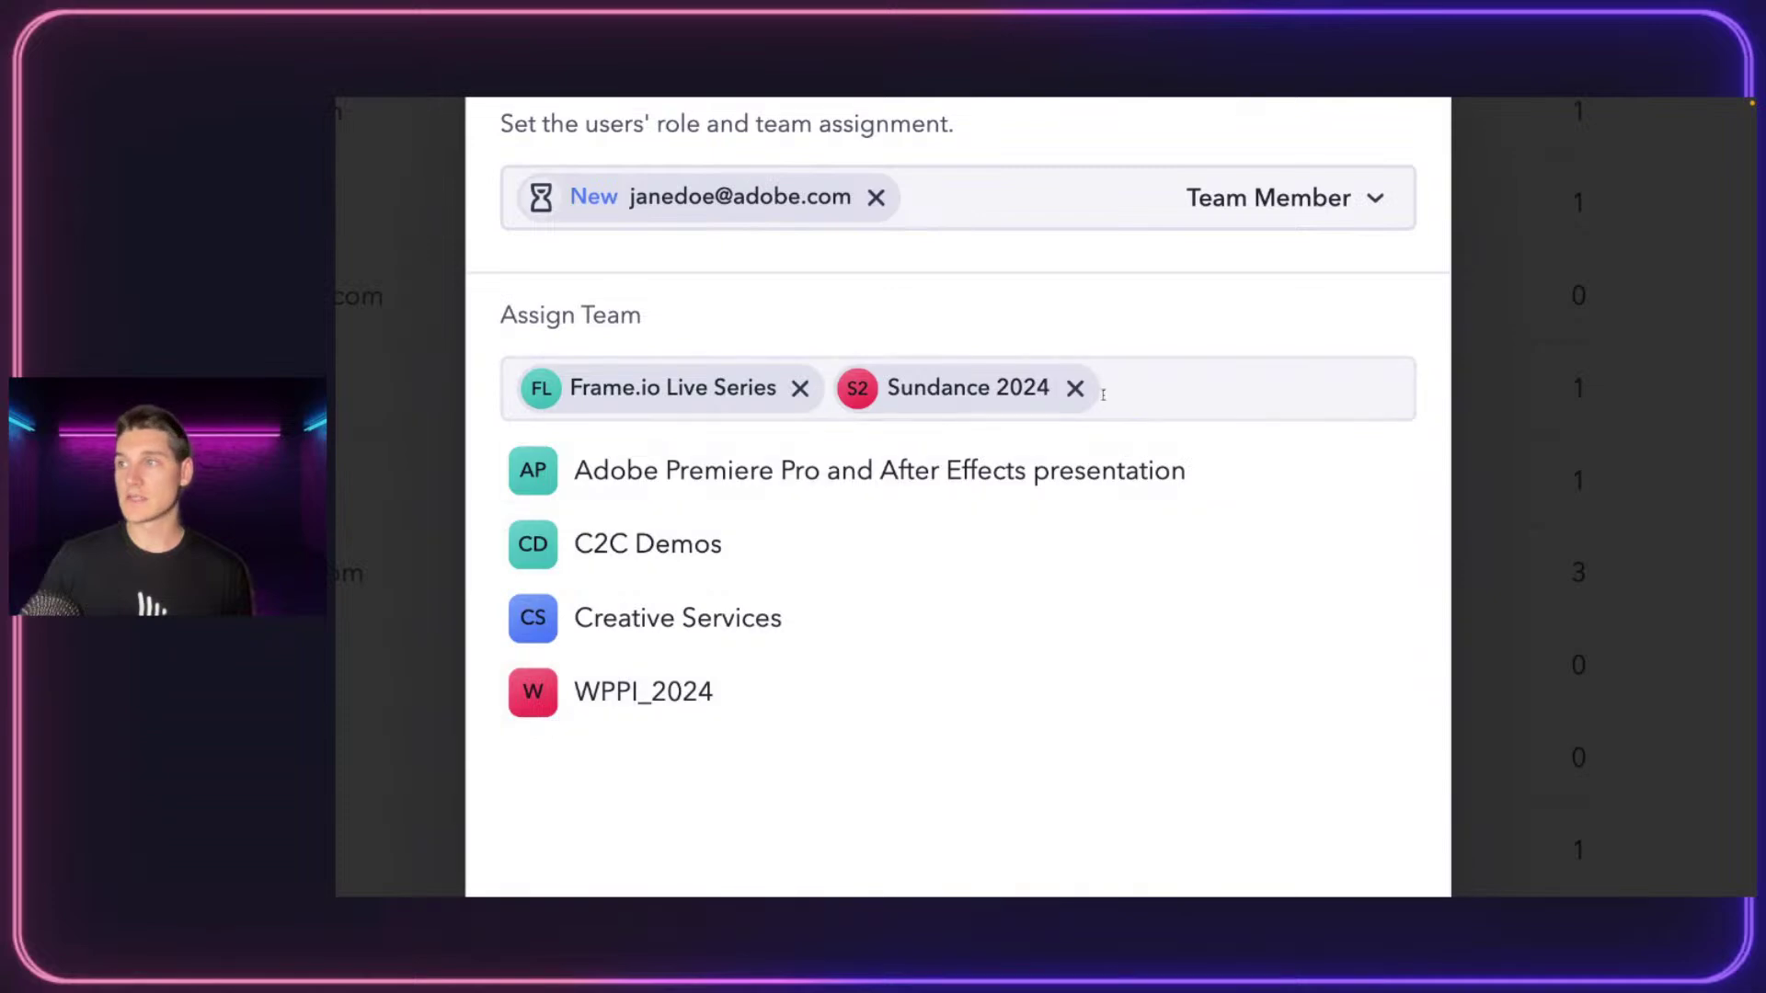
left_click(1075, 388)
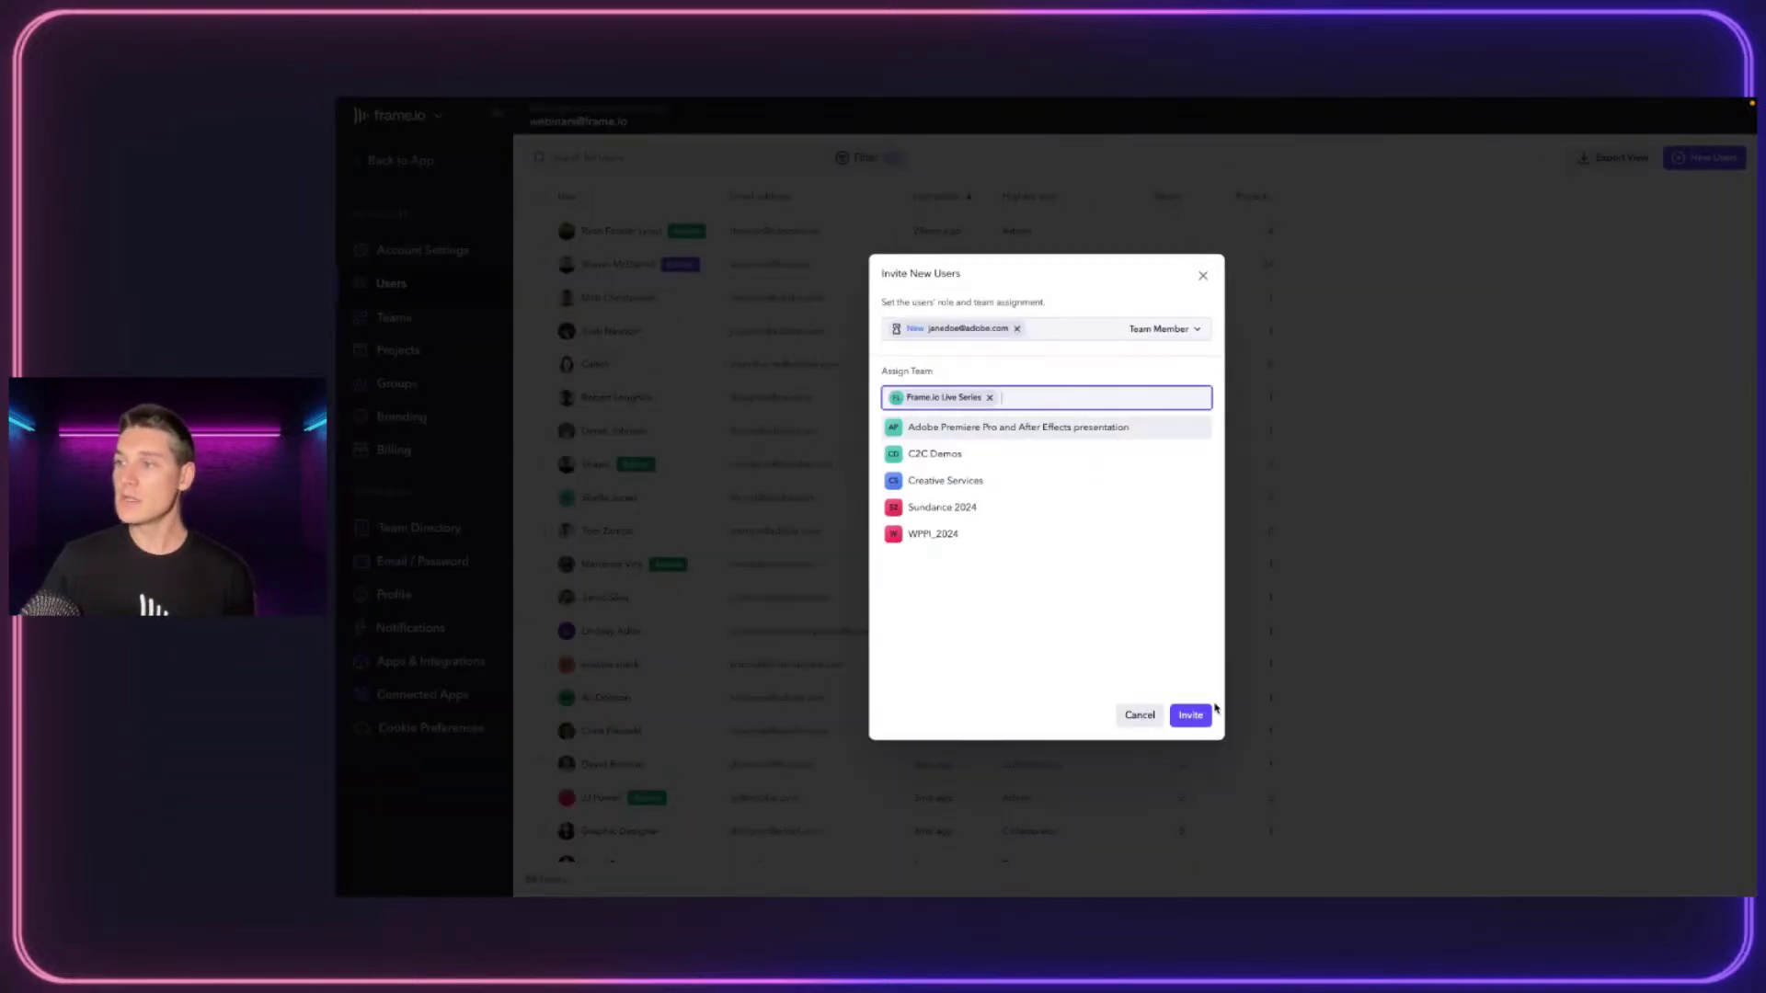
Send the invitation, view the Teams list and its Filter menu, then begin a New Team
left_click(1205, 714)
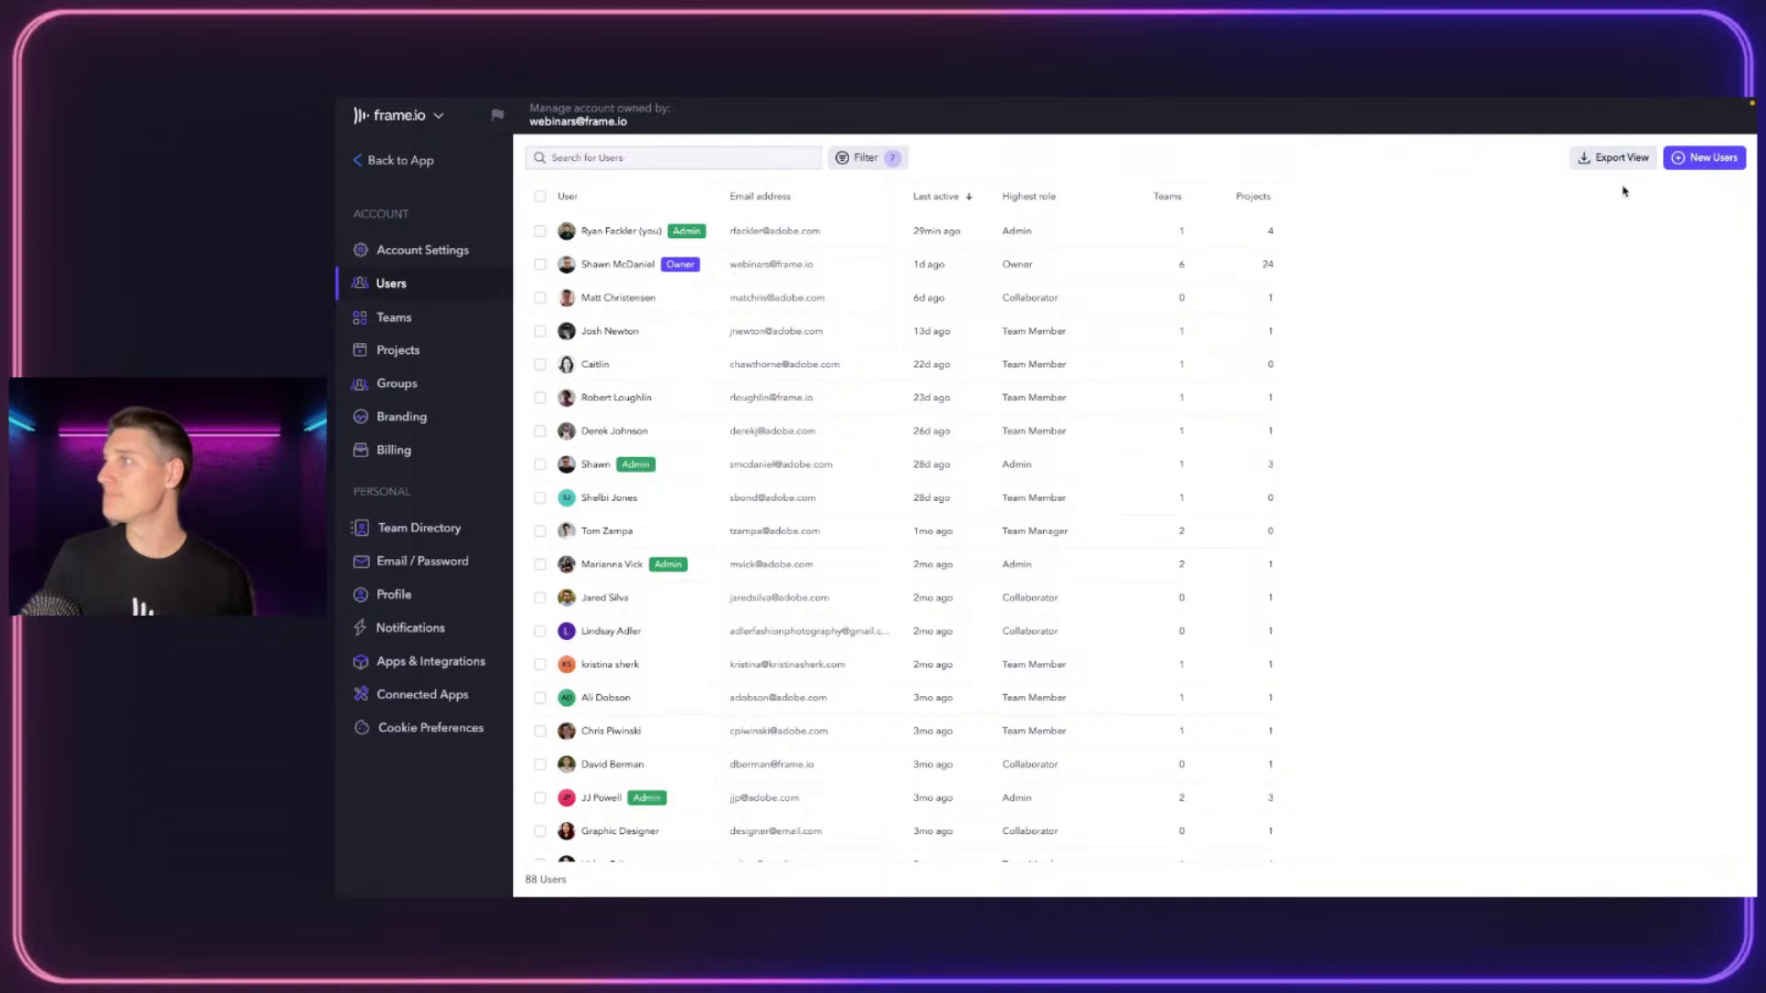
left_click(396, 319)
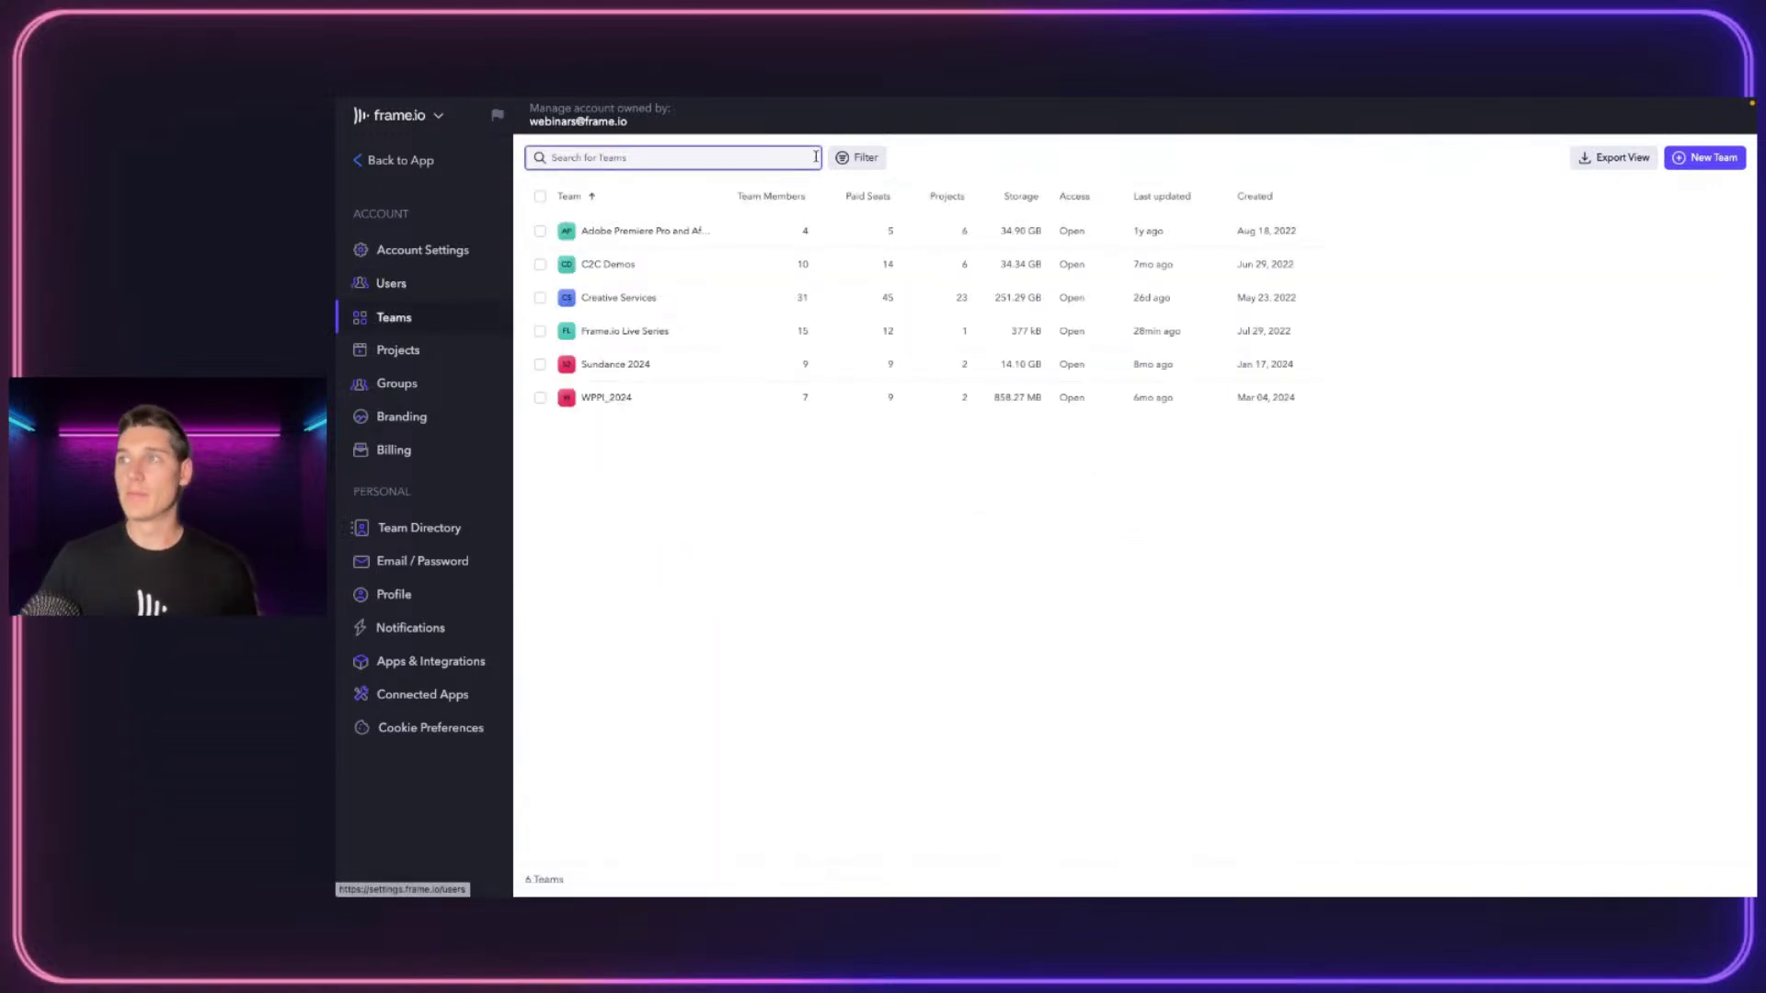
left_click(855, 157)
mouse_move(897, 221)
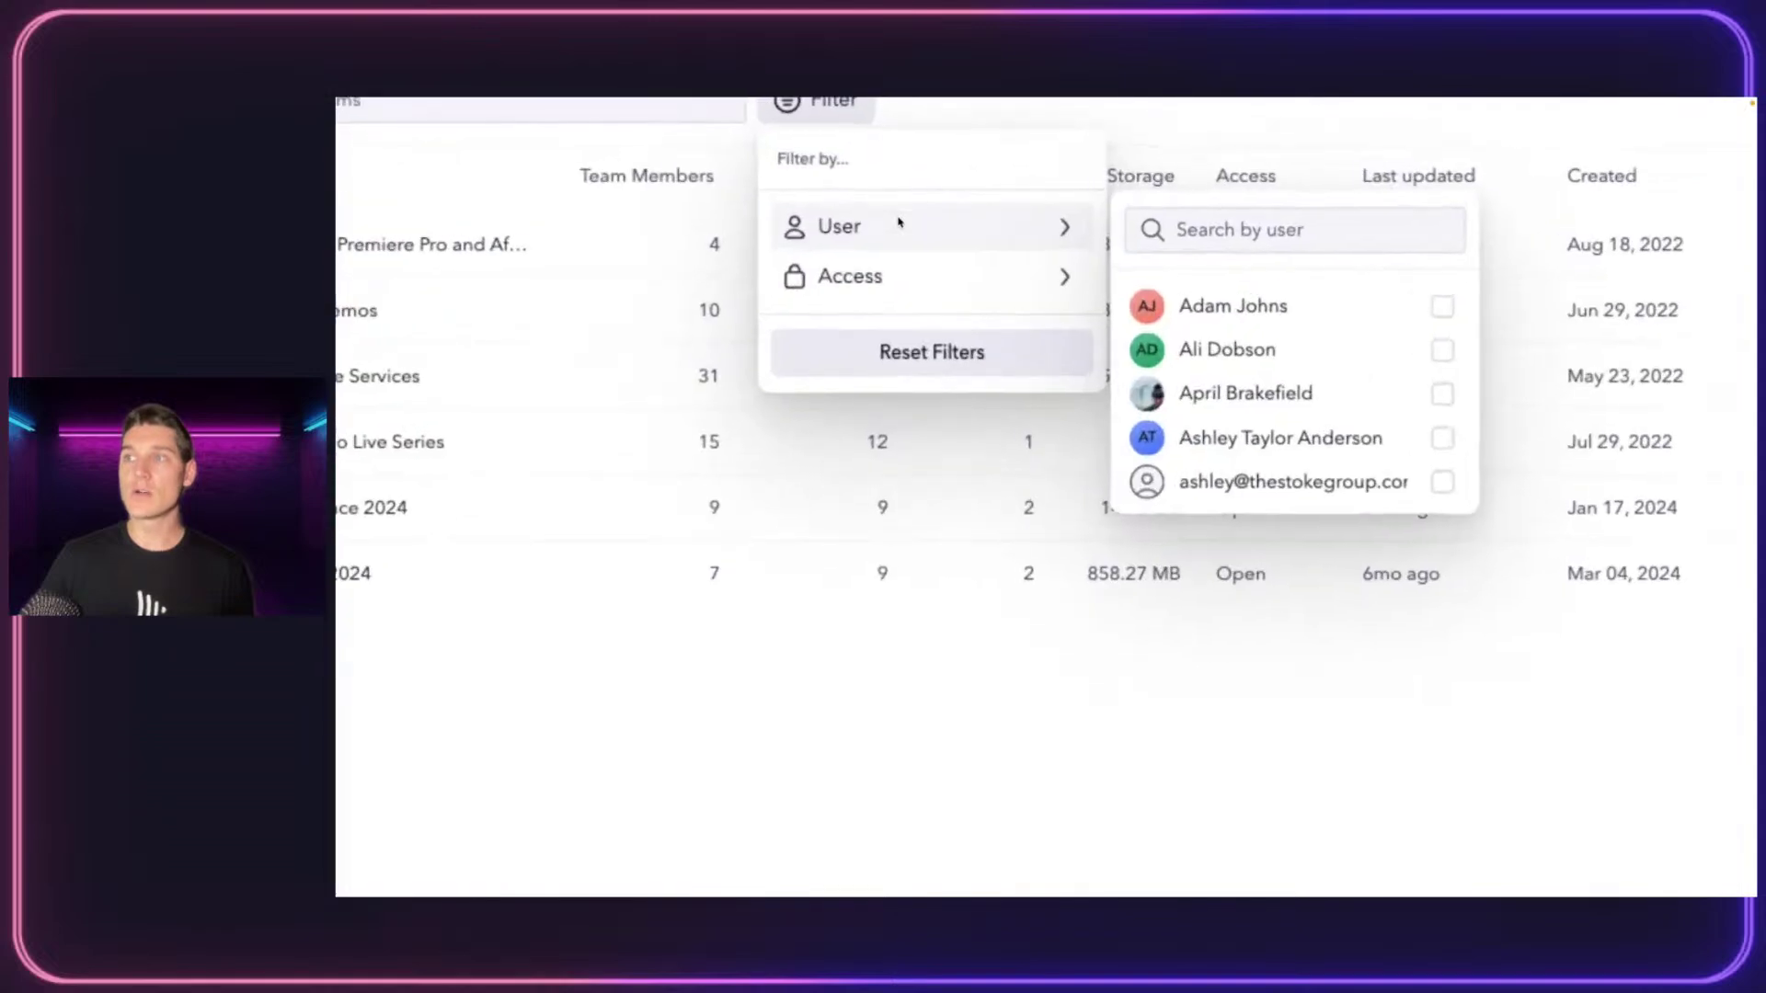
mouse_move(1007, 274)
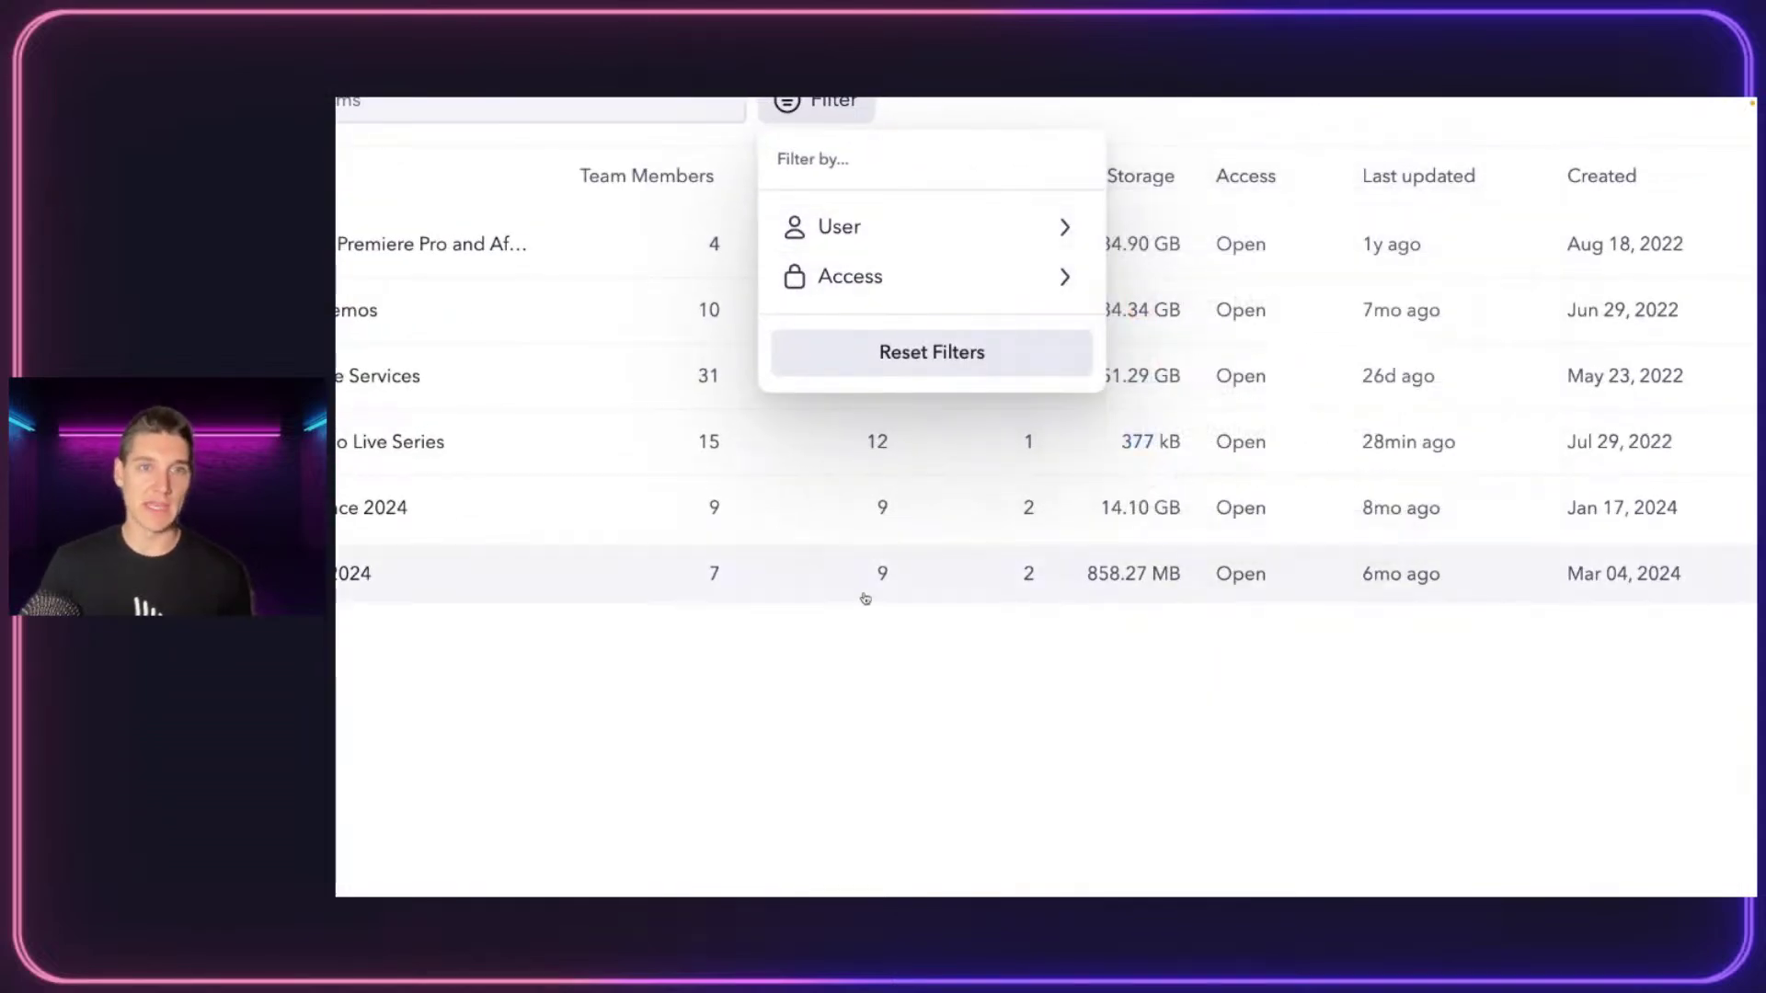
left_click(831, 710)
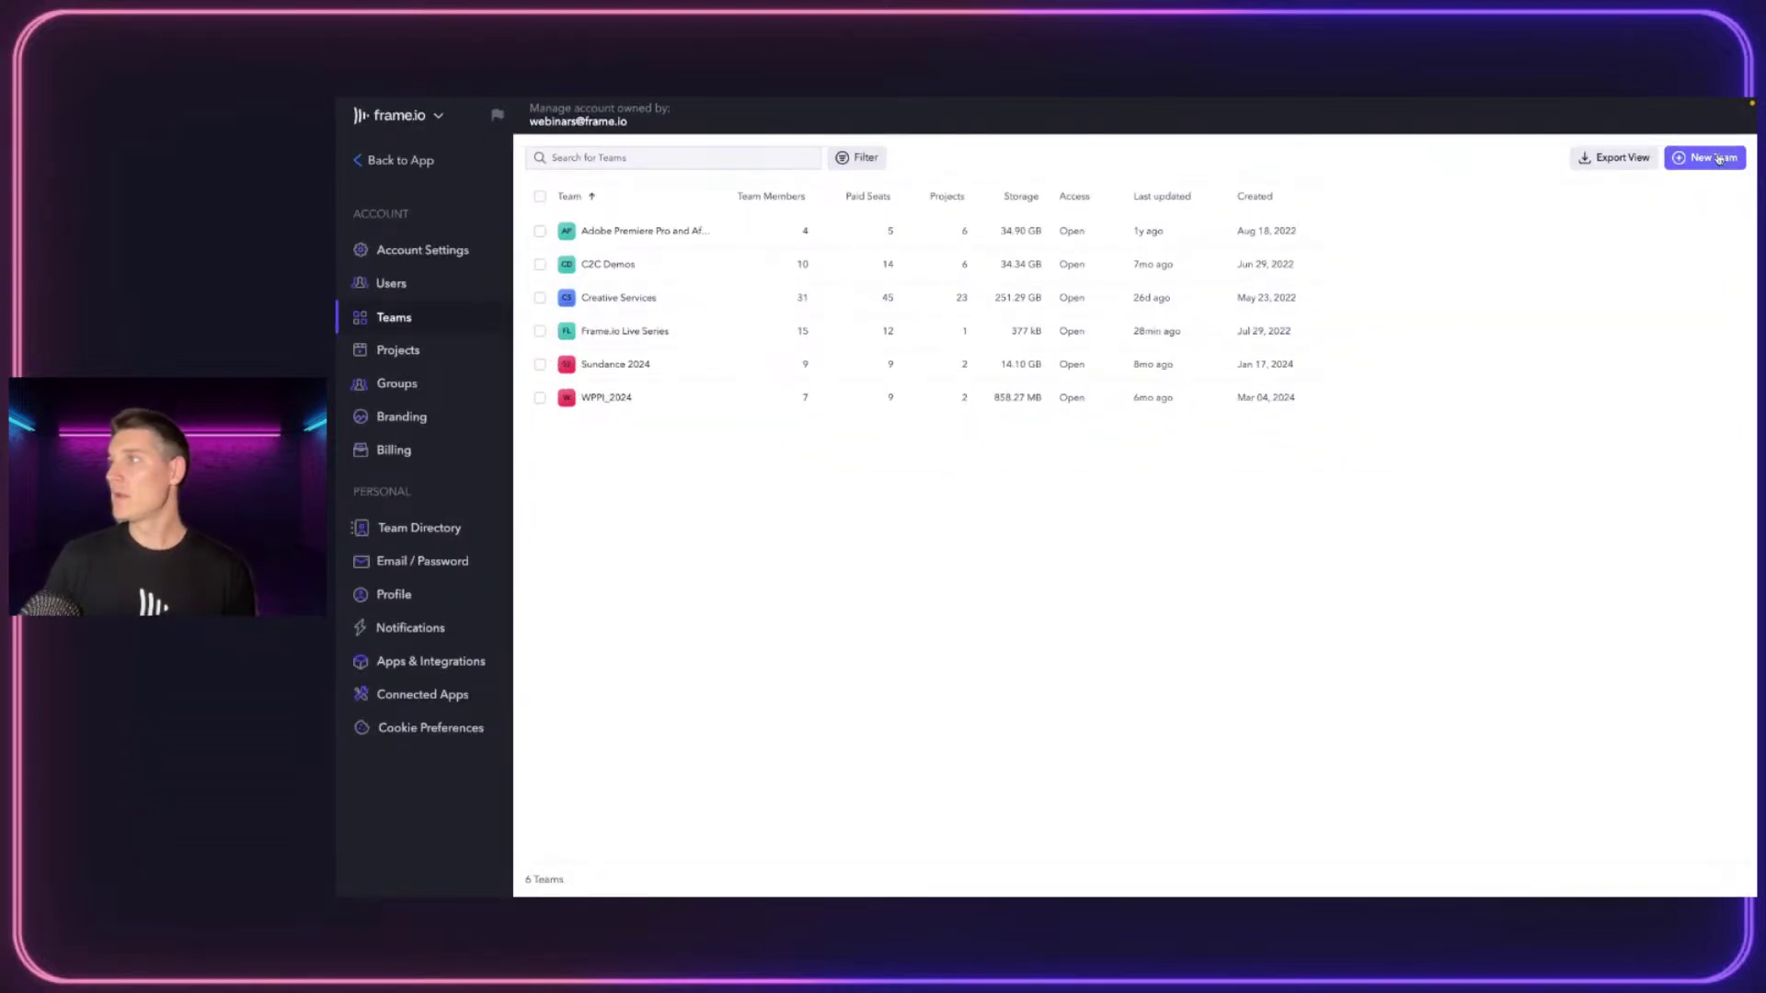
left_click(1720, 158)
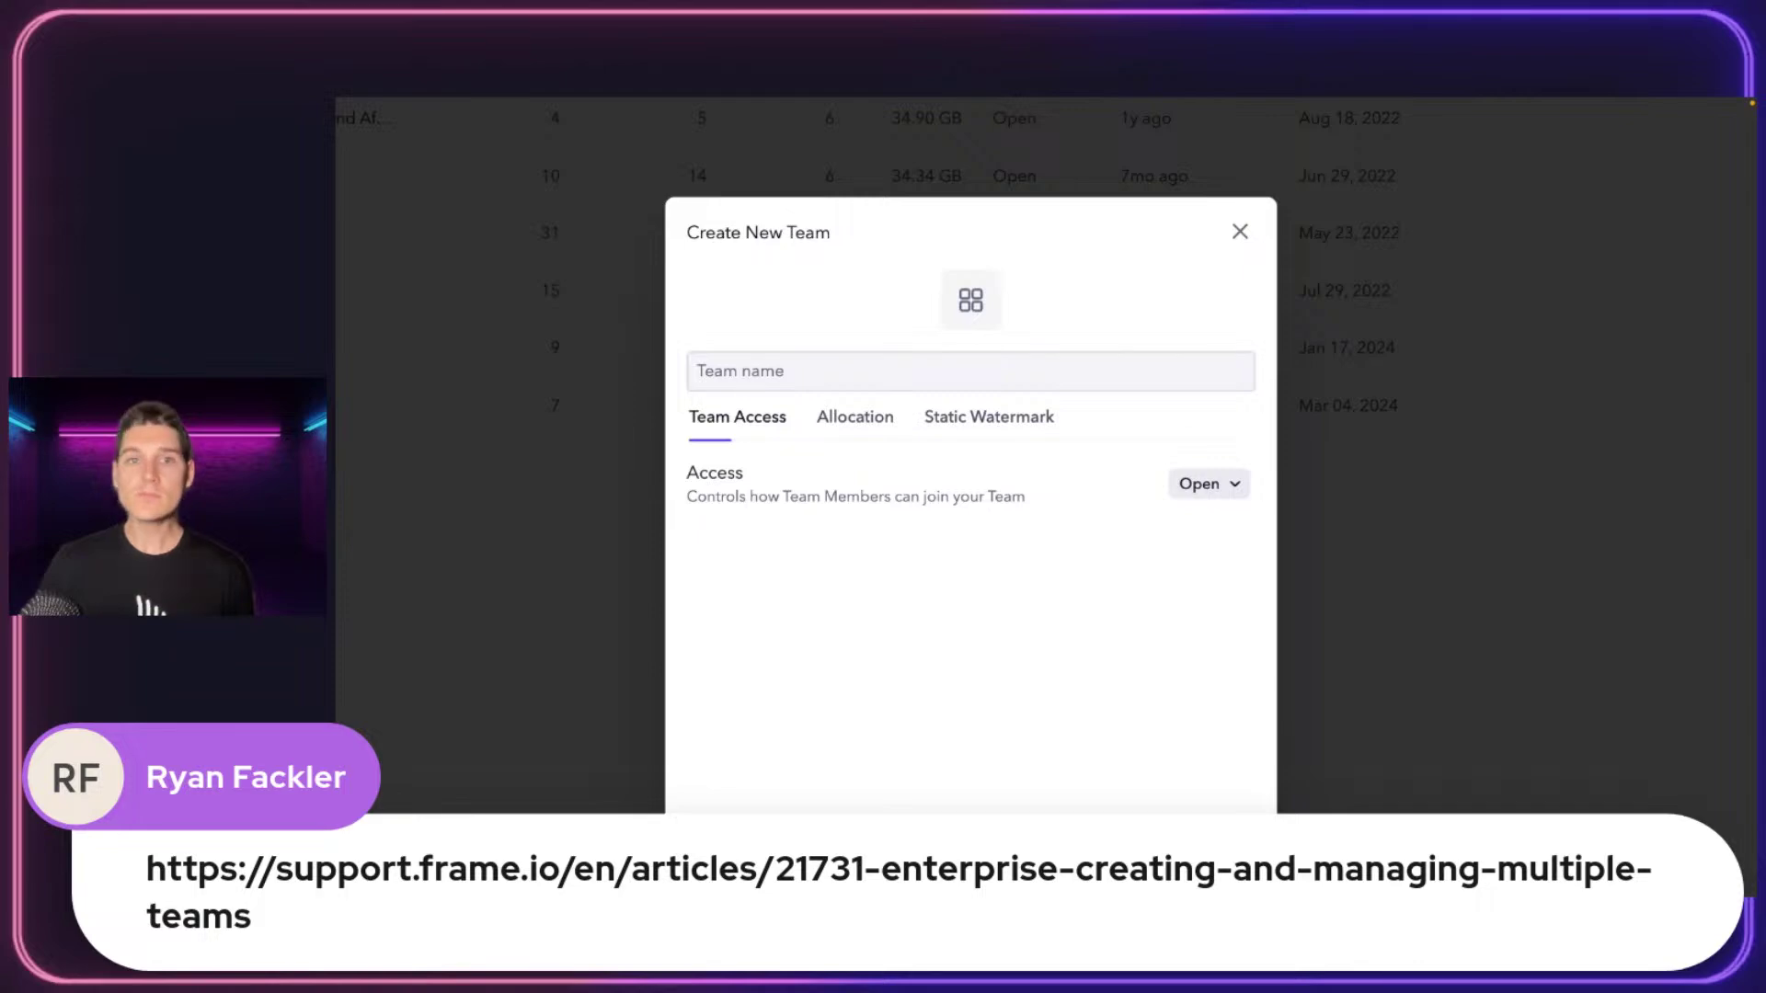
Name the new team 'Winter Campaign' and keep its access set to Open
left_click(815, 385)
type("Winter")
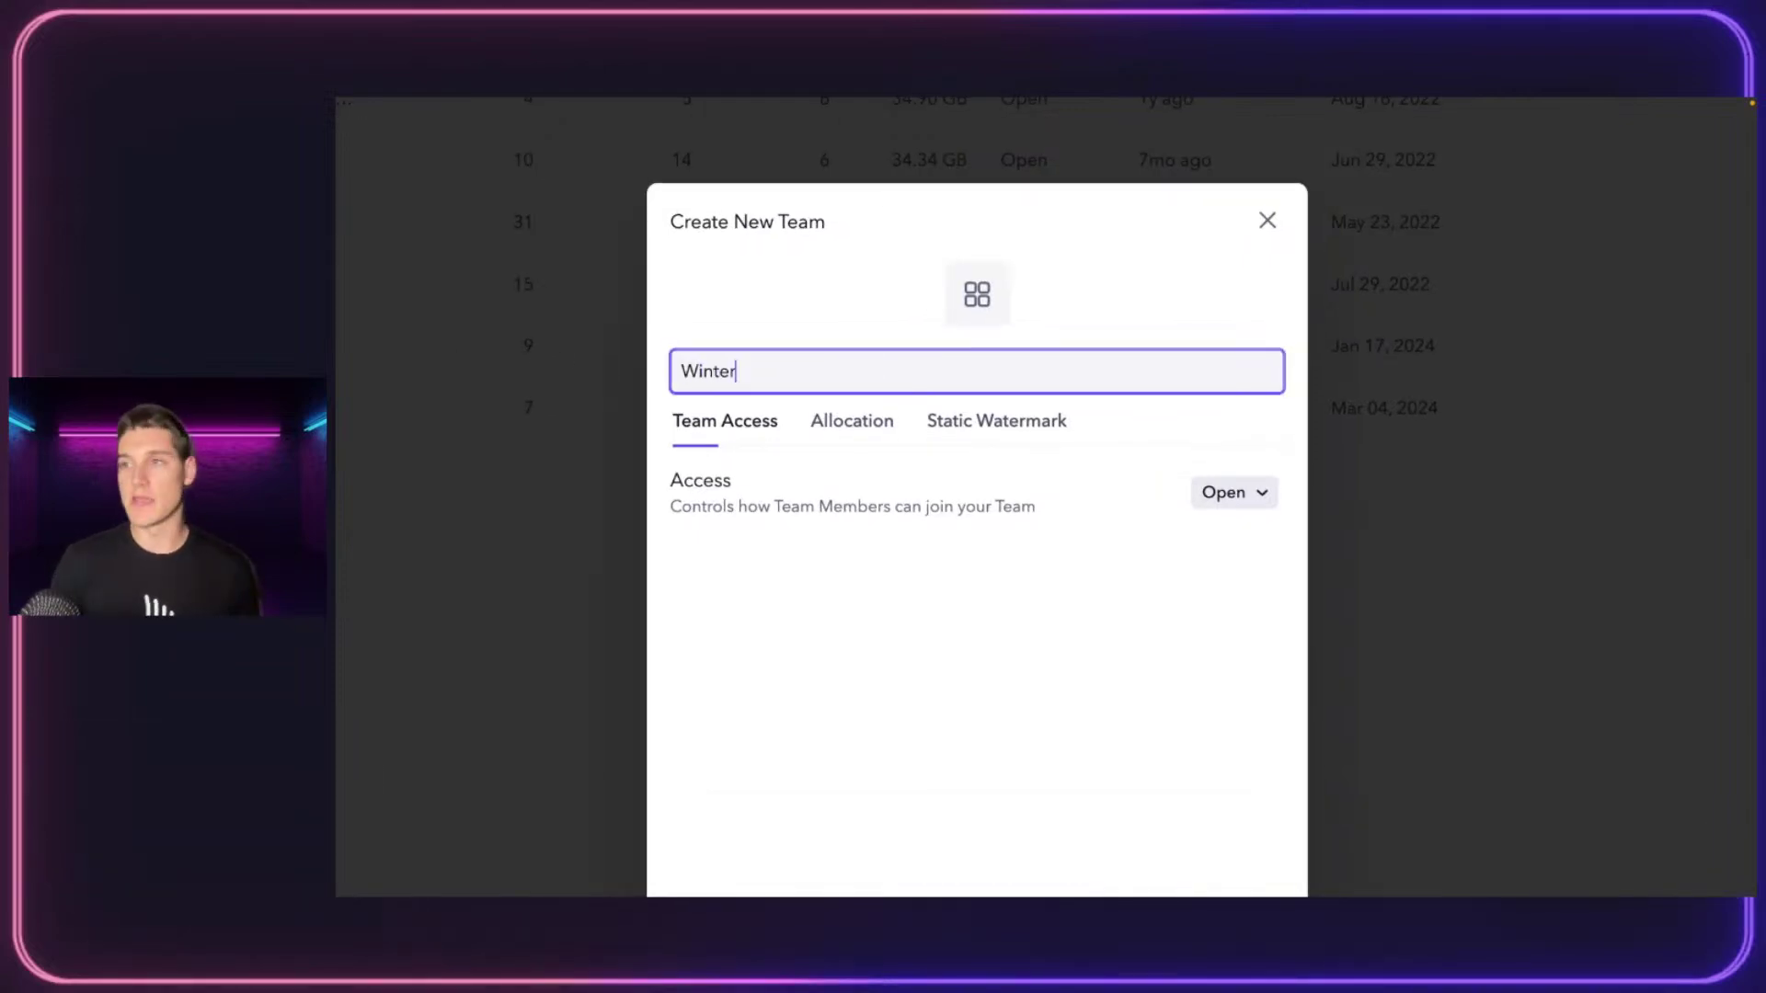
type(" Campaign")
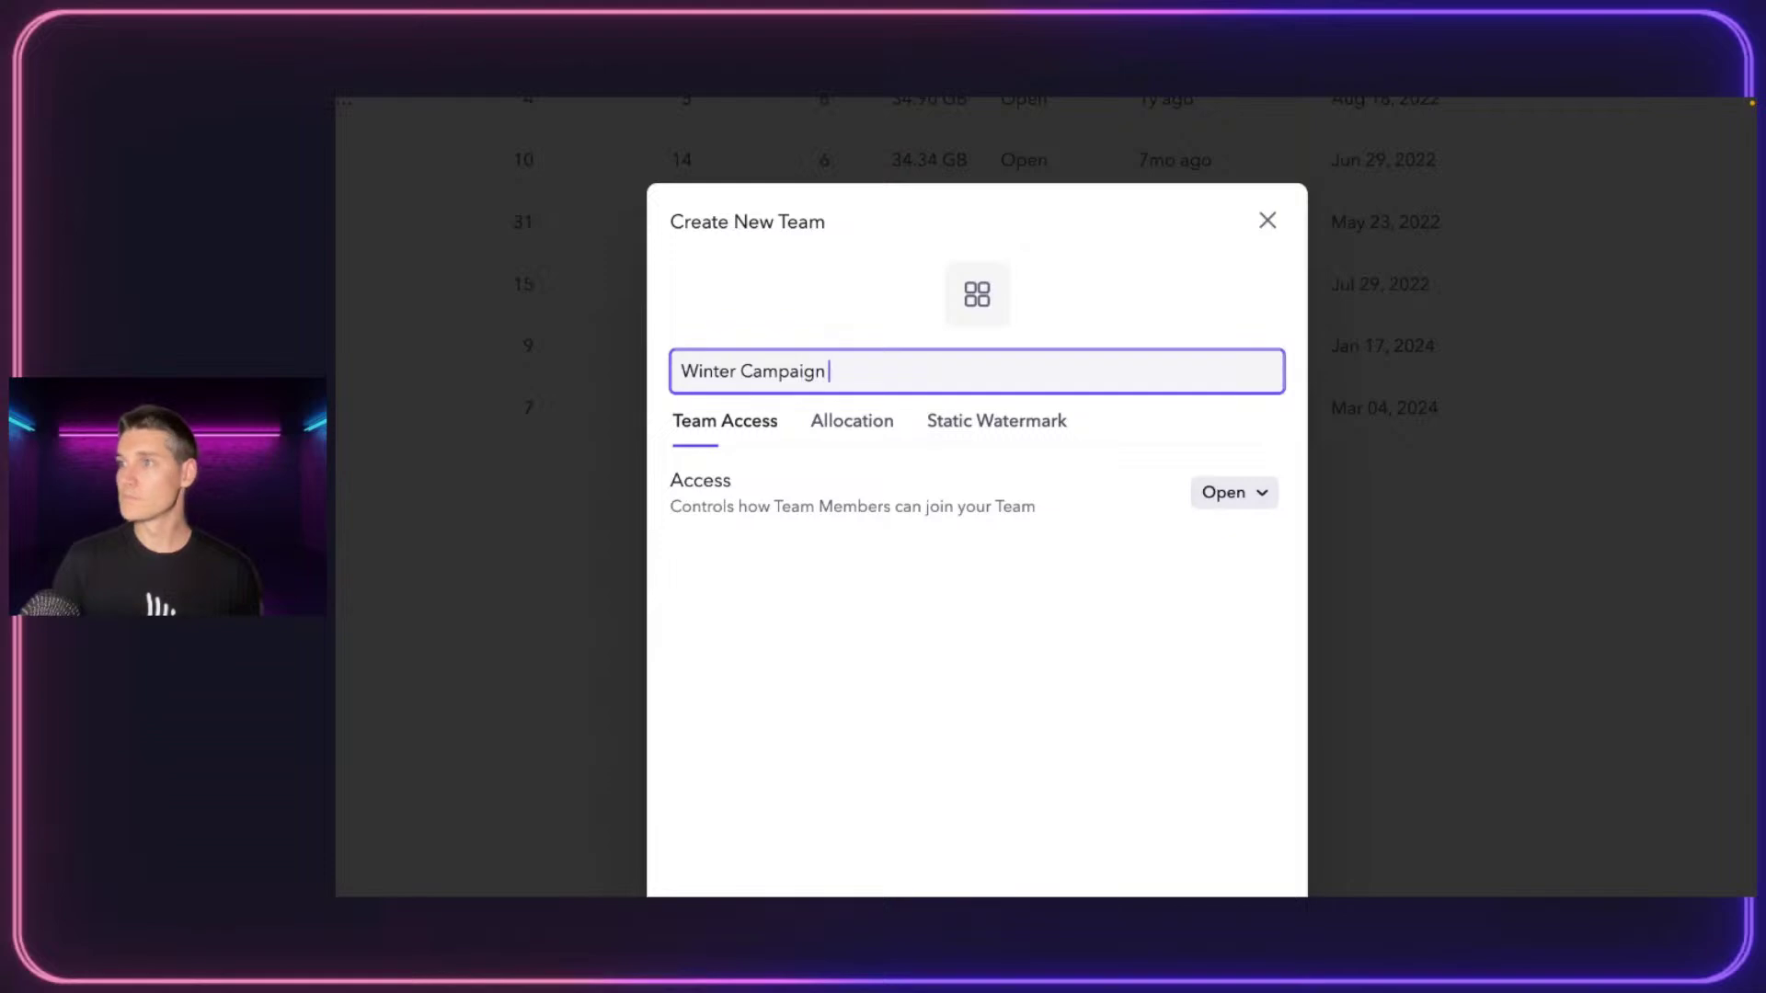
left_click(1236, 494)
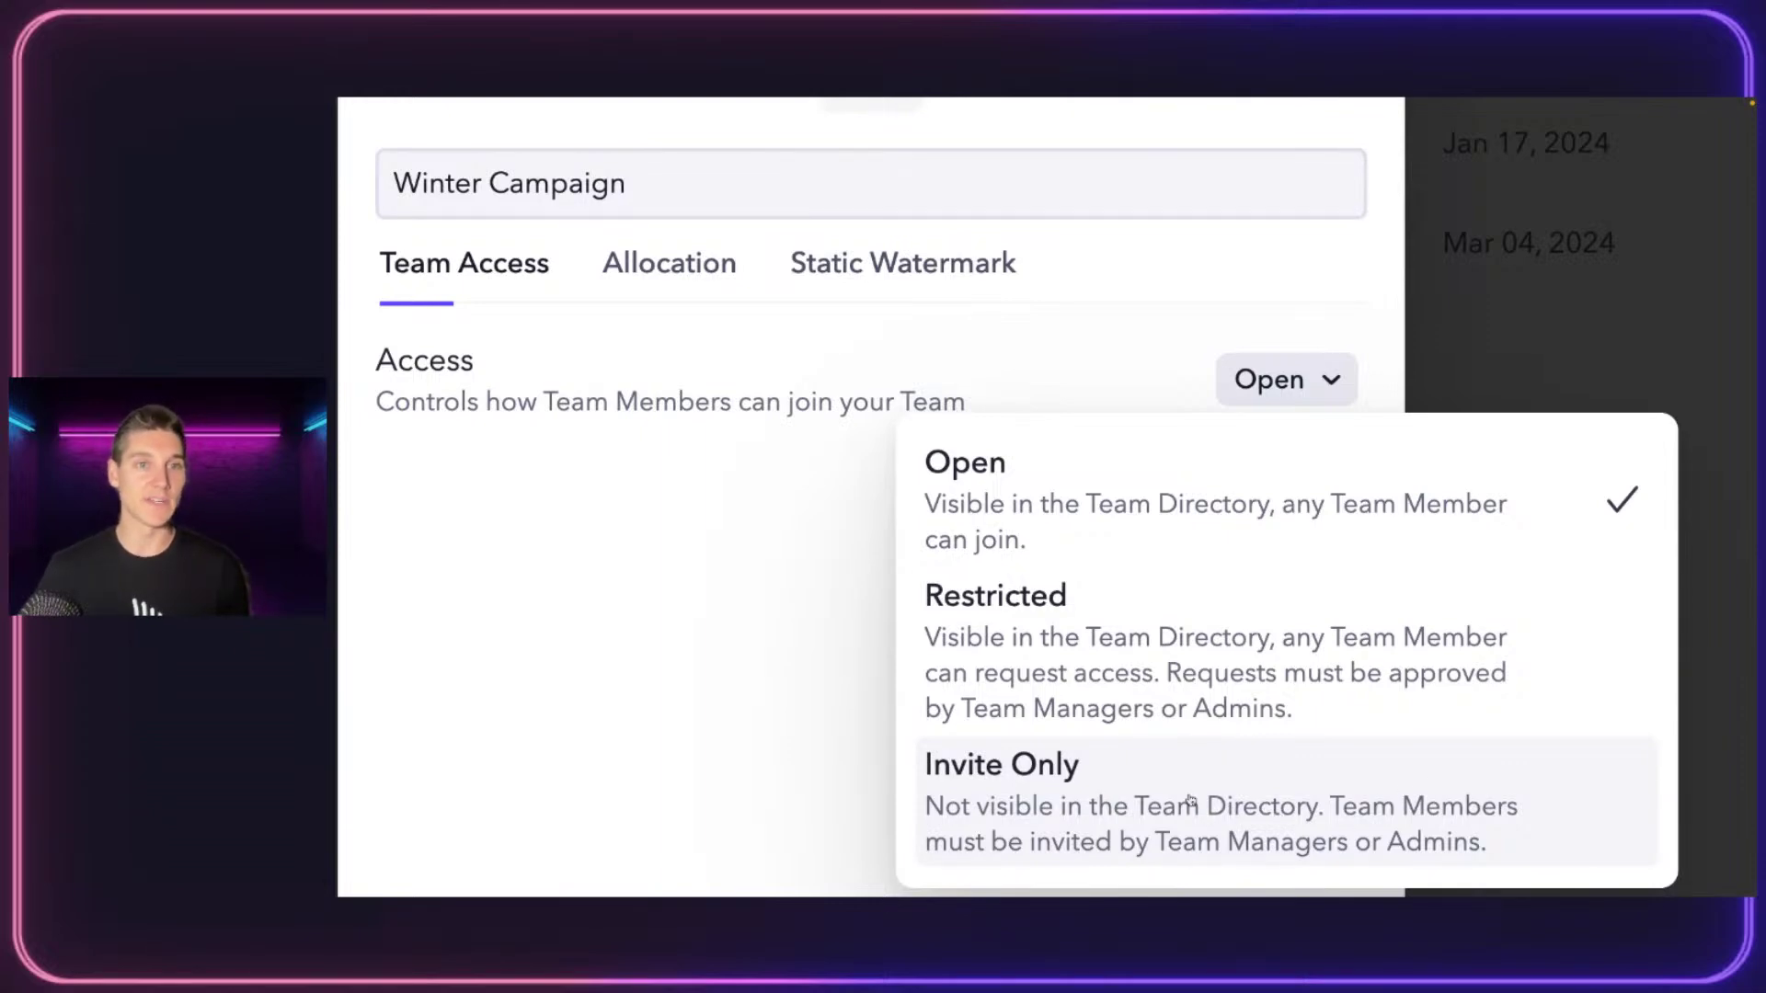
left_click(1143, 532)
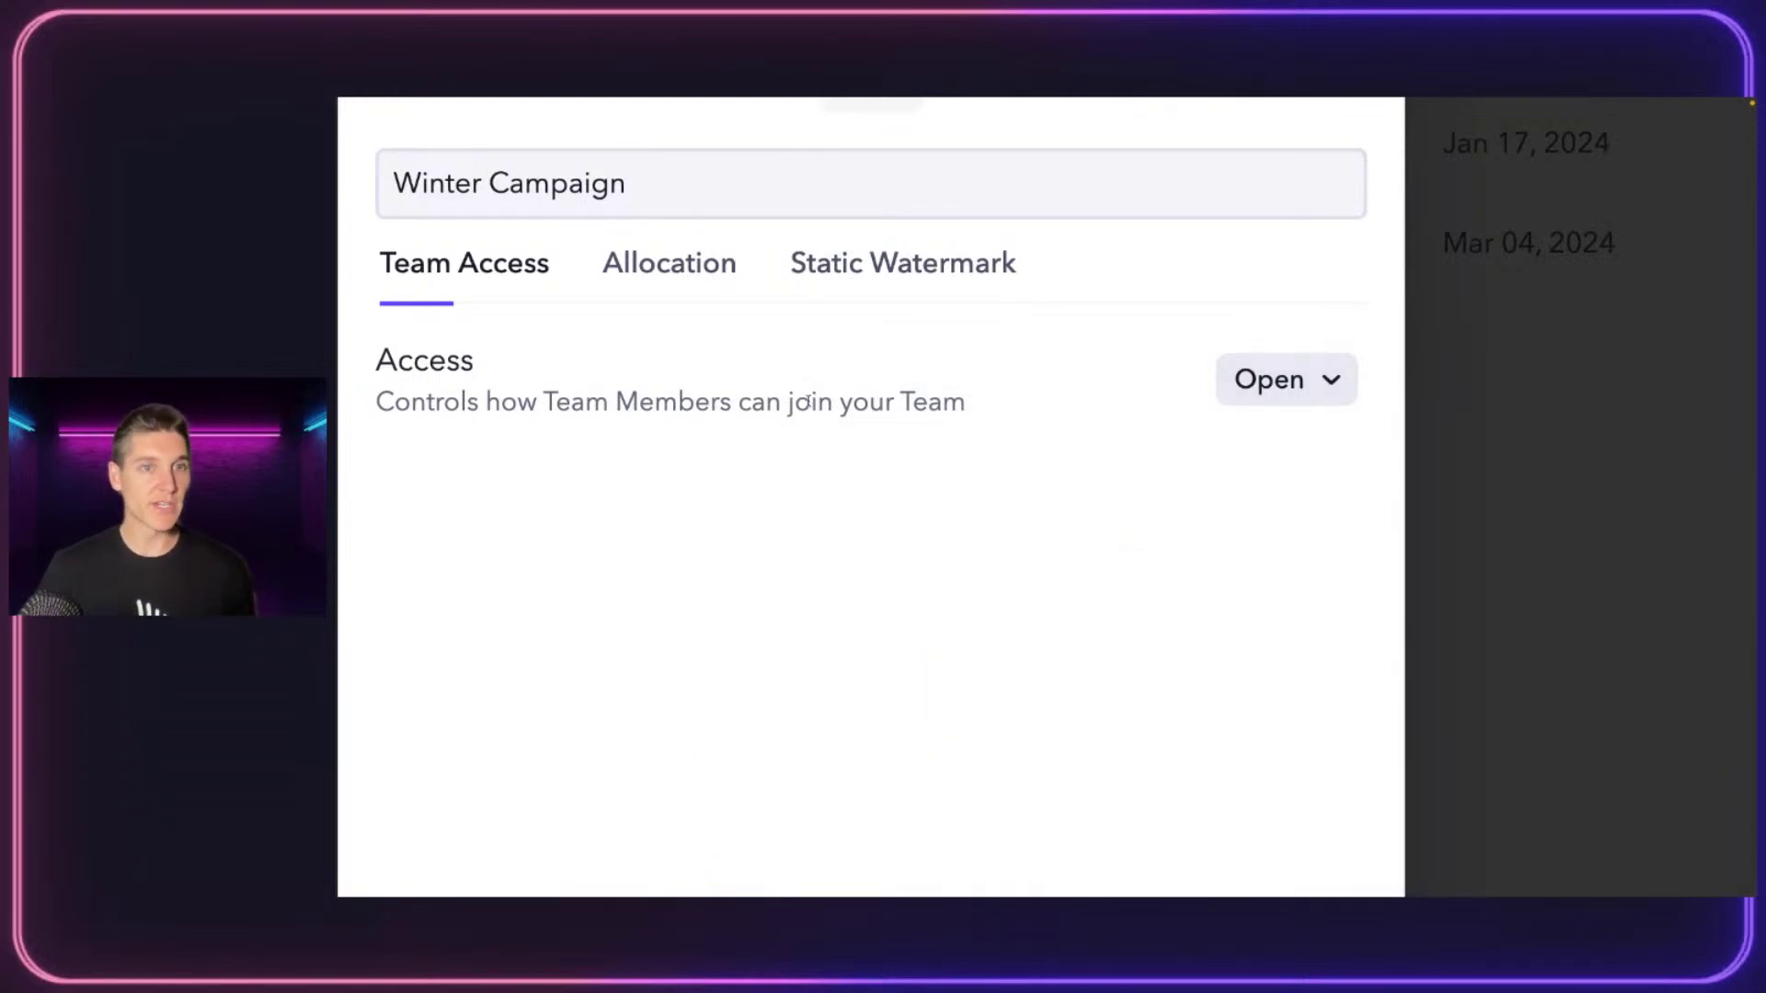
left_click(637, 276)
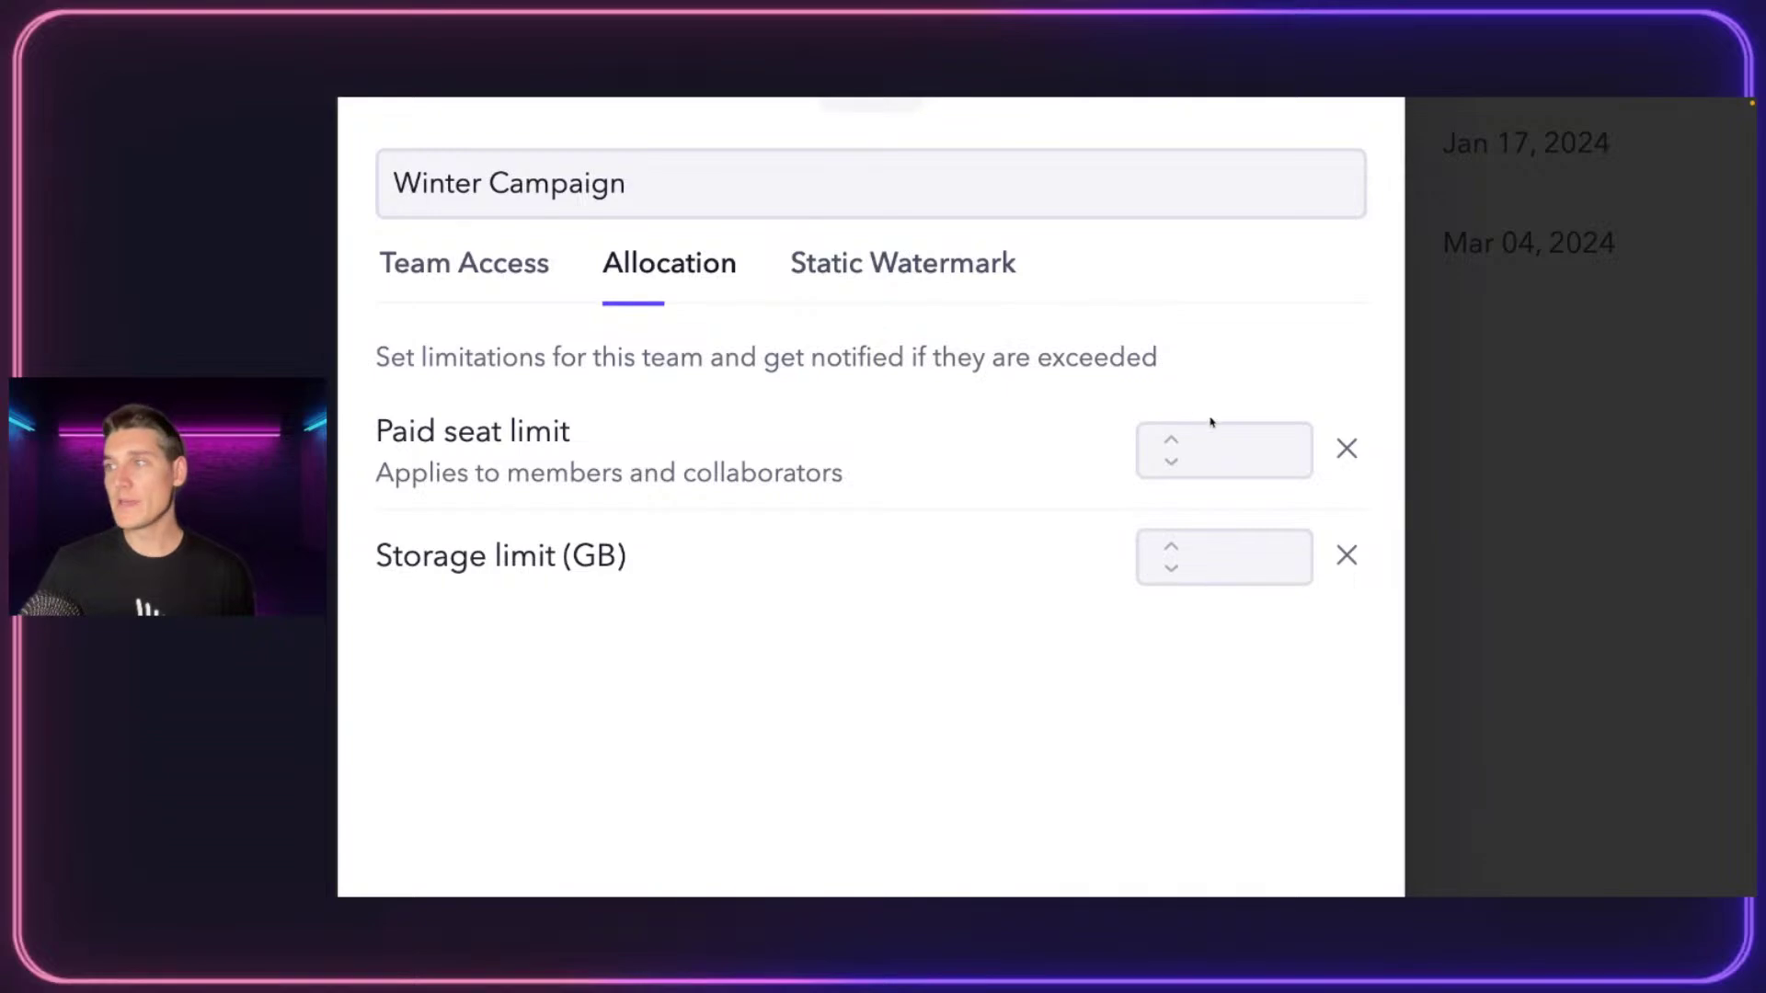
Set a 10 paid seat limit and 1000 GB storage limit, leaving the static watermark off
left_click(1228, 457)
type("10")
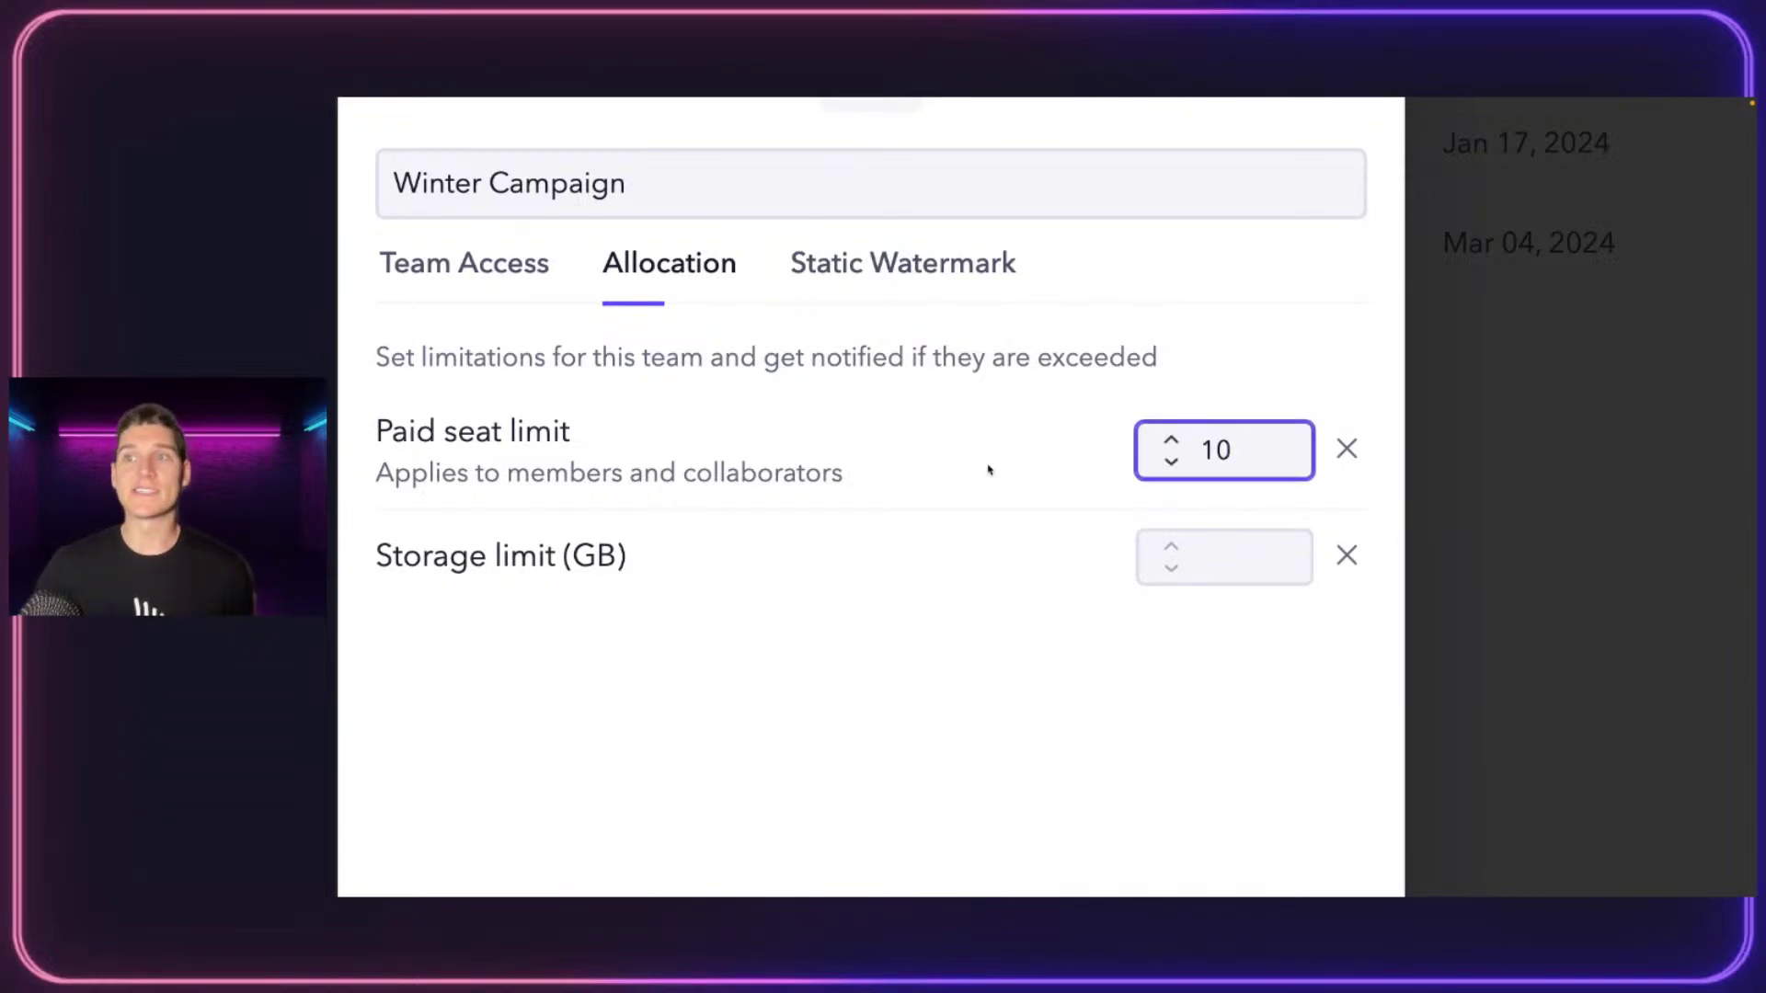
left_click(1288, 576)
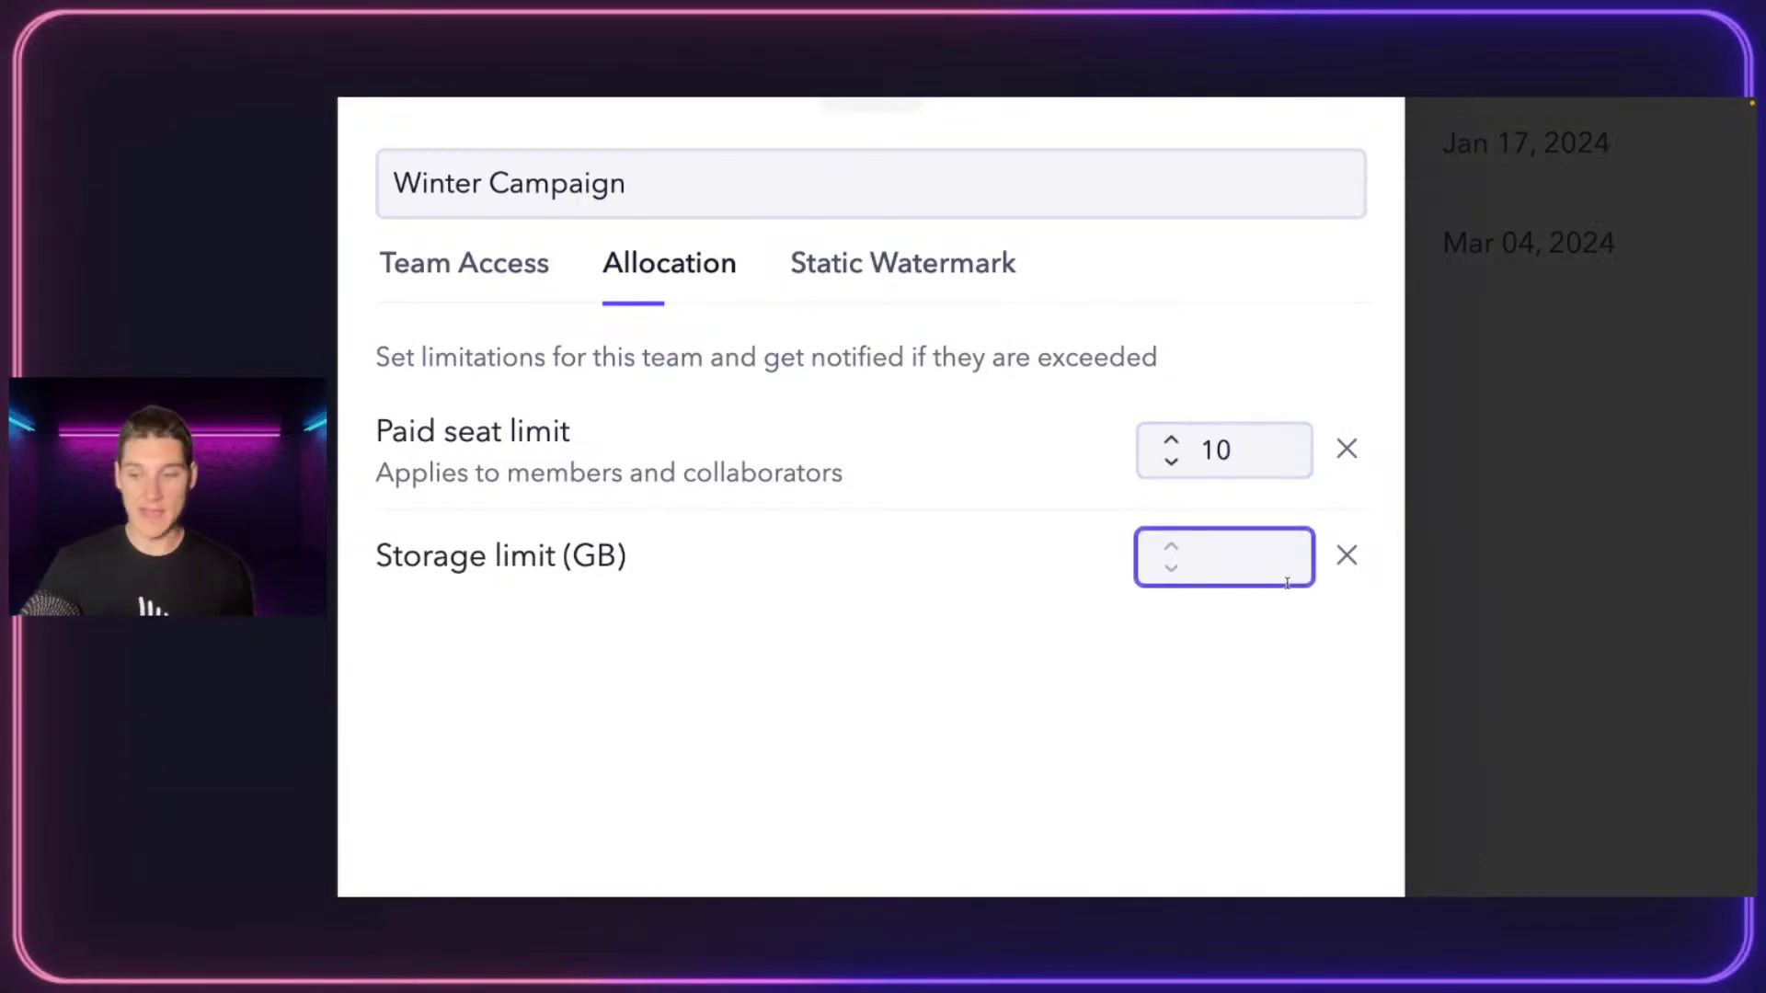
type("1000 GB")
left_click(1218, 631)
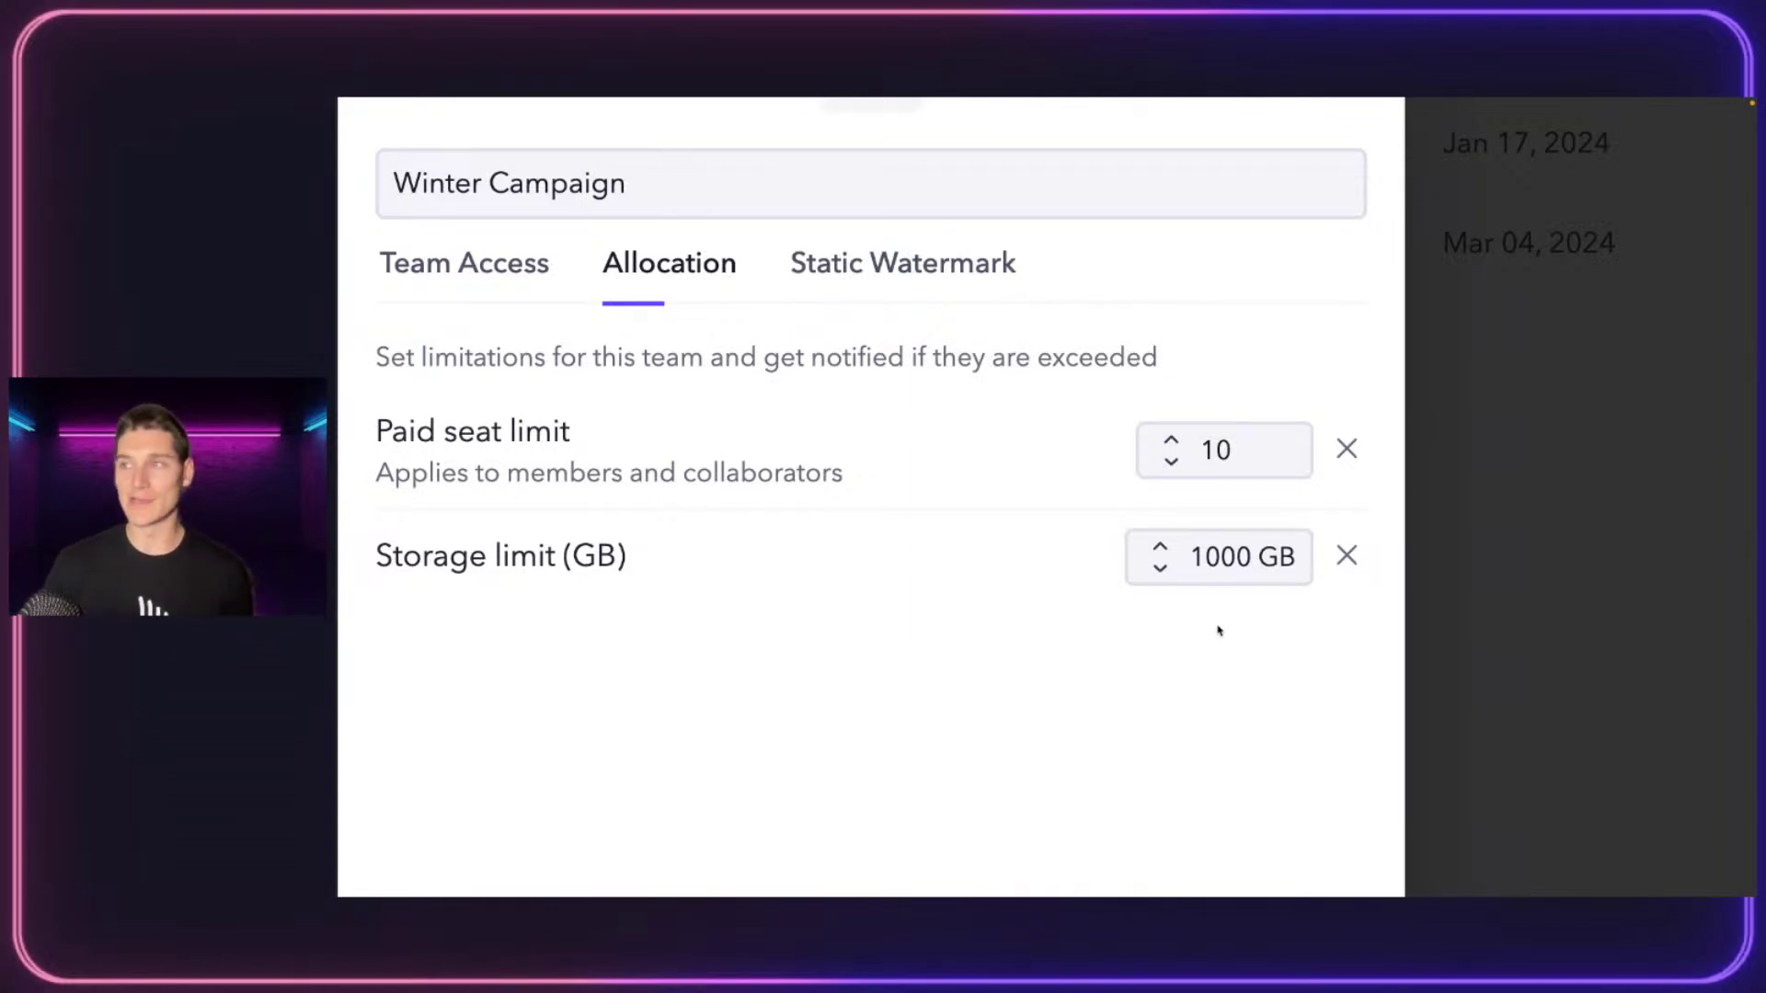
left_click(855, 286)
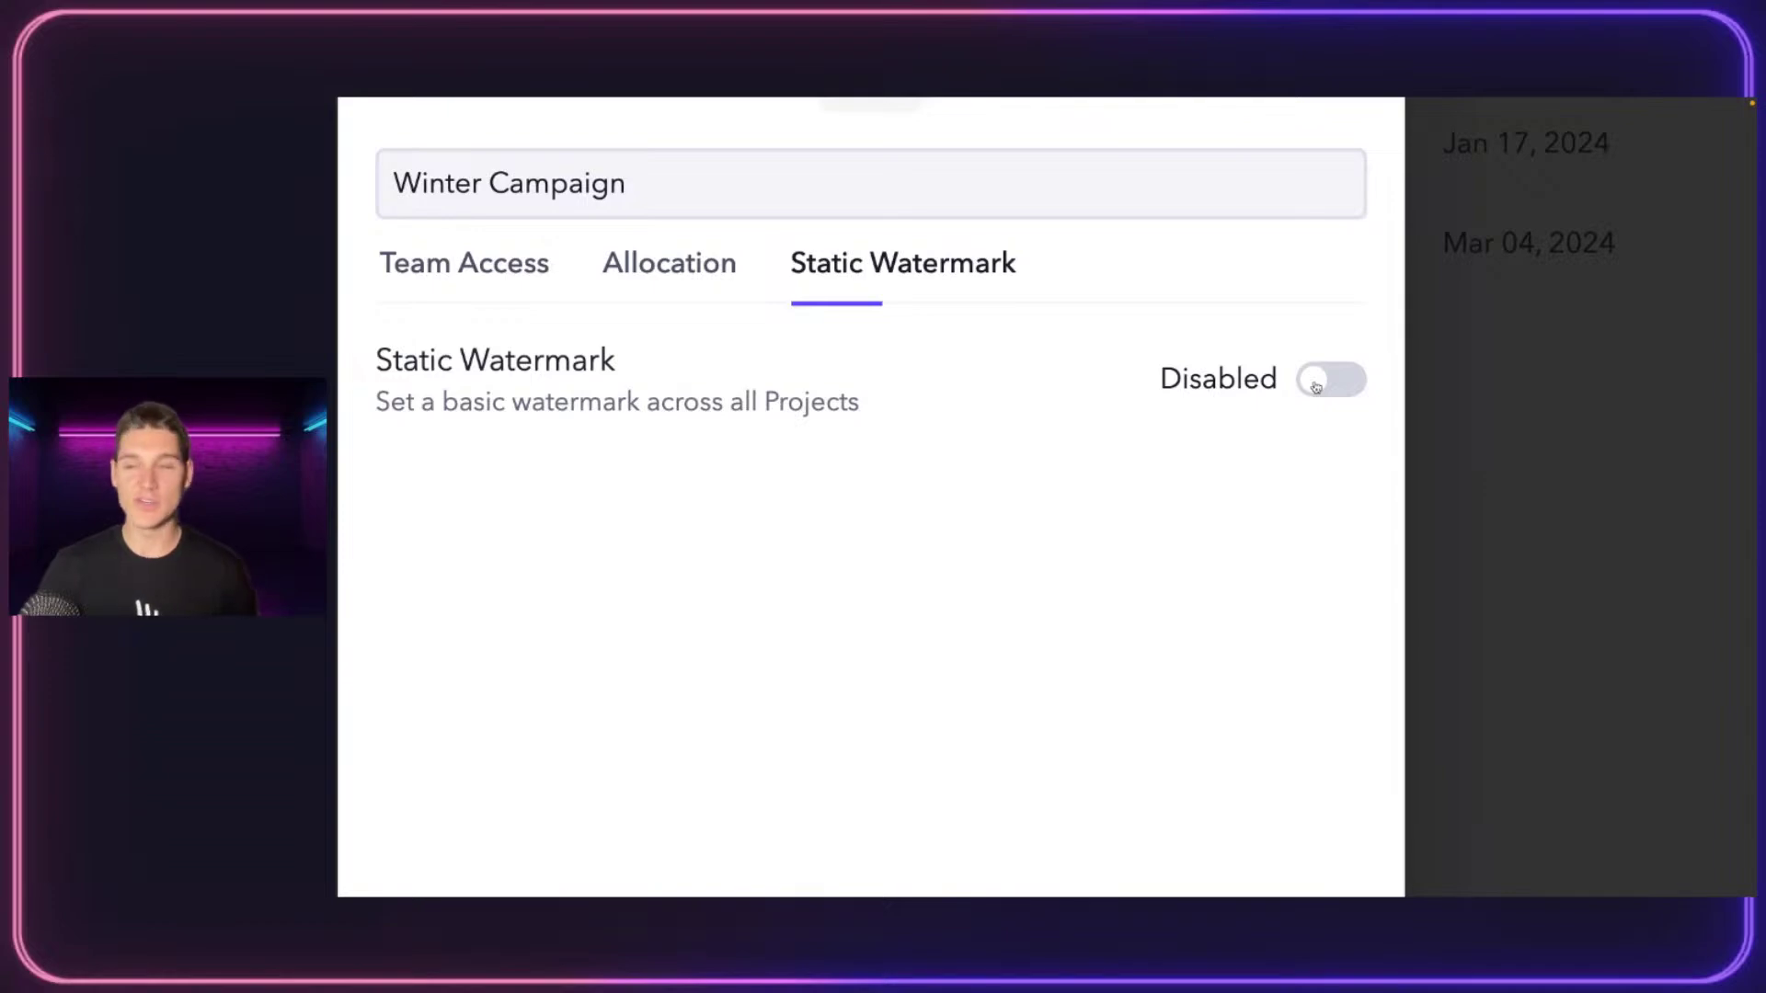
left_click(464, 263)
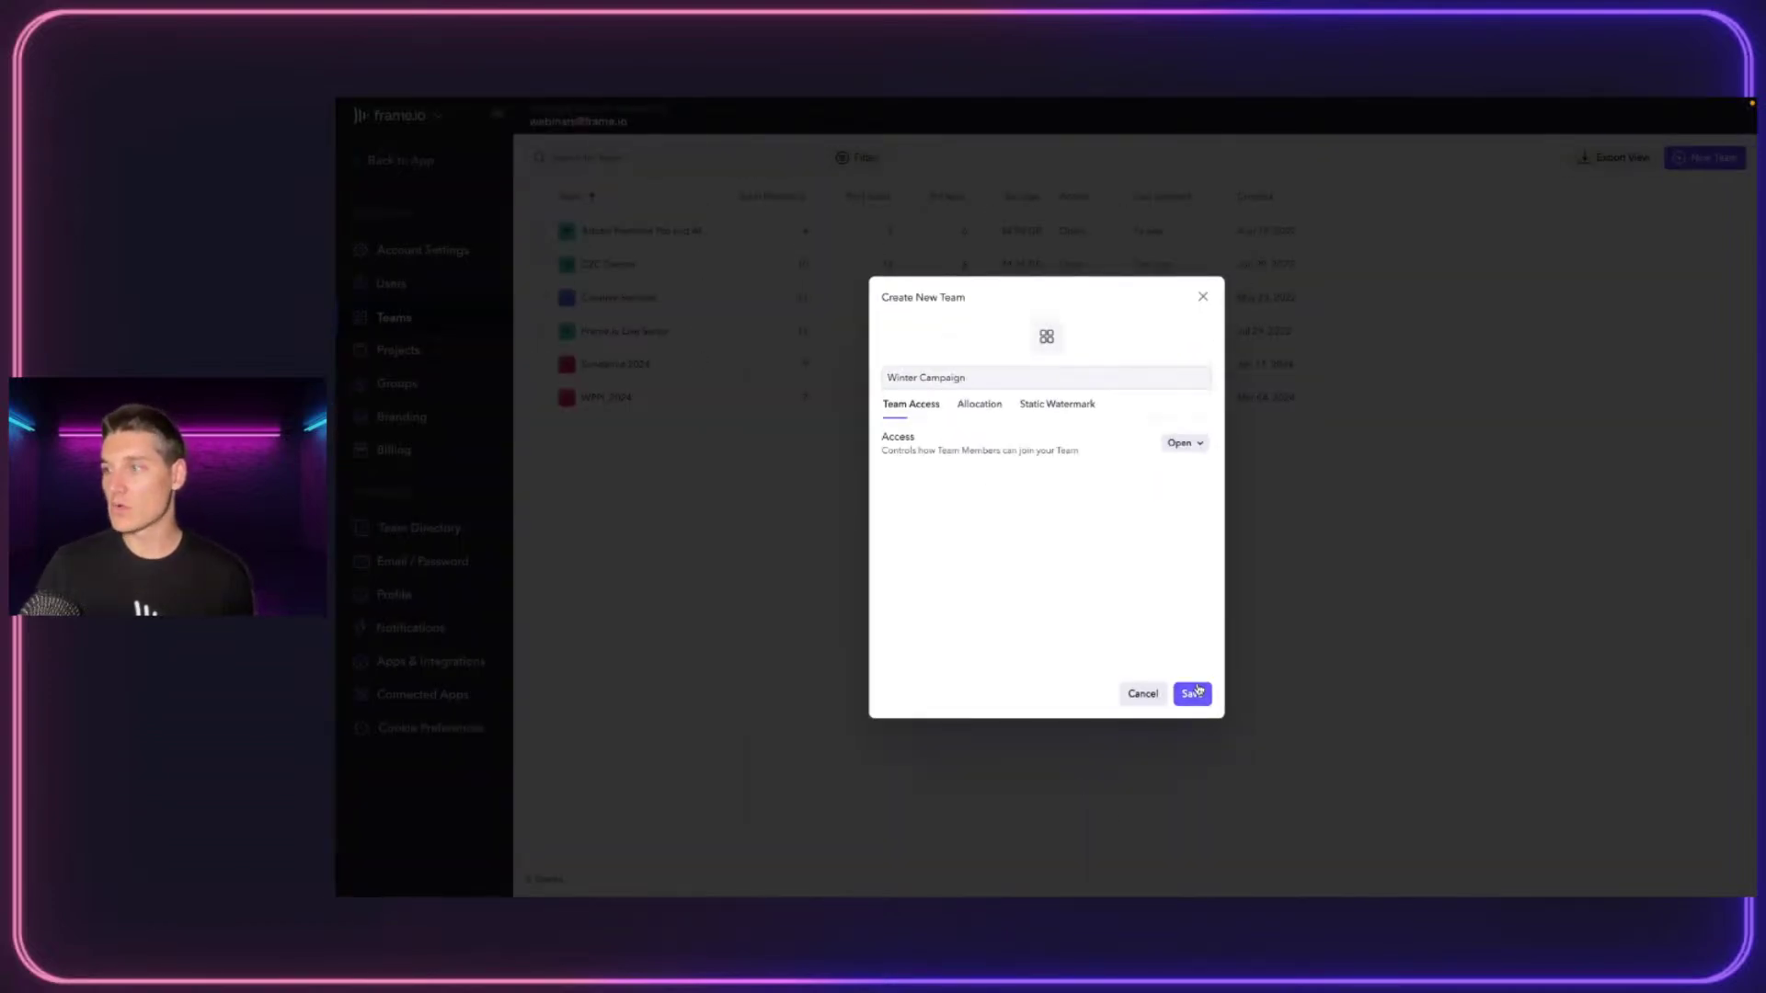
Save the Winter Campaign team and pick two existing users to invite
left_click(1193, 692)
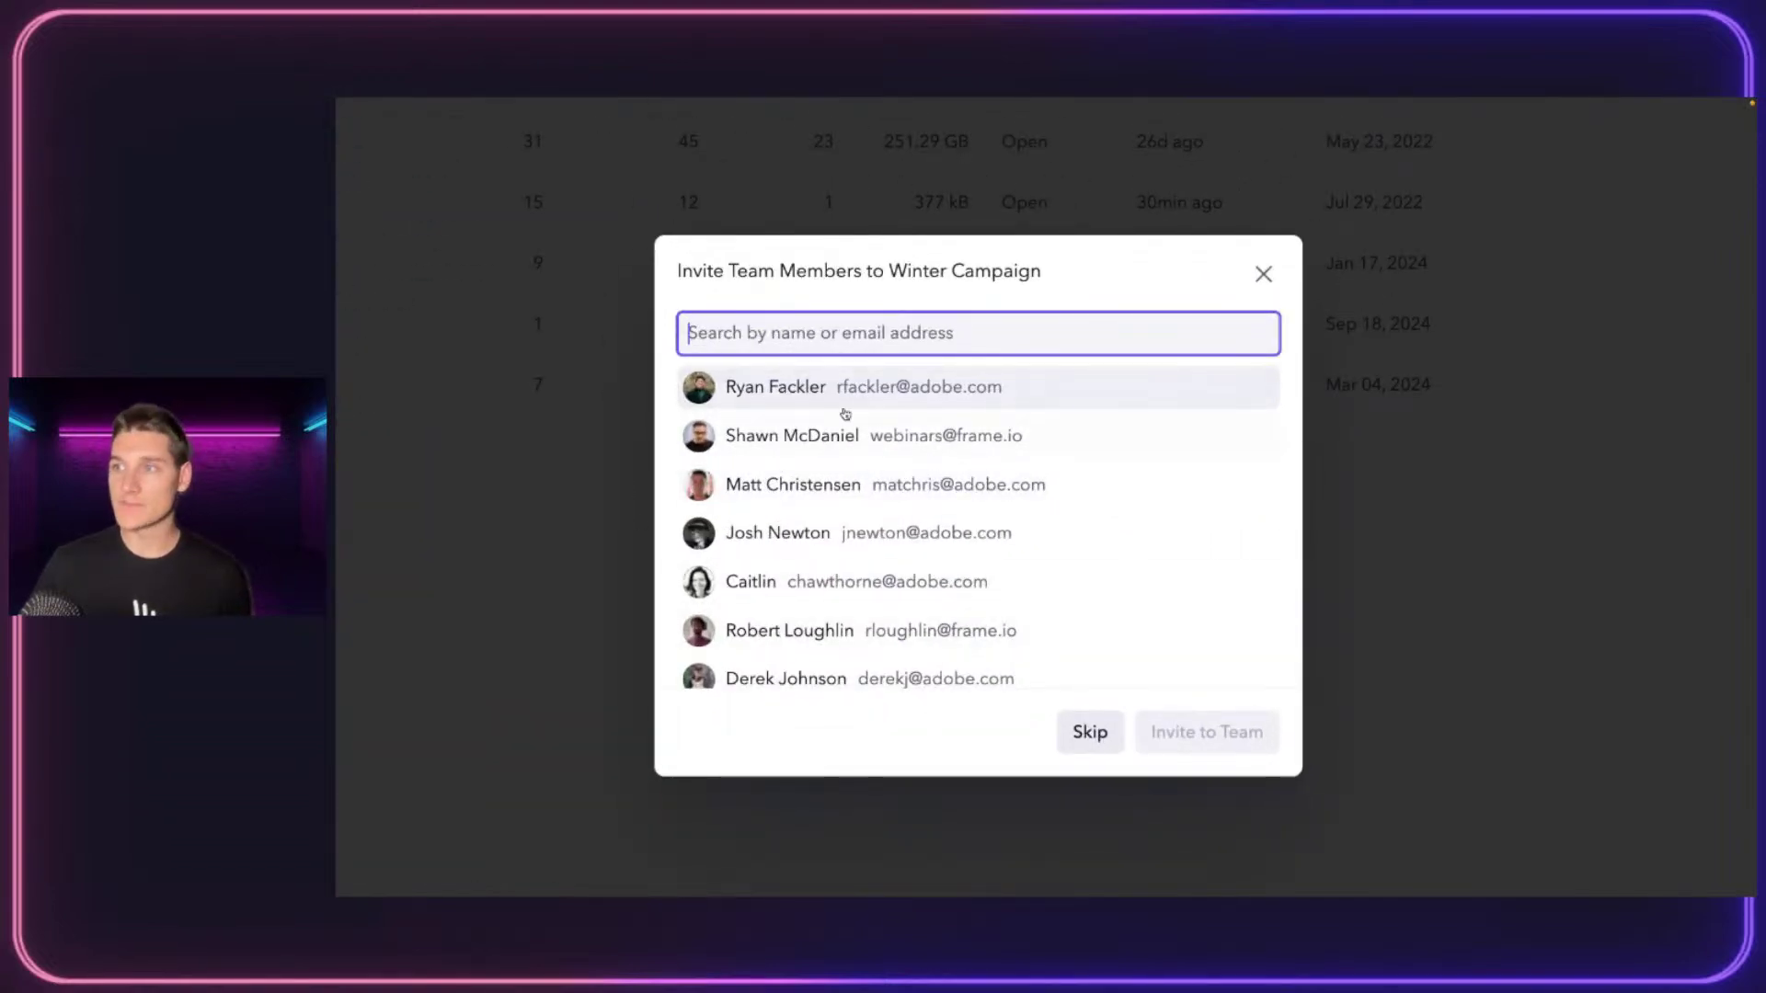
left_click(773, 390)
left_click(828, 395)
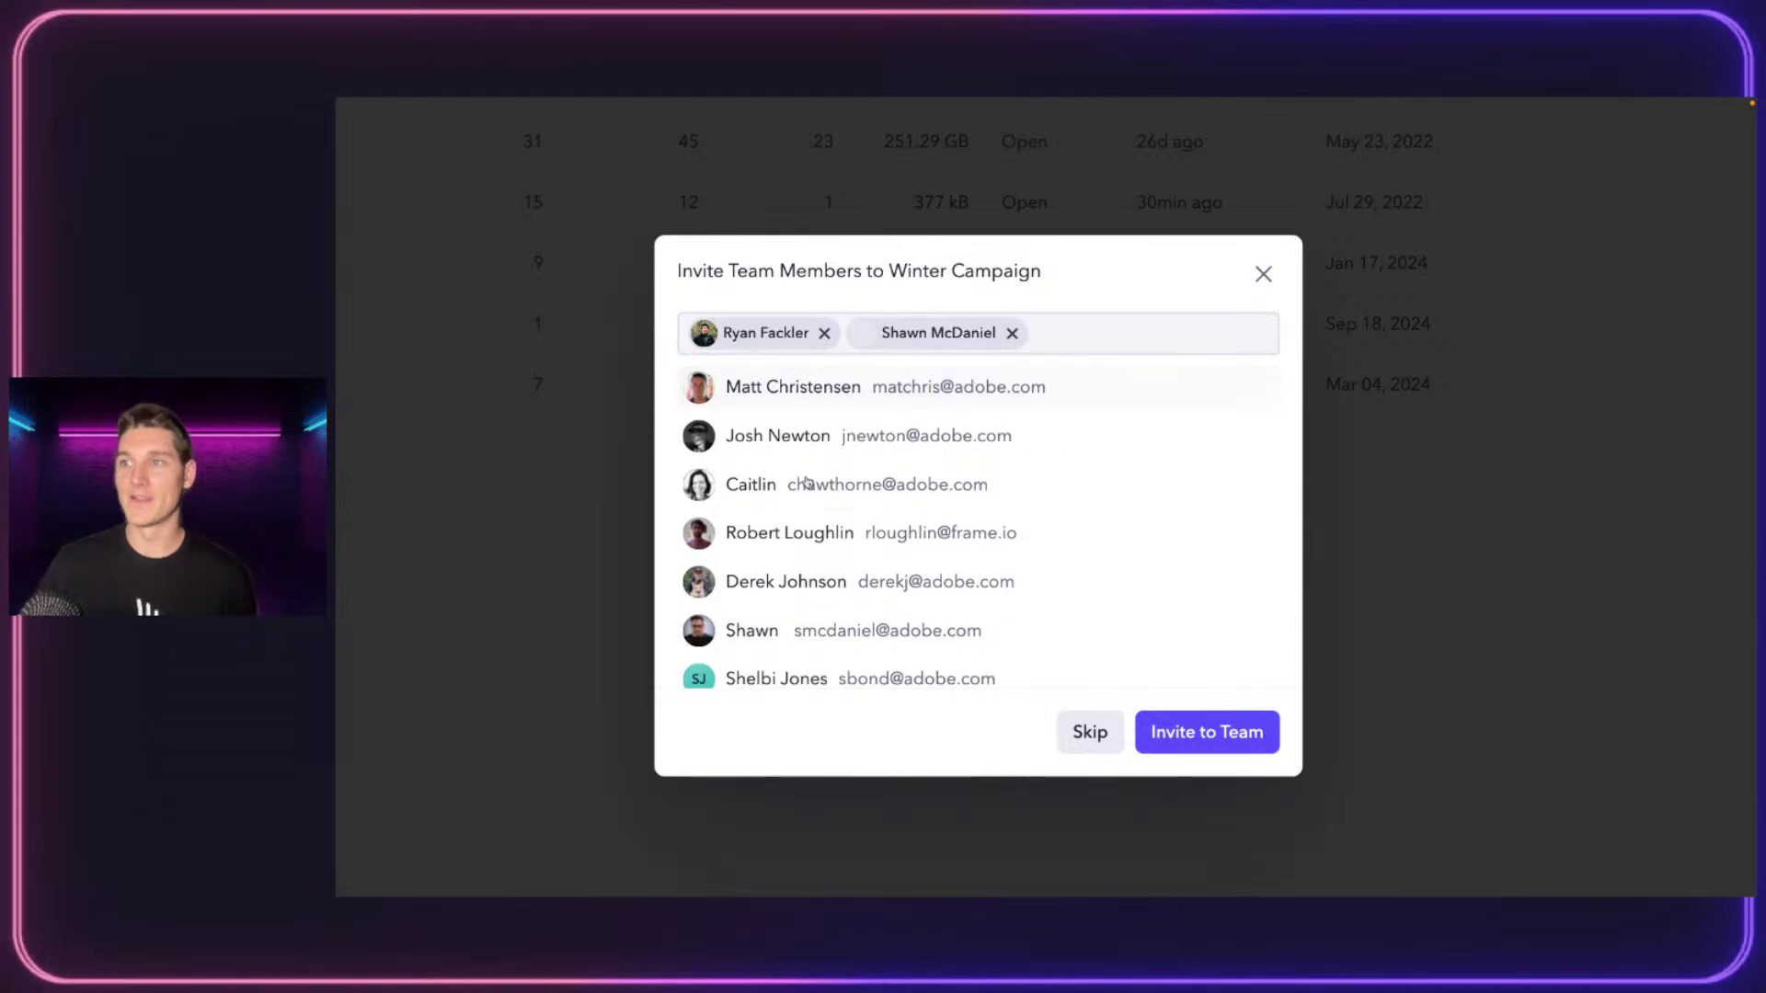
Add two new invitees by e-mail address and send the Winter Campaign invitations
scroll(810, 561, "down", 10)
scroll(809, 560, "down", 10)
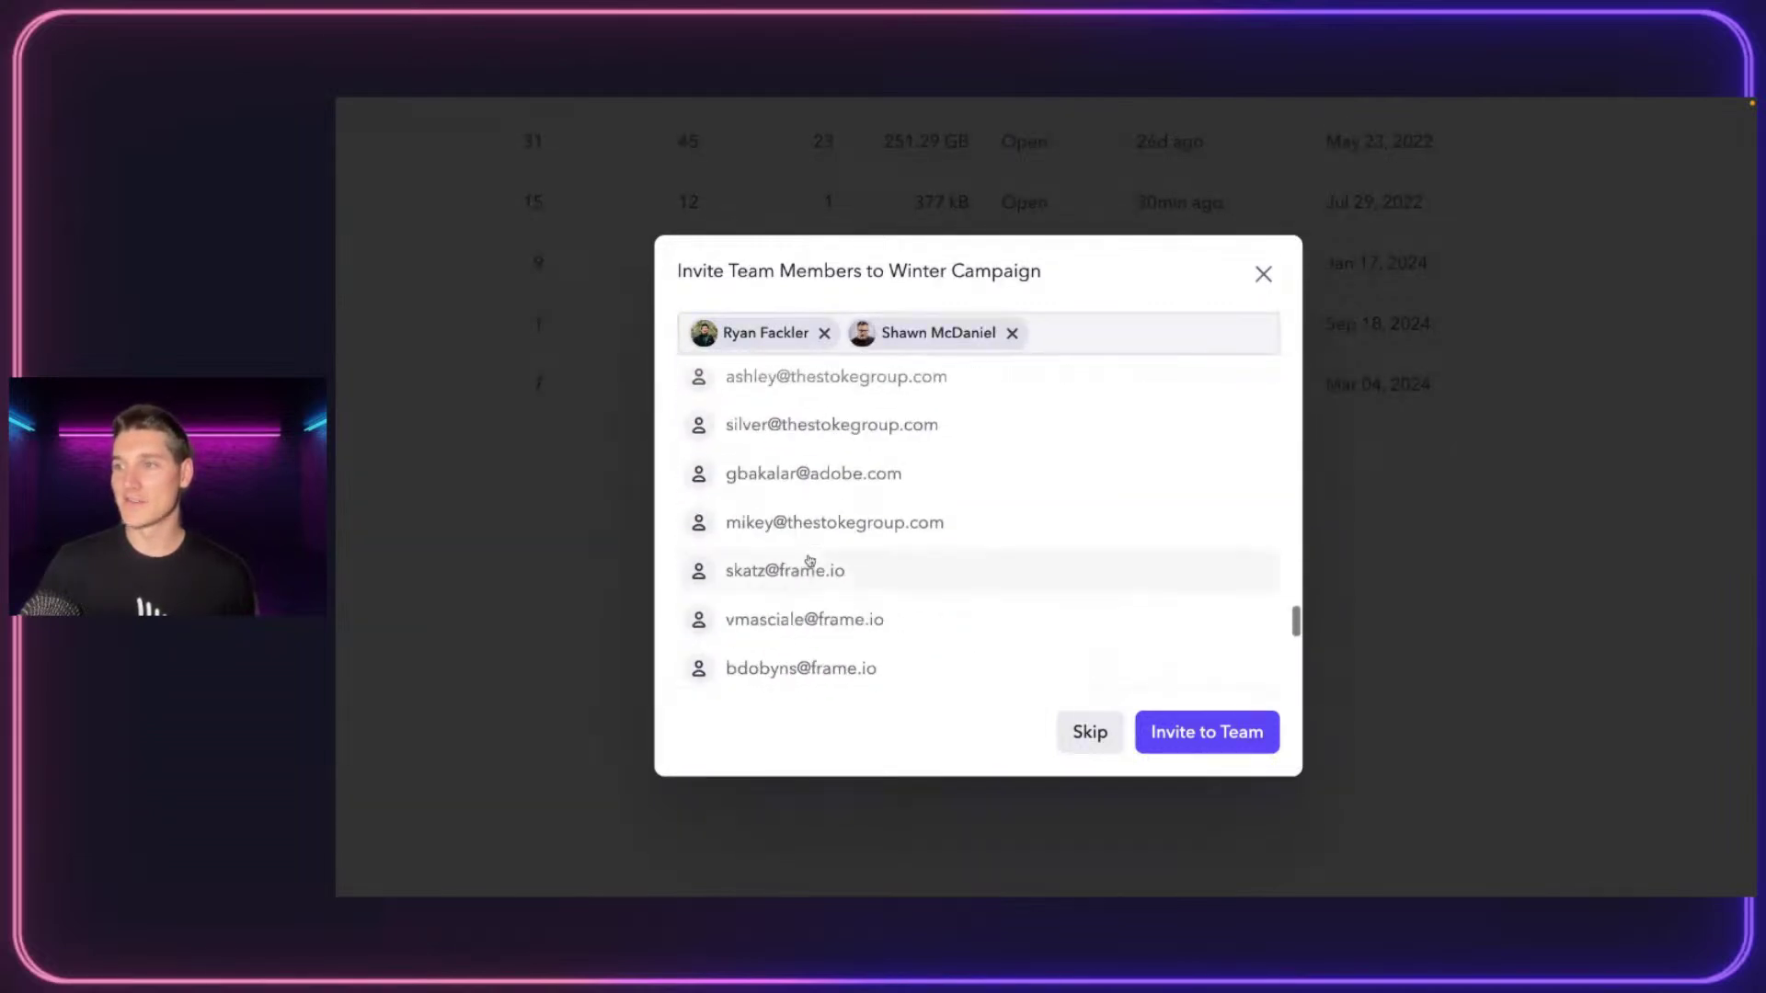
scroll(865, 505, "down", 10)
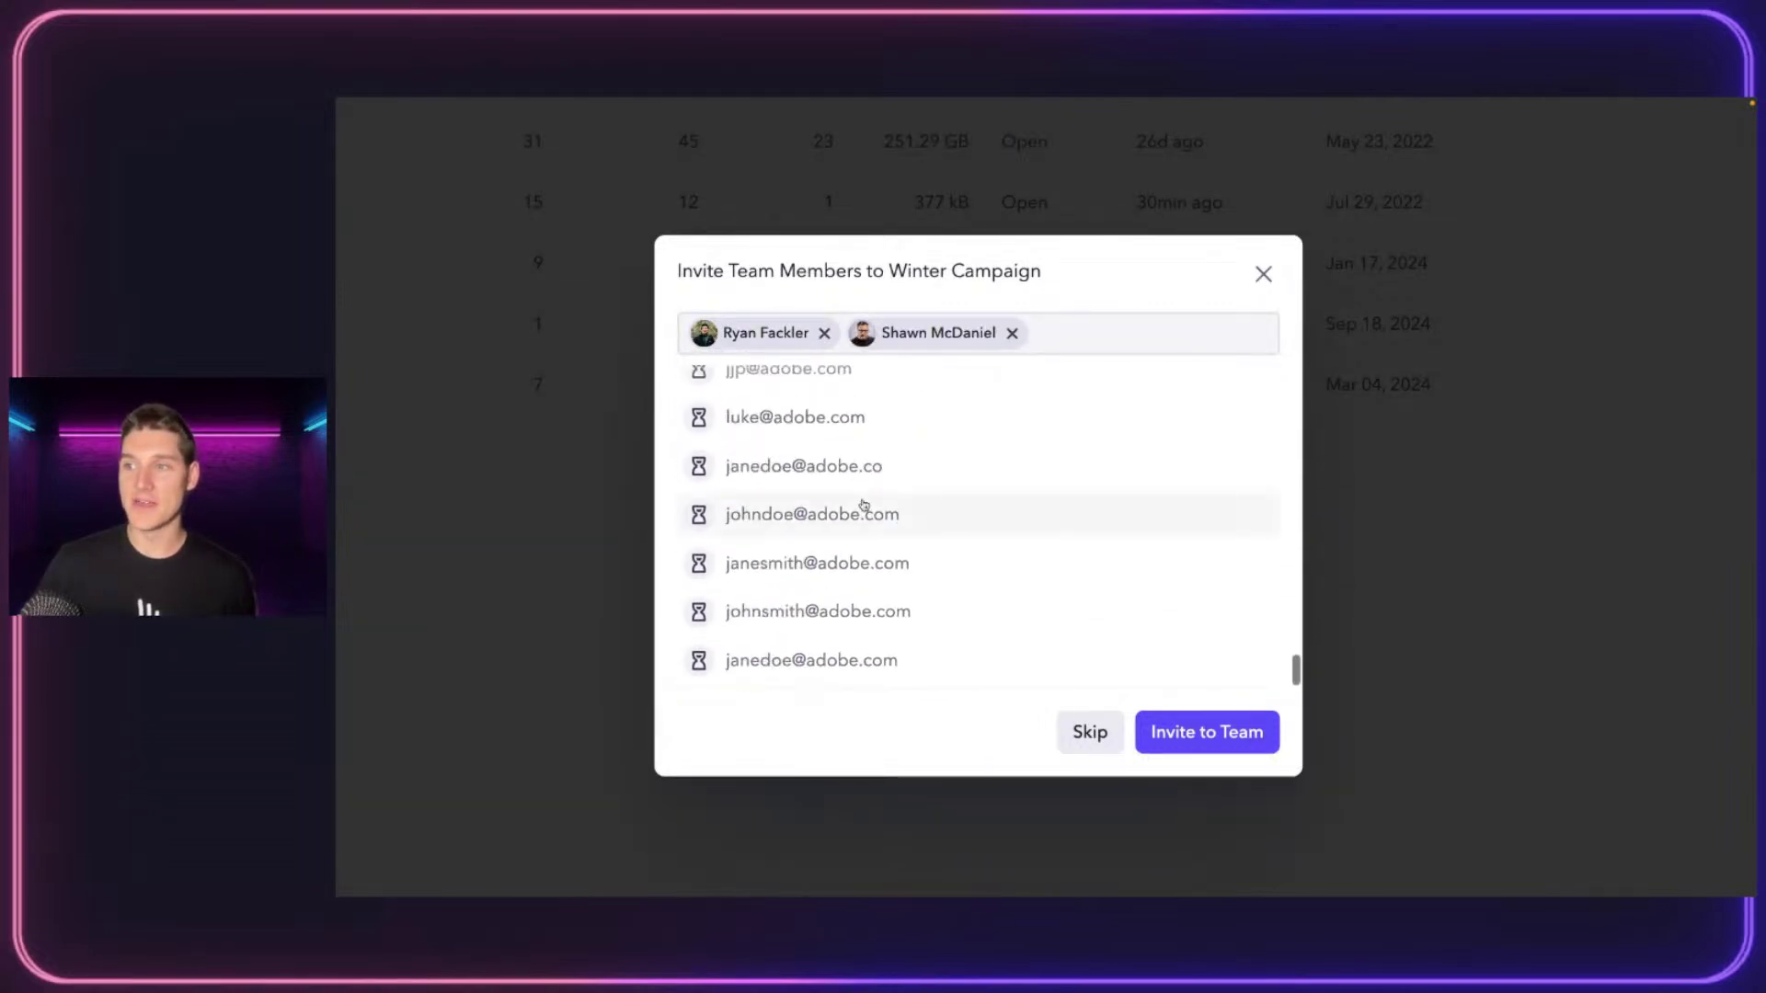
scroll(920, 515, "up", 8)
scroll(842, 580, "down", 7)
left_click(828, 610)
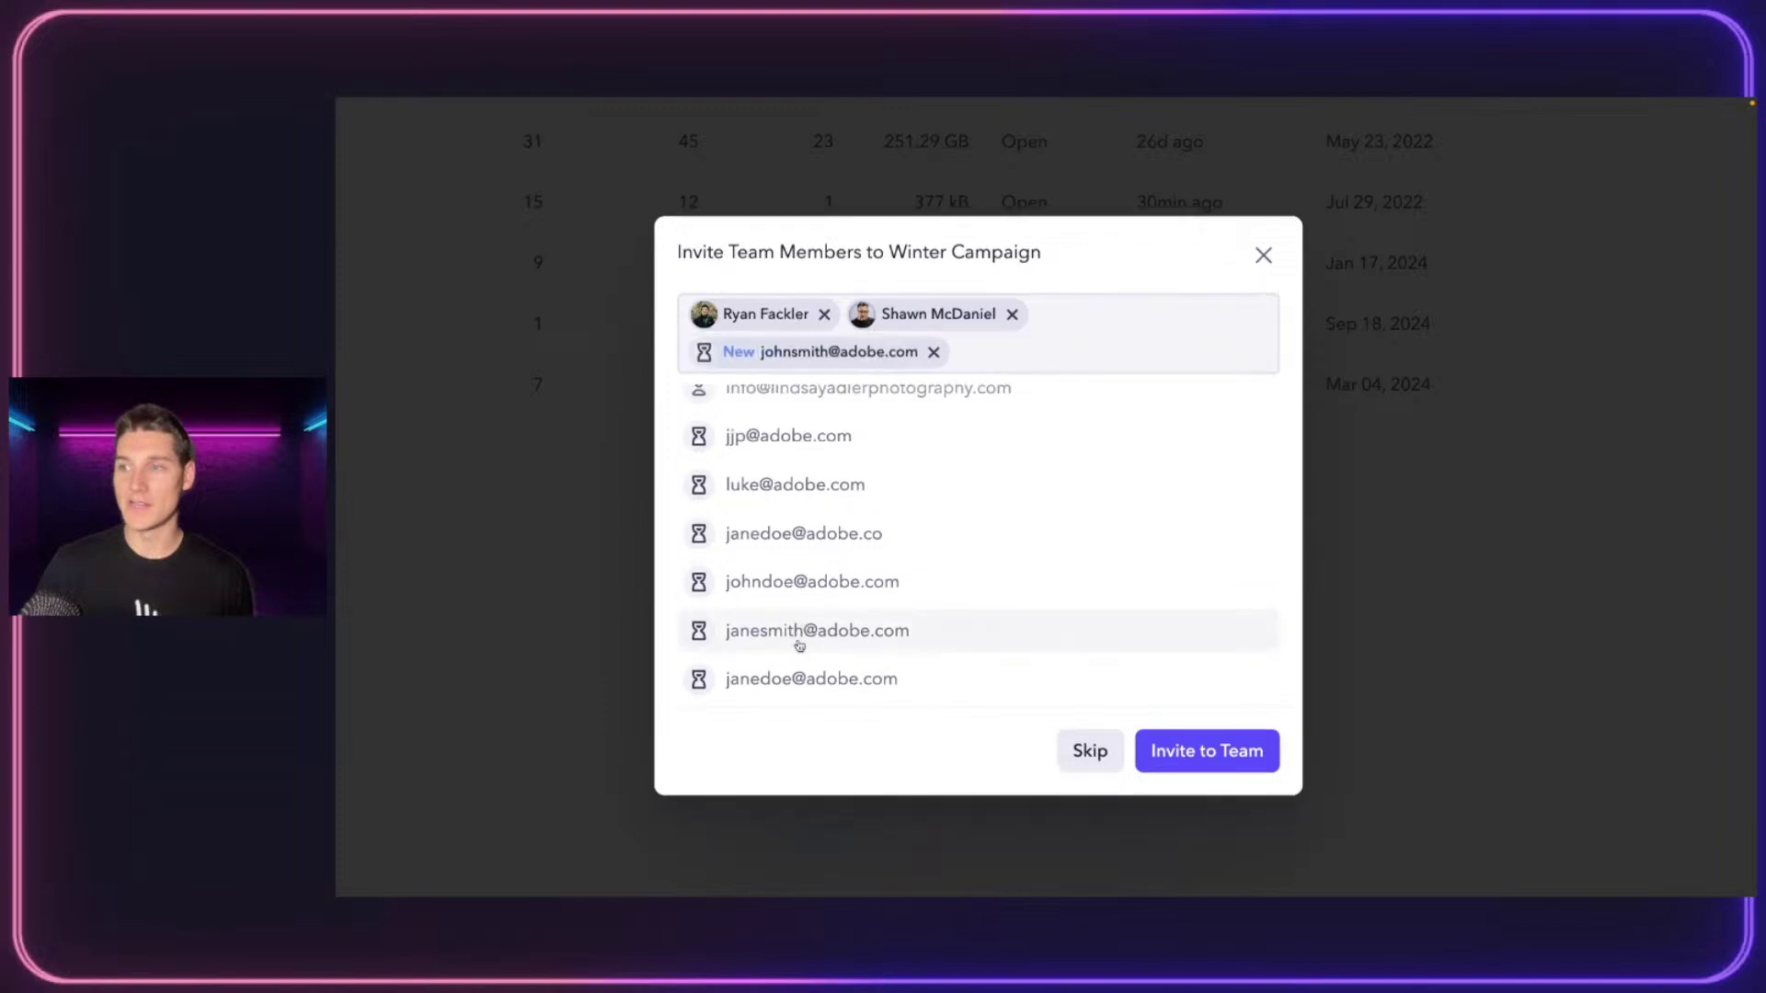
left_click(823, 678)
left_click(1206, 750)
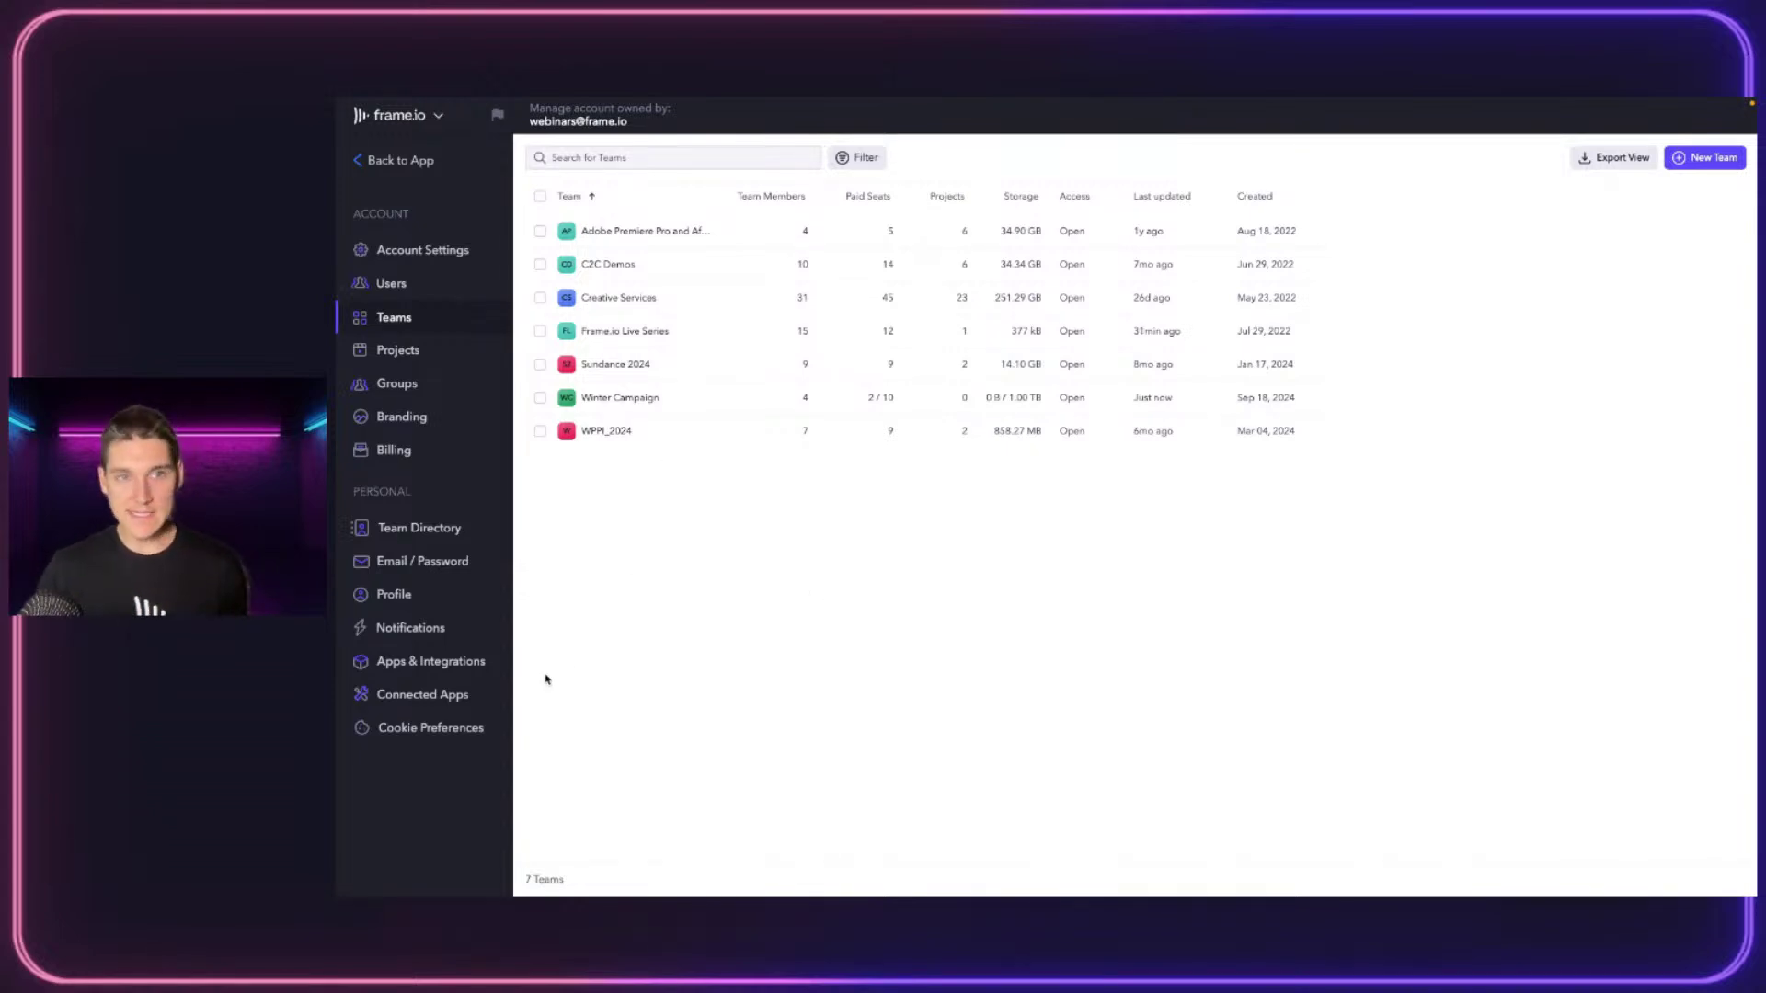
Open the account's Projects list and select, then deselect, Adobe Max and Adobe Video Summit
left_click(372, 342)
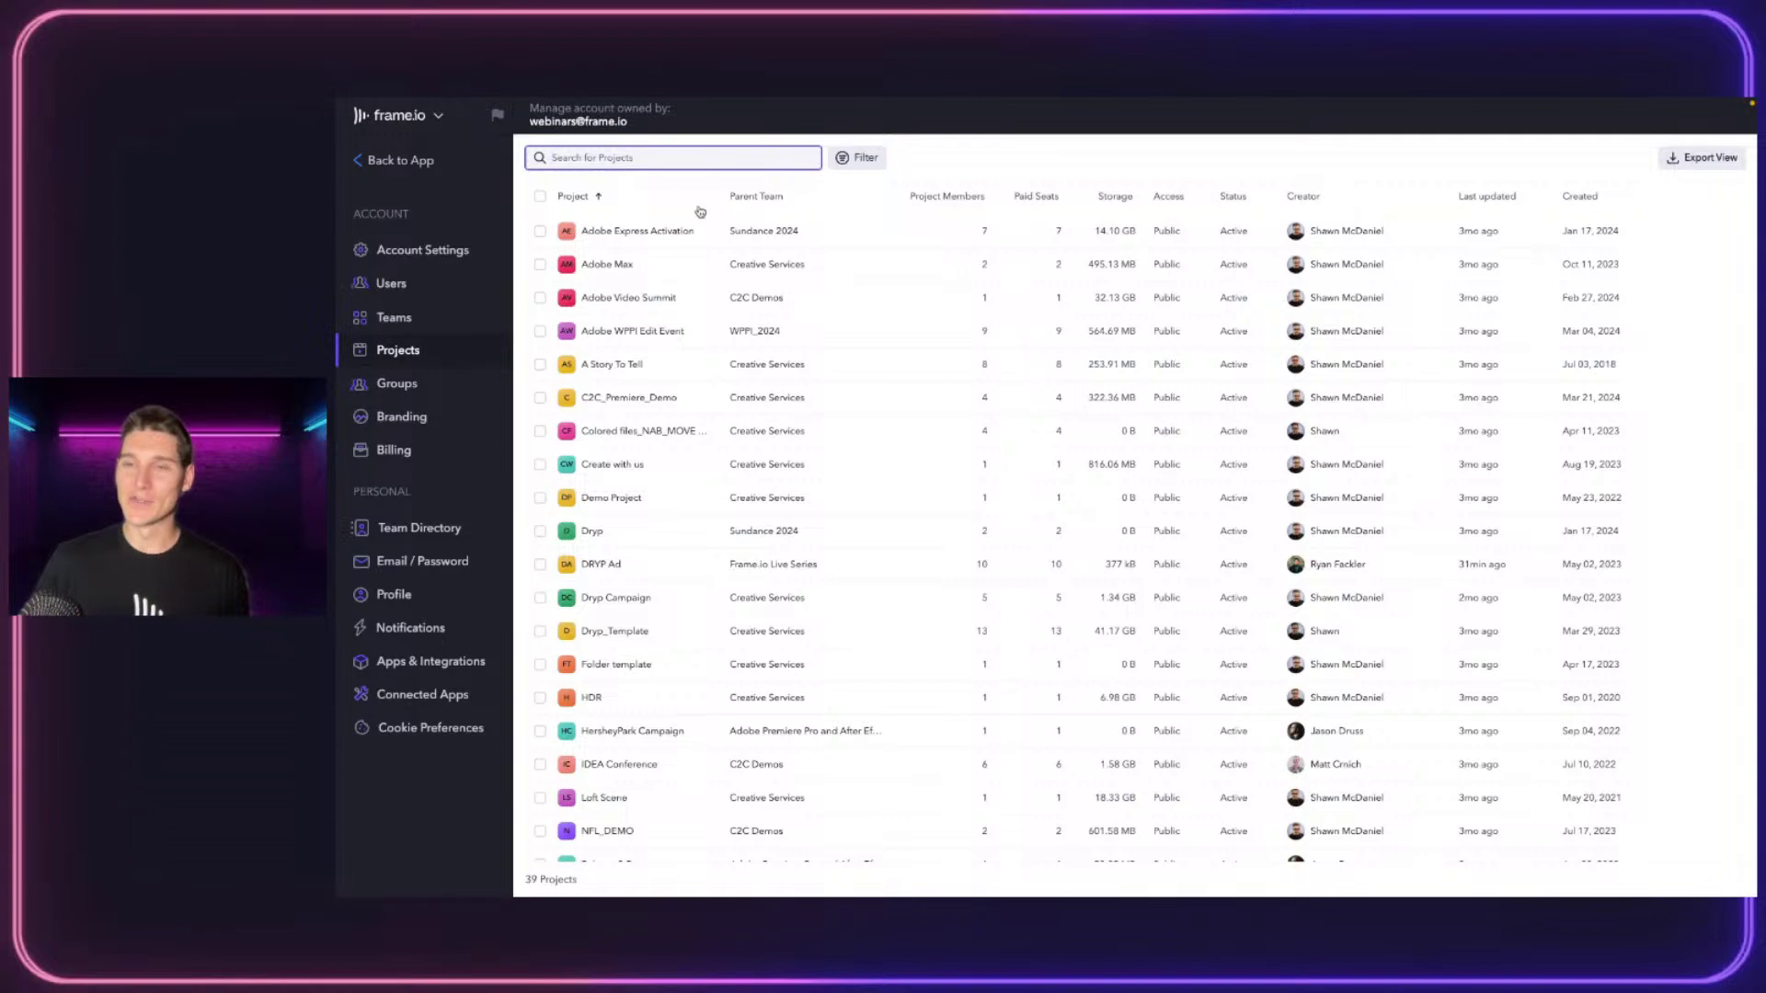
left_click(540, 264)
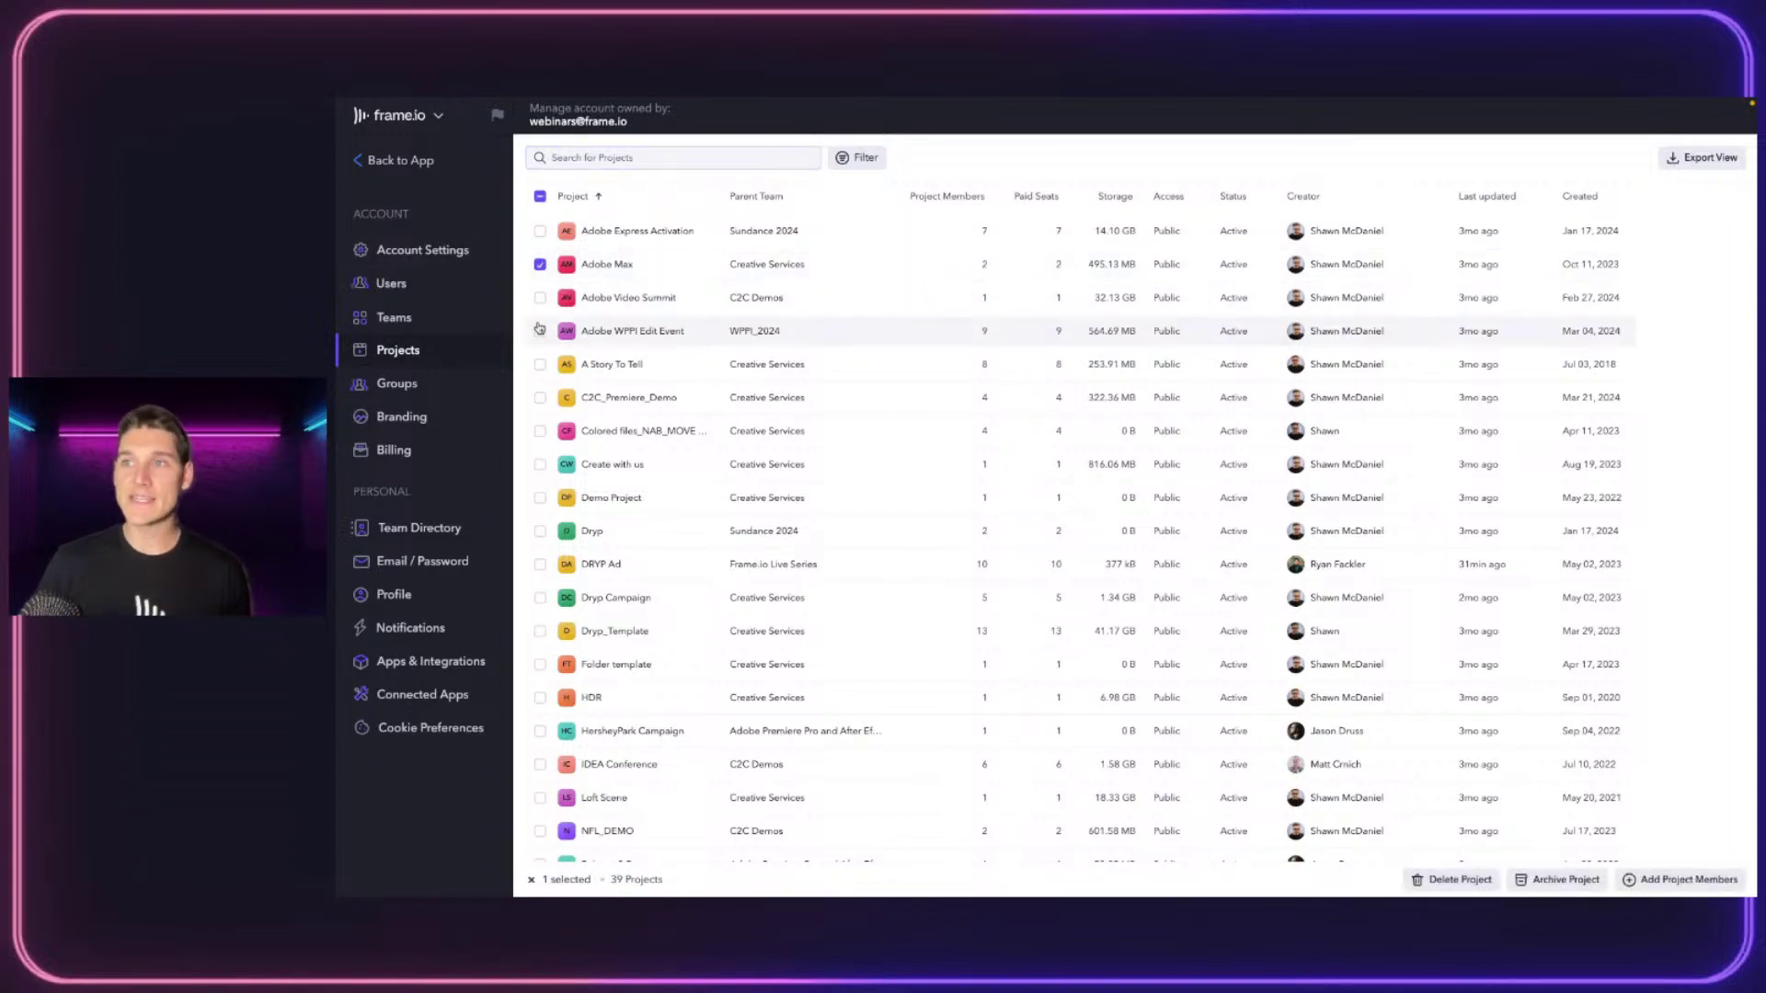
left_click(540, 298)
left_click(540, 264)
left_click(540, 298)
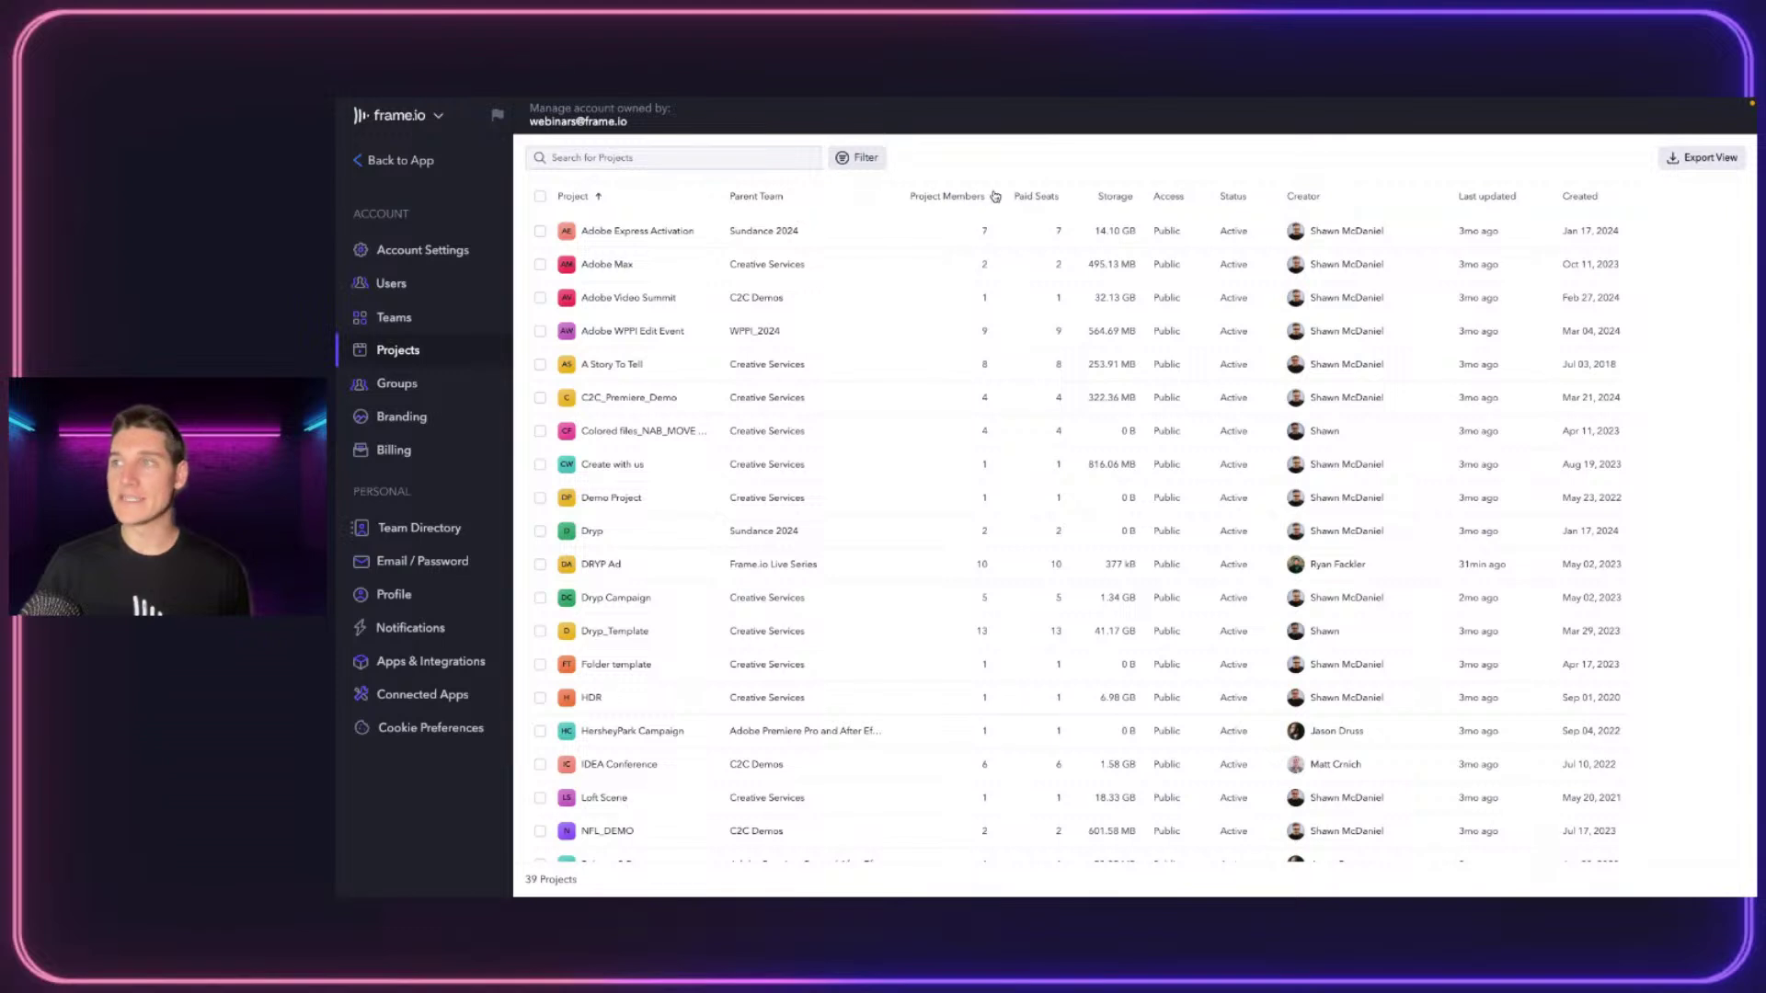
Filter the projects by the Winter Campaign team, then by Frame.io Live Series instead
left_click(862, 159)
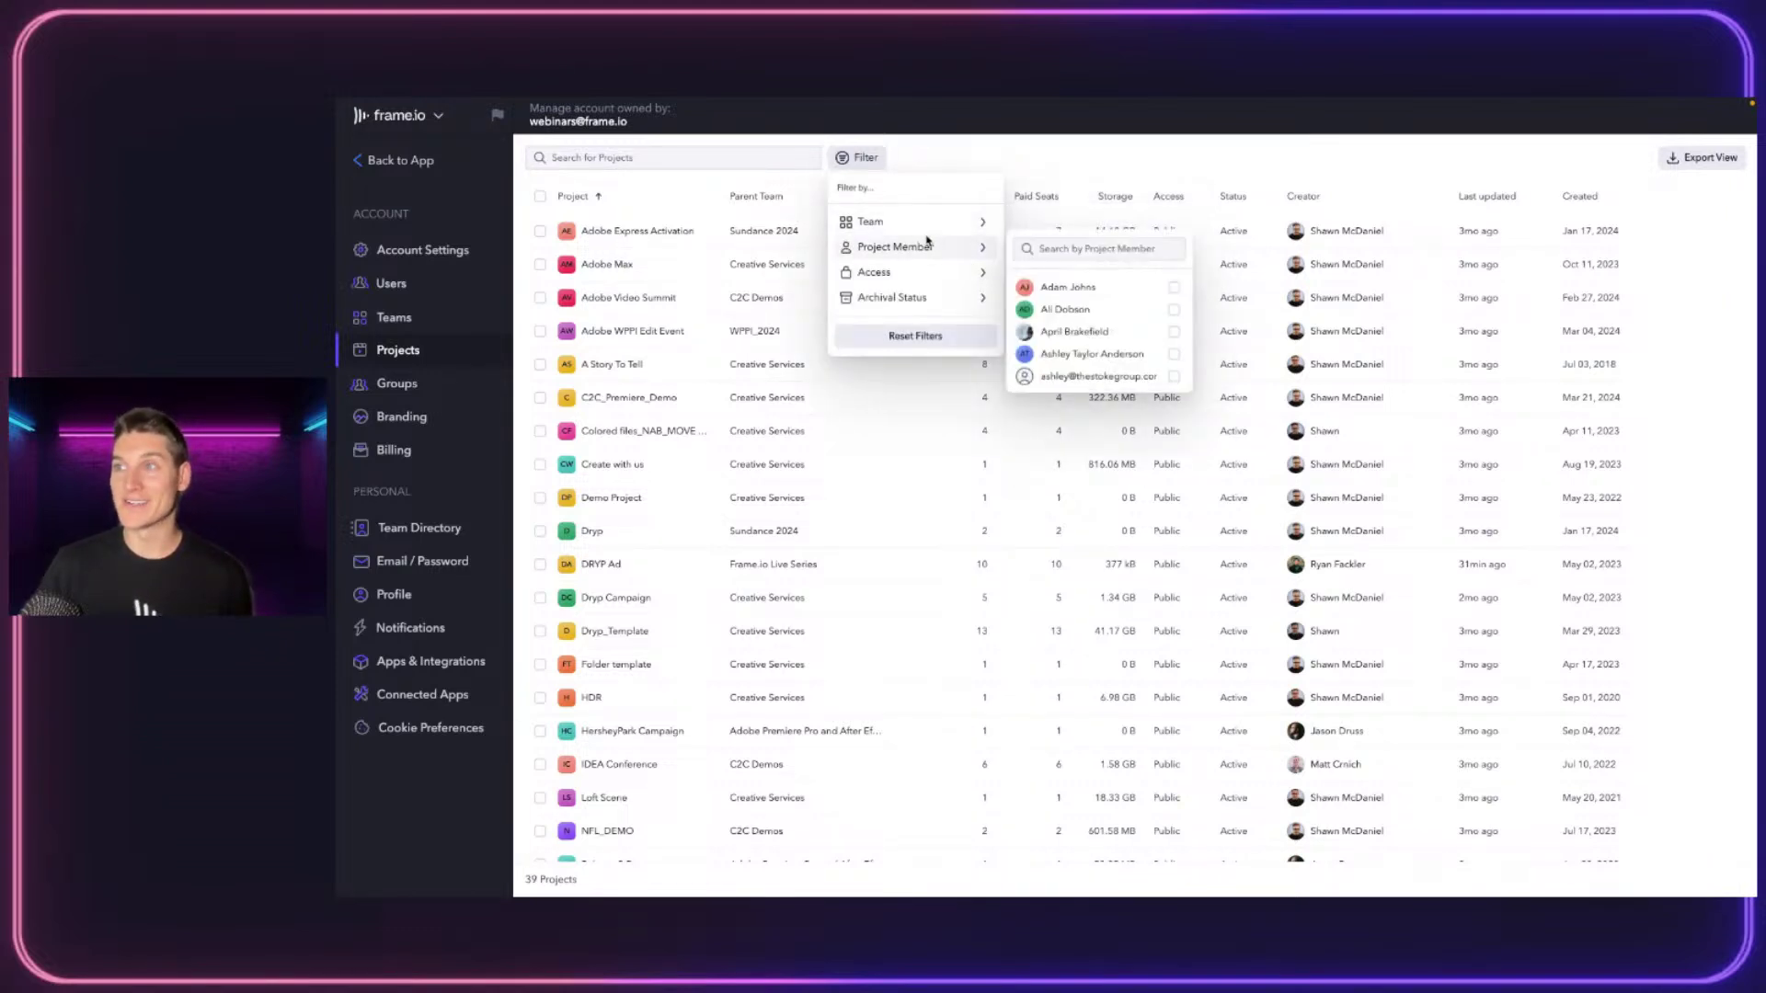
mouse_move(924, 220)
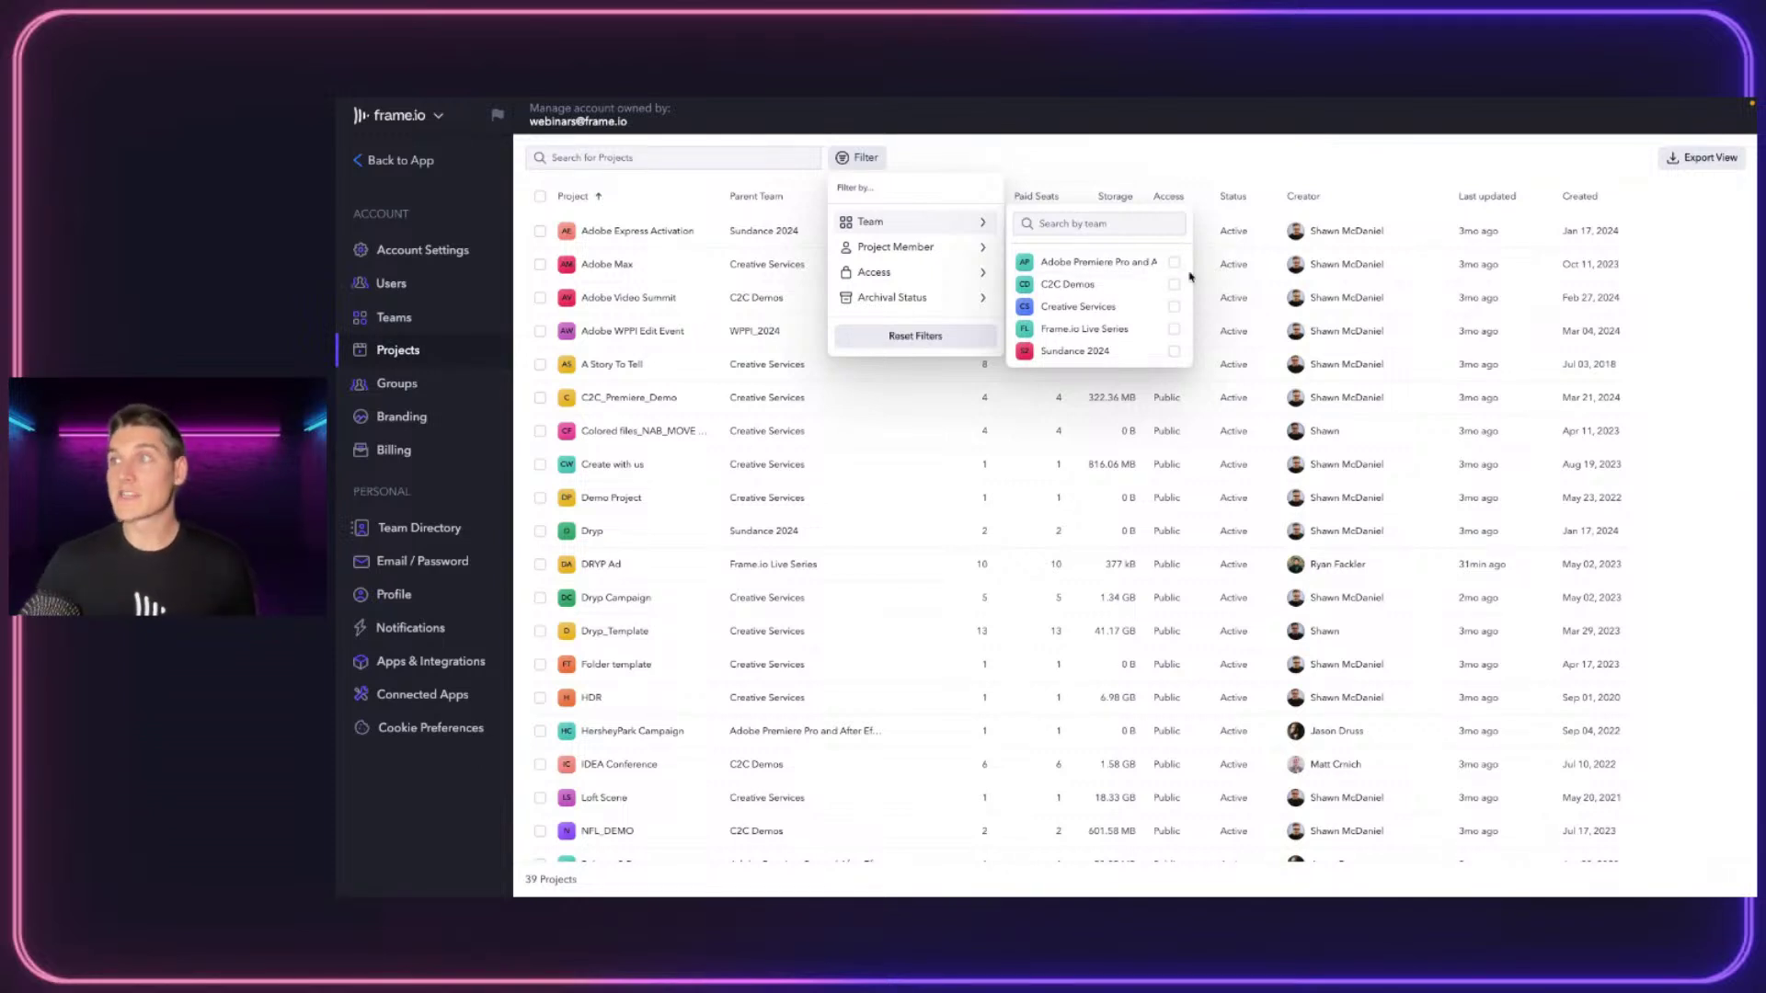
scroll(1123, 316, "down", 2)
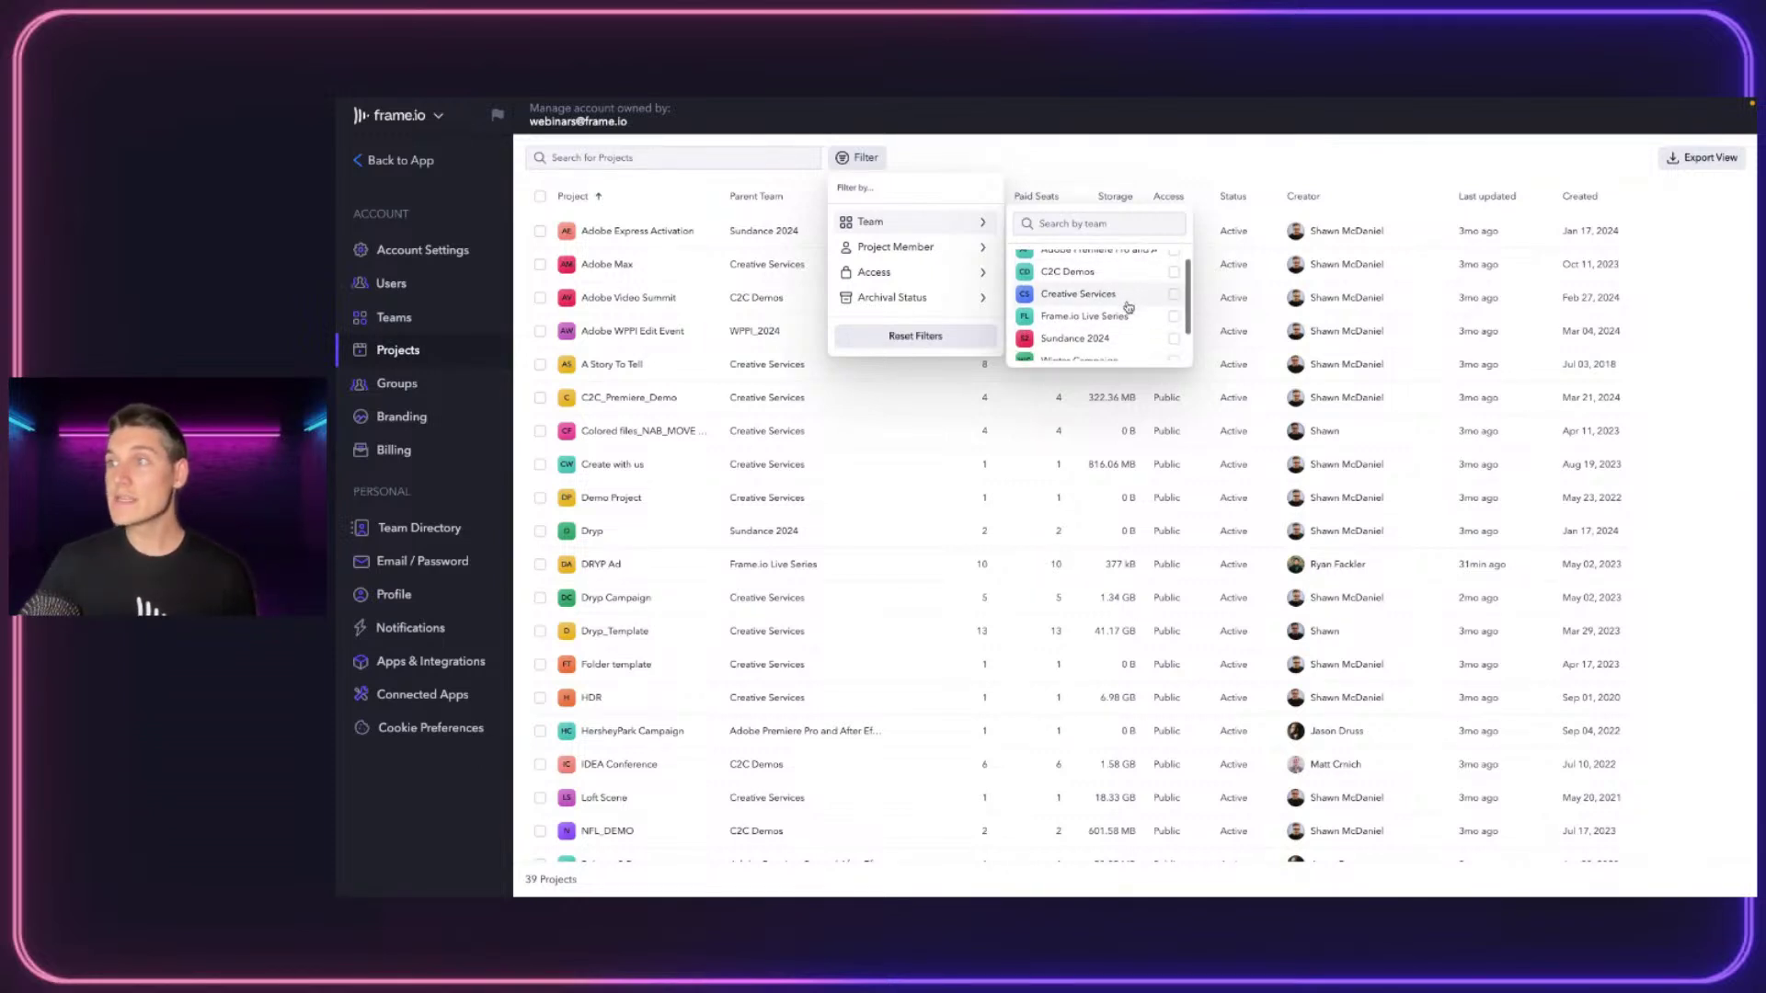
left_click(1173, 327)
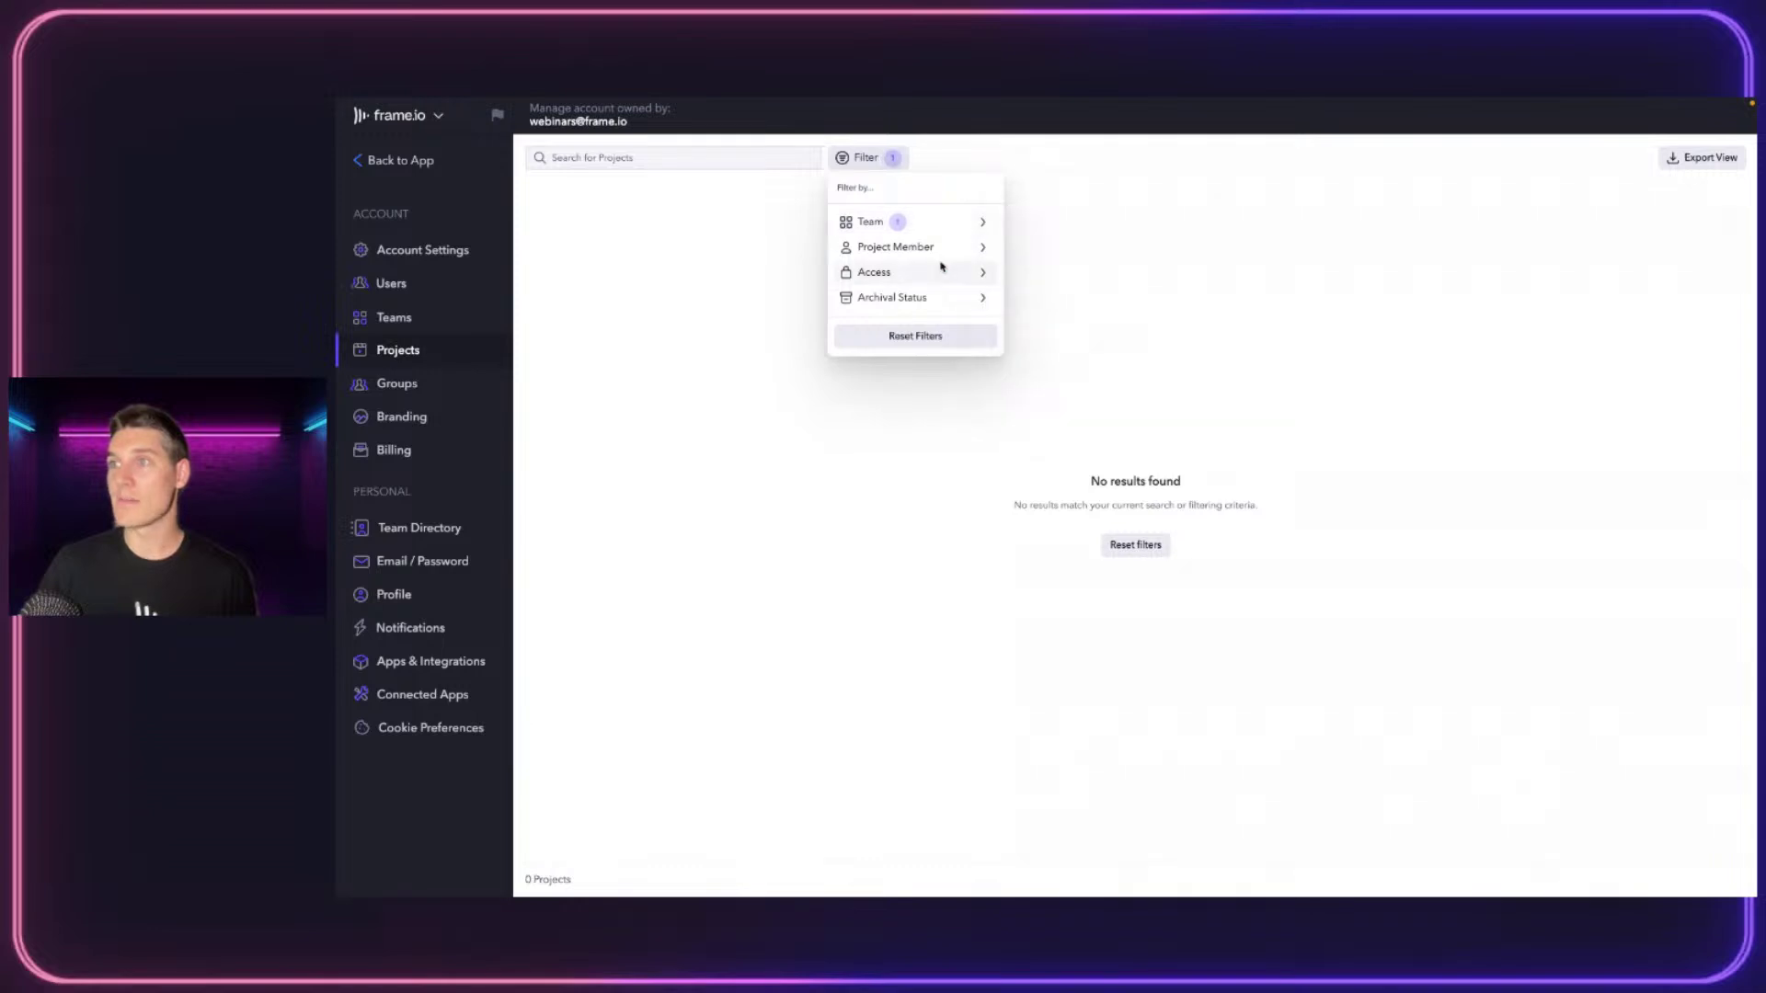
mouse_move(953, 288)
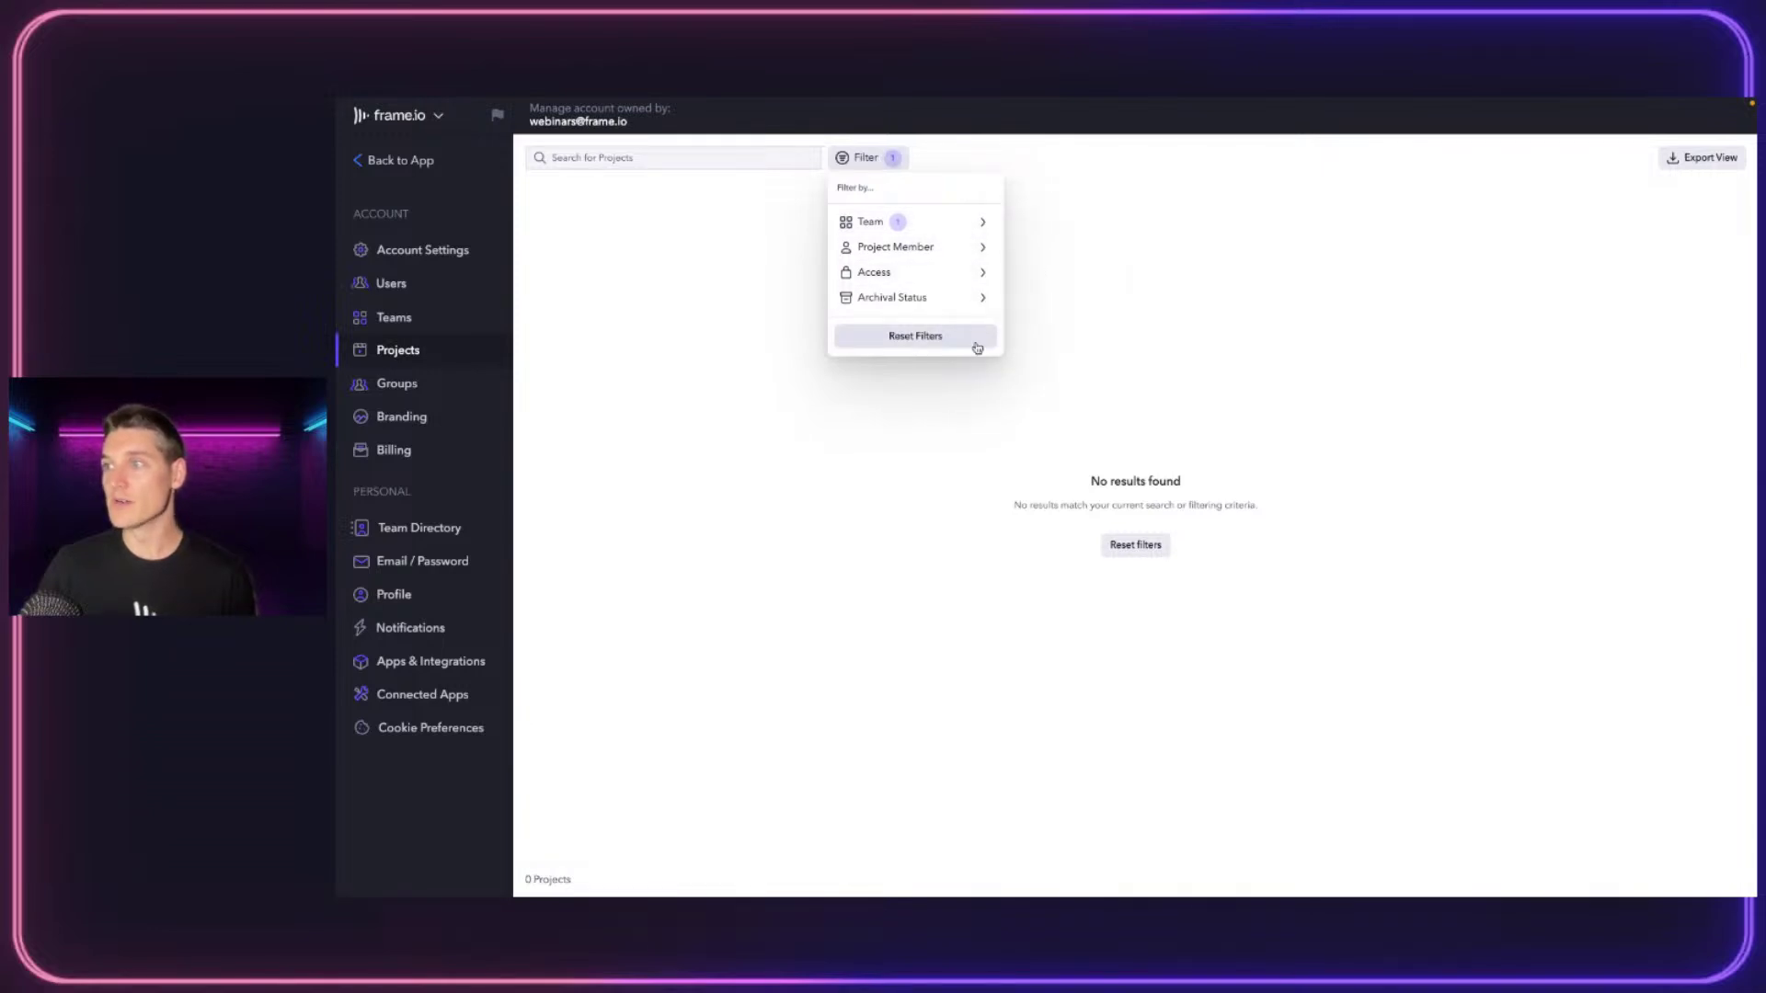
scroll(1093, 299, "down", 1)
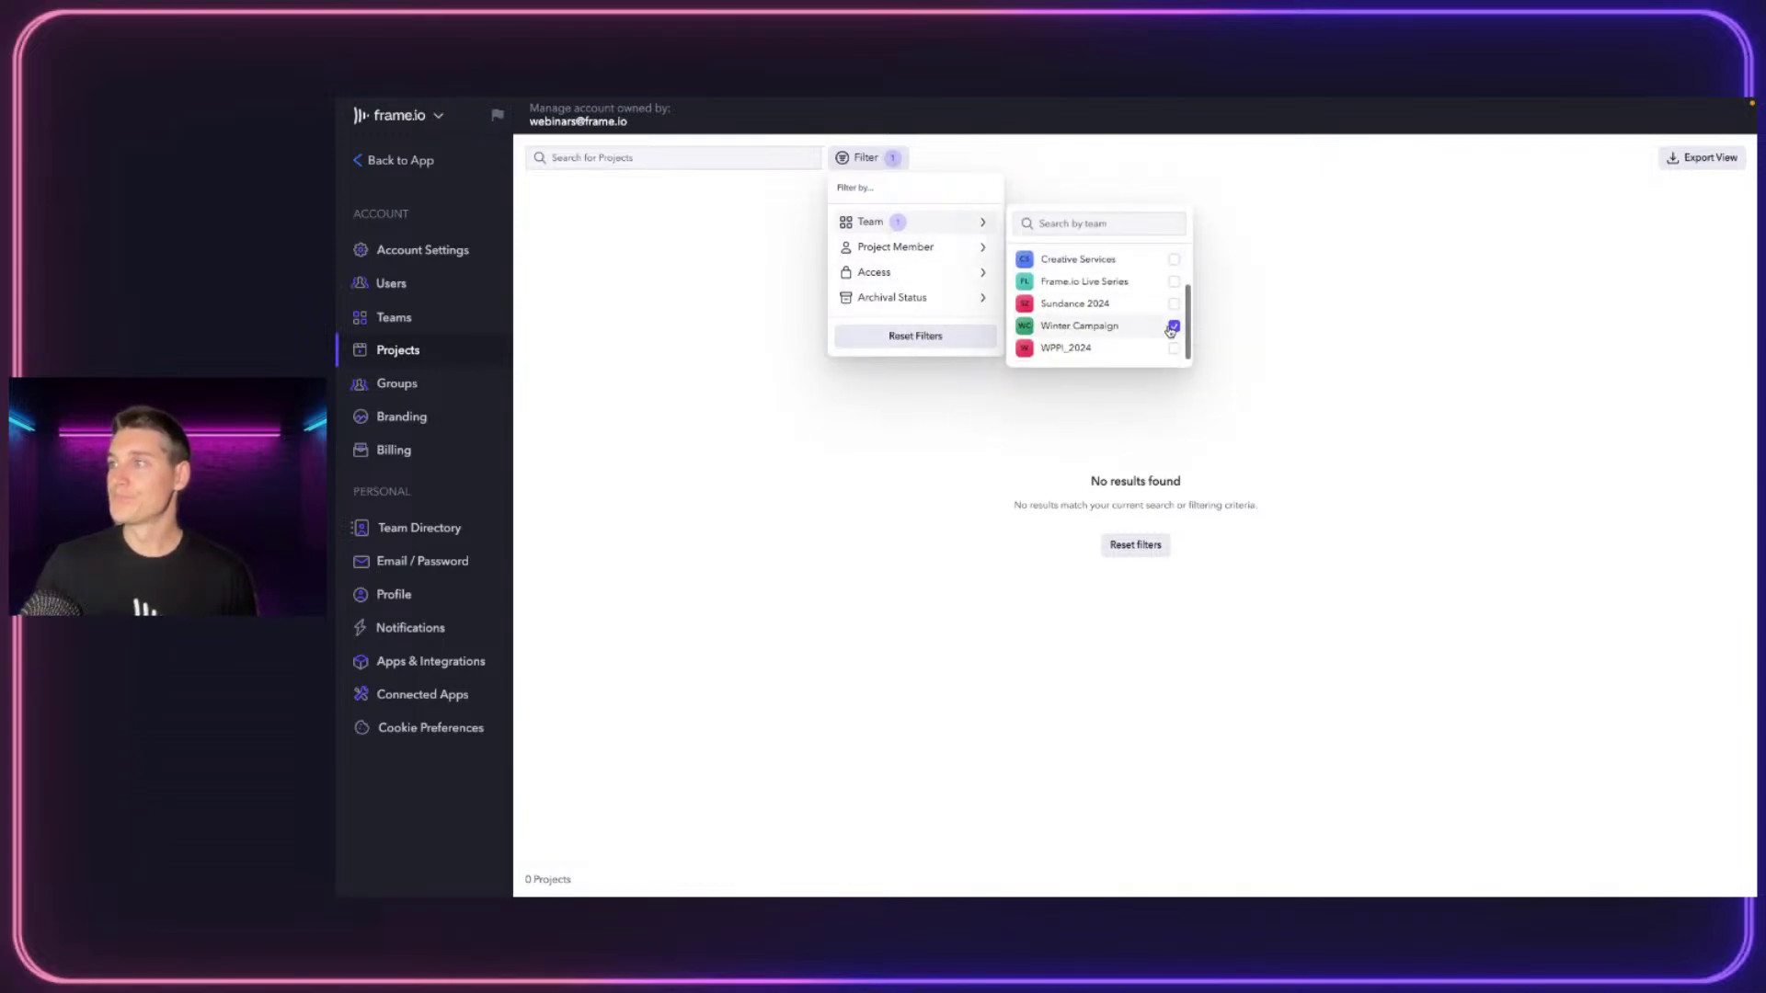
left_click(1174, 328)
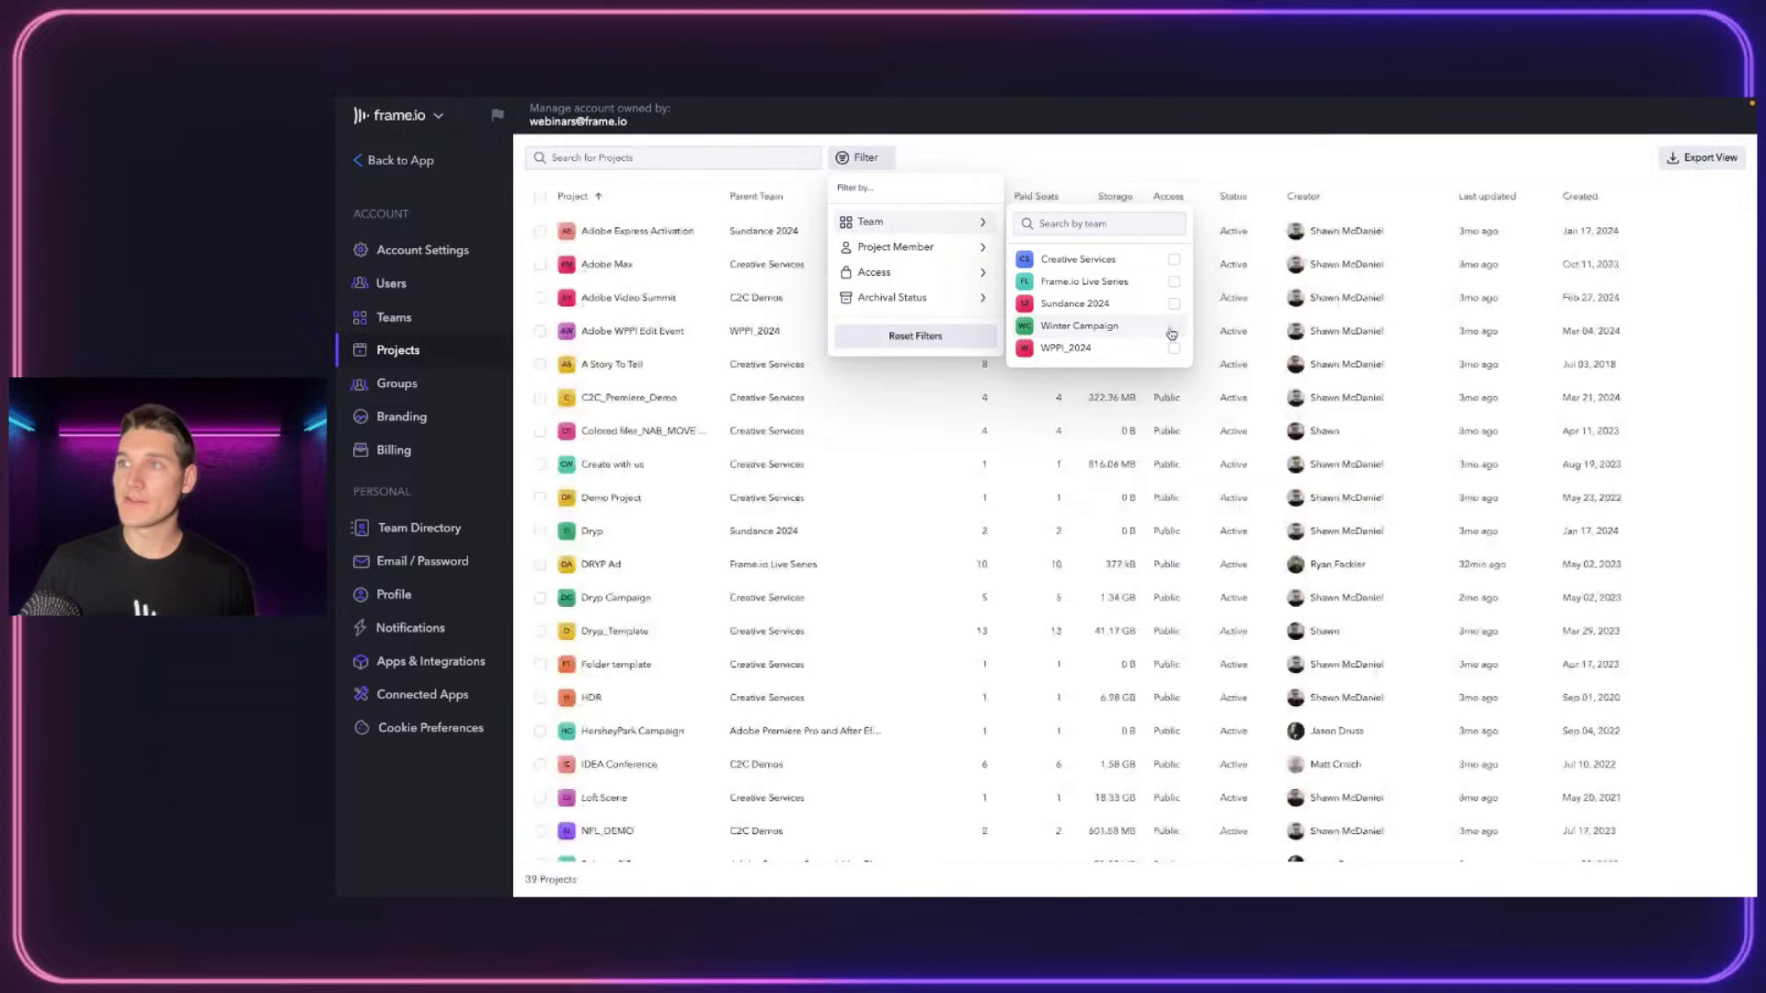
left_click(1174, 281)
left_click(1276, 377)
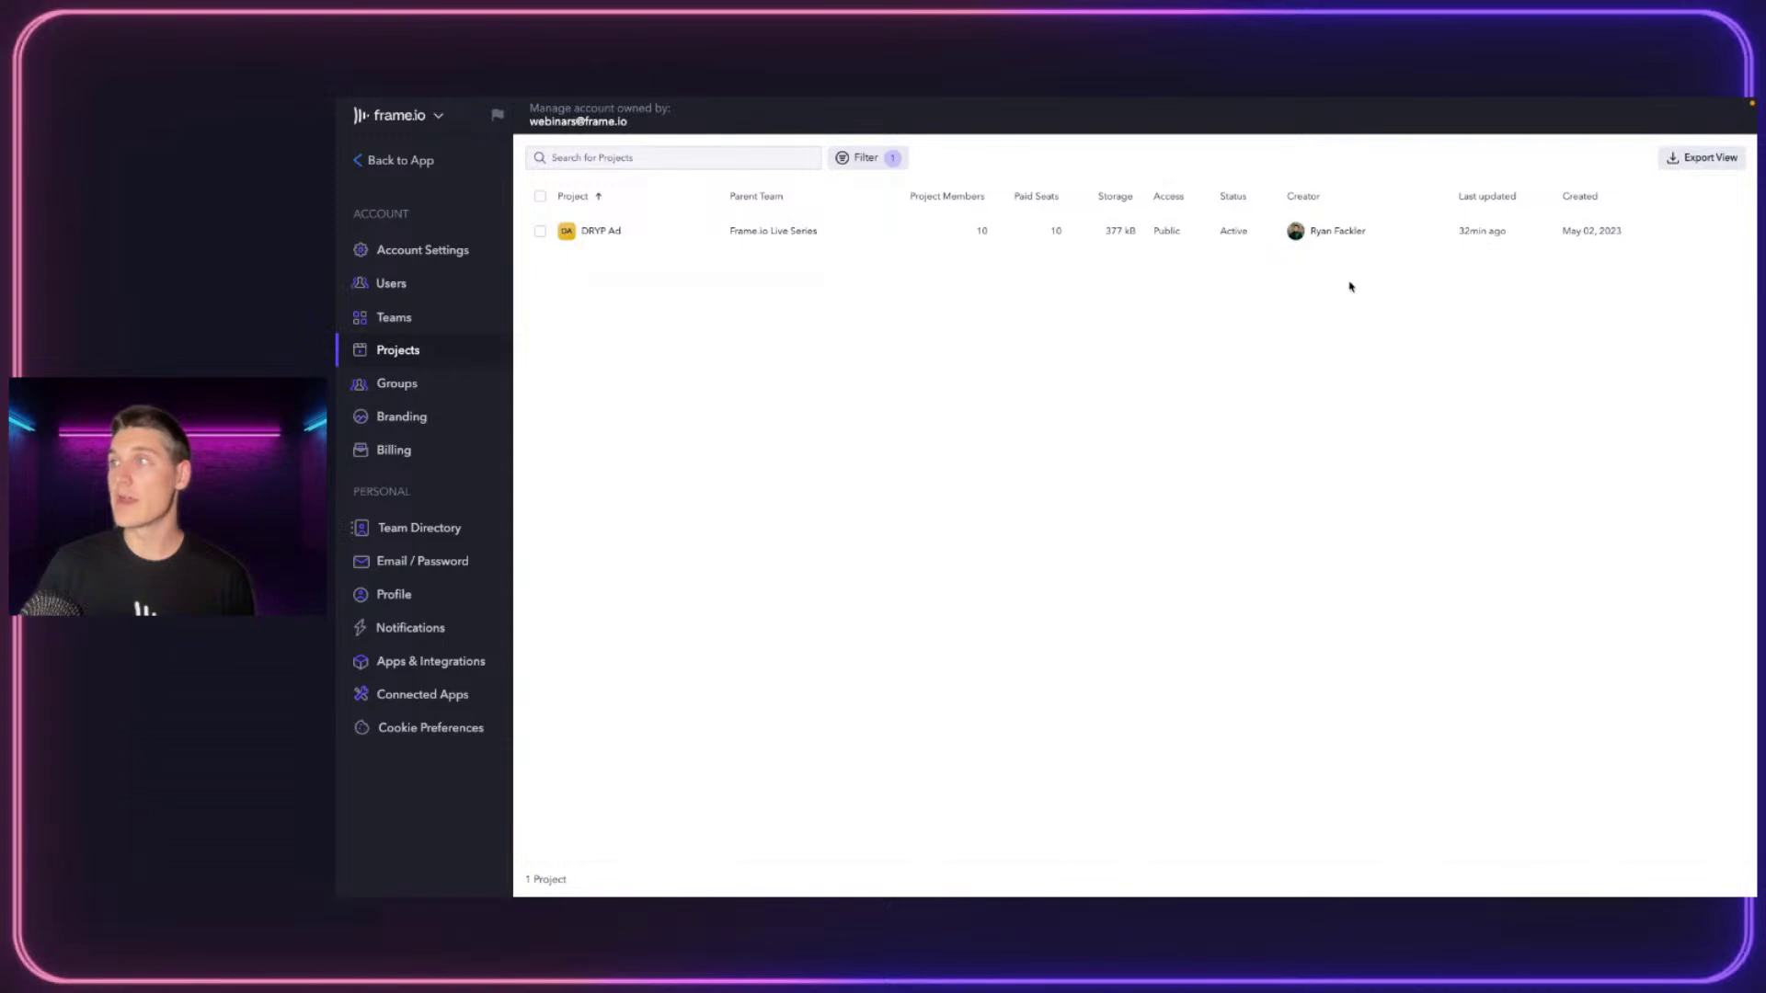
Clear the Frame.io Live Series team filter and go Back to App
left_click(866, 157)
mouse_move(962, 229)
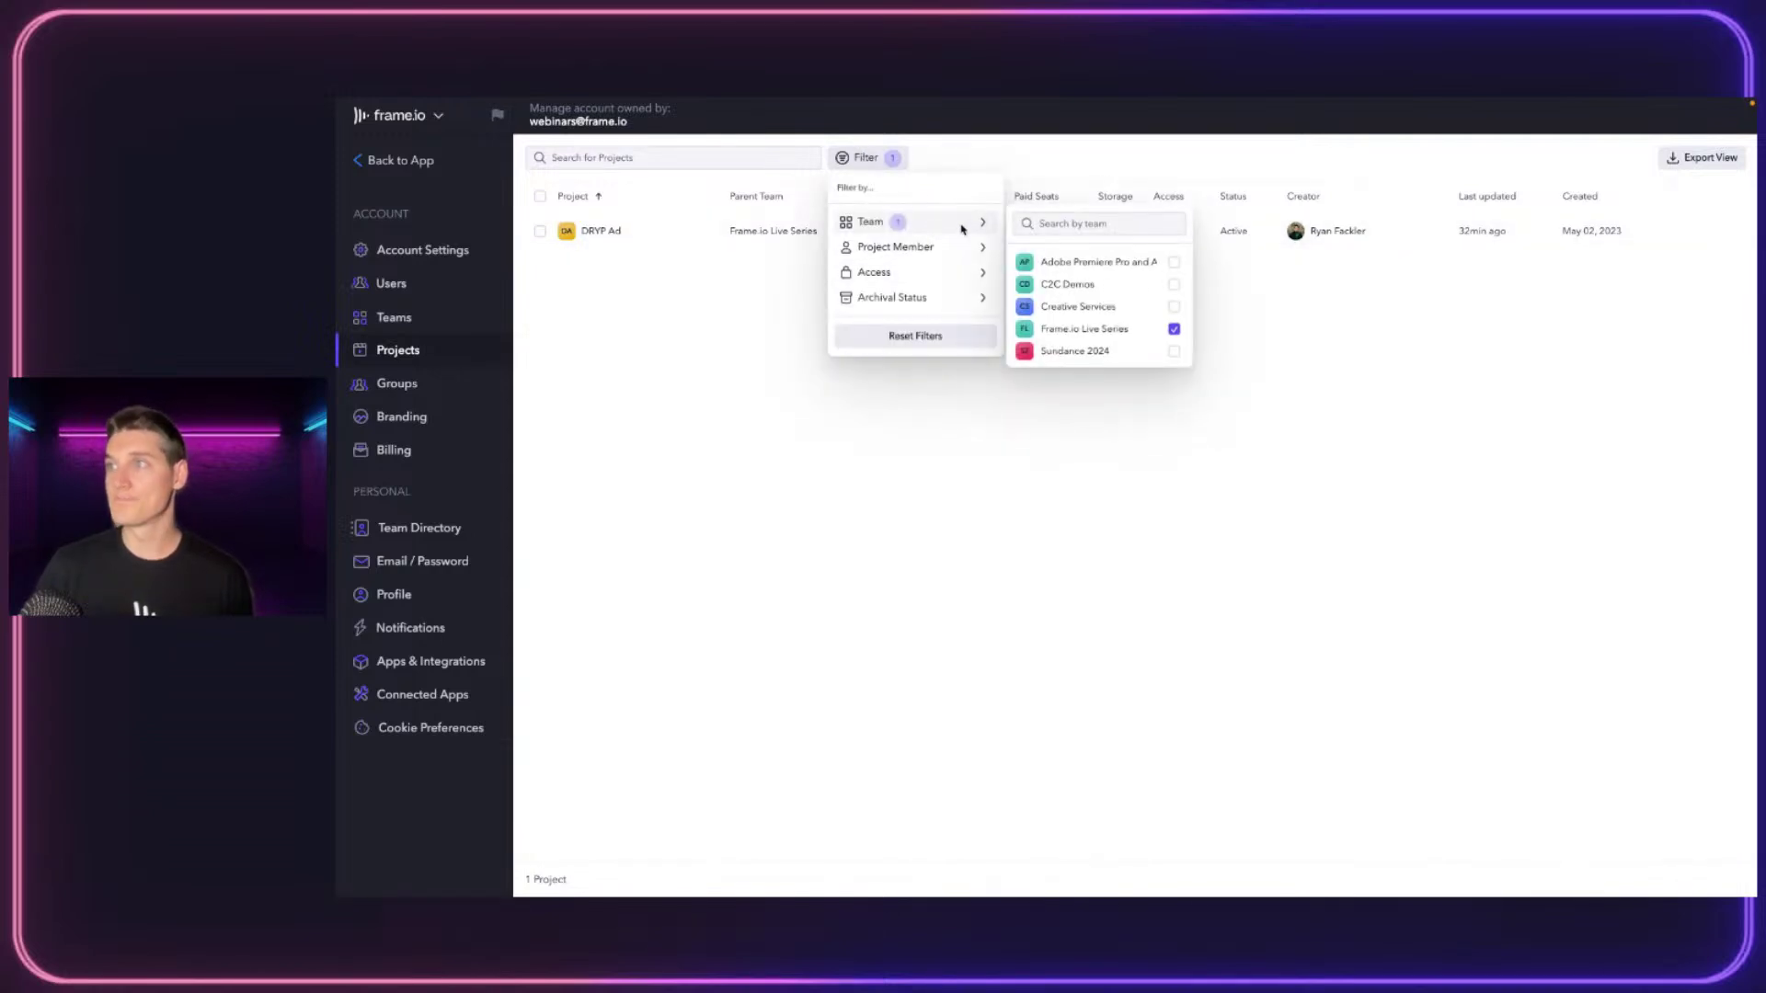
left_click(1174, 328)
left_click(1112, 159)
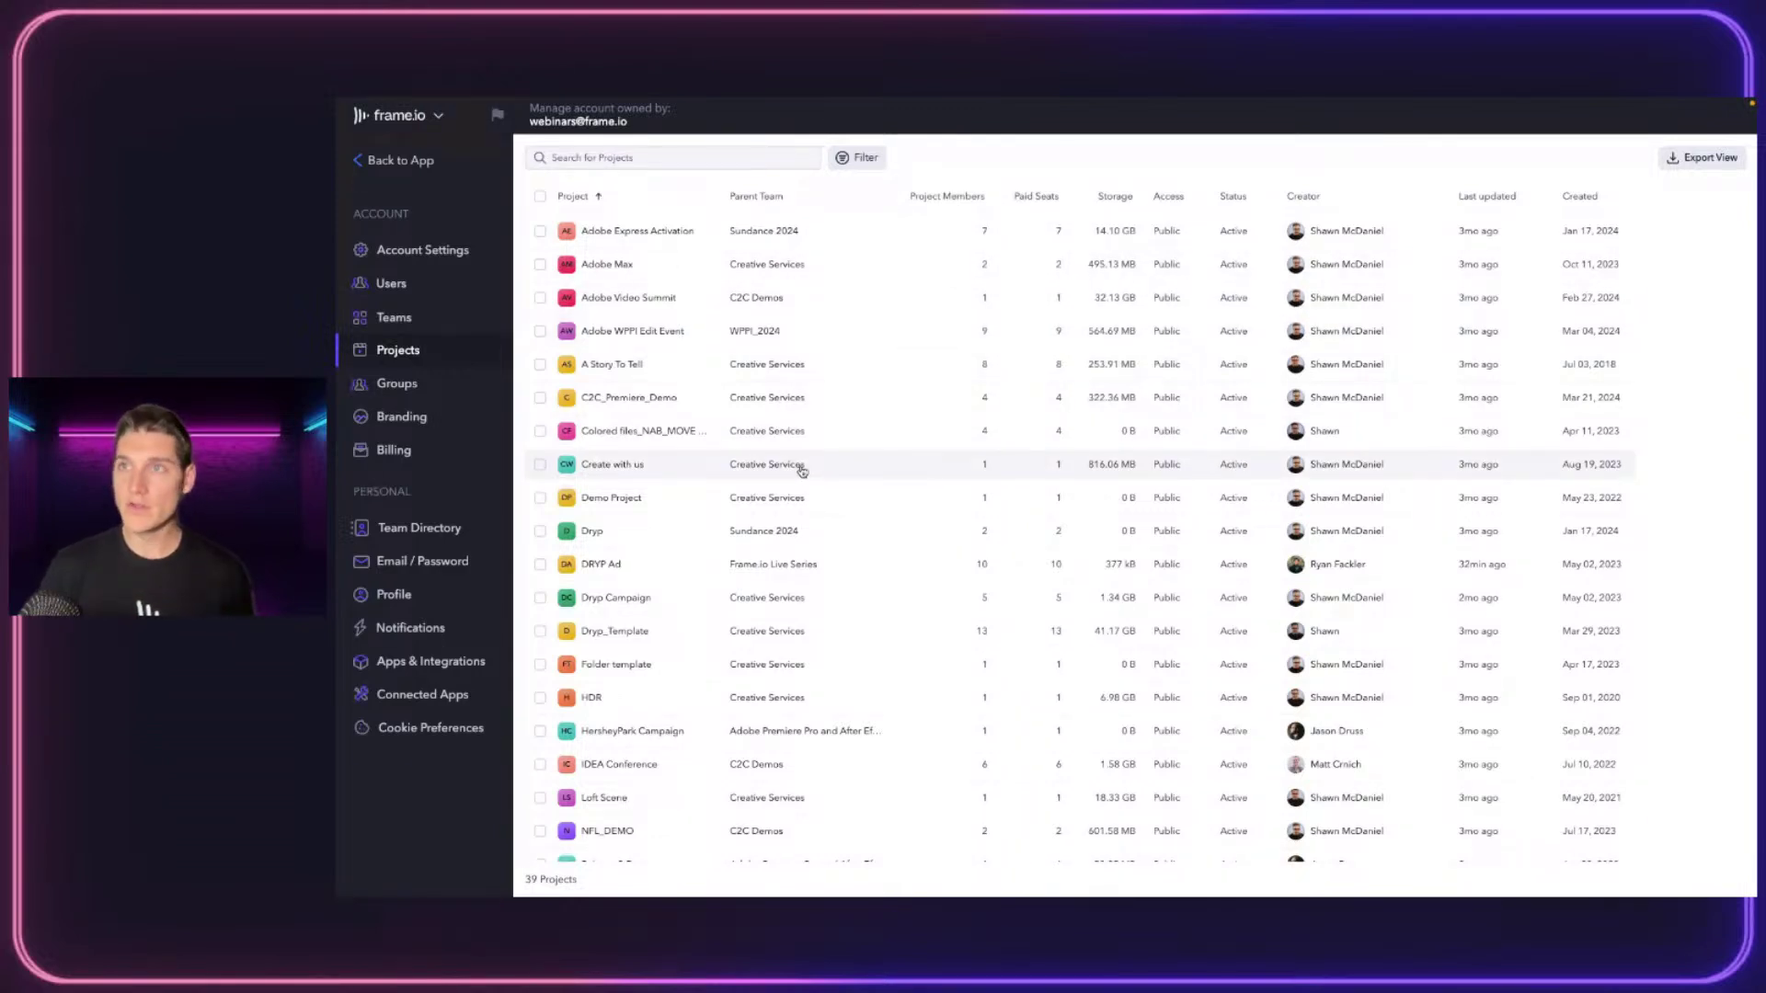
left_click(398, 165)
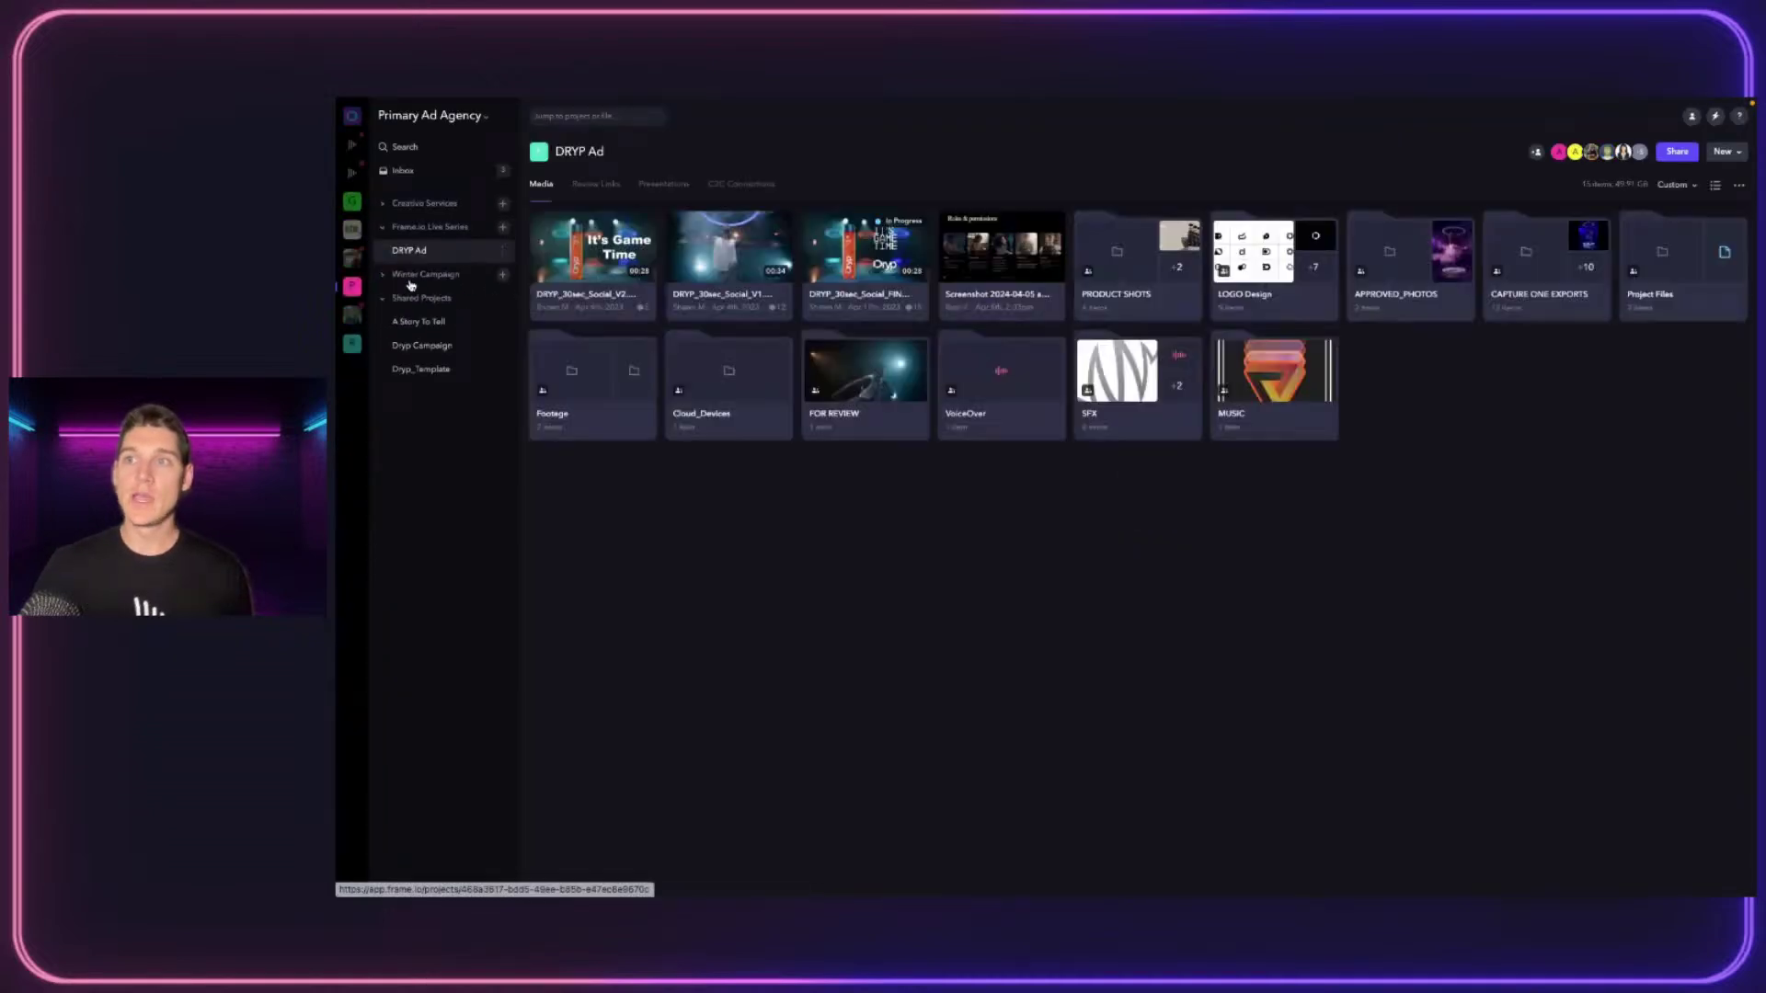
Collapse Shared Projects and Frame.io Live Series, then start a Winter Campaign project named 'Editorial'
left_click(386, 297)
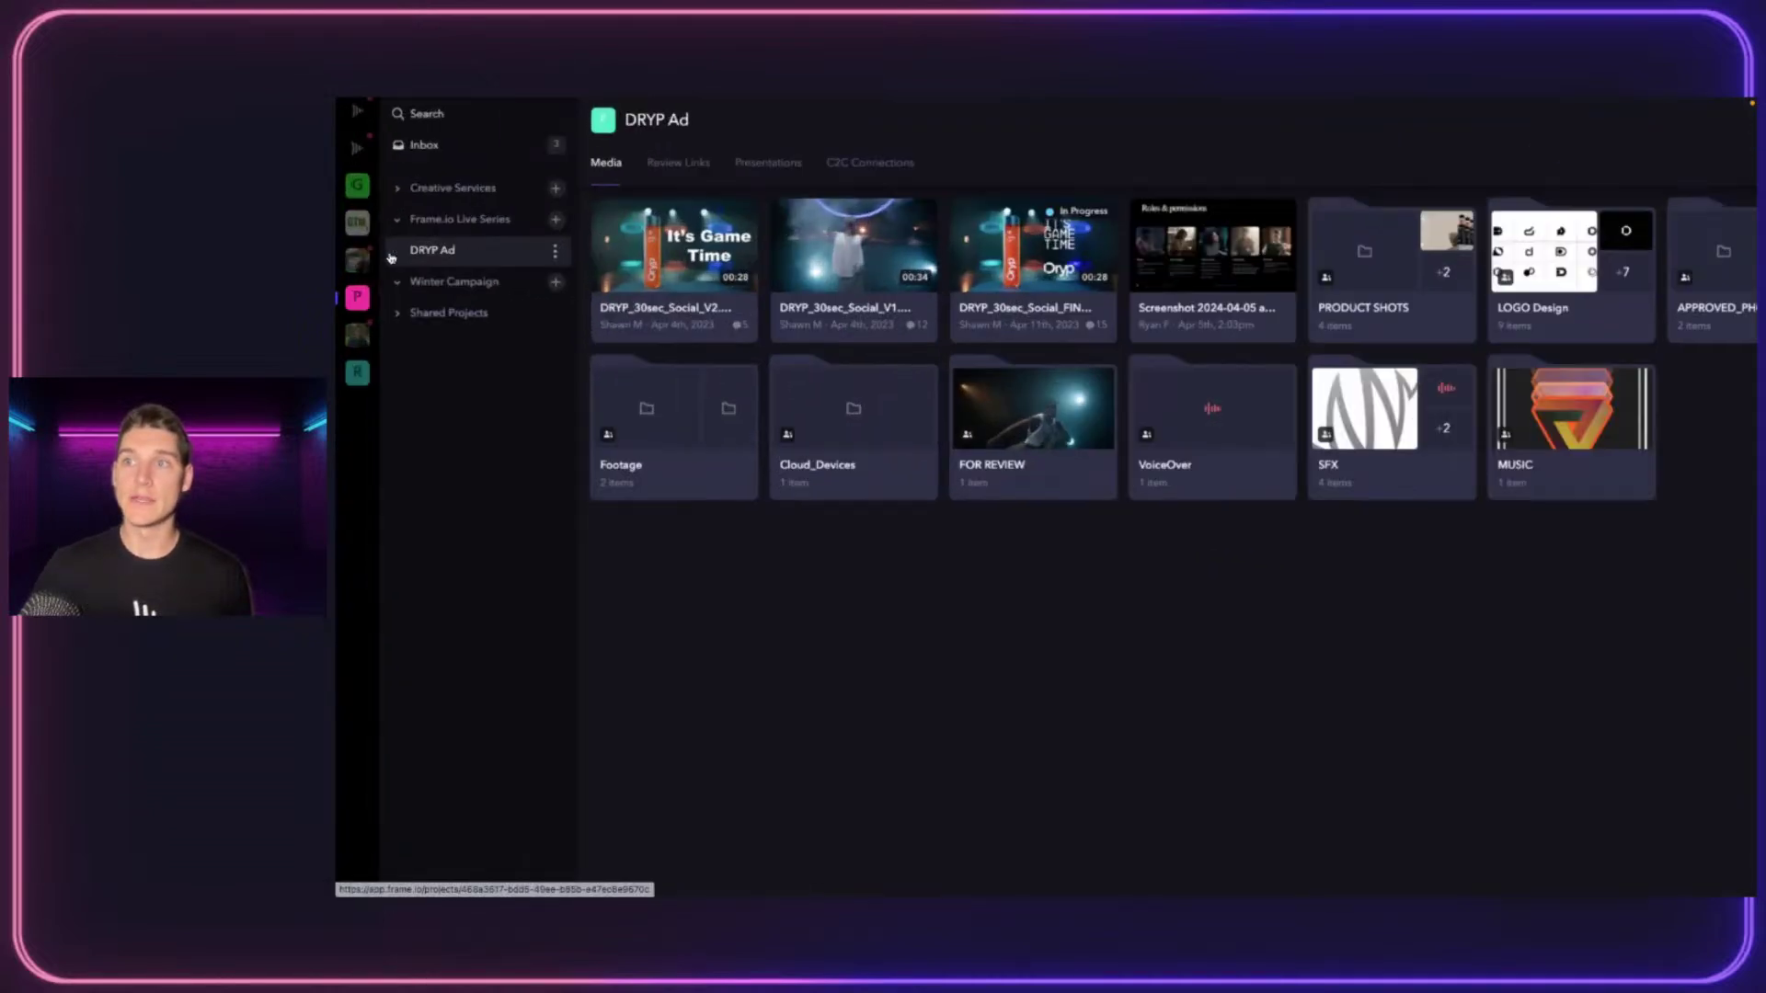
left_click(422, 220)
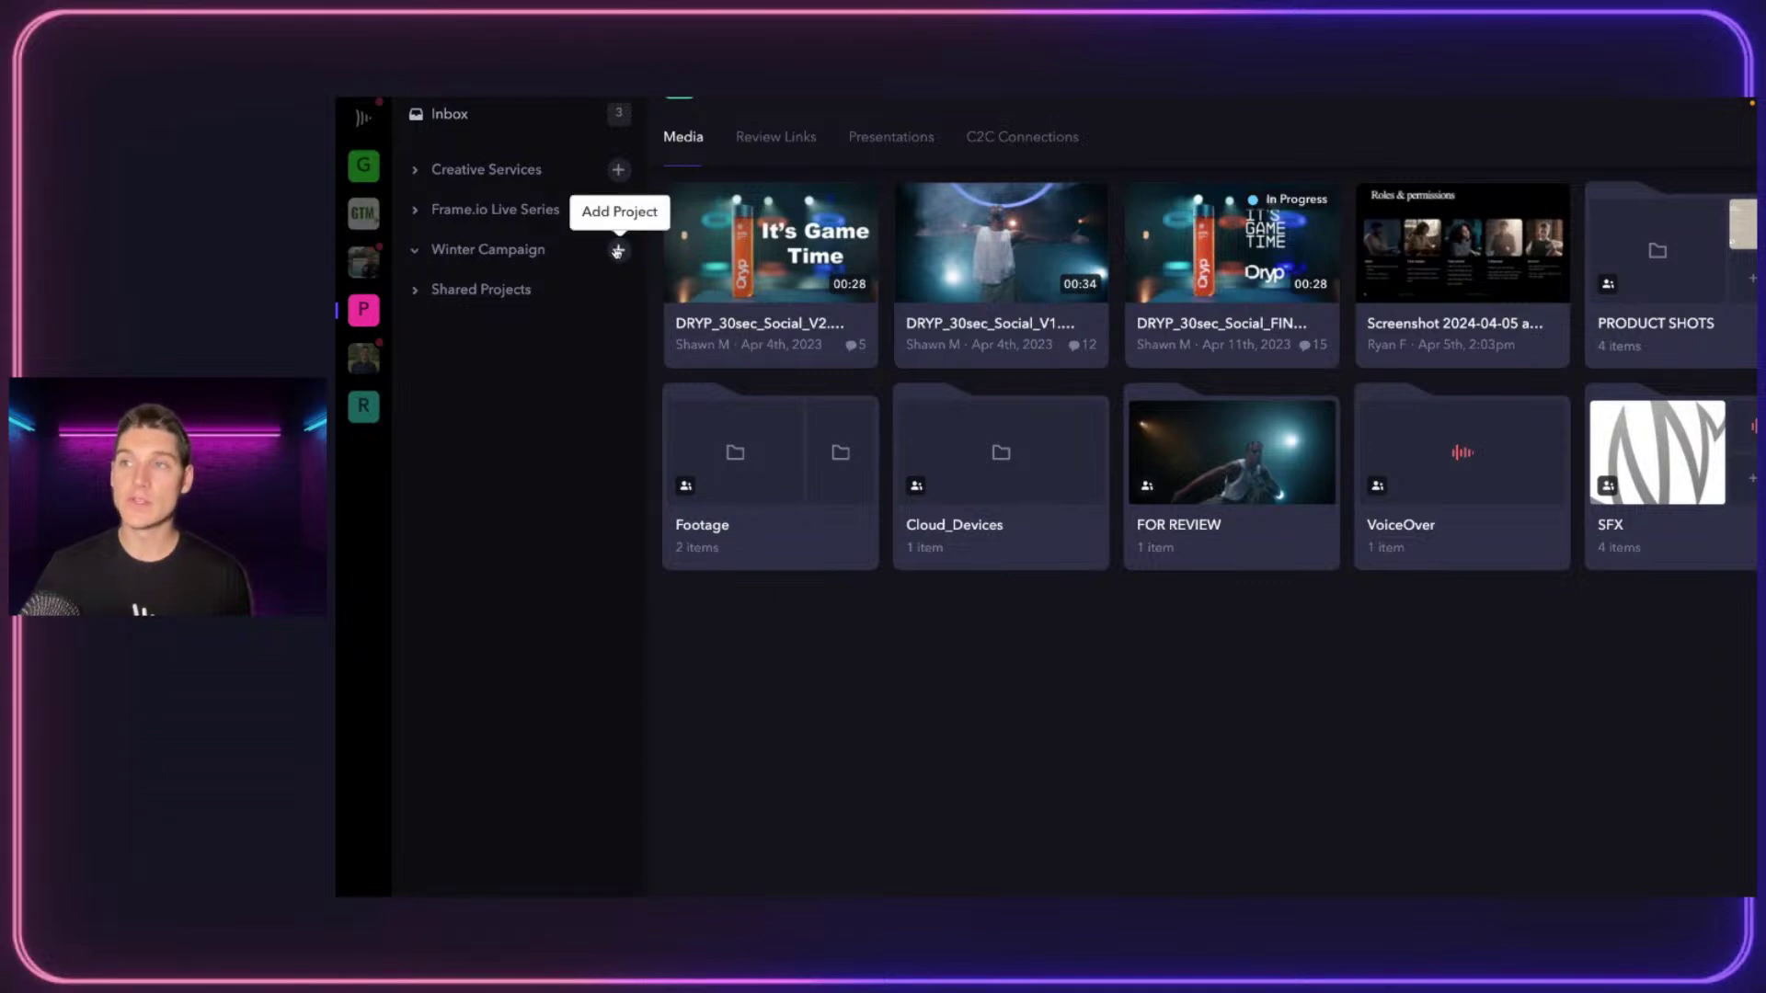
left_click(617, 251)
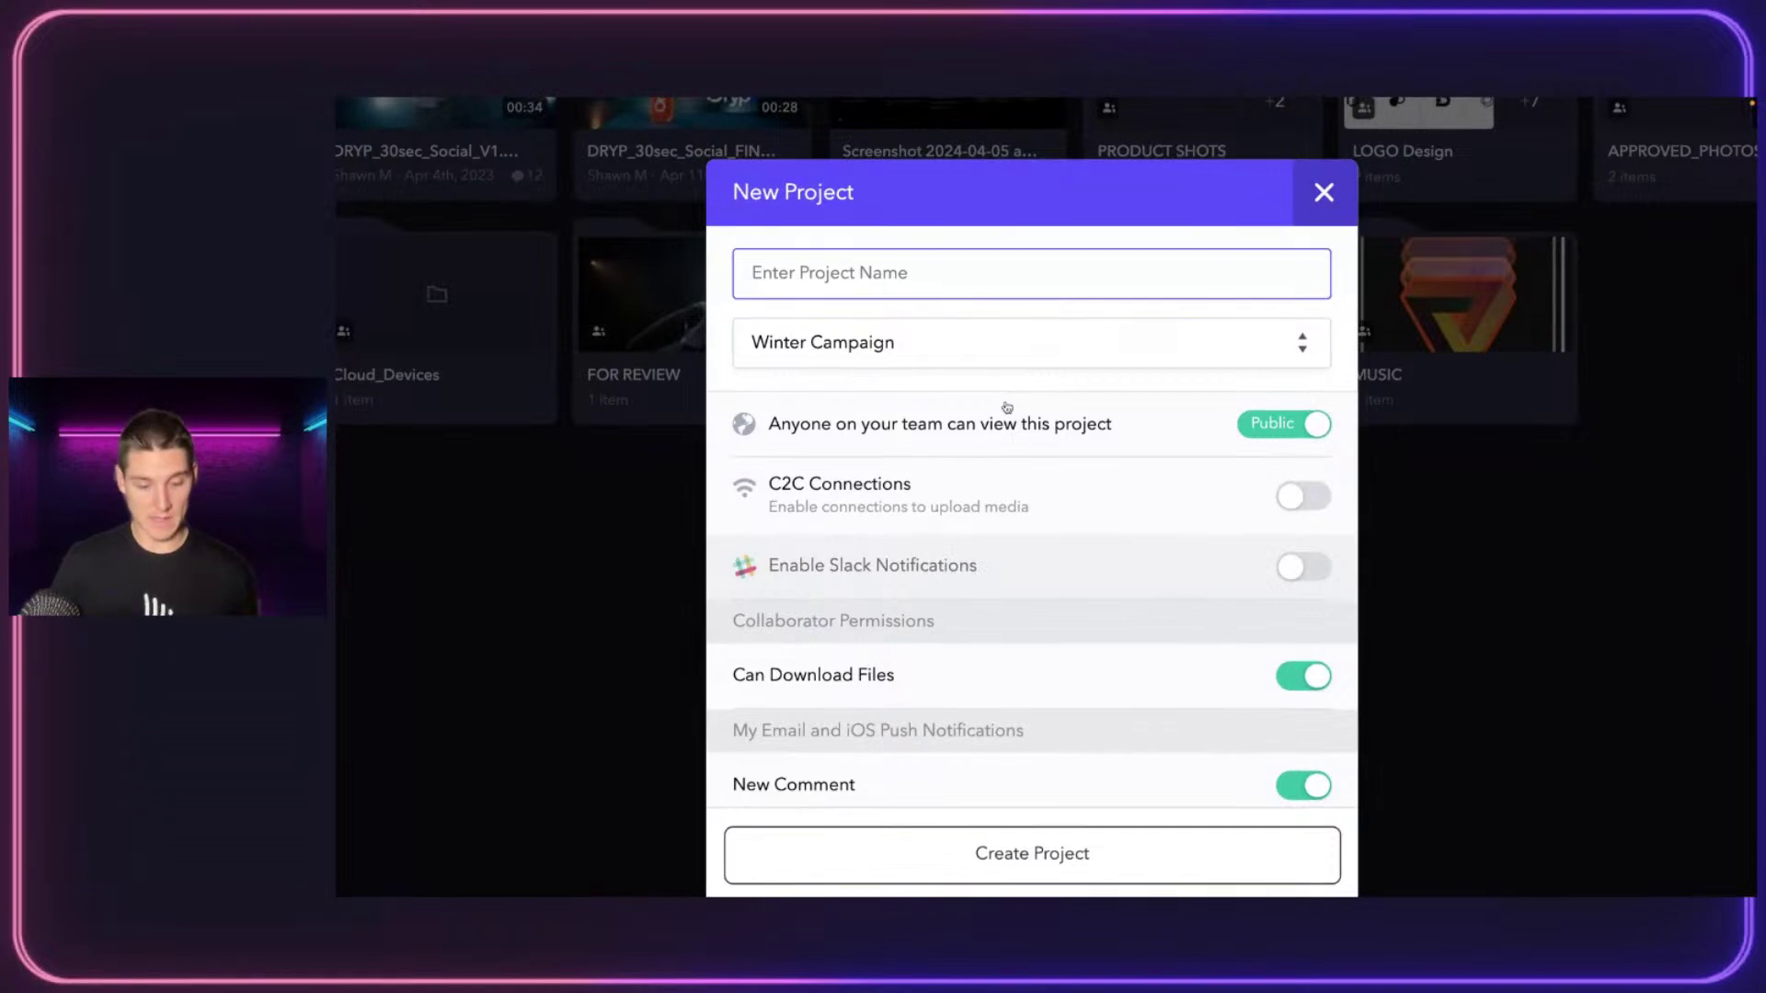
type("Editorial")
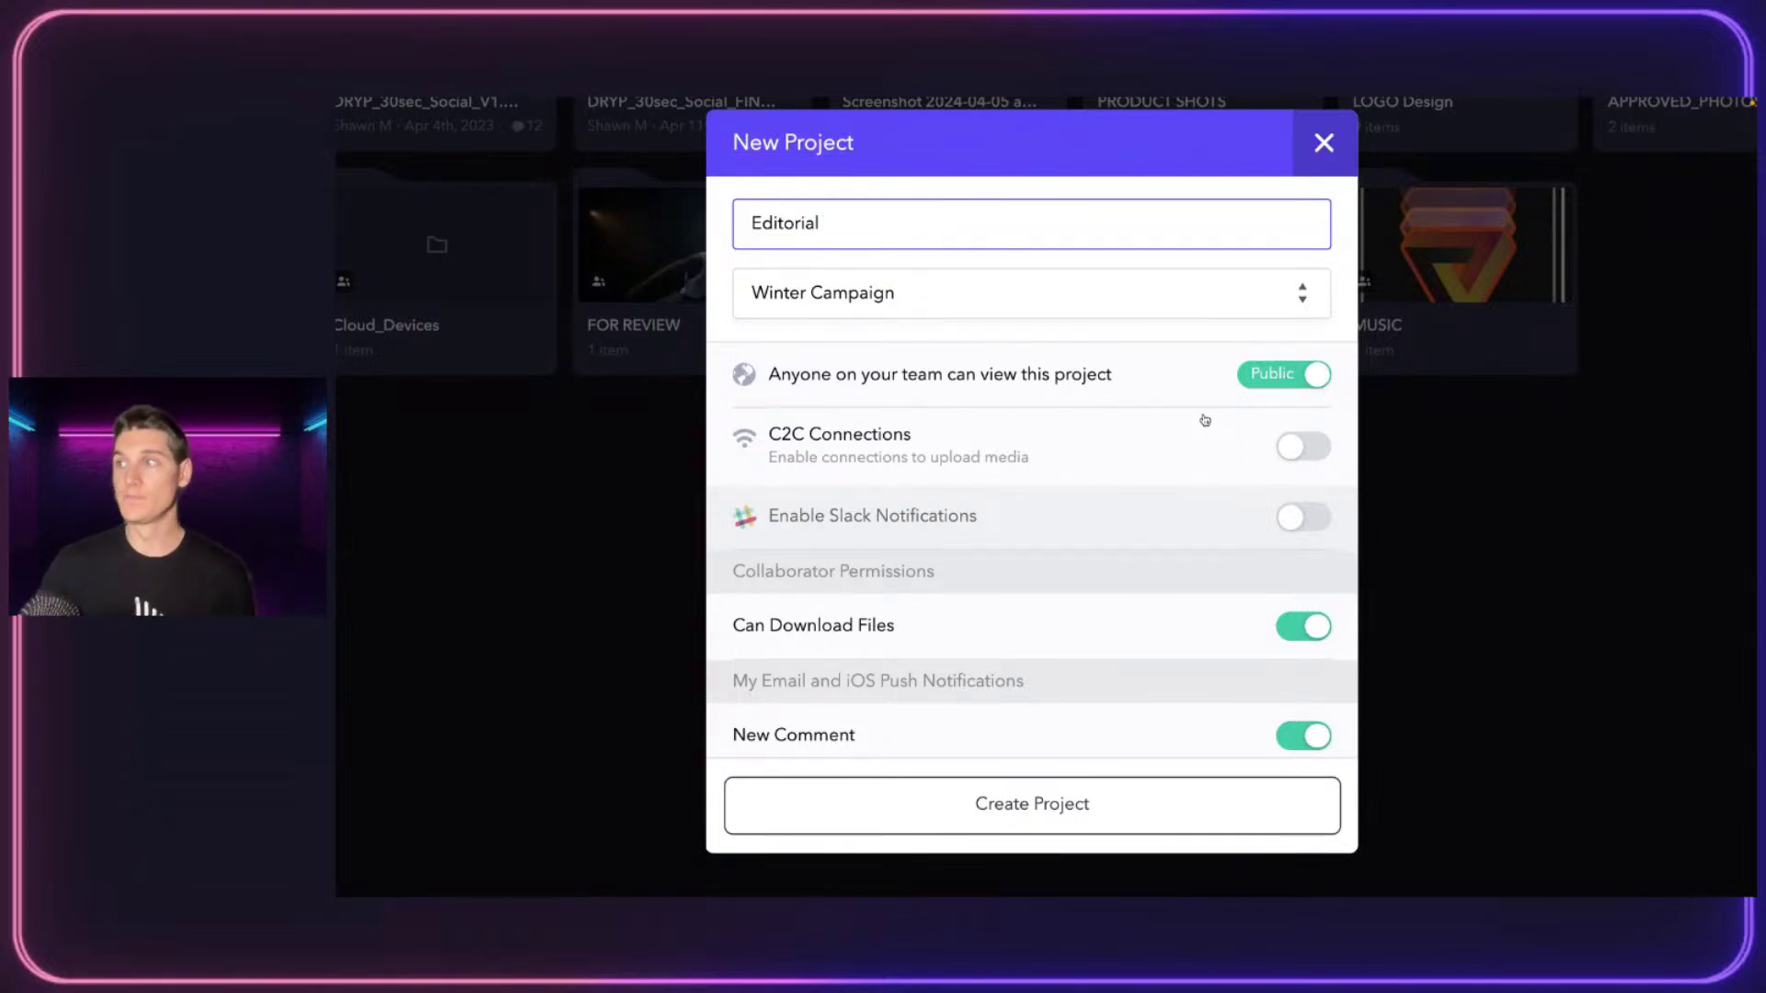
Toggle the Editorial project to Private and back to Public, then create it
left_click(1284, 376)
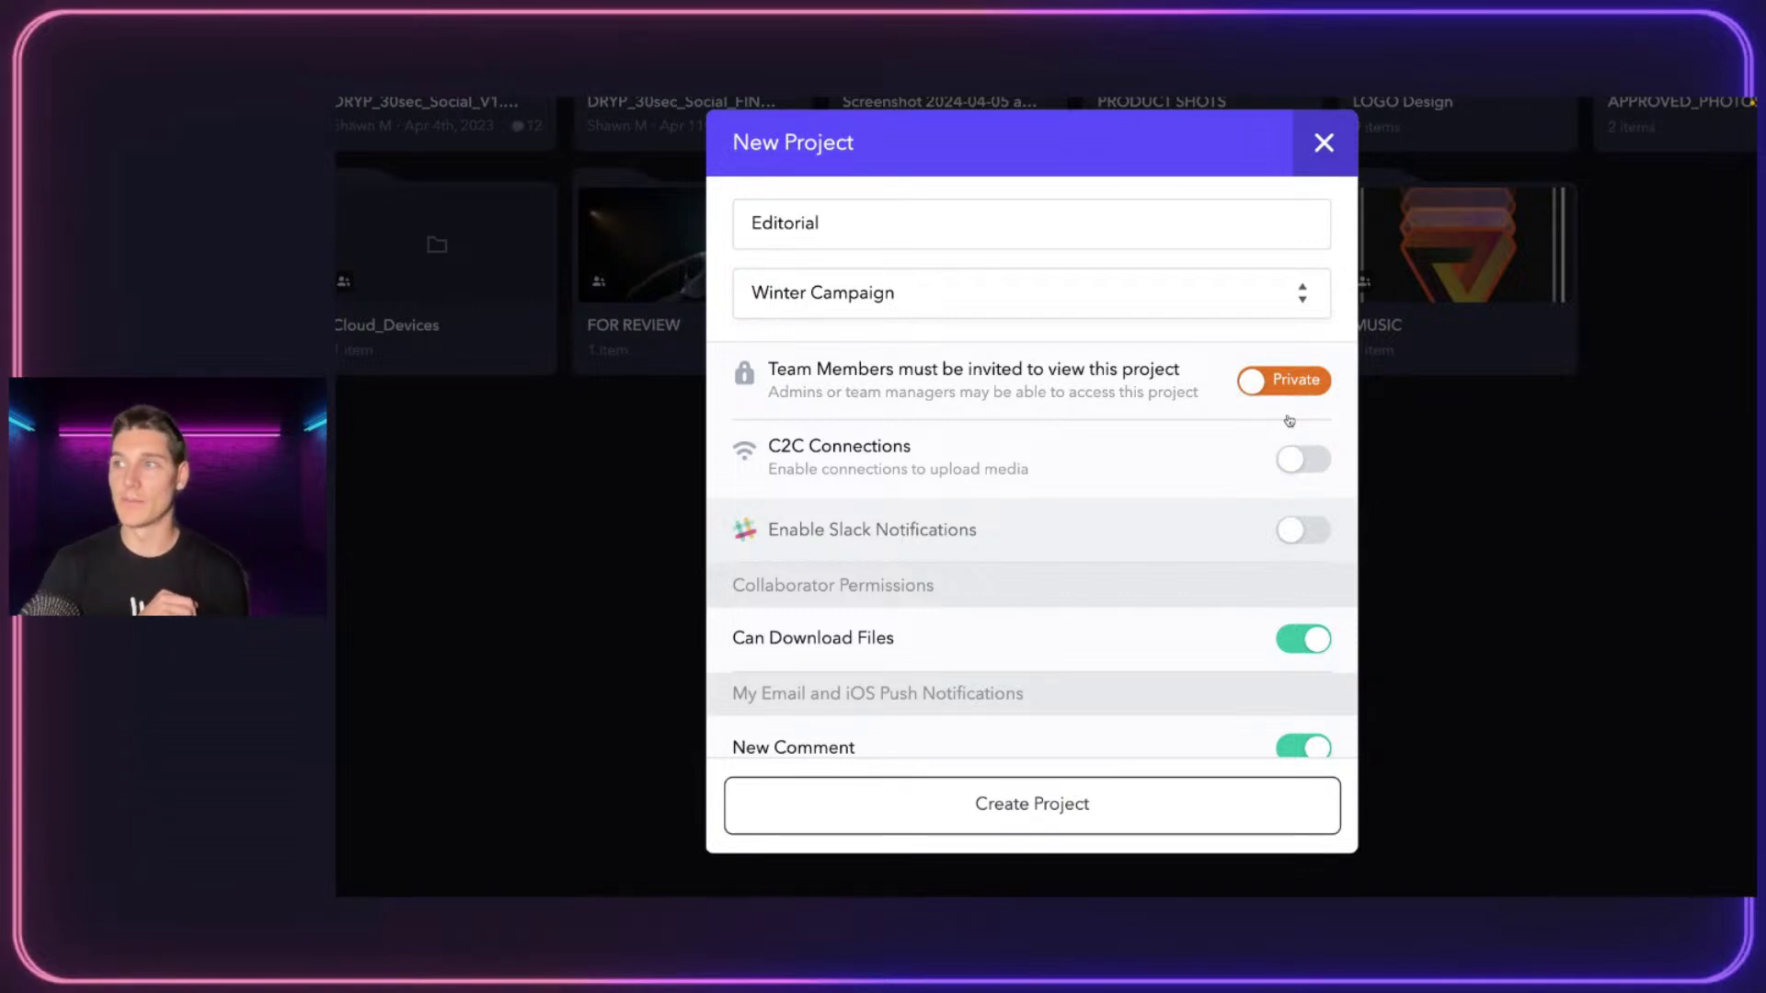
left_click(1288, 381)
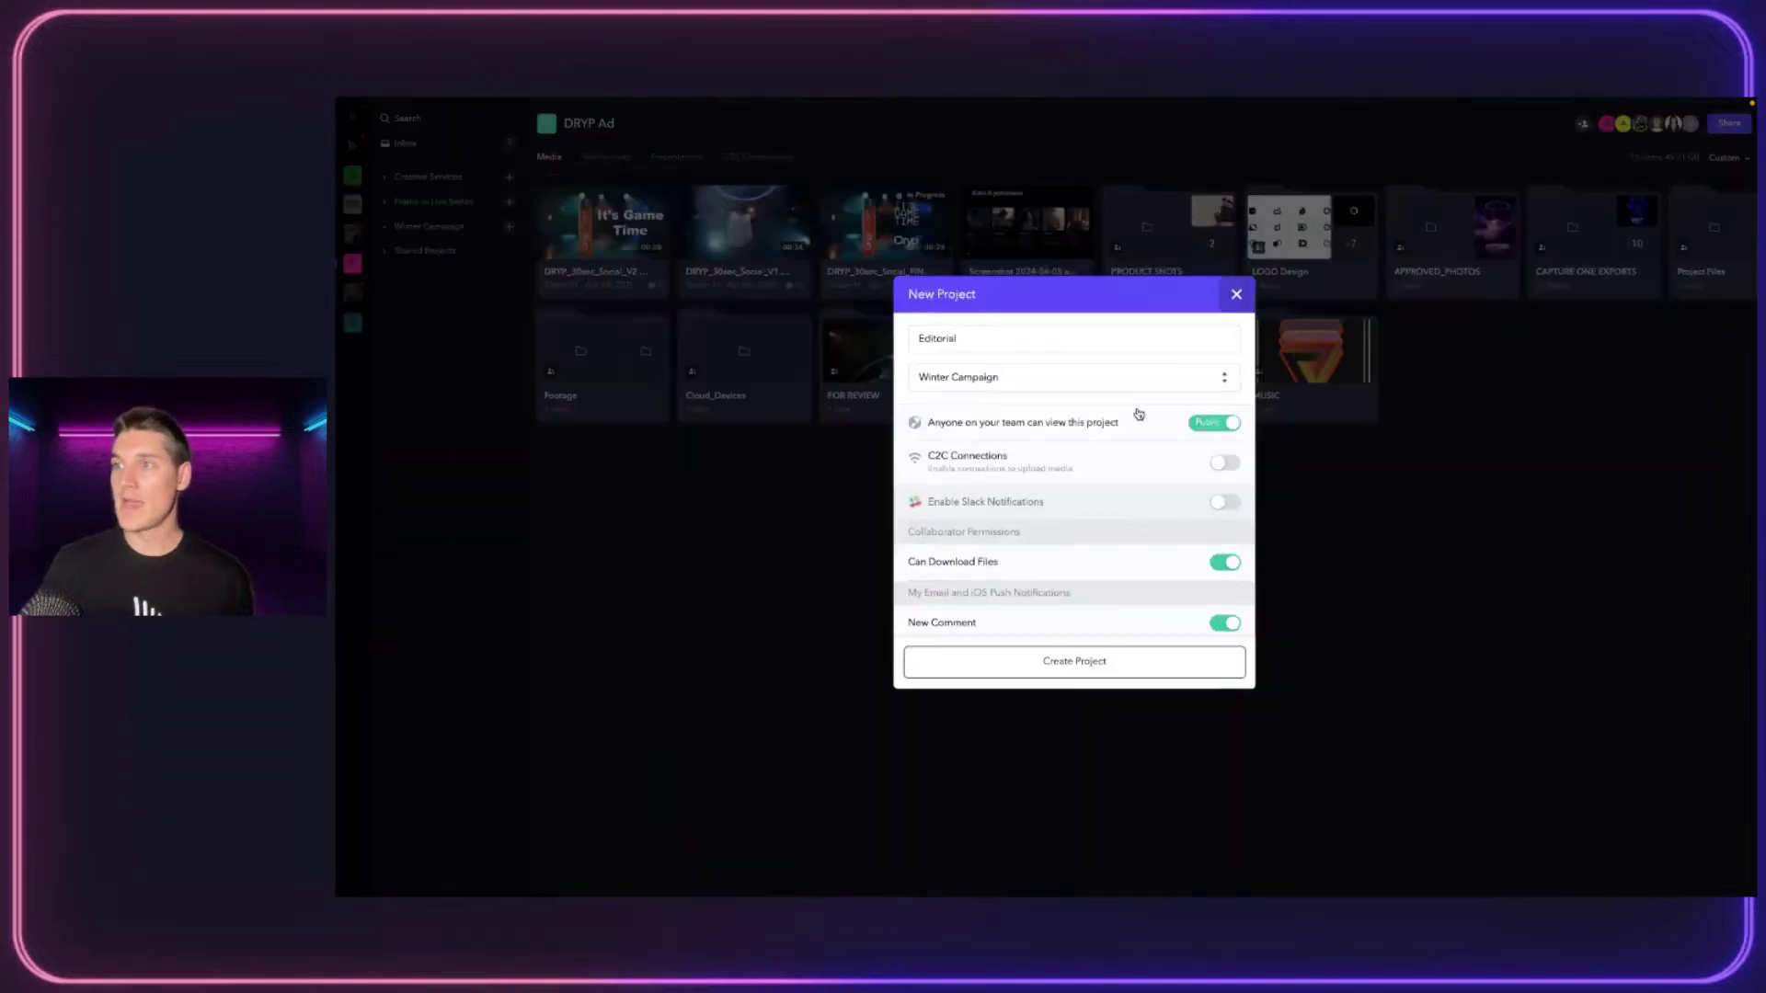
scroll(1139, 453, "down", 2)
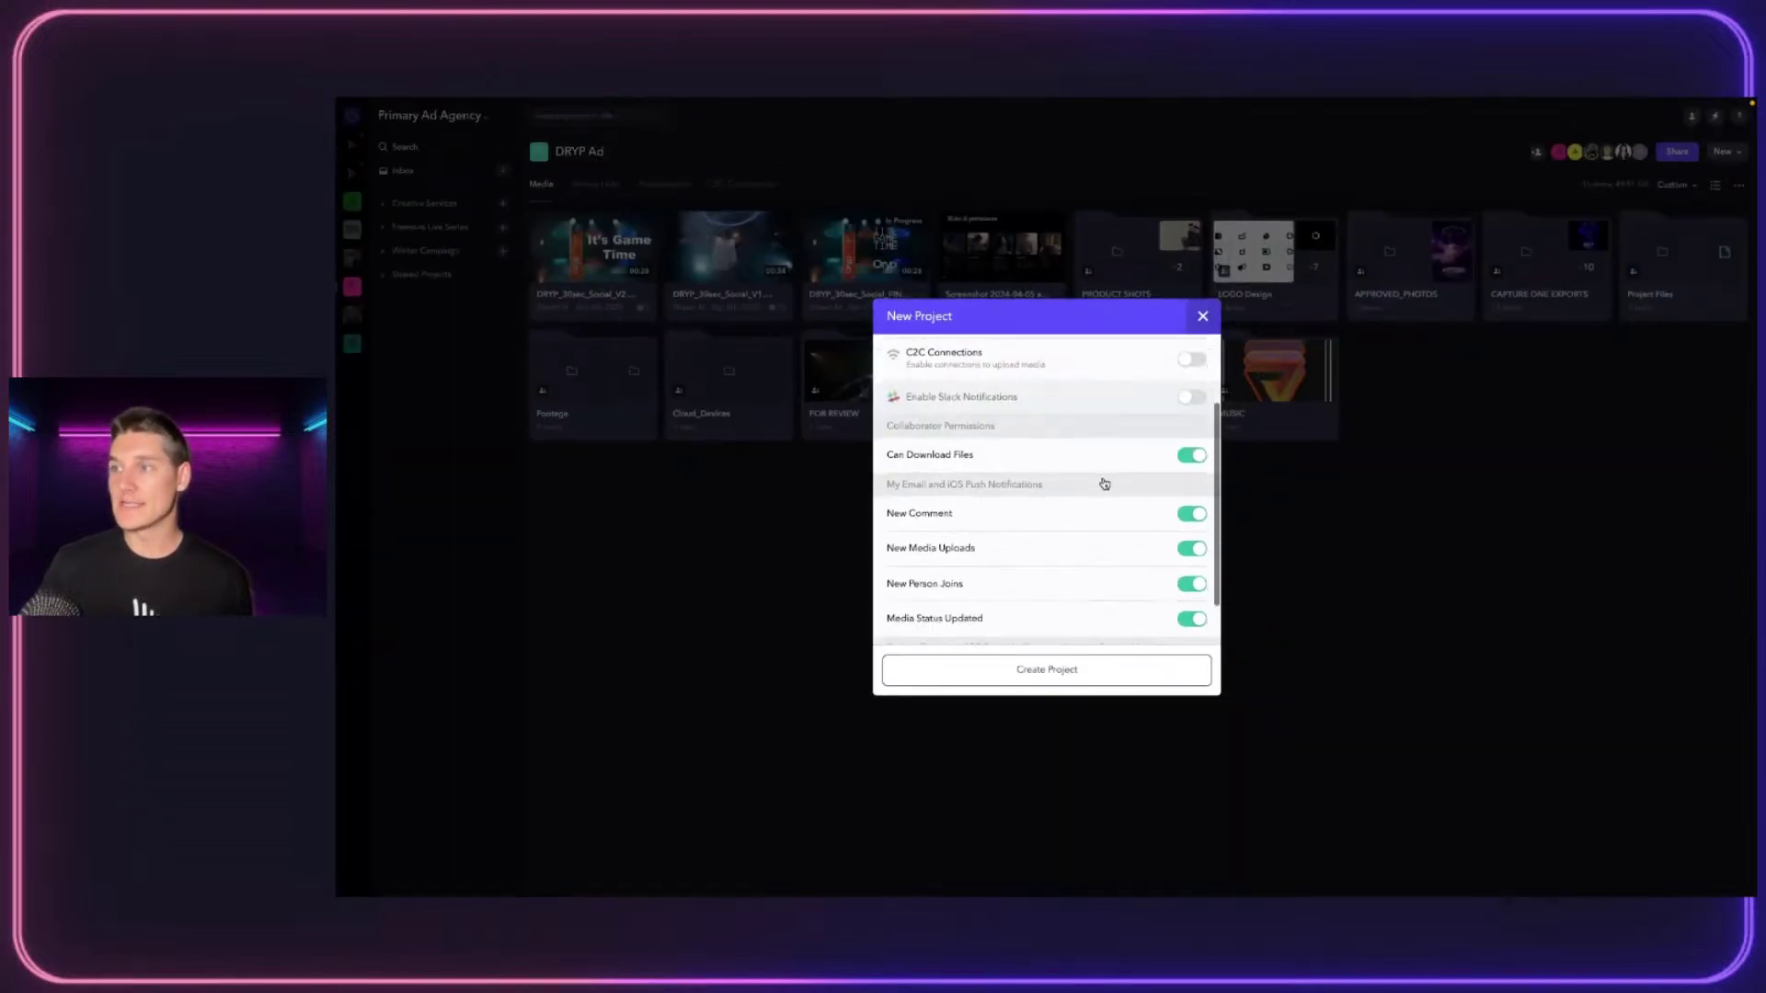
scroll(1190, 444, "down", 2)
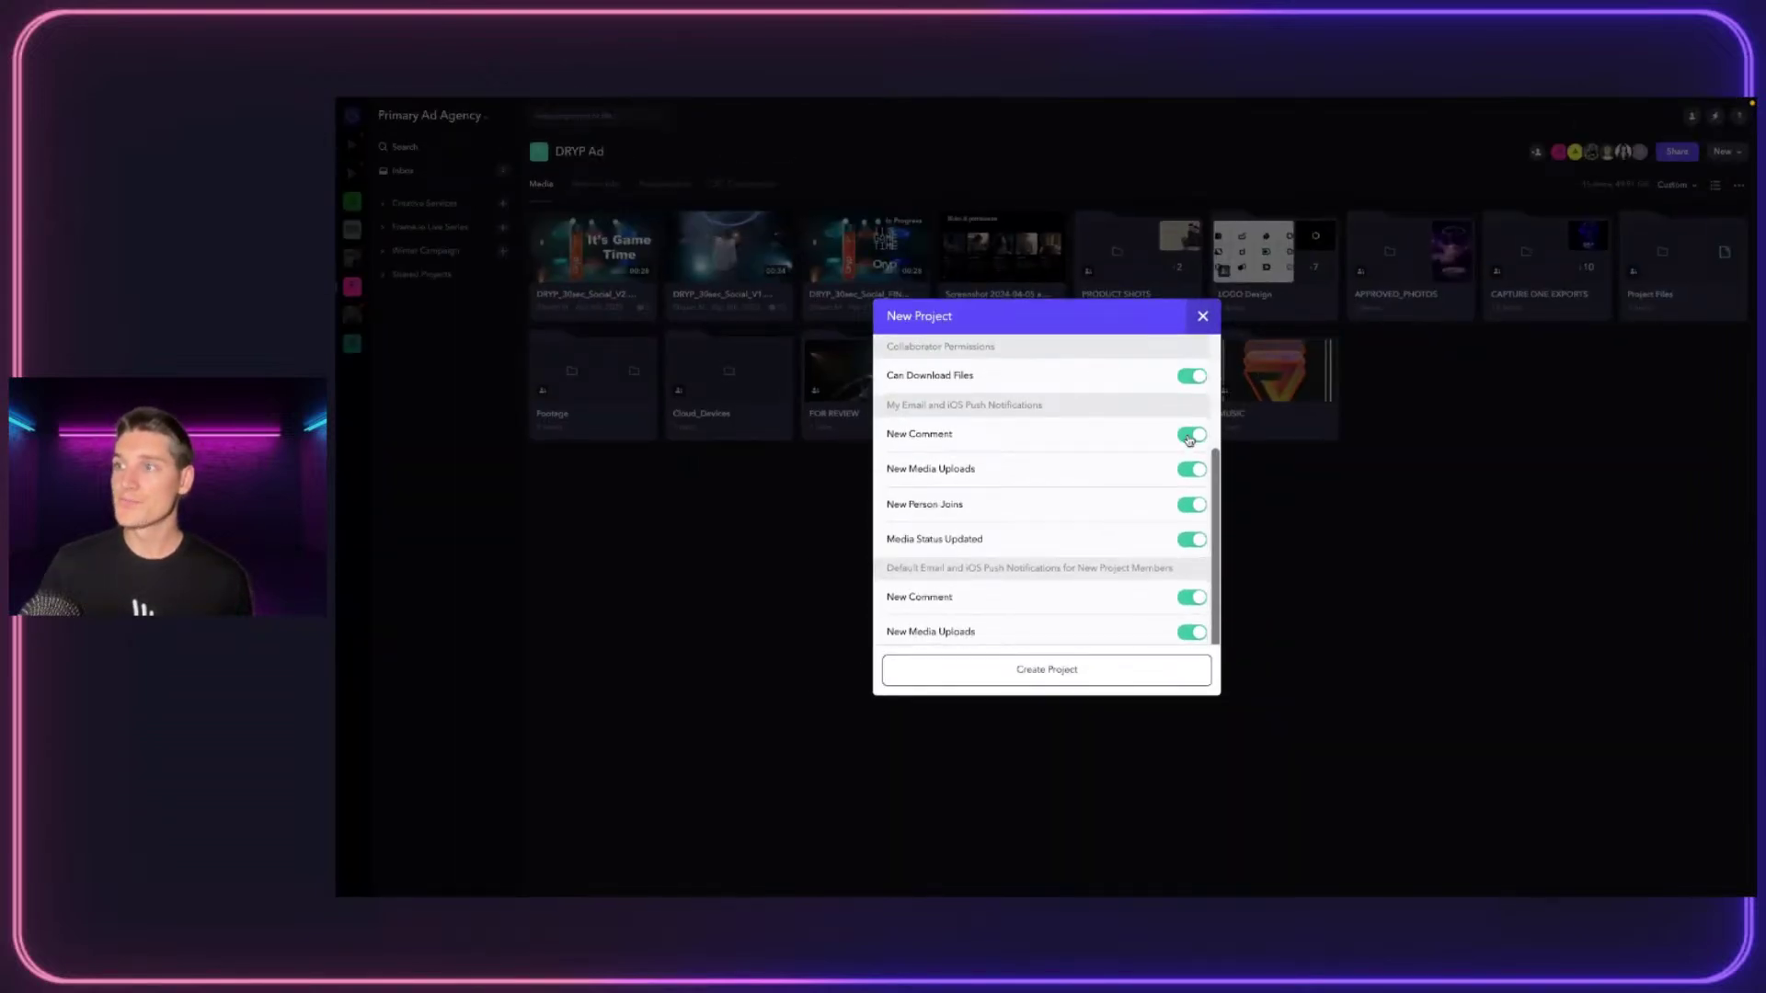
scroll(1149, 433, "down", 1)
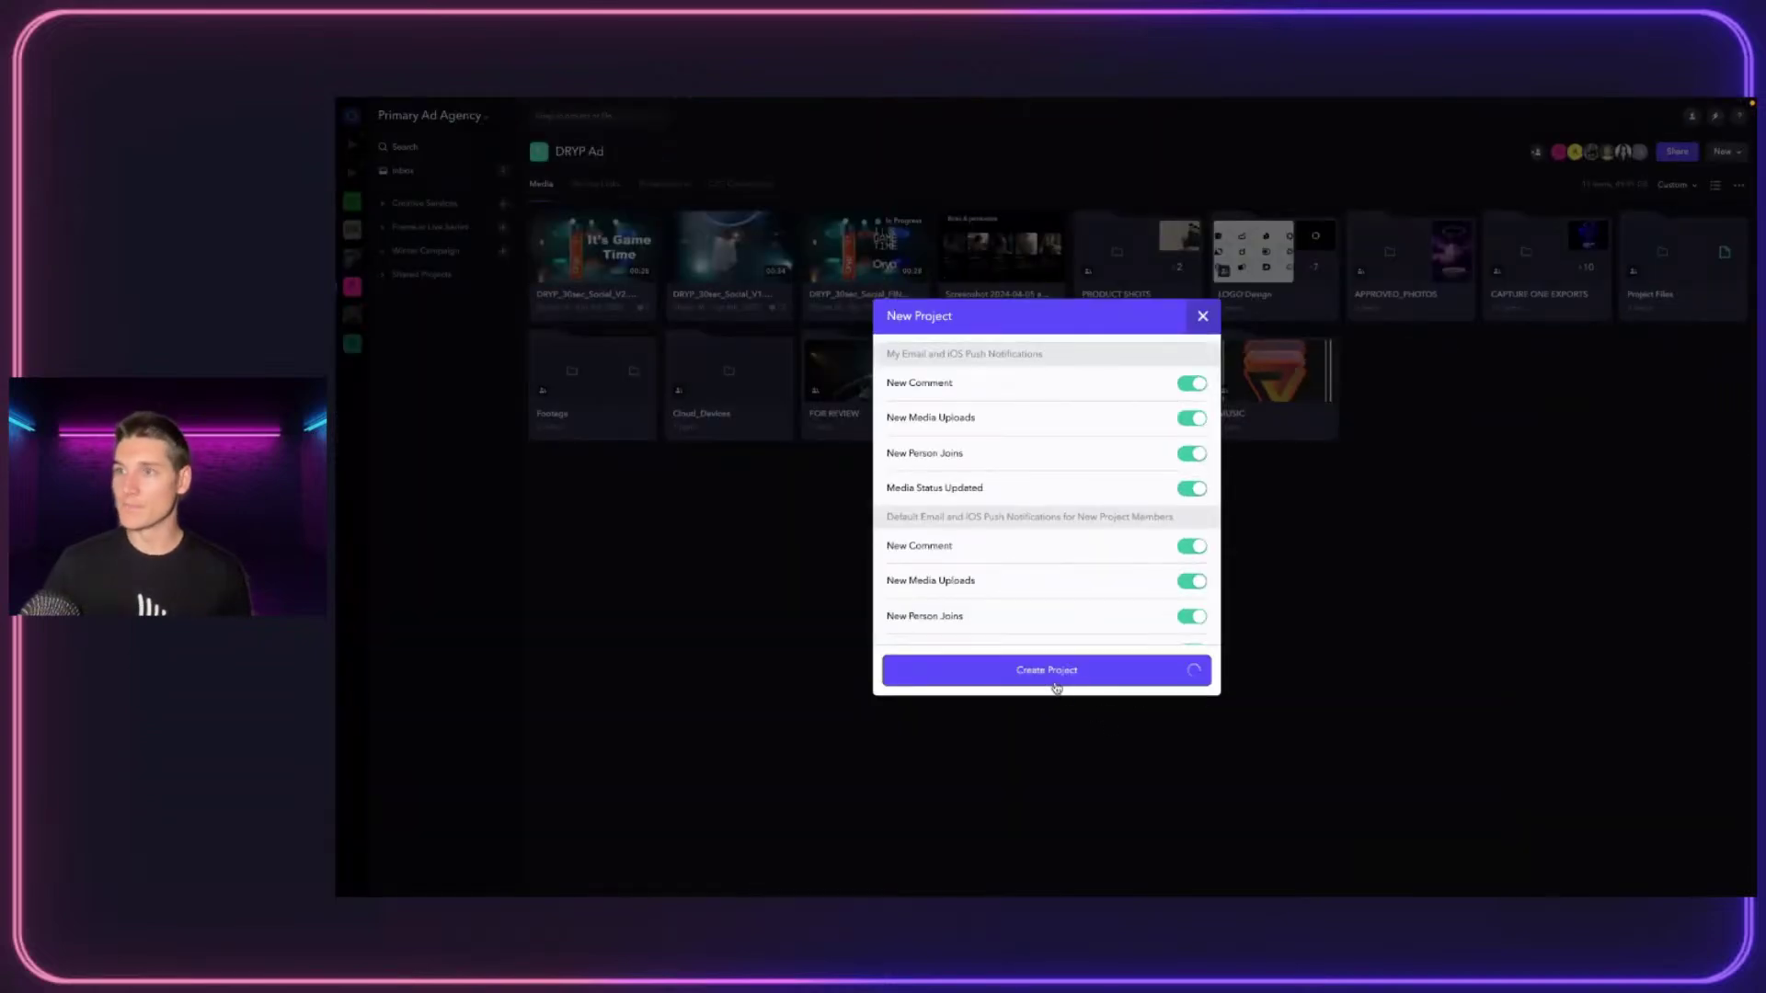
left_click(980, 884)
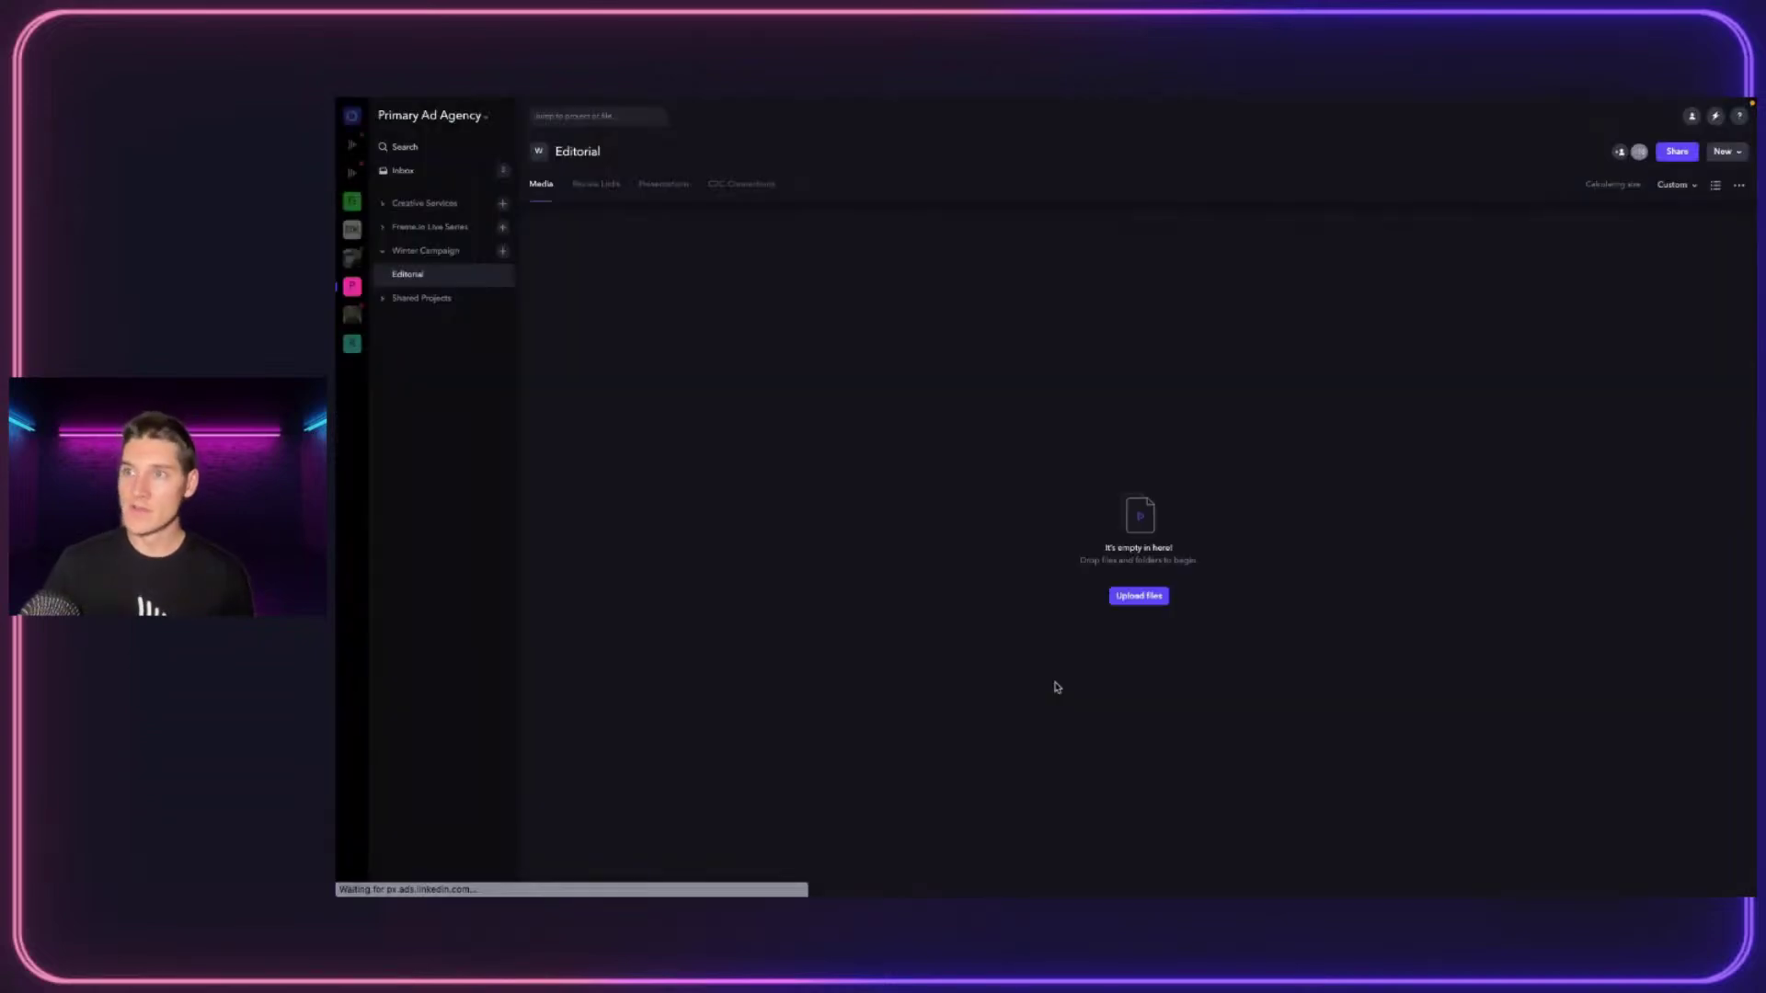
Filter the account's Manage projects table by the Winter Campaign team so only Editorial remains
left_click(426, 118)
left_click(432, 243)
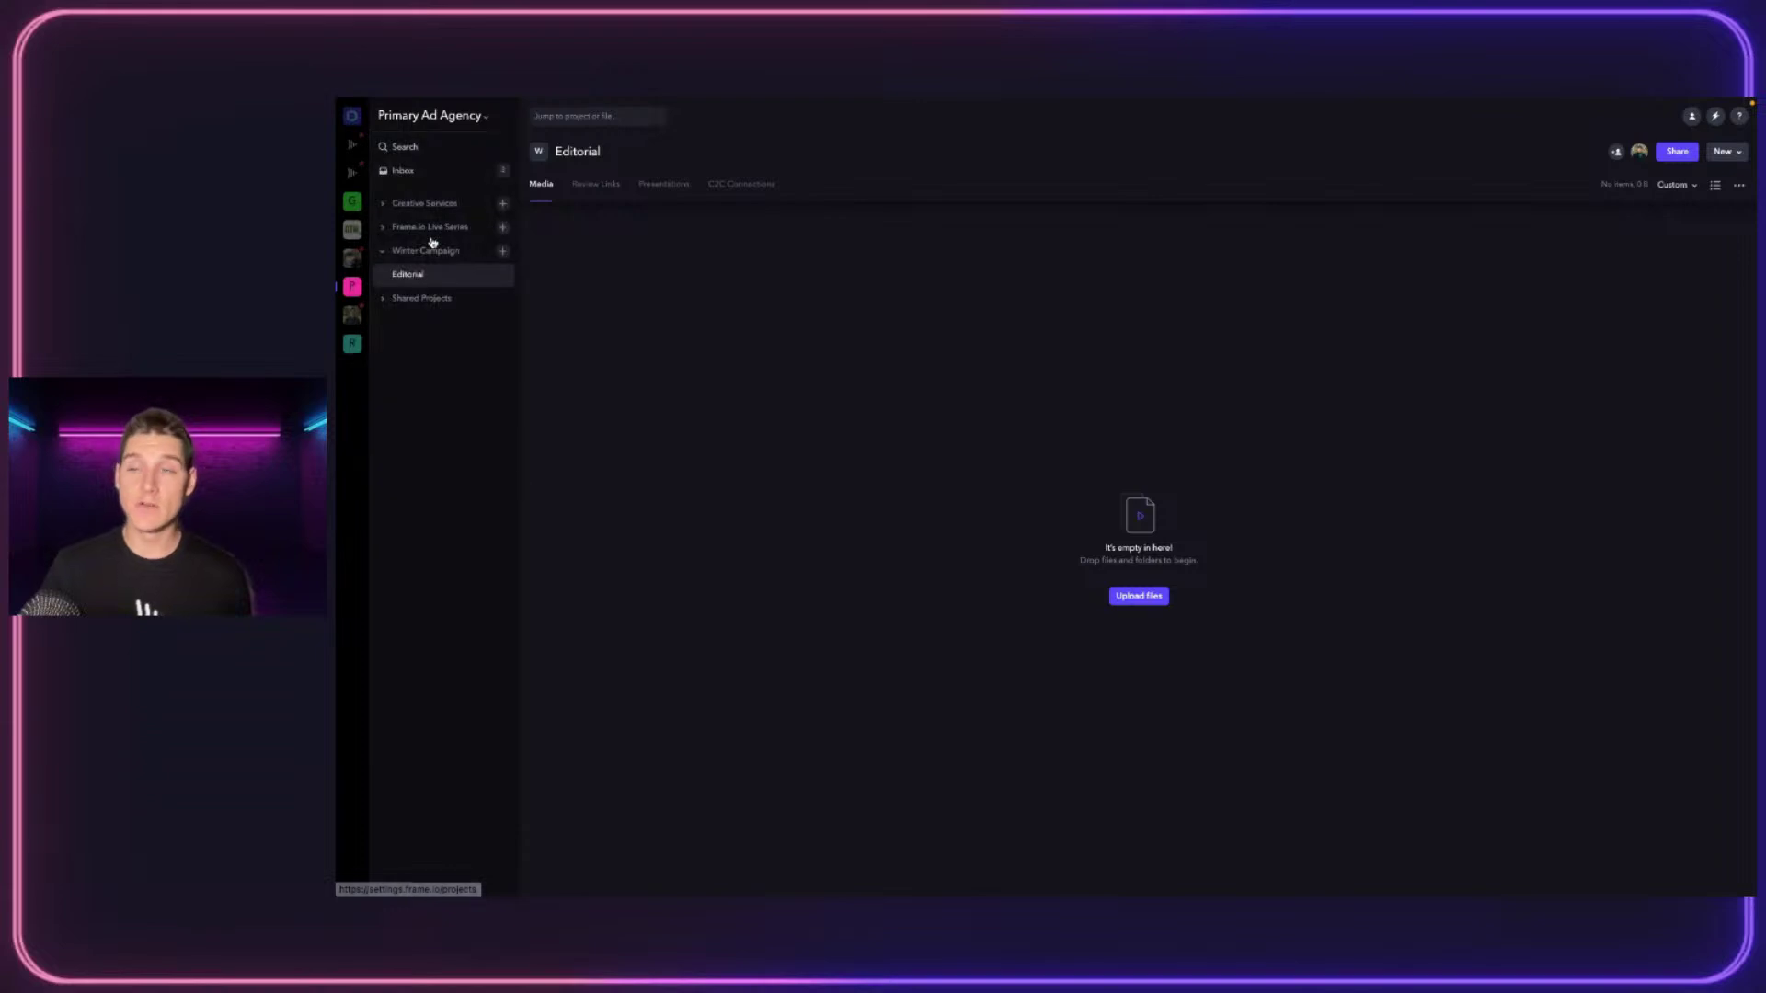
left_click(870, 158)
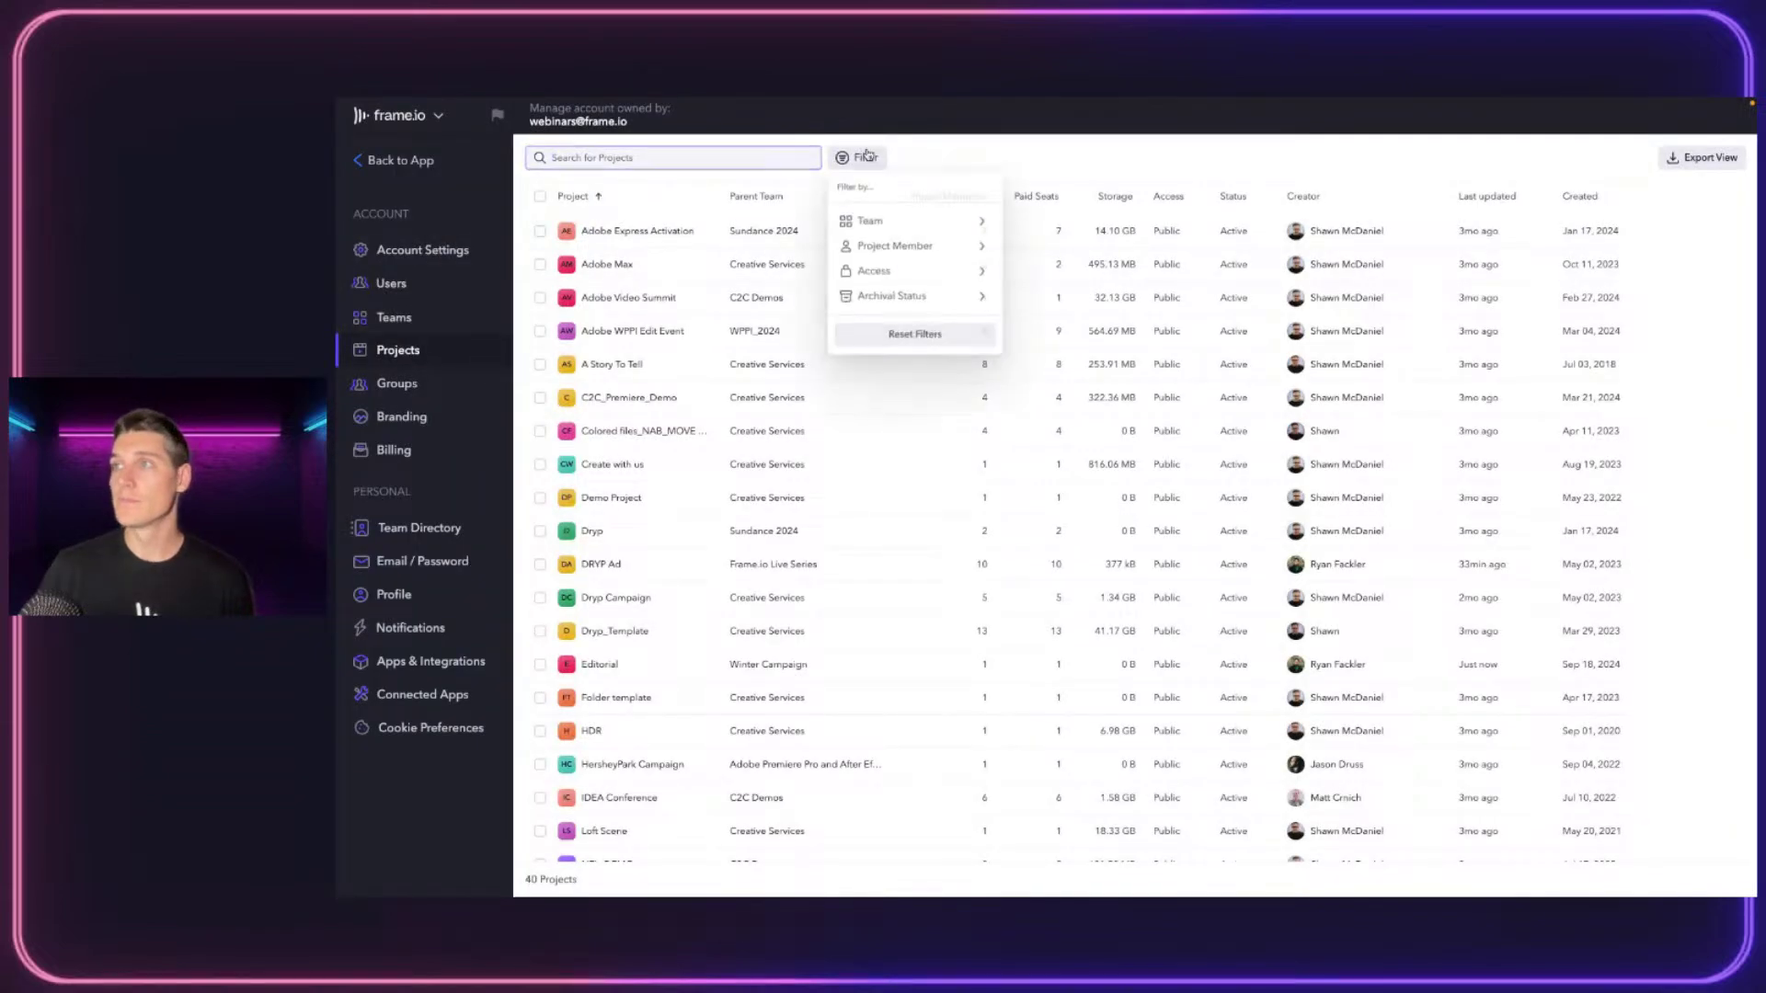
mouse_move(897, 220)
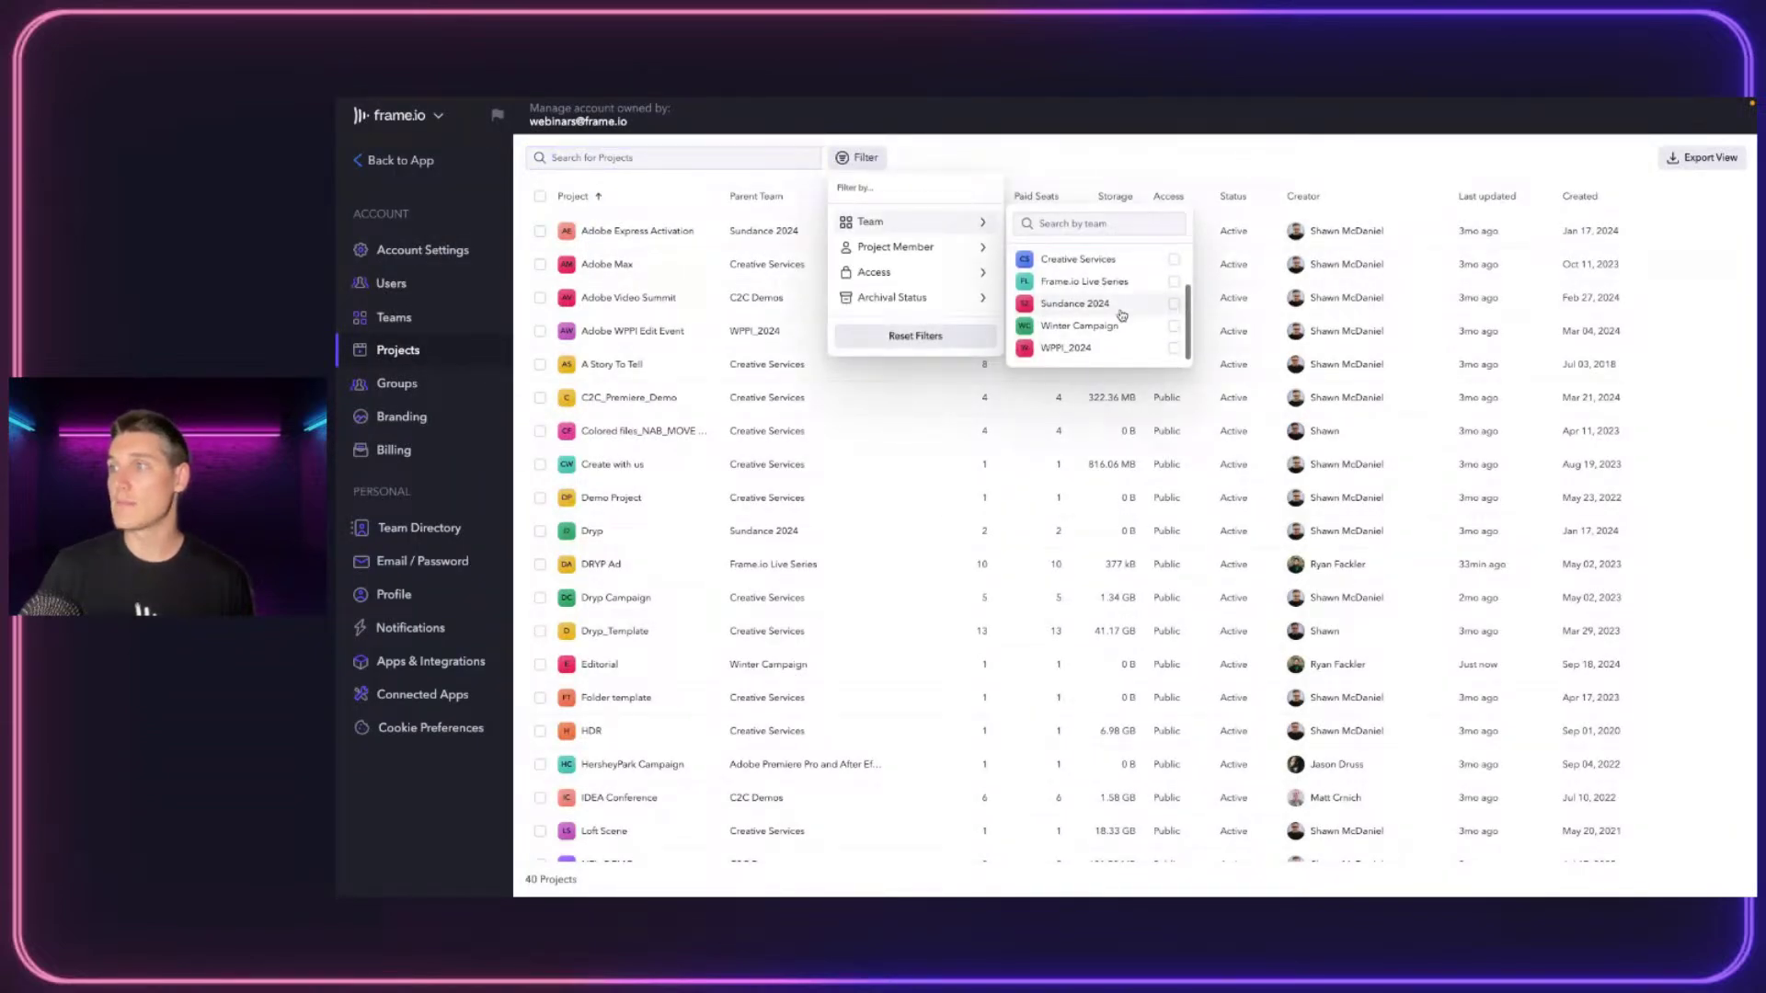
left_click(1131, 326)
left_click(1232, 163)
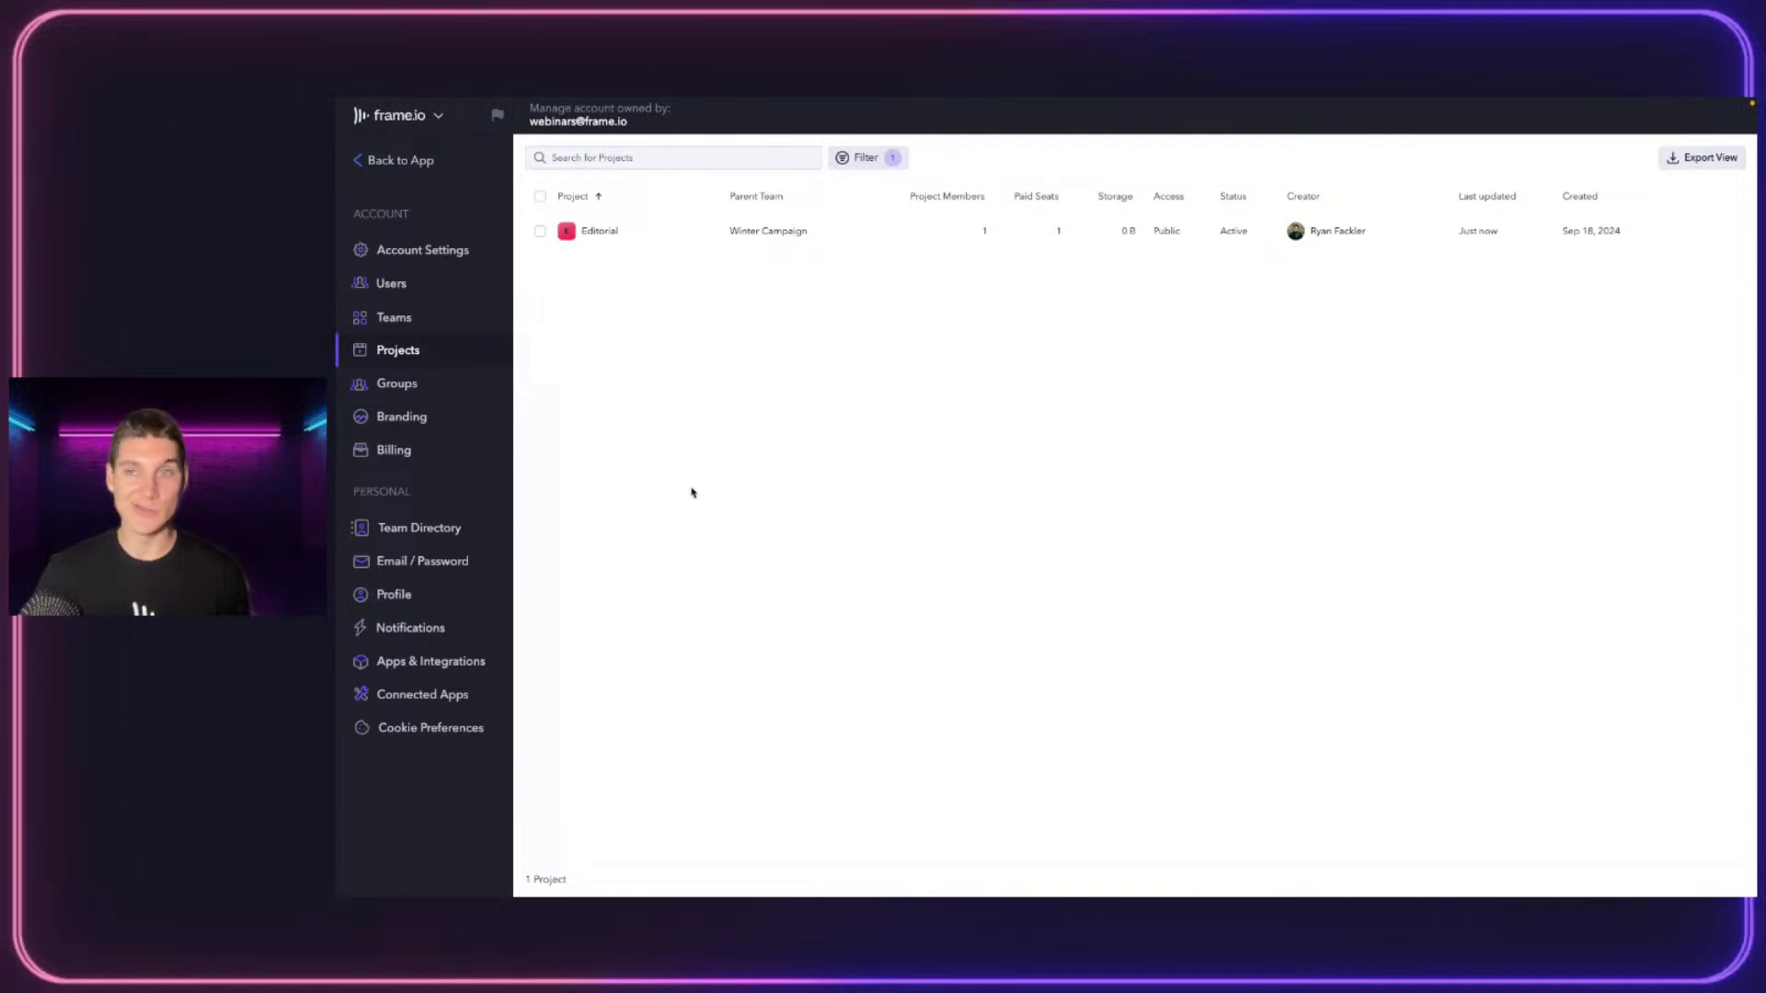
In Account Settings, switch asset downloads to Collaborators and up, then back to Team Members and up
left_click(401, 256)
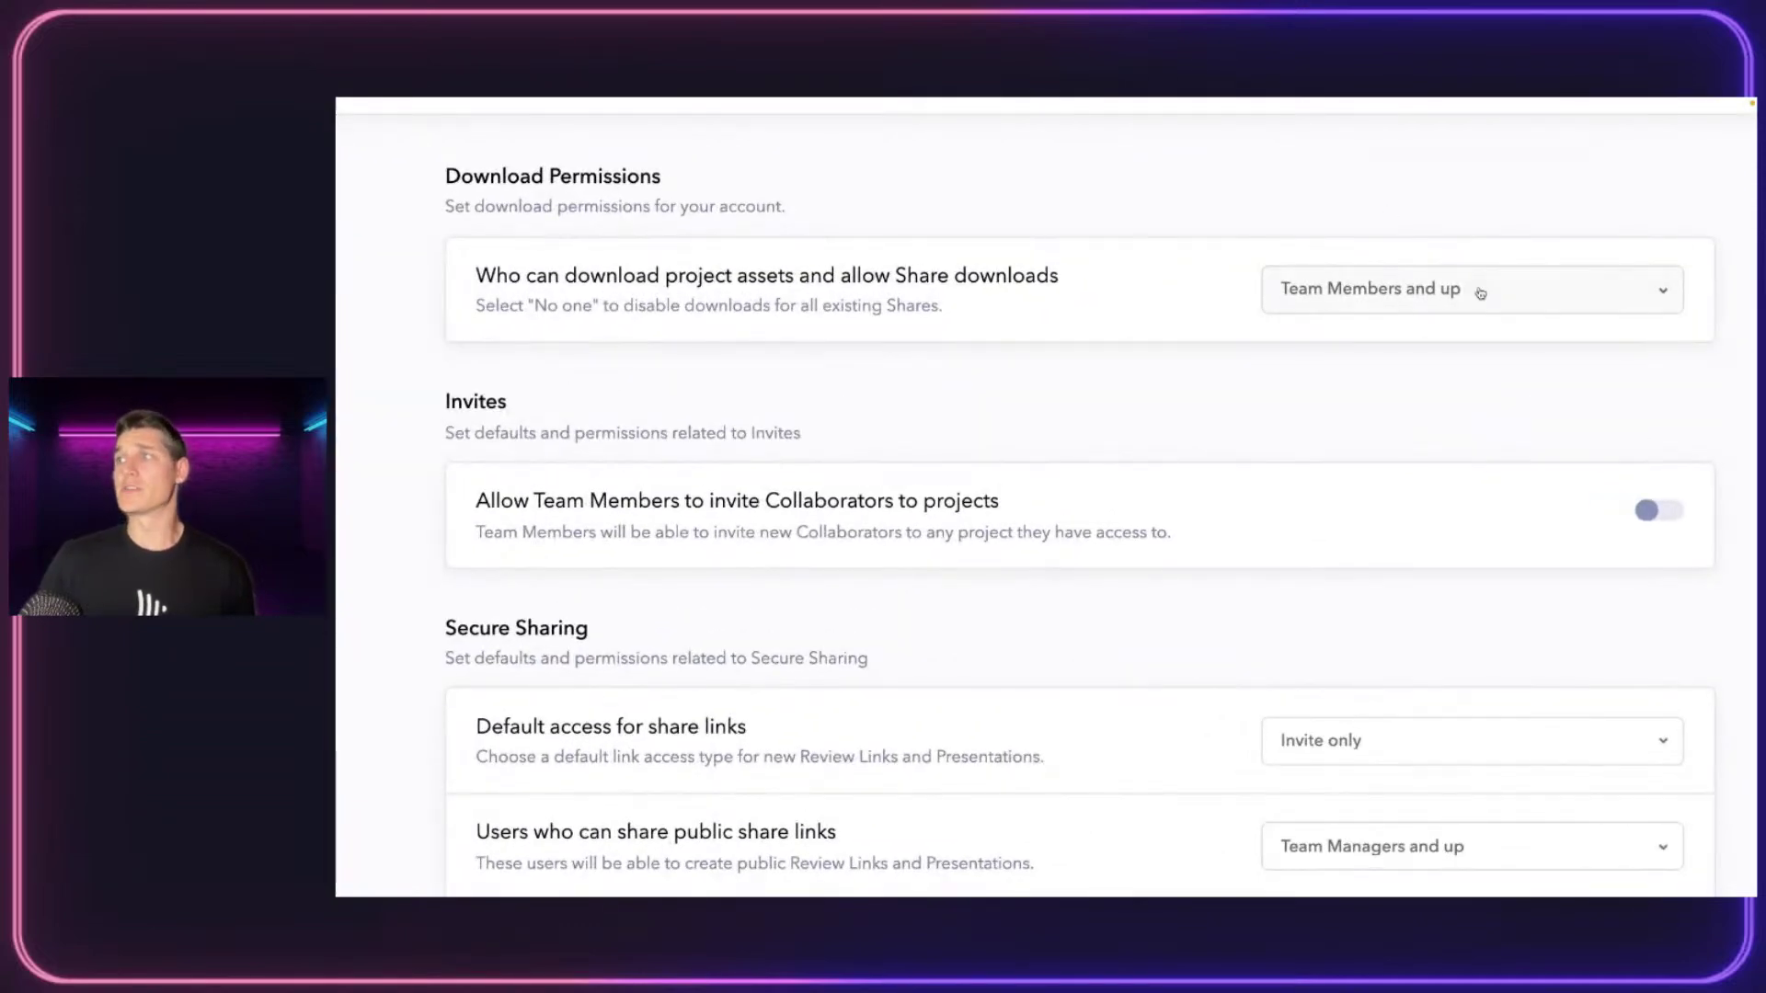
left_click(1480, 292)
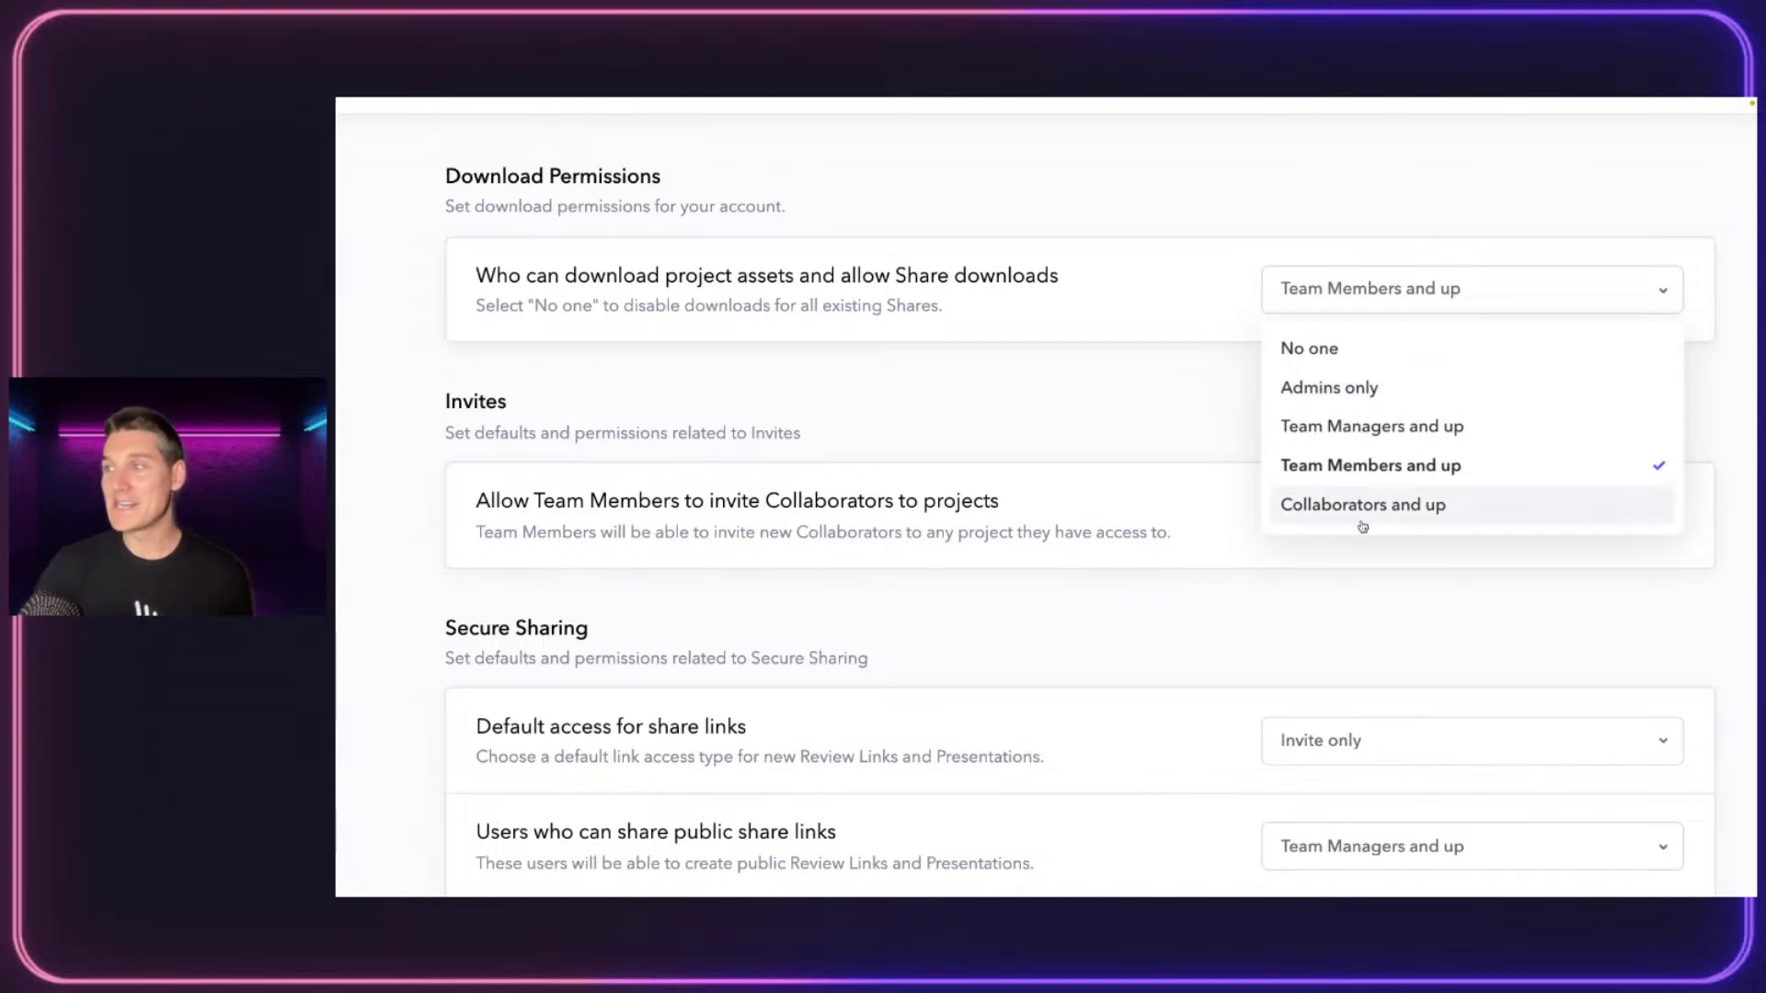
left_click(1405, 511)
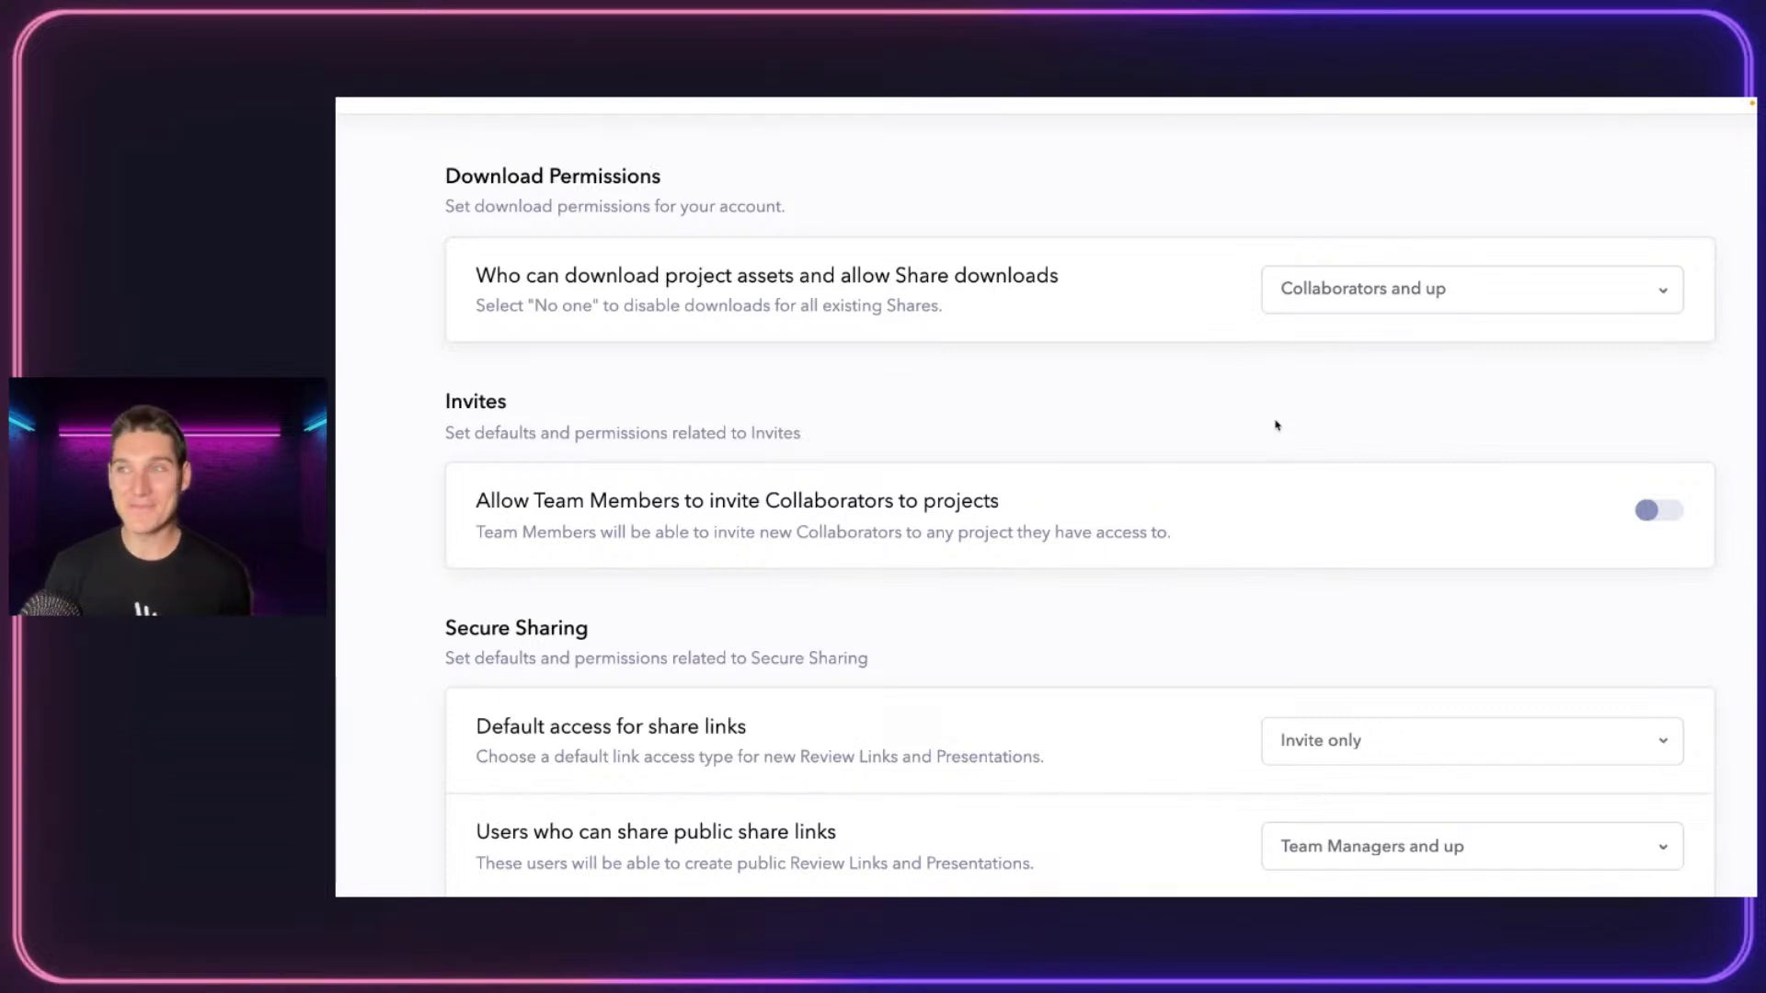
left_click(1505, 290)
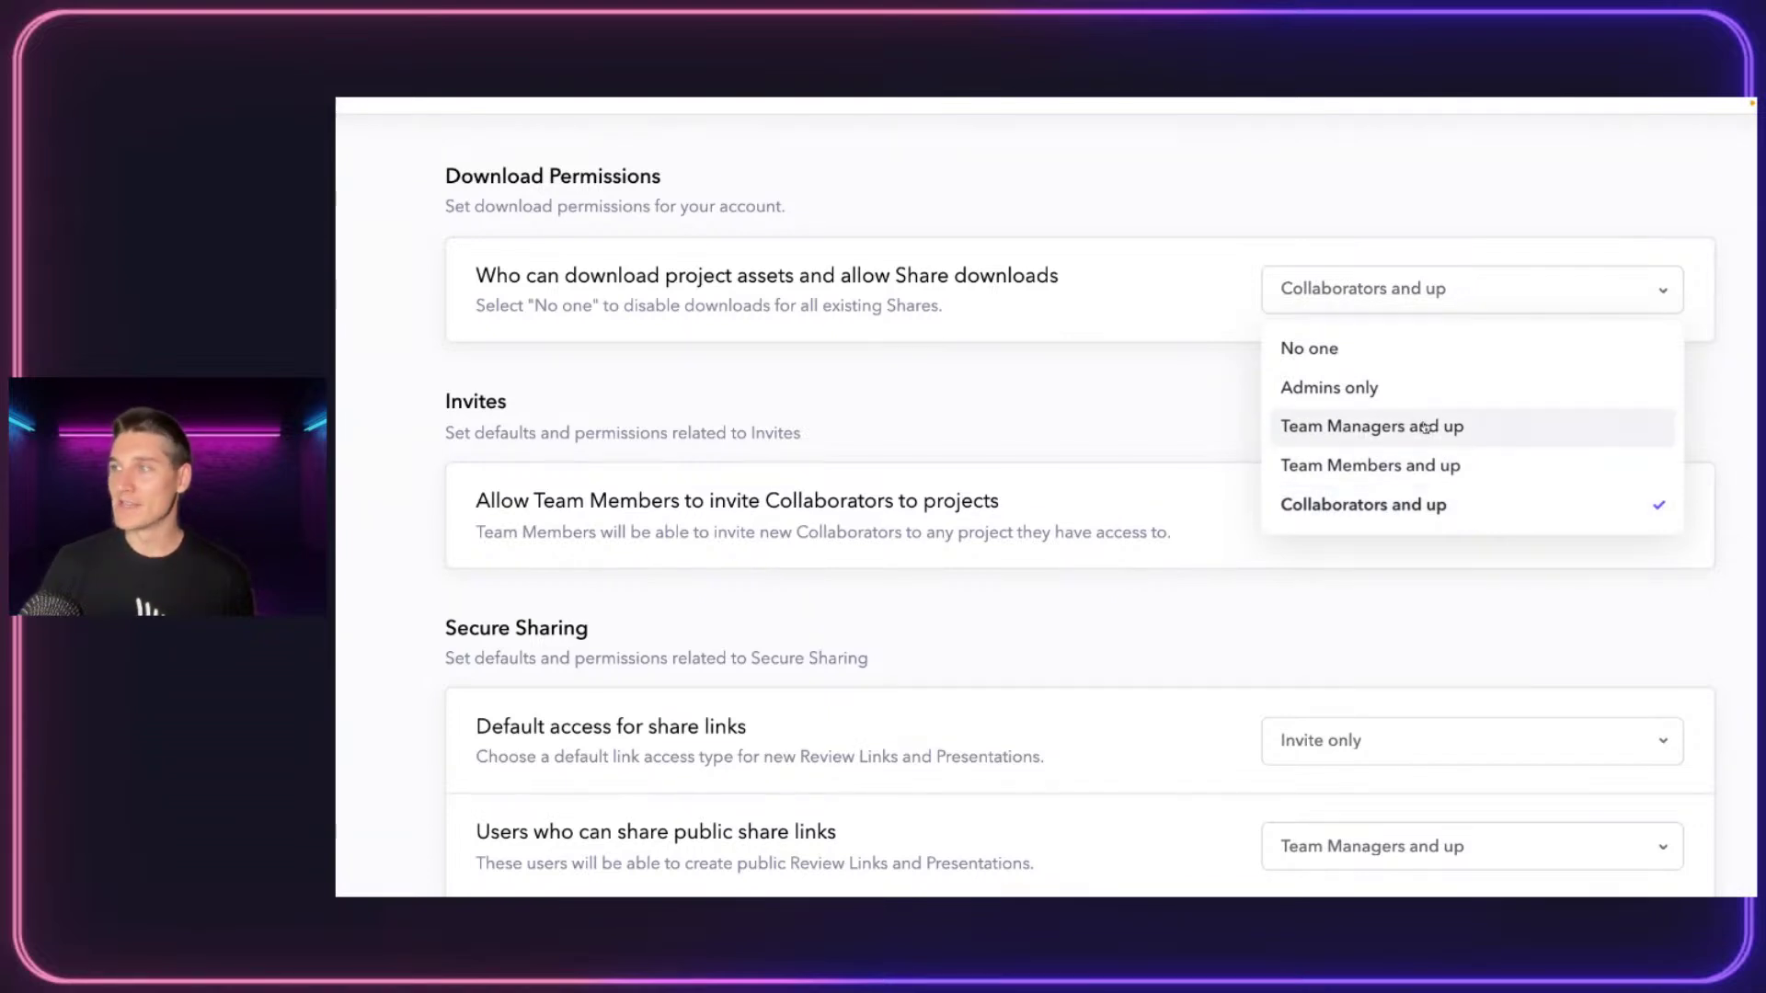
left_click(1362, 466)
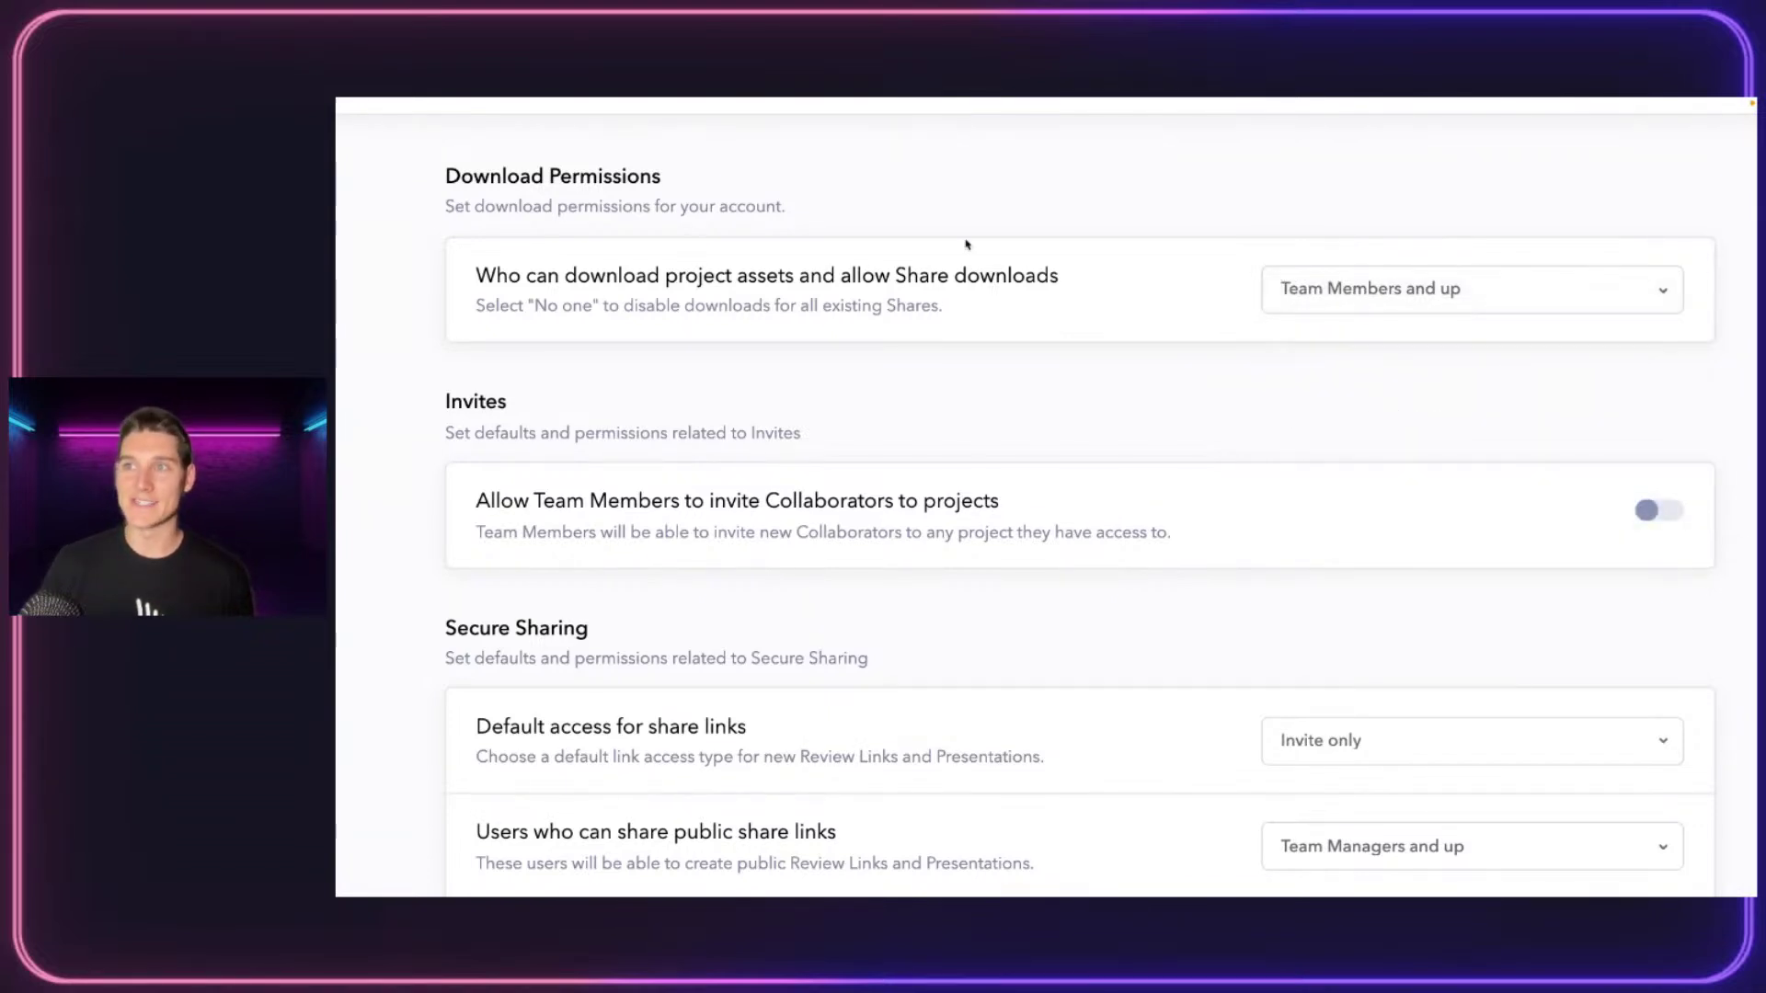
scroll(1451, 283, "down", 3)
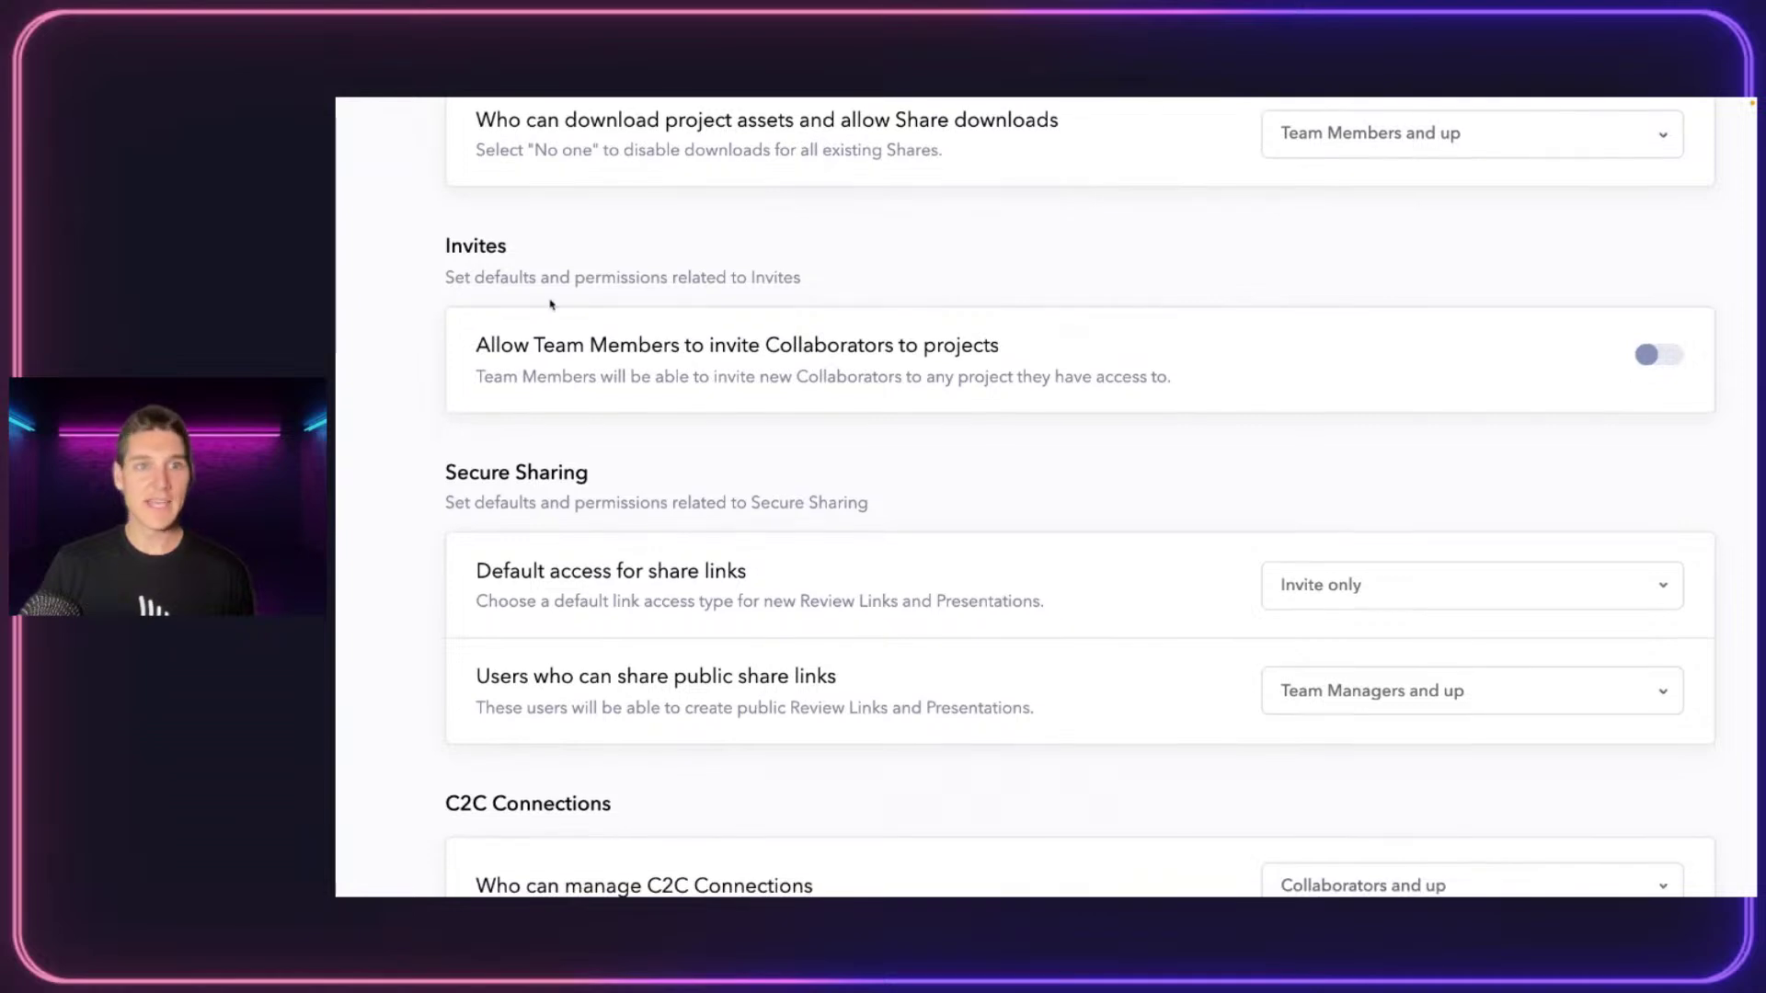
left_click_drag(443, 244, 828, 304)
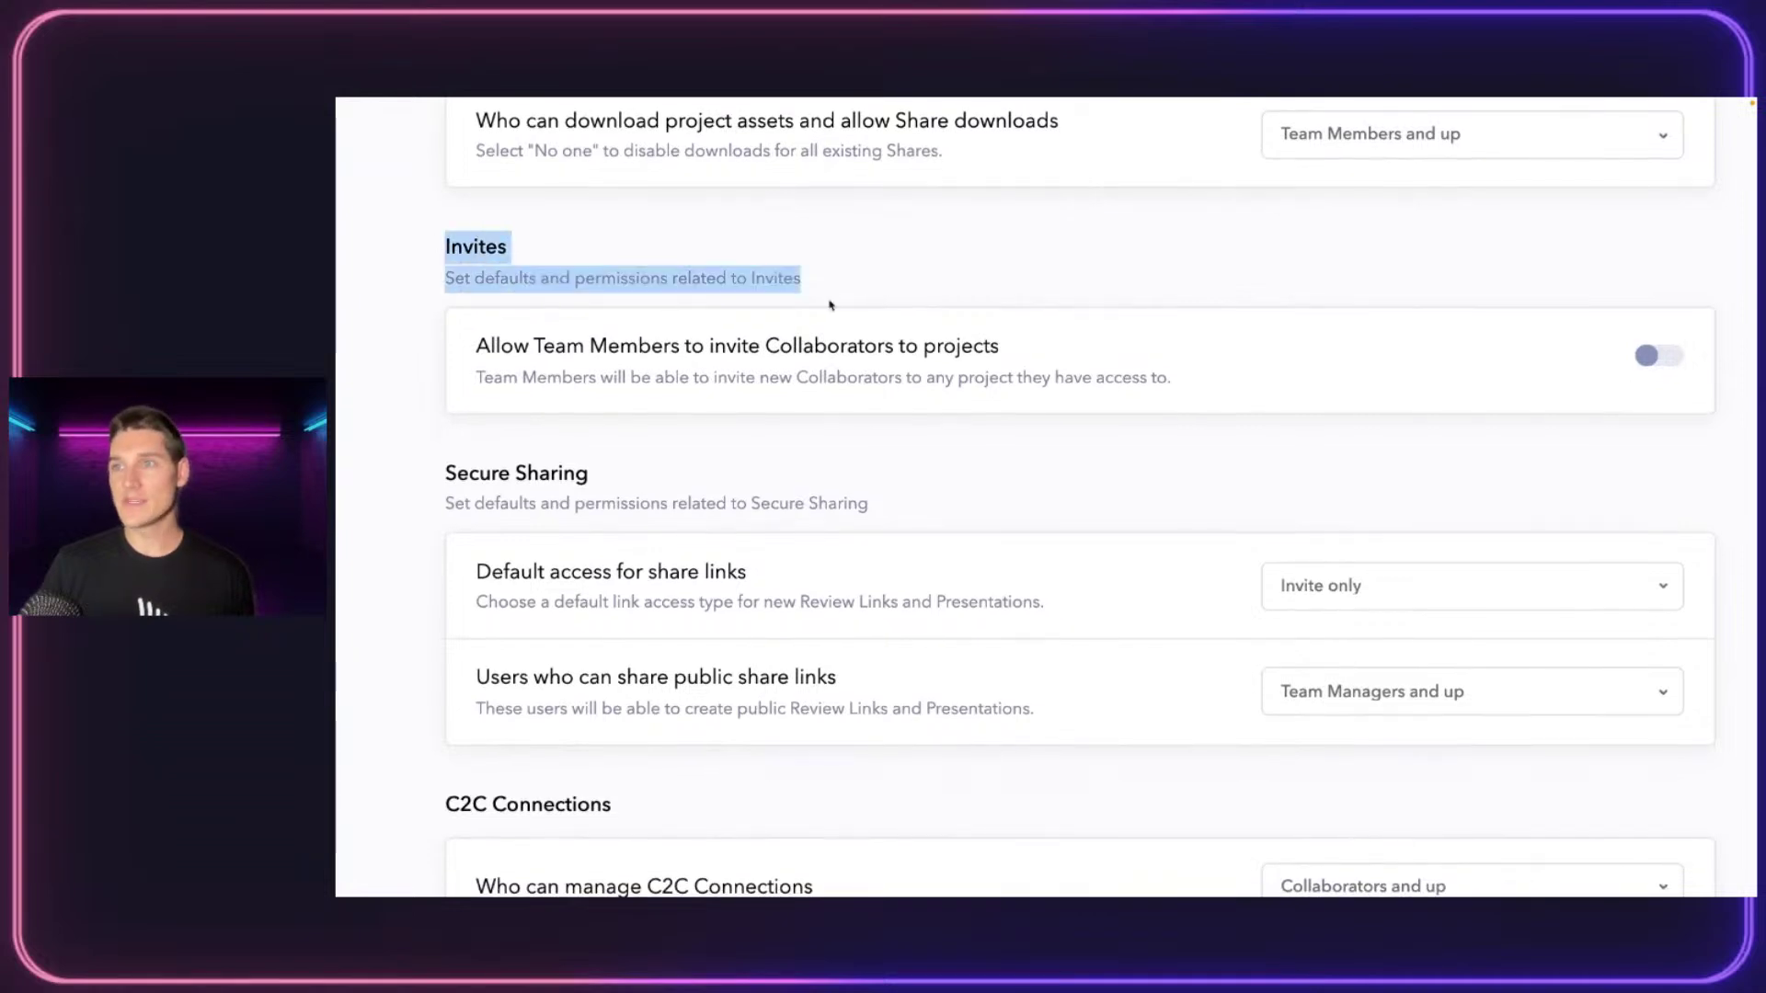
left_click(826, 256)
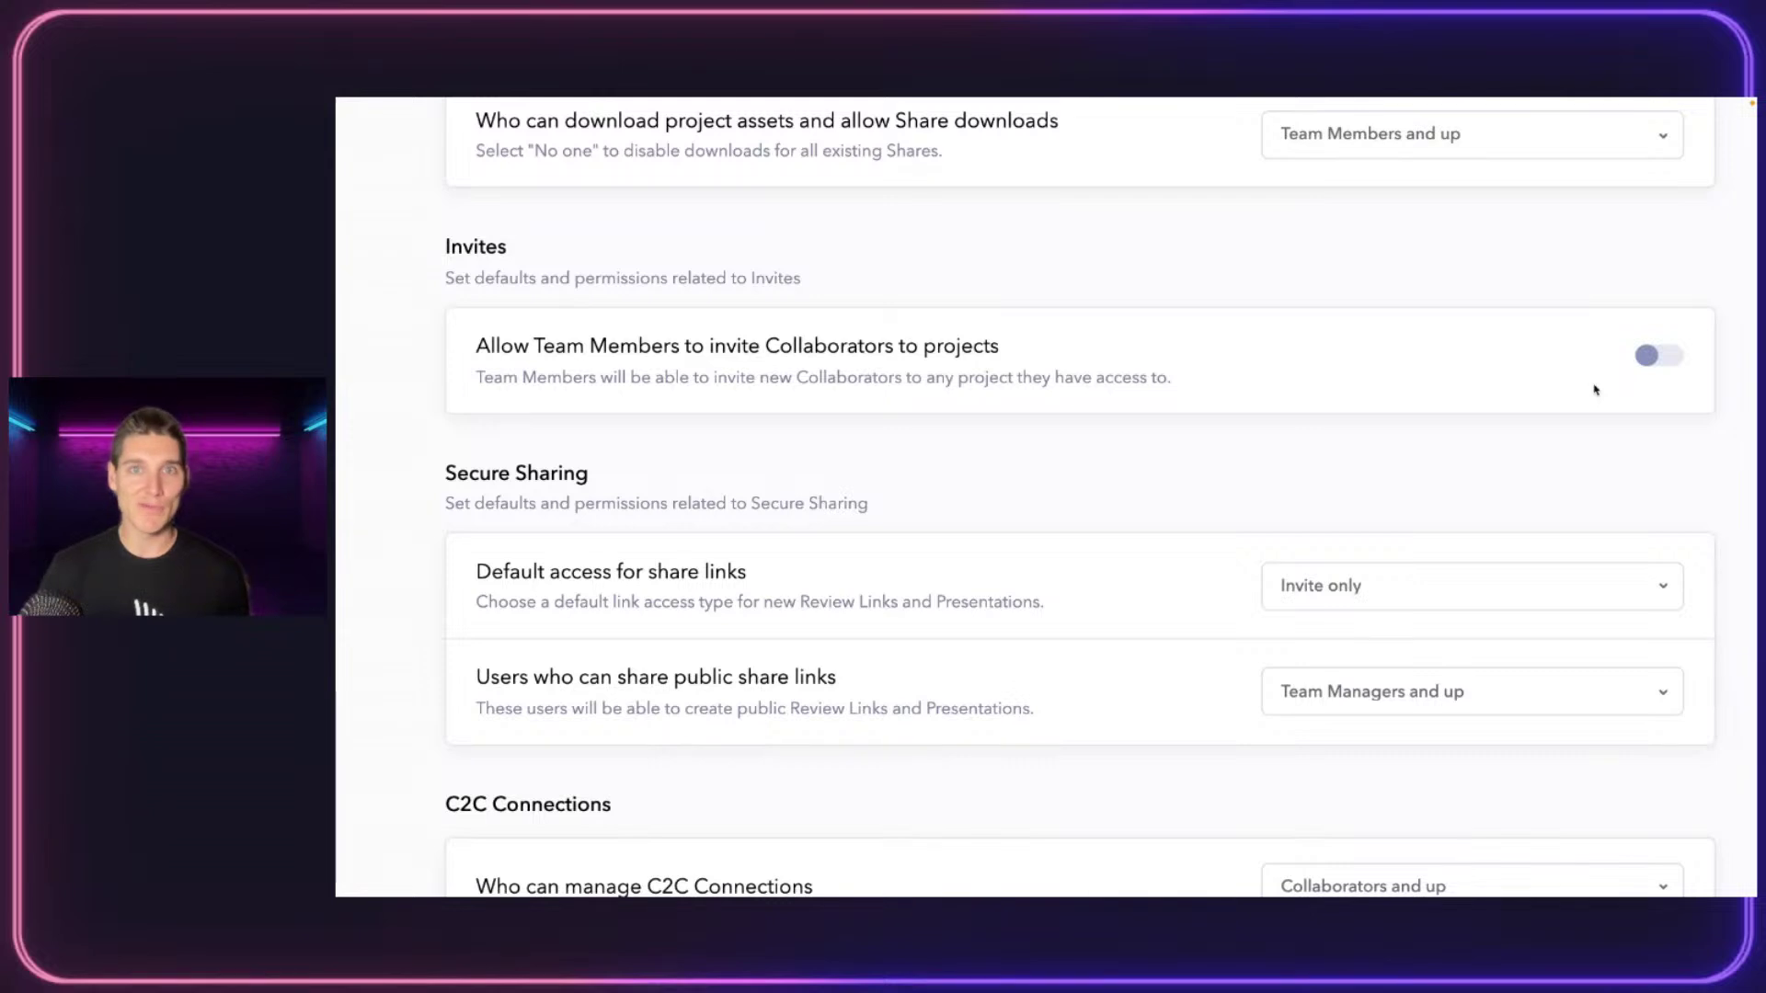
left_click(1647, 358)
left_click(1646, 358)
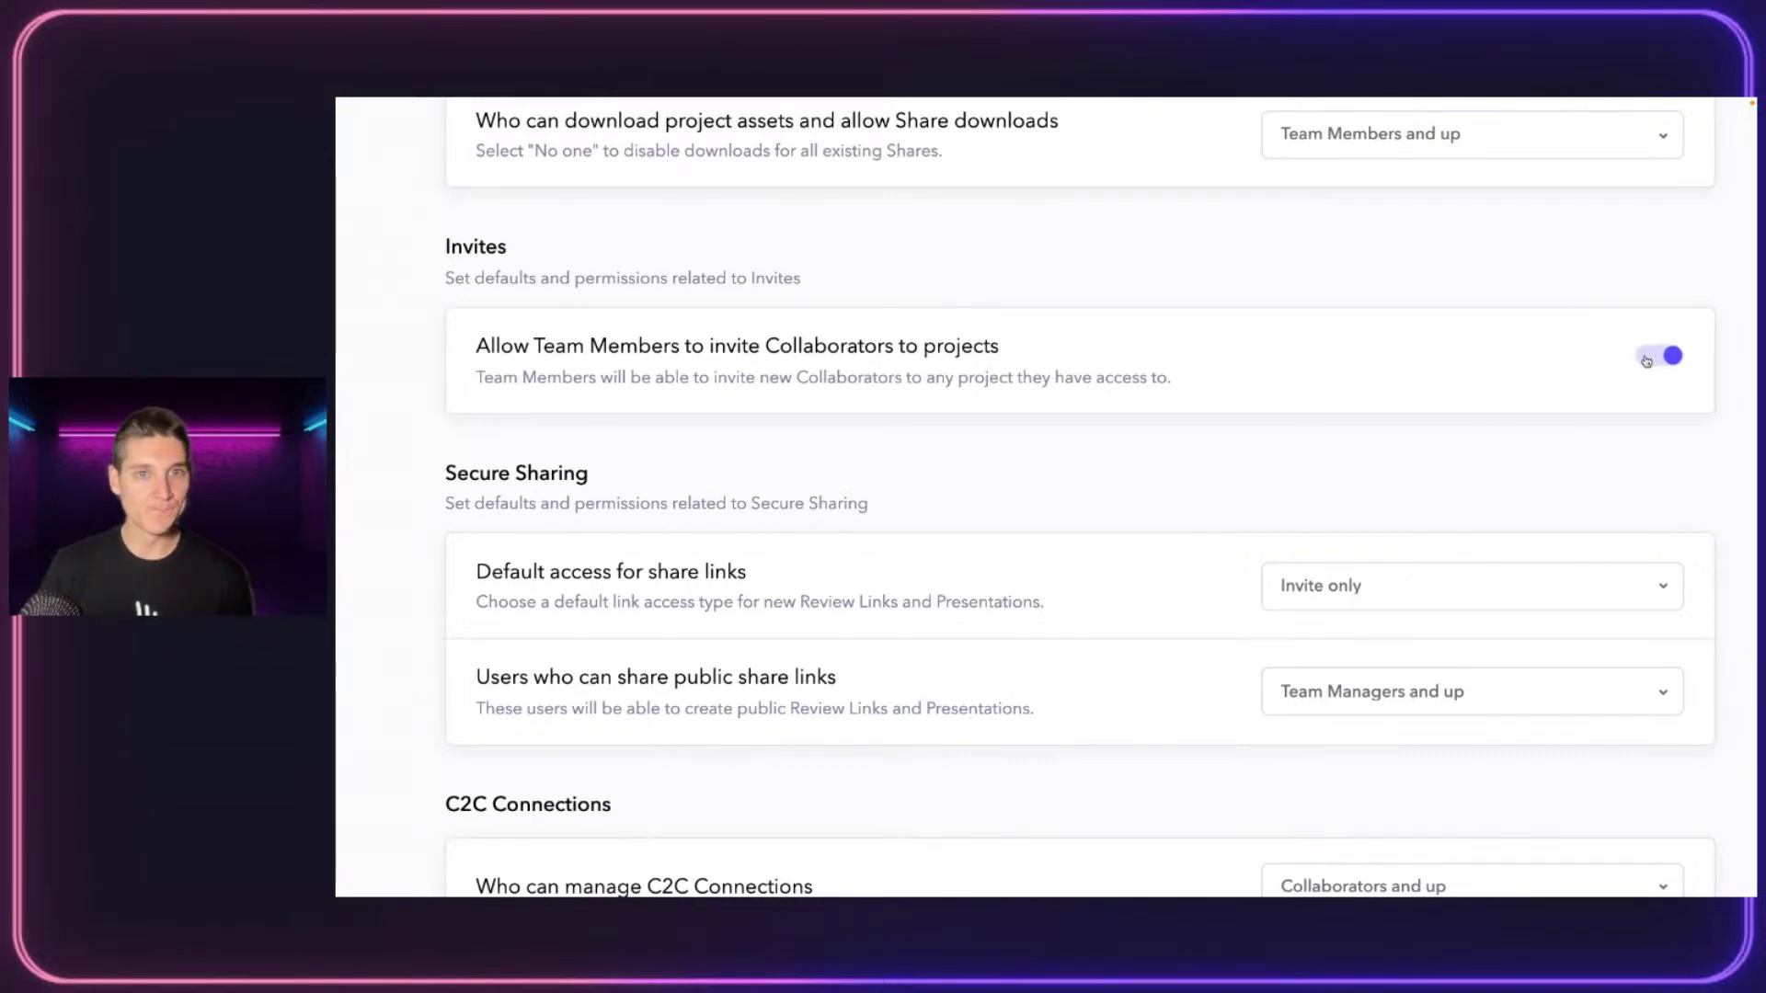
scroll(1002, 486, "down", 3)
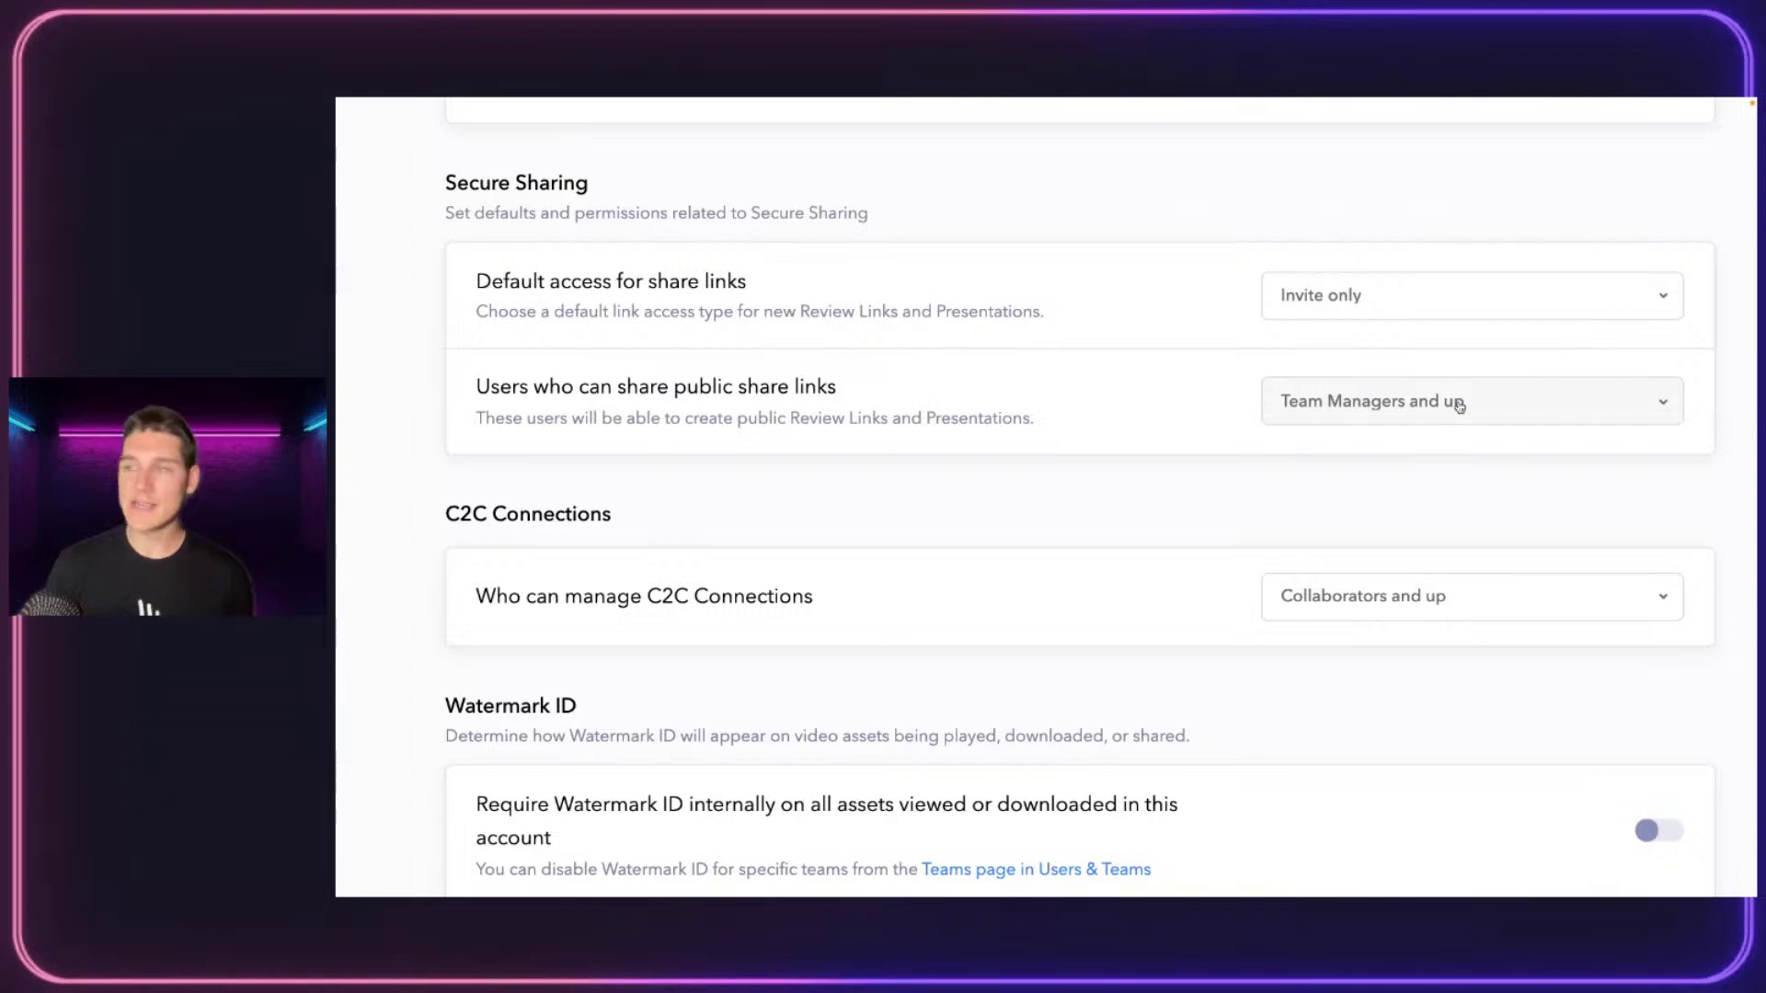
Keep default share link access at Invite only and set public share links to Team Members and up
left_click(1478, 306)
left_click(1262, 296)
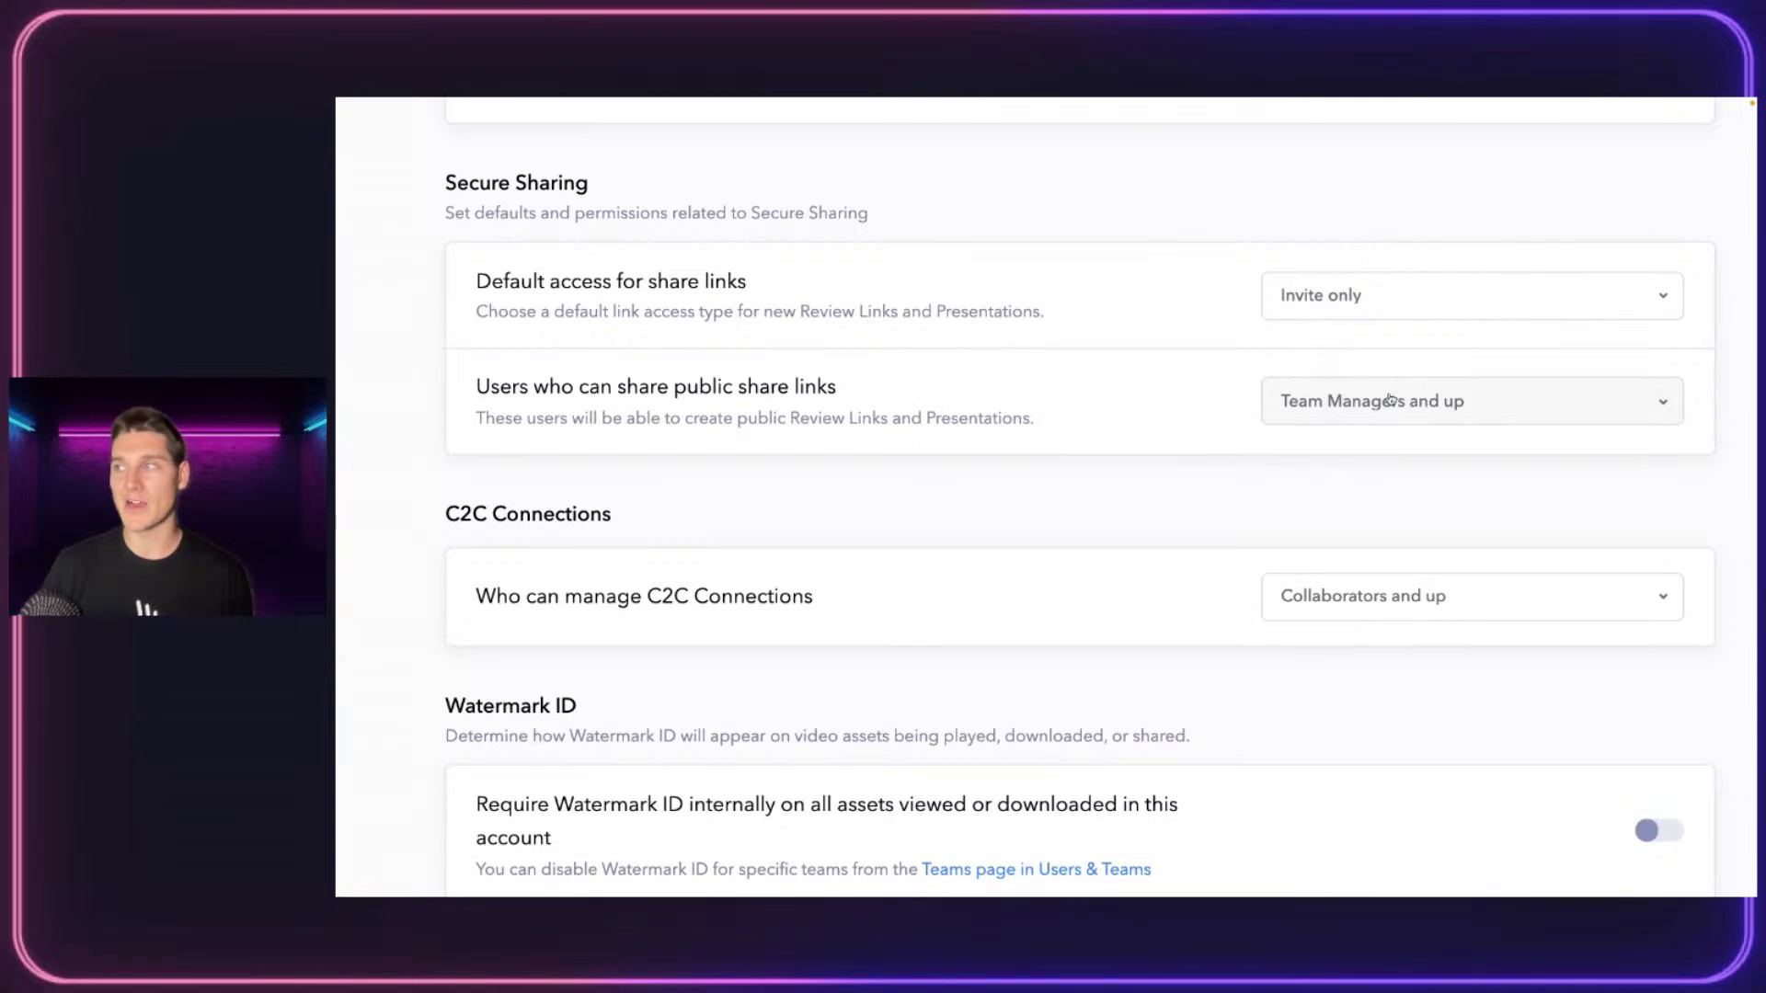
left_click(1390, 400)
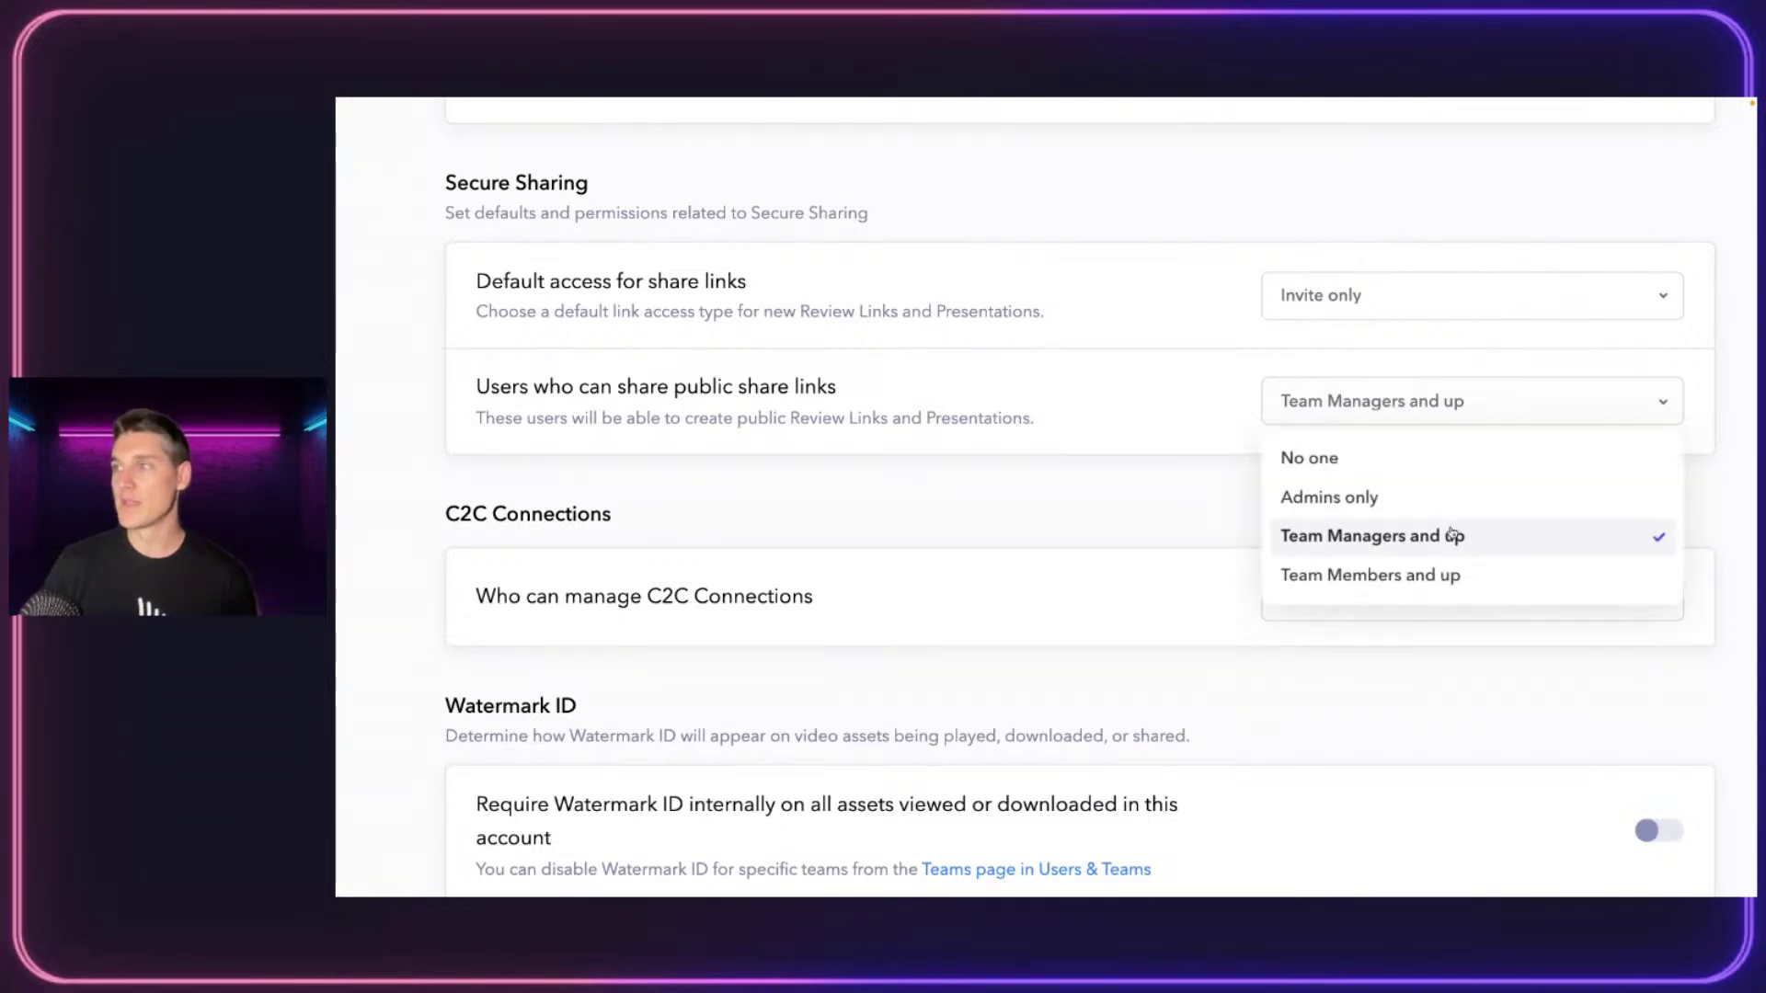
left_click(1331, 581)
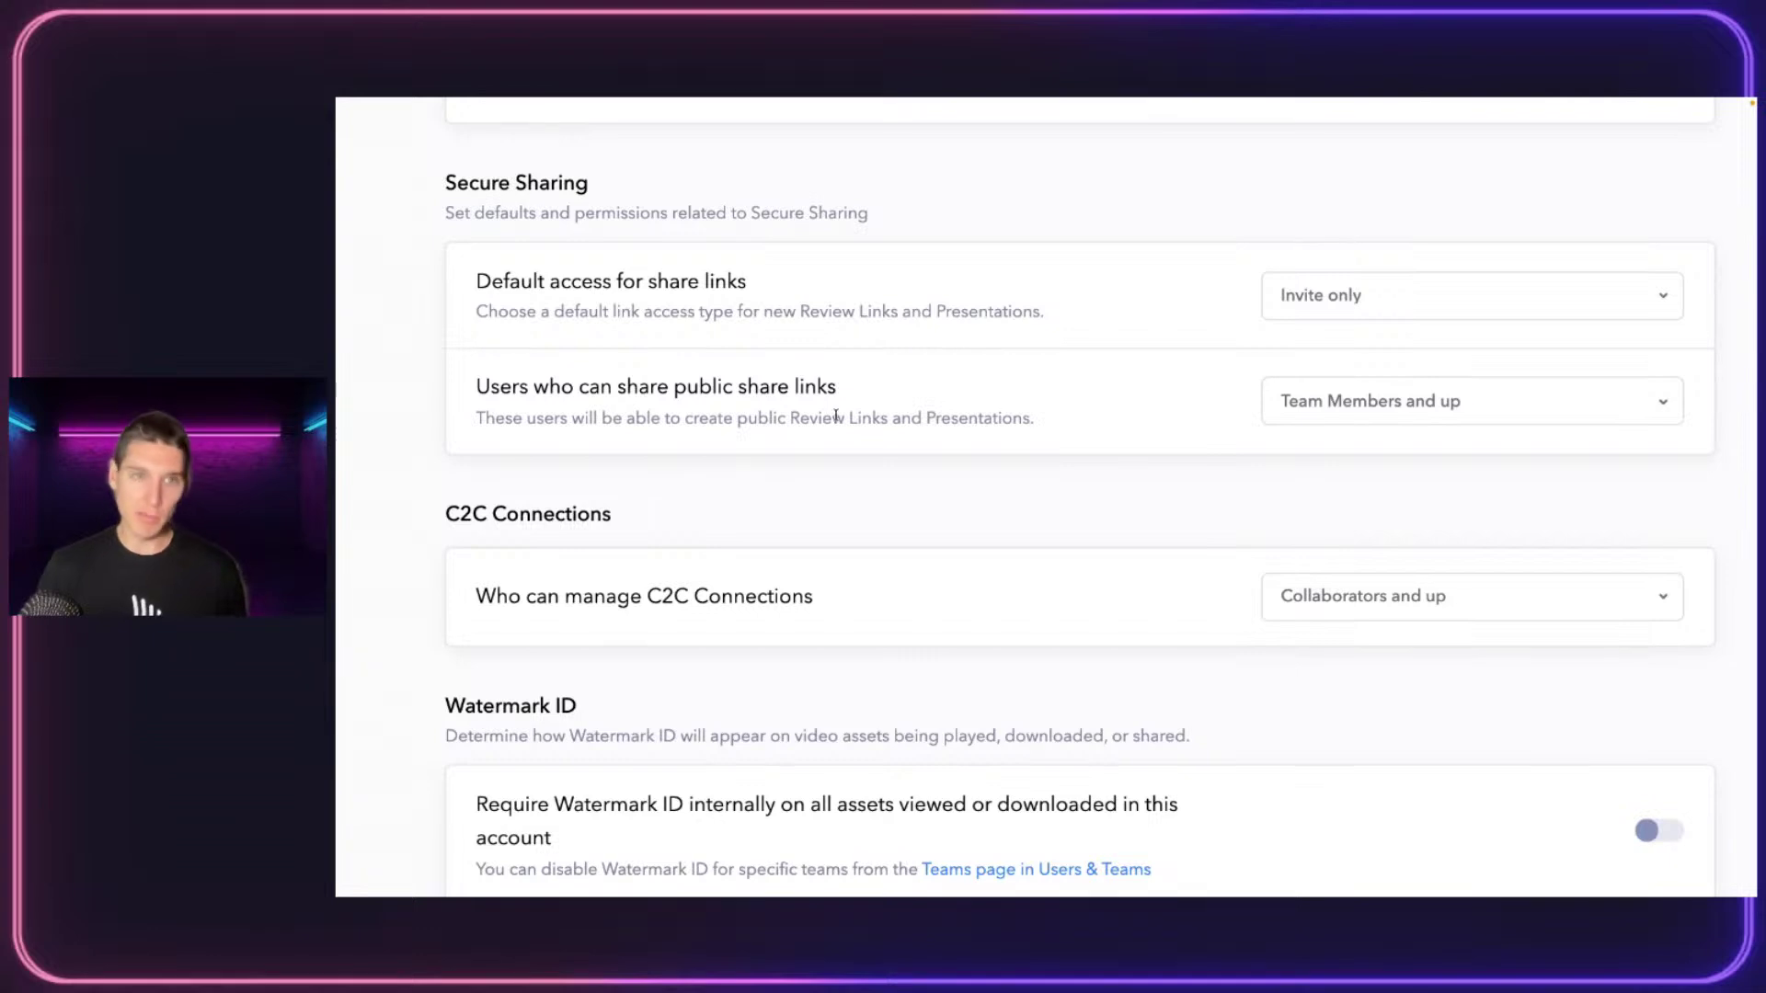
left_click(1449, 401)
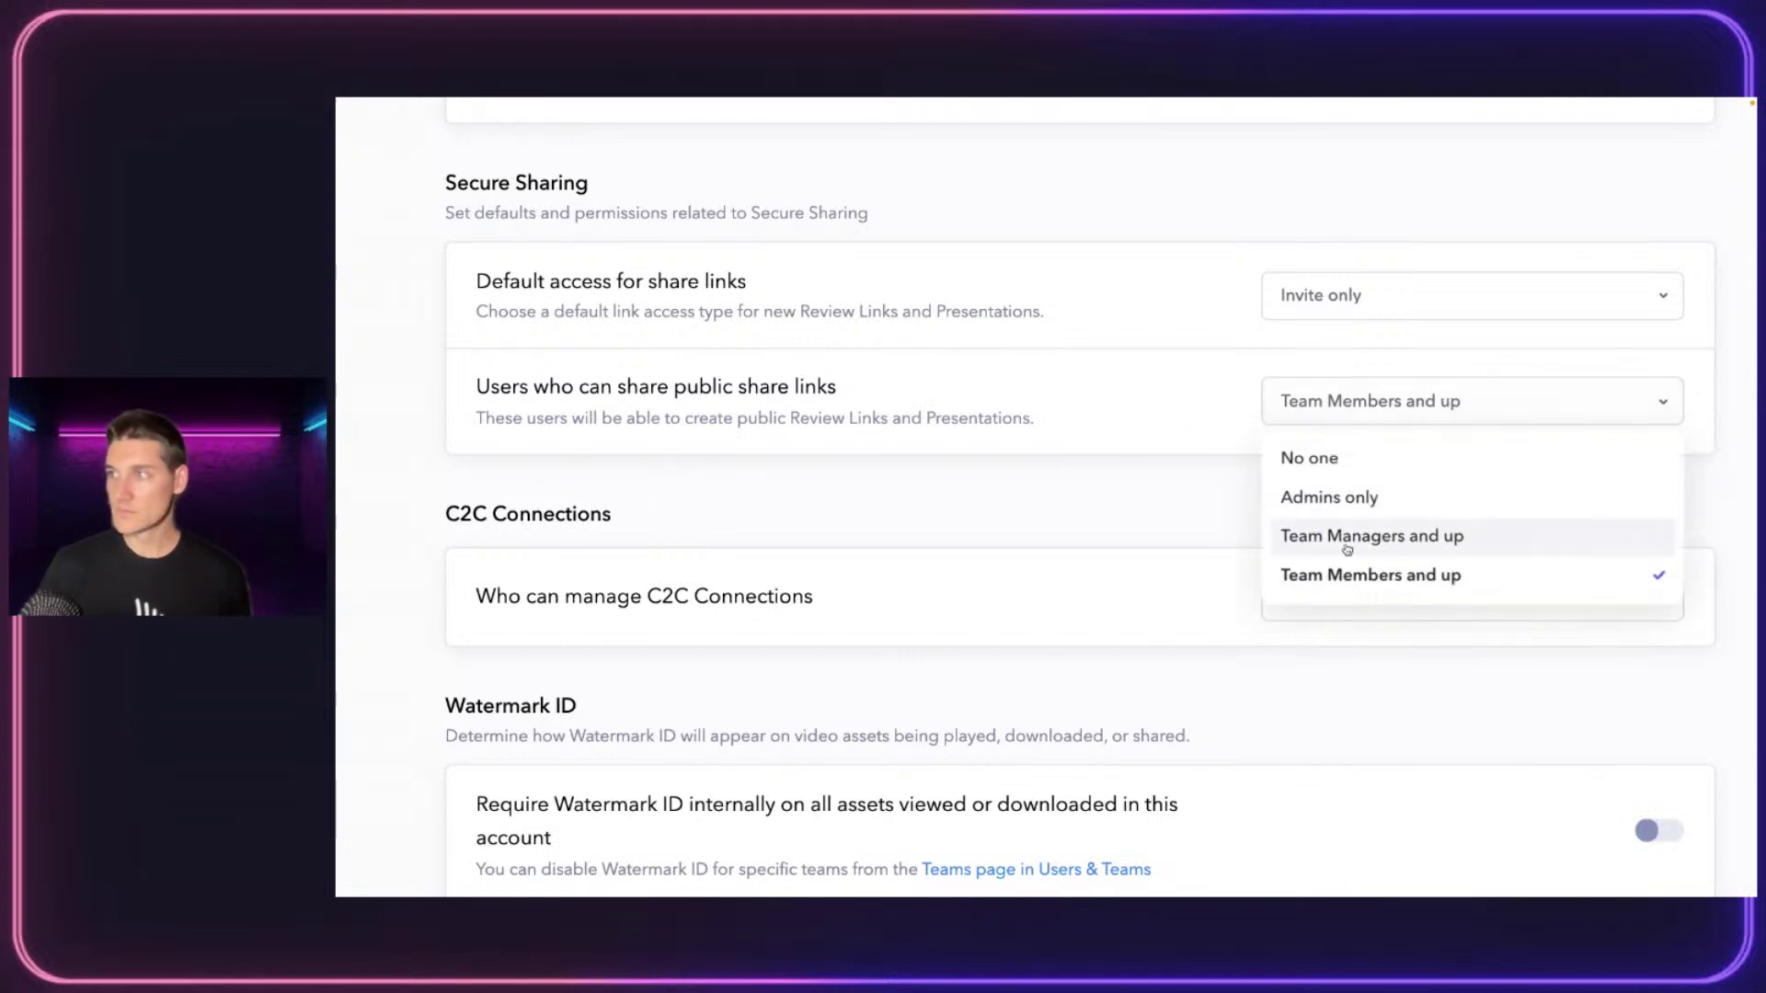
left_click(1346, 572)
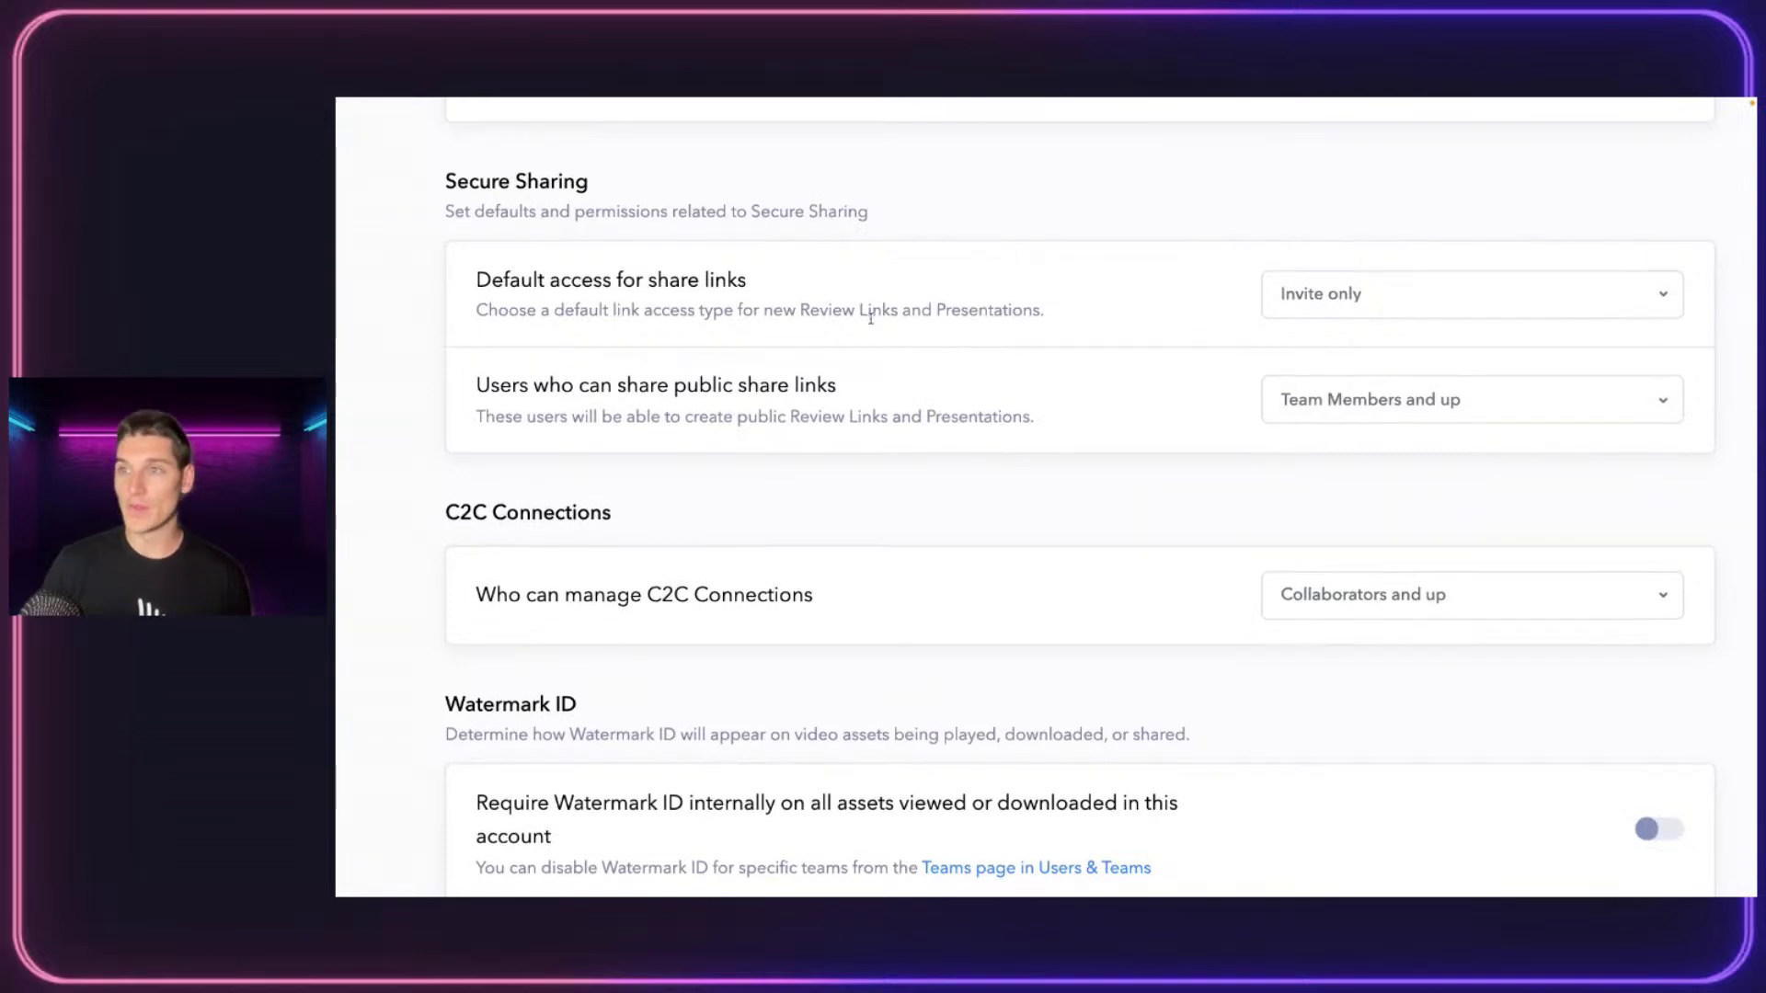
scroll(867, 307, "down", 3)
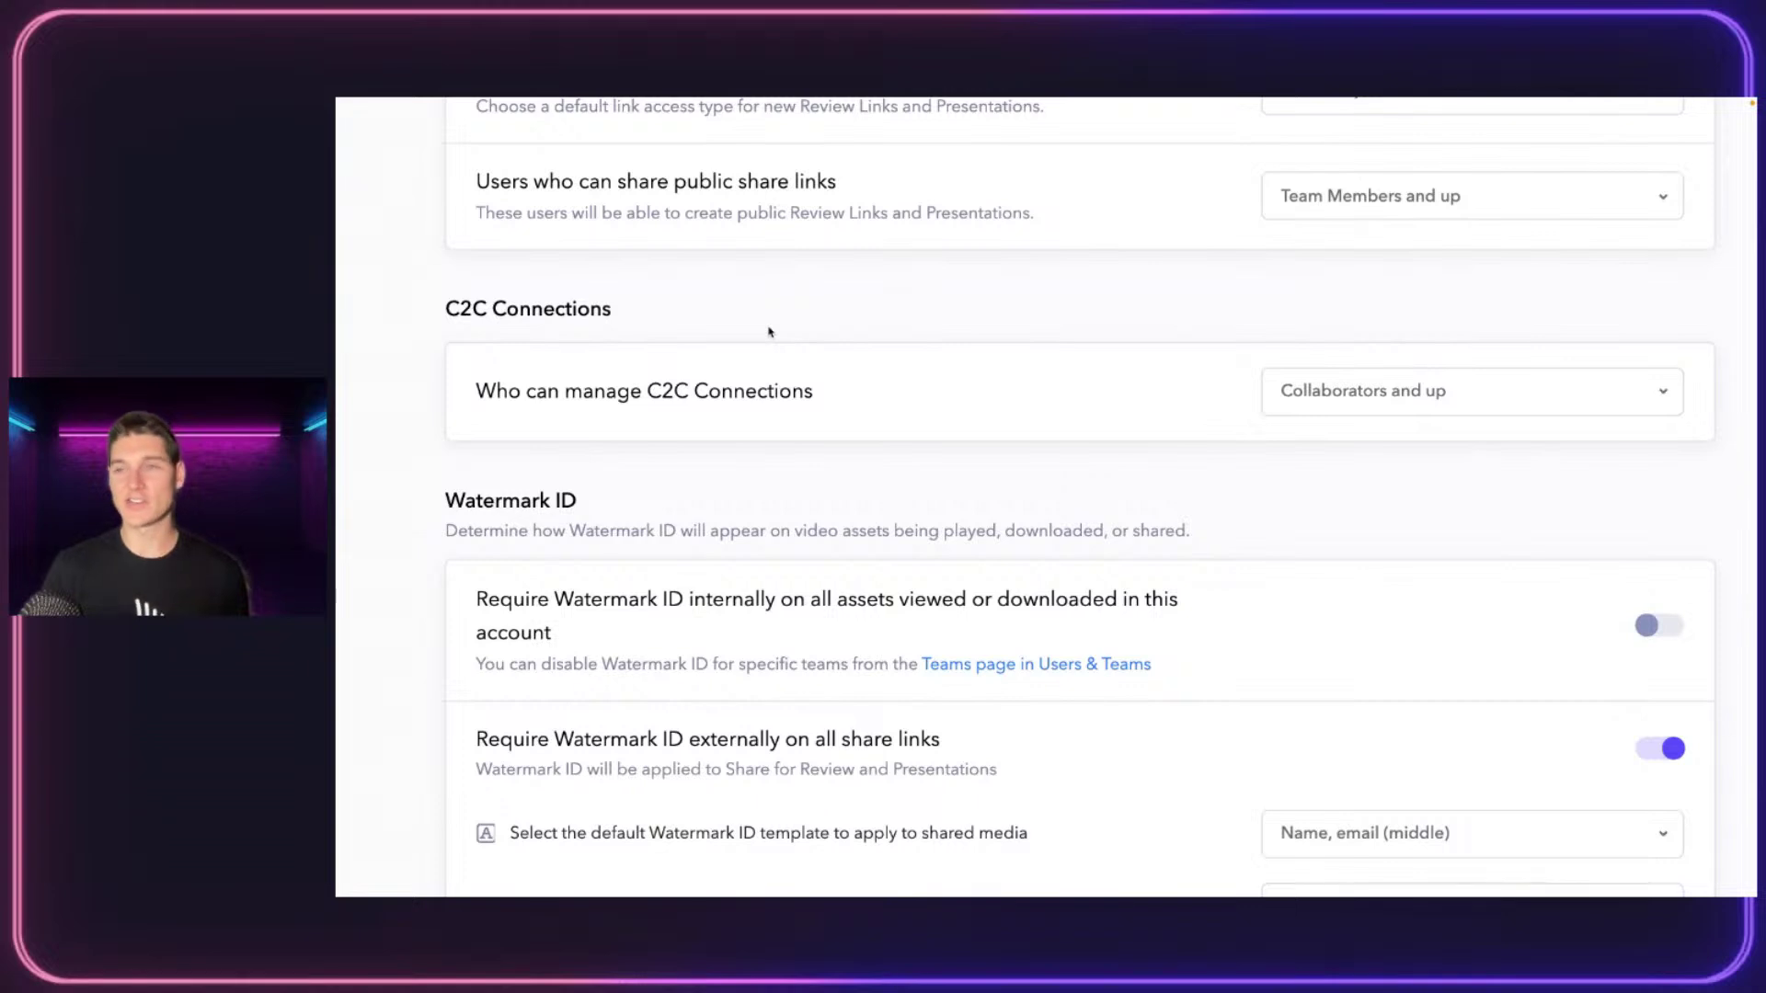
Leave the C2C Connections permission unchanged and scroll down to the Watermark ID Templates list
left_click(1408, 374)
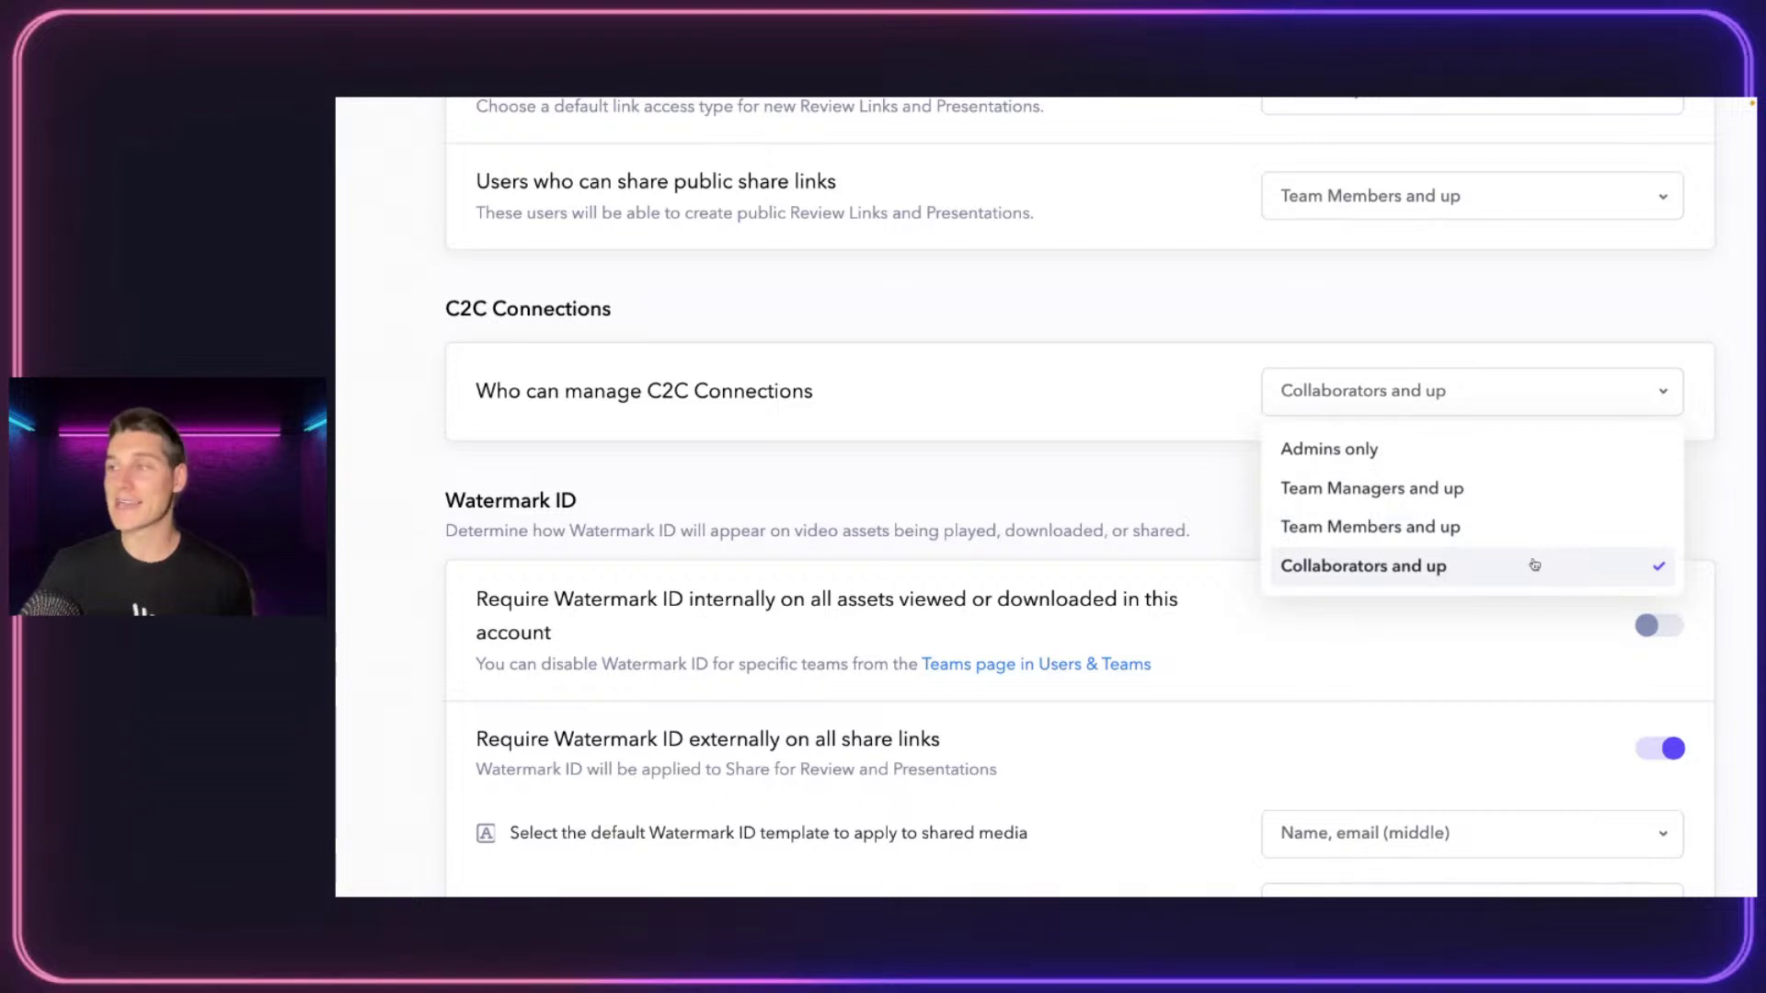
left_click(1160, 470)
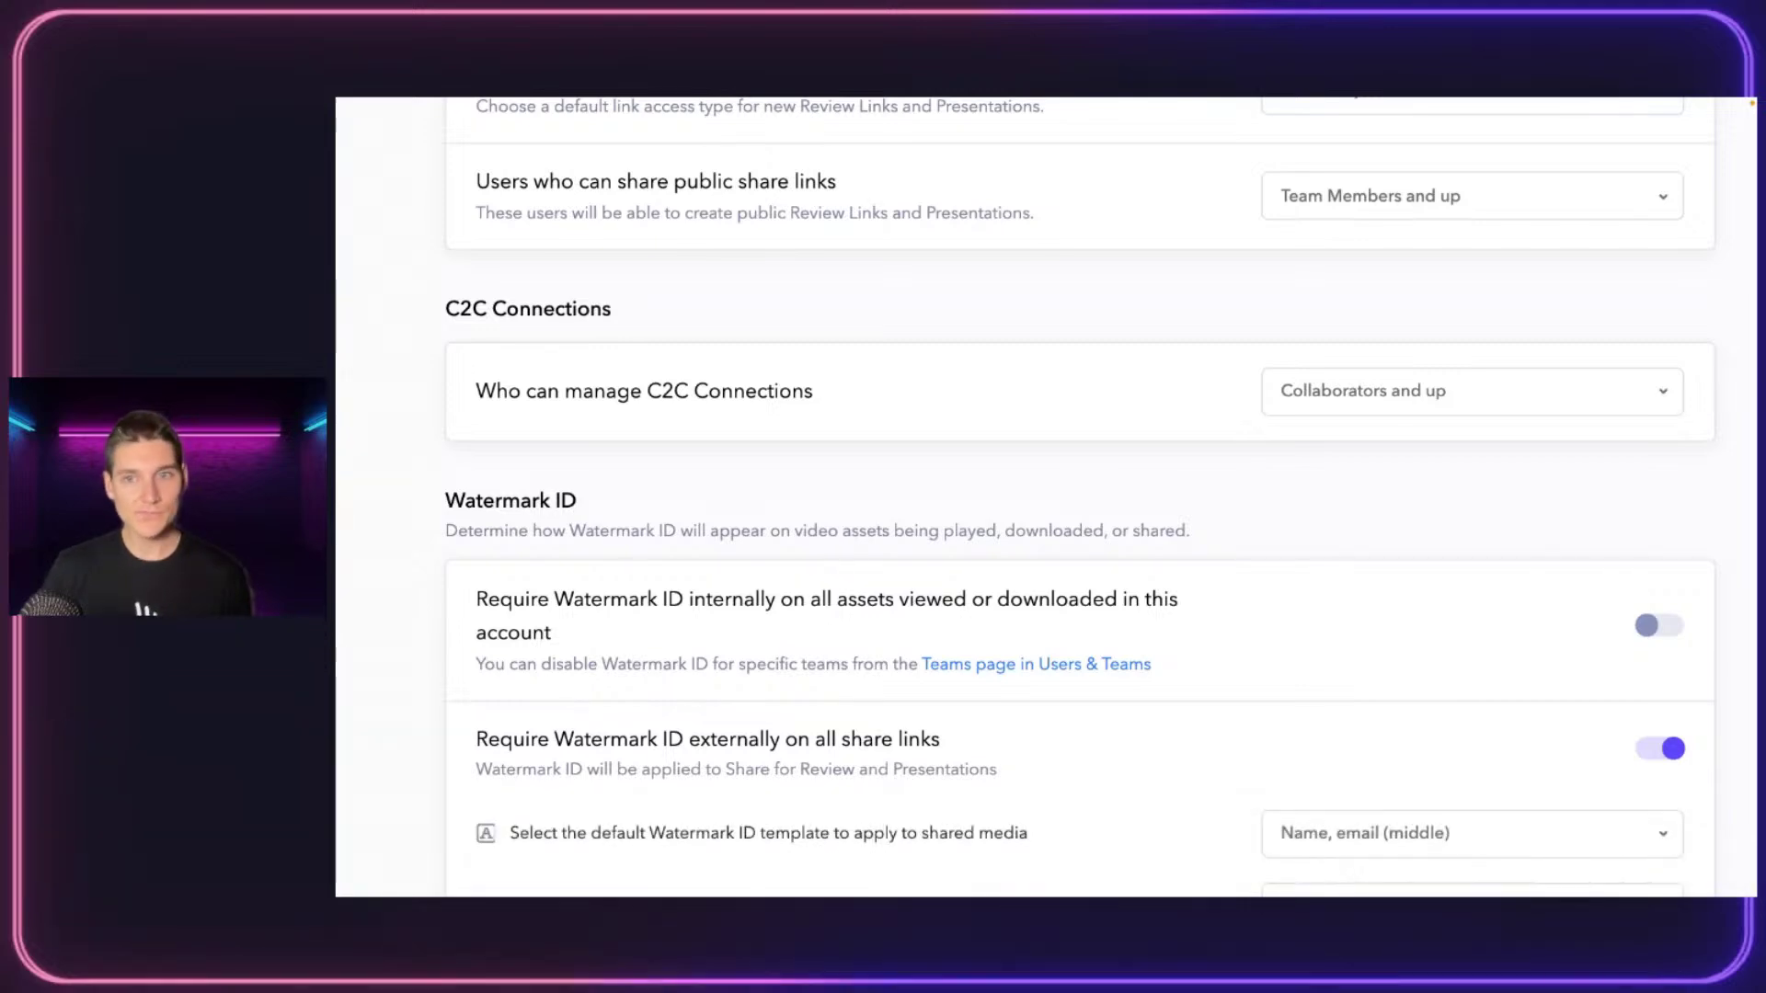
scroll(626, 521, "down", 2)
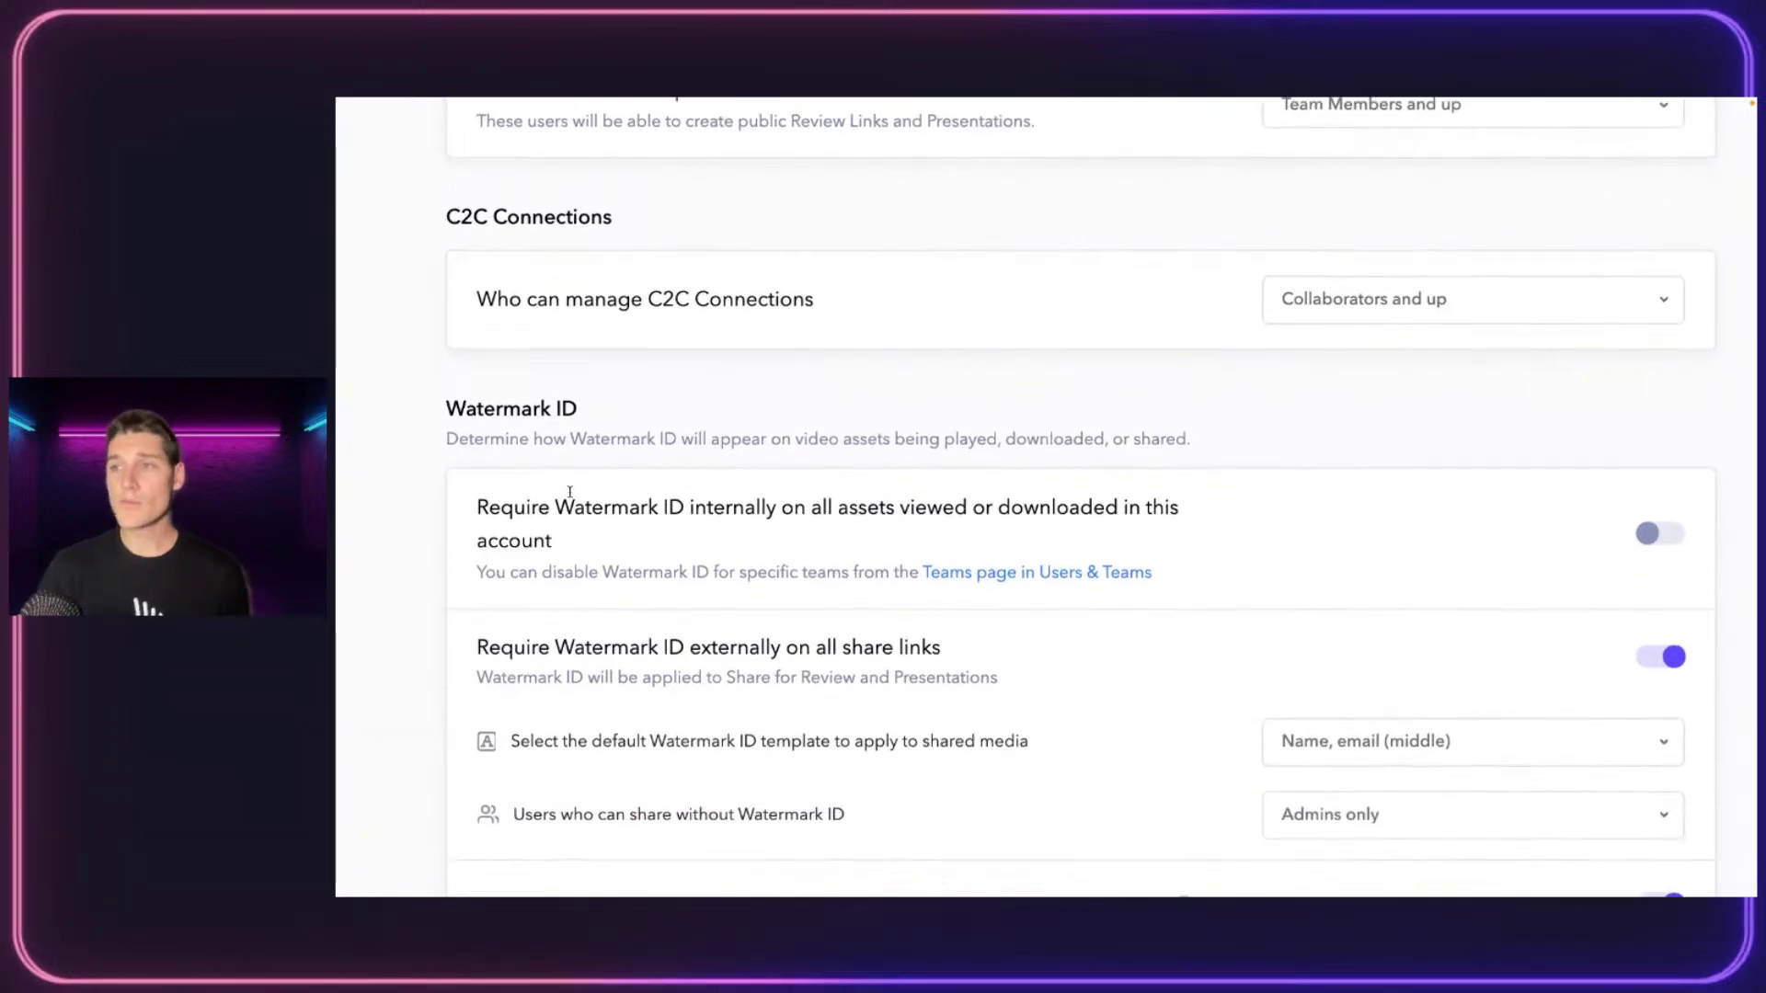
scroll(1058, 471, "down", 1)
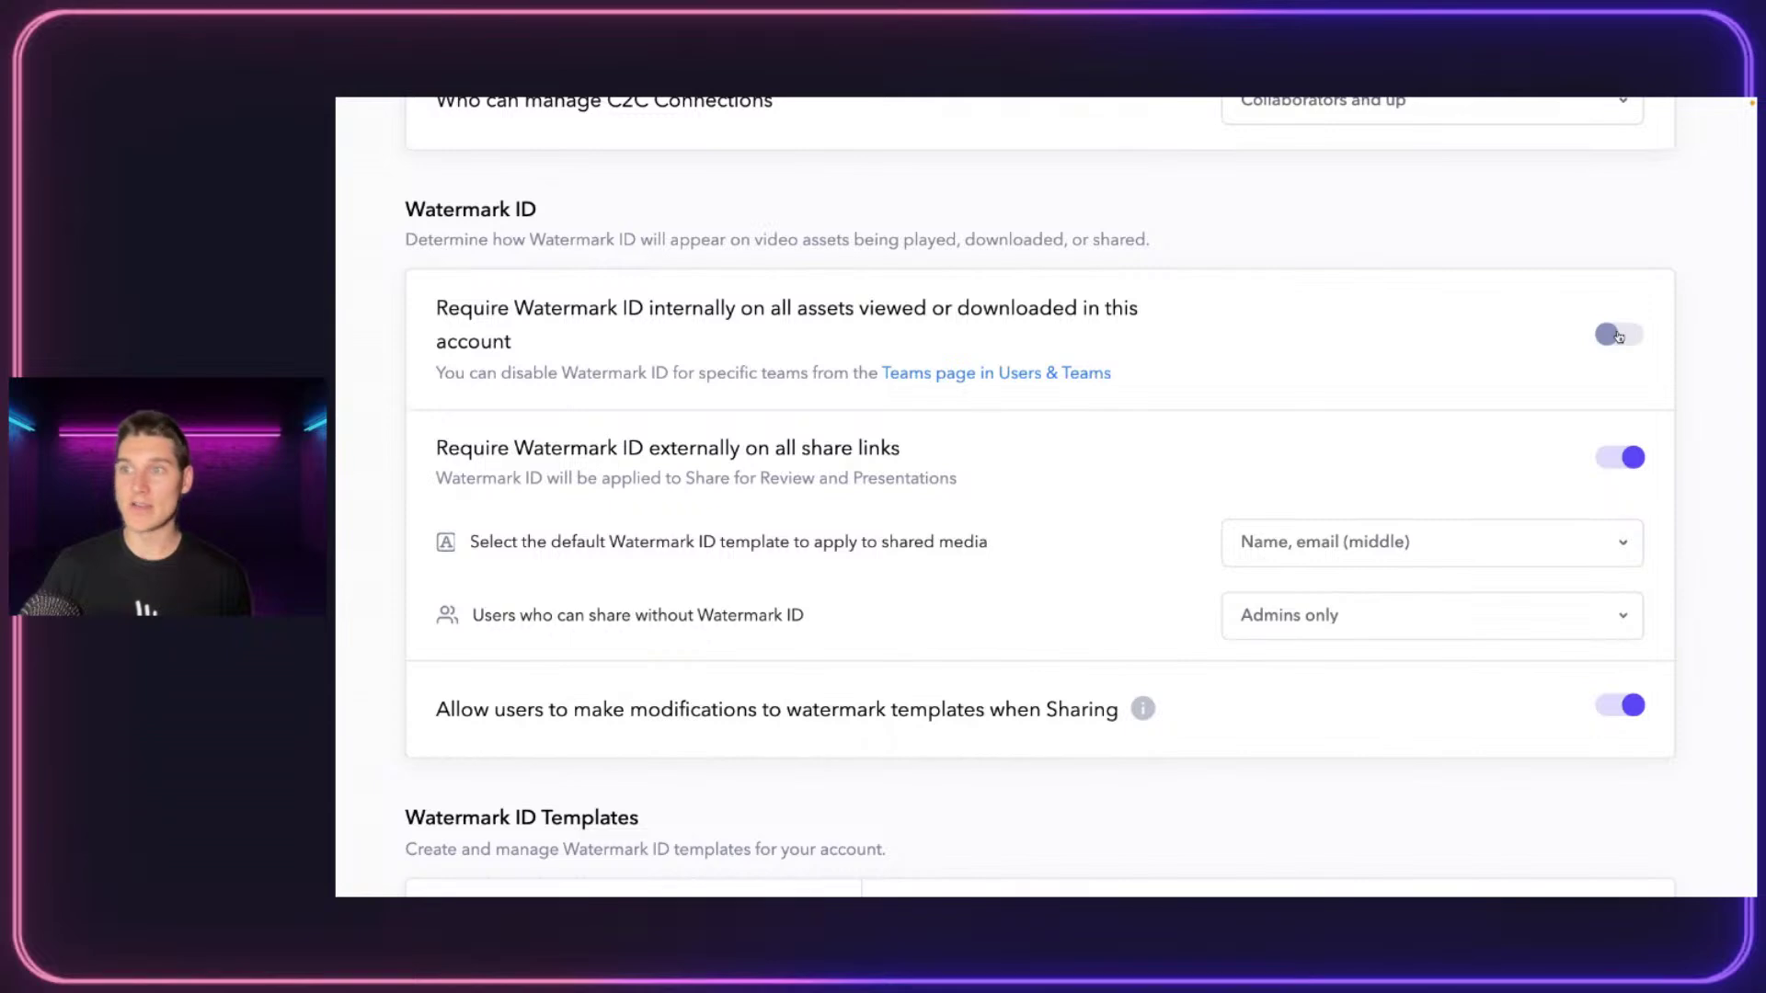
scroll(1529, 331, "down", 1)
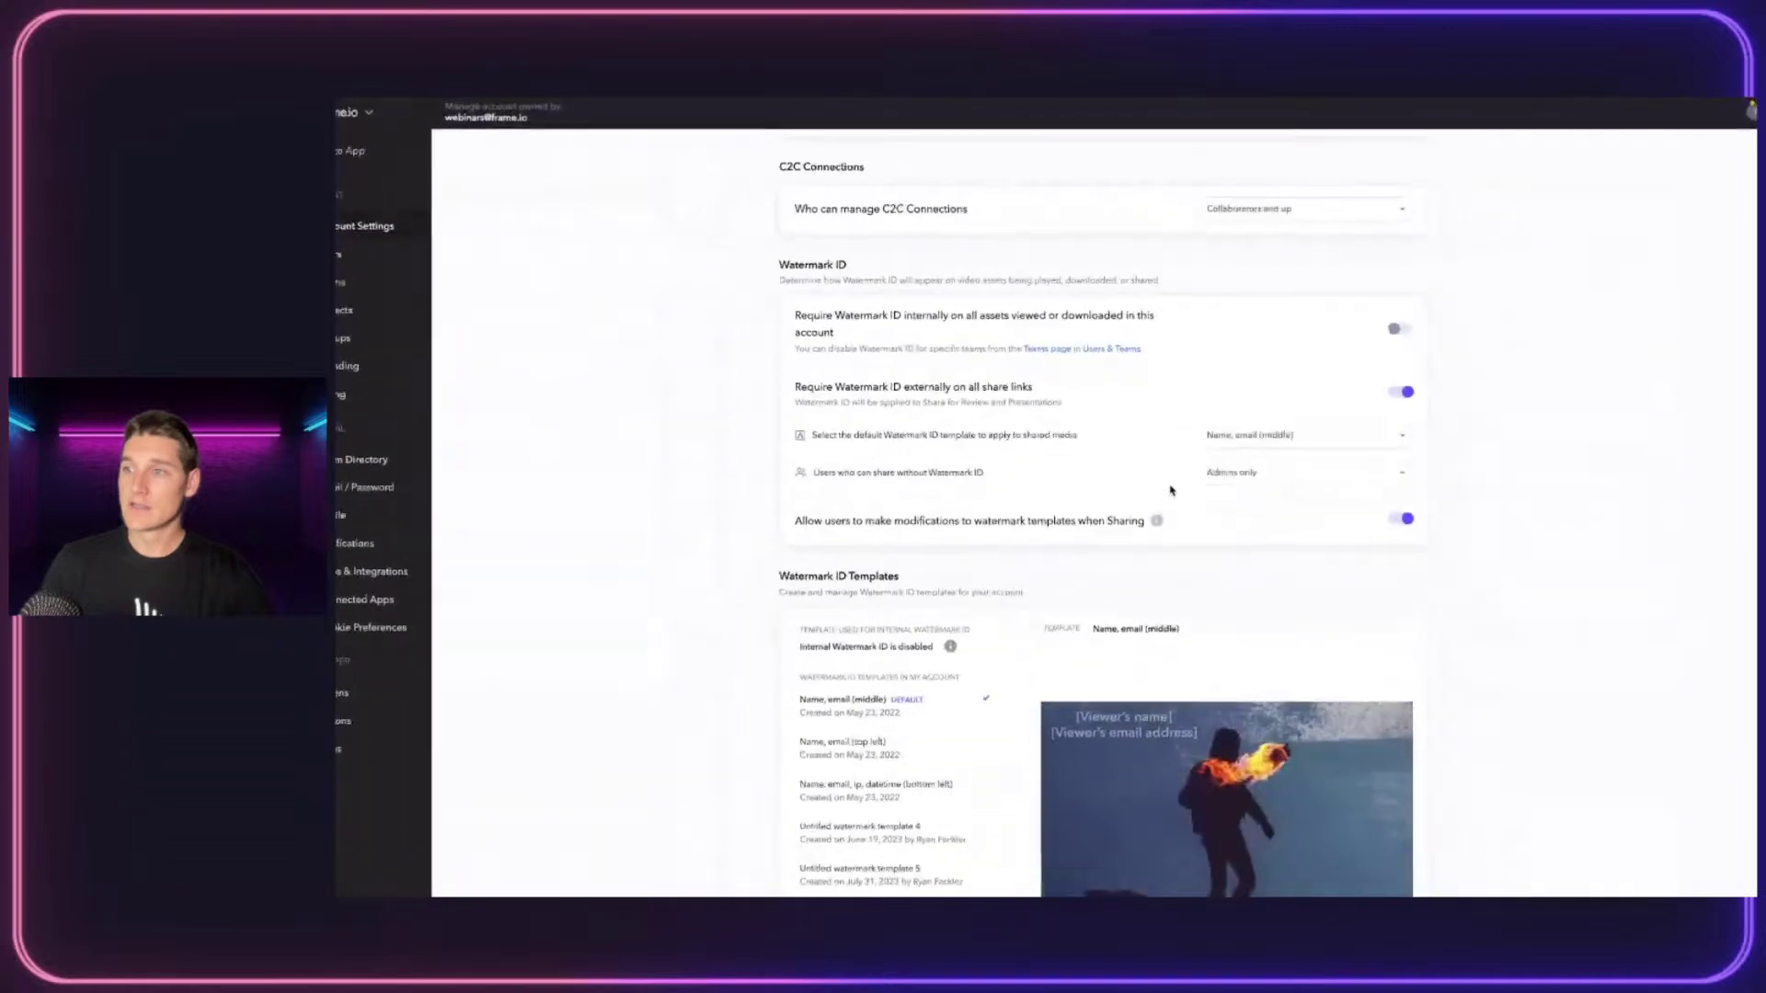
scroll(991, 603, "down", 3)
scroll(757, 556, "down", 3)
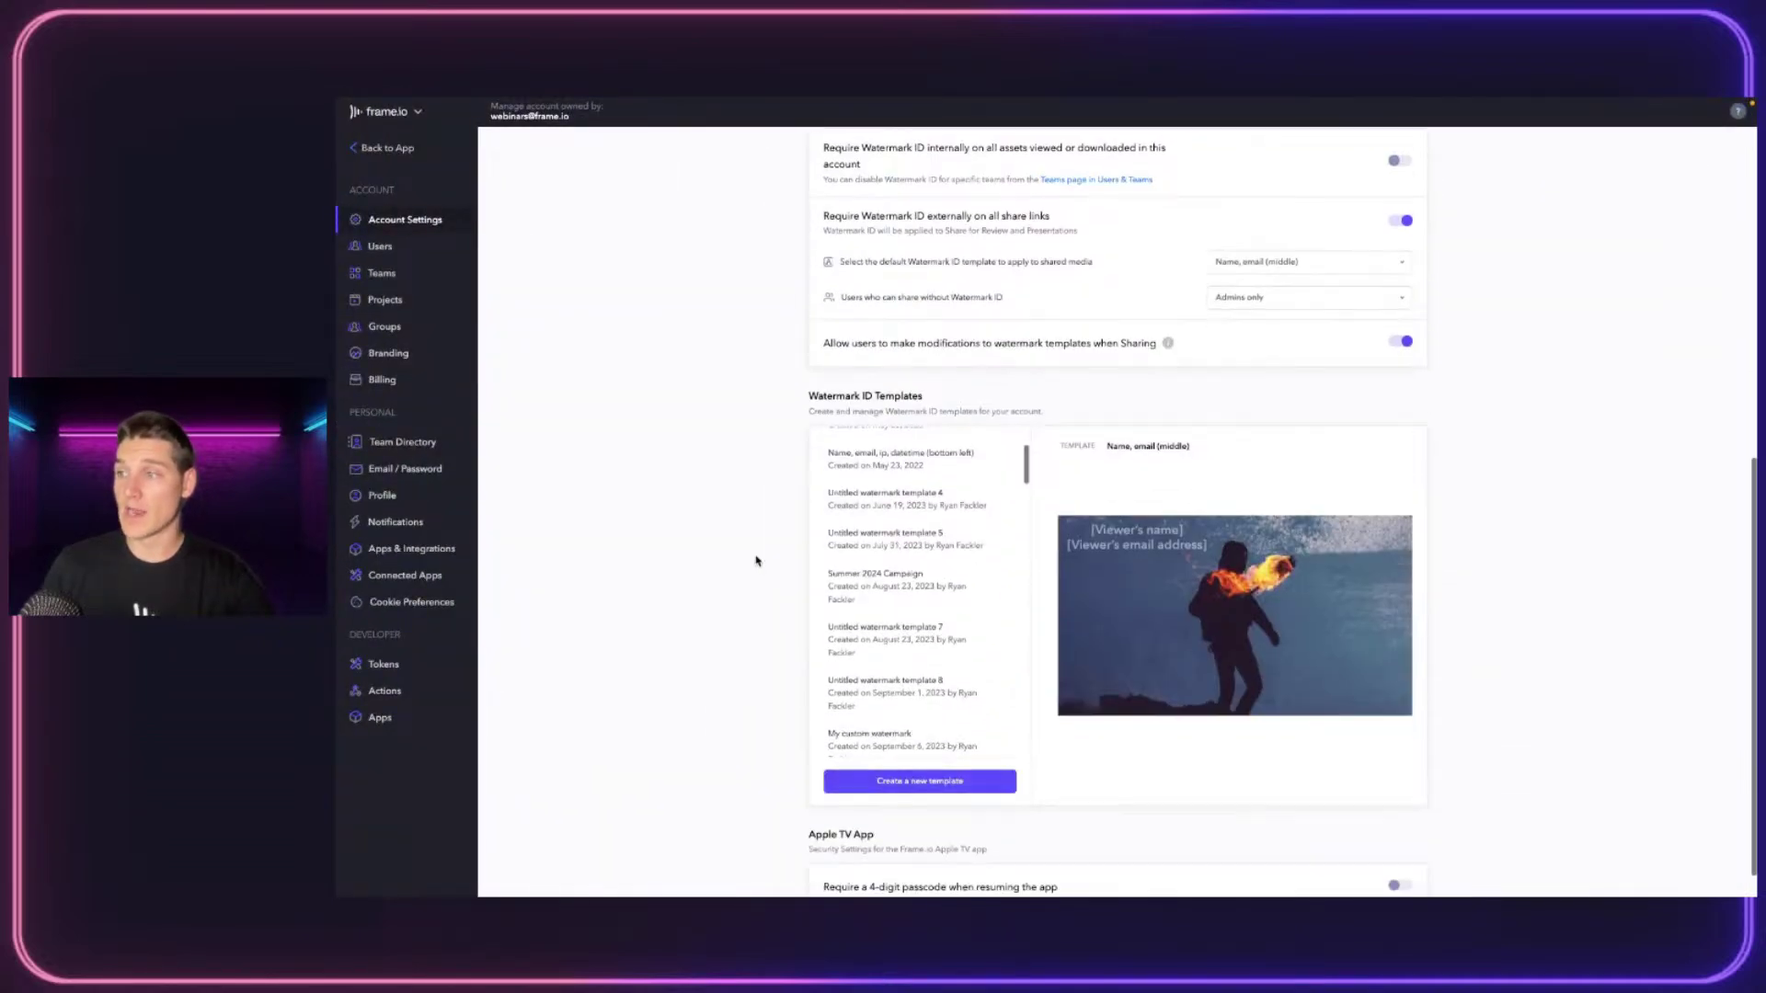
scroll(910, 476, "down", 5)
Create a watermark template named CLIENT 1 showing viewer name, email, IP address and date-time
left_click(874, 749)
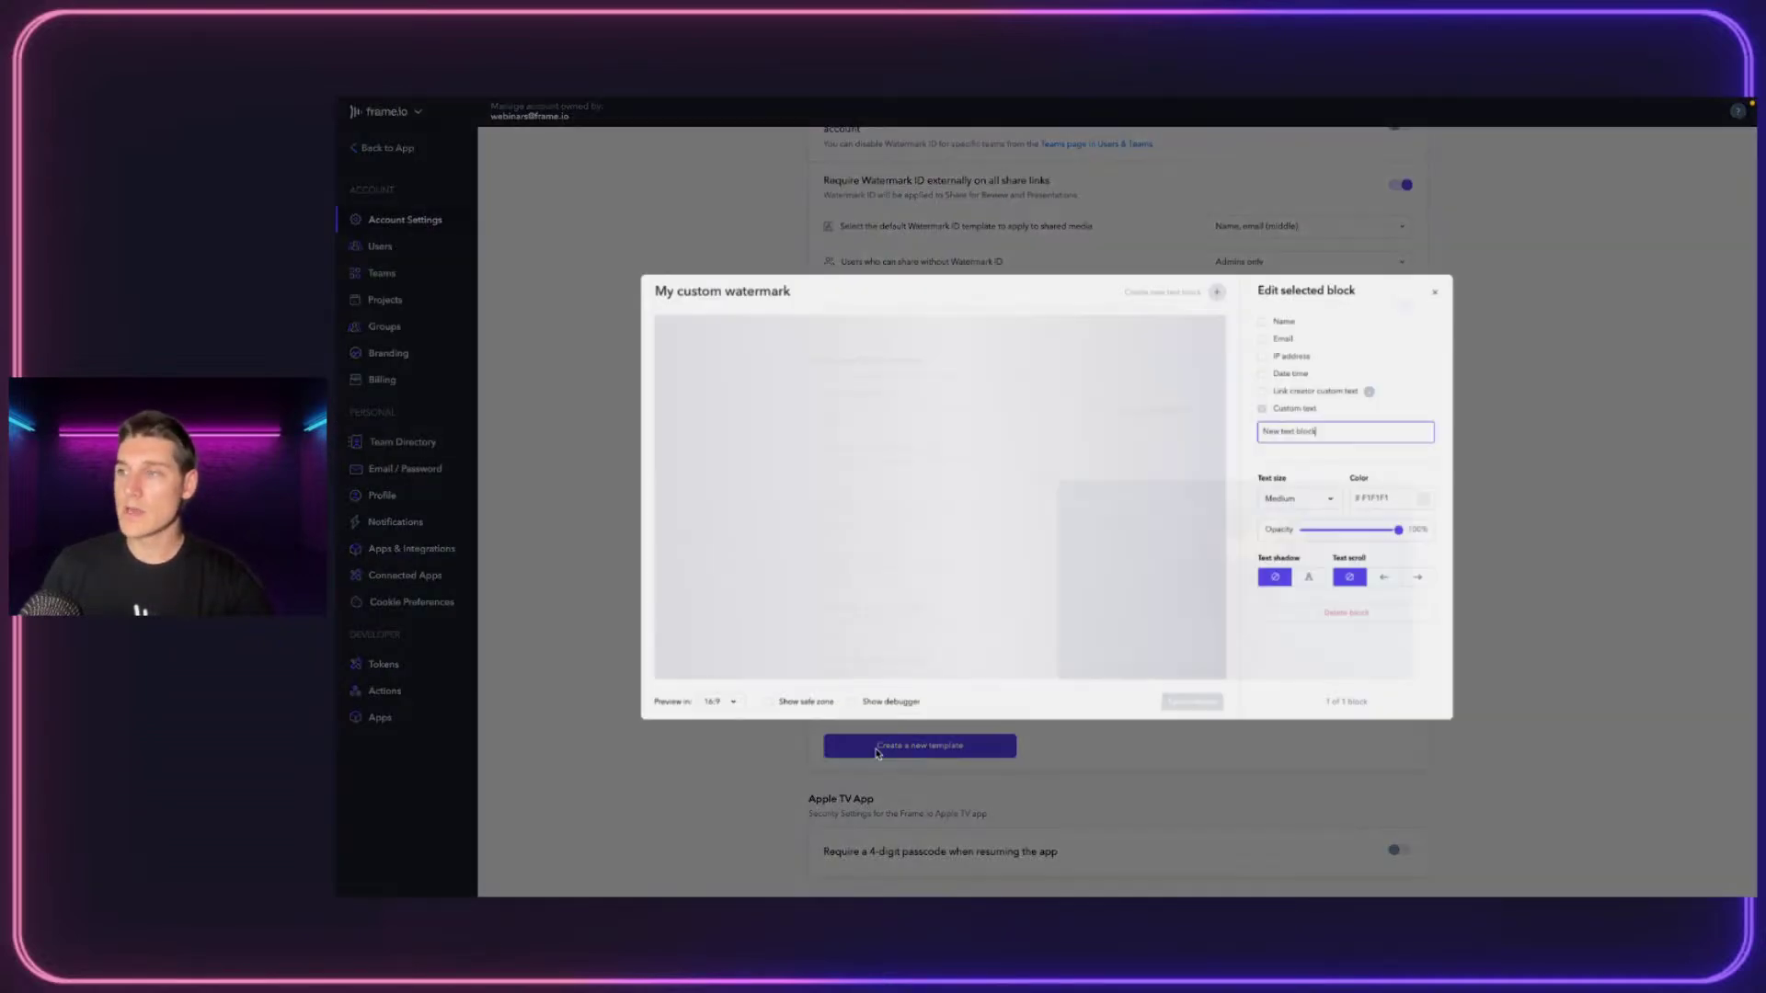
left_click(649, 277)
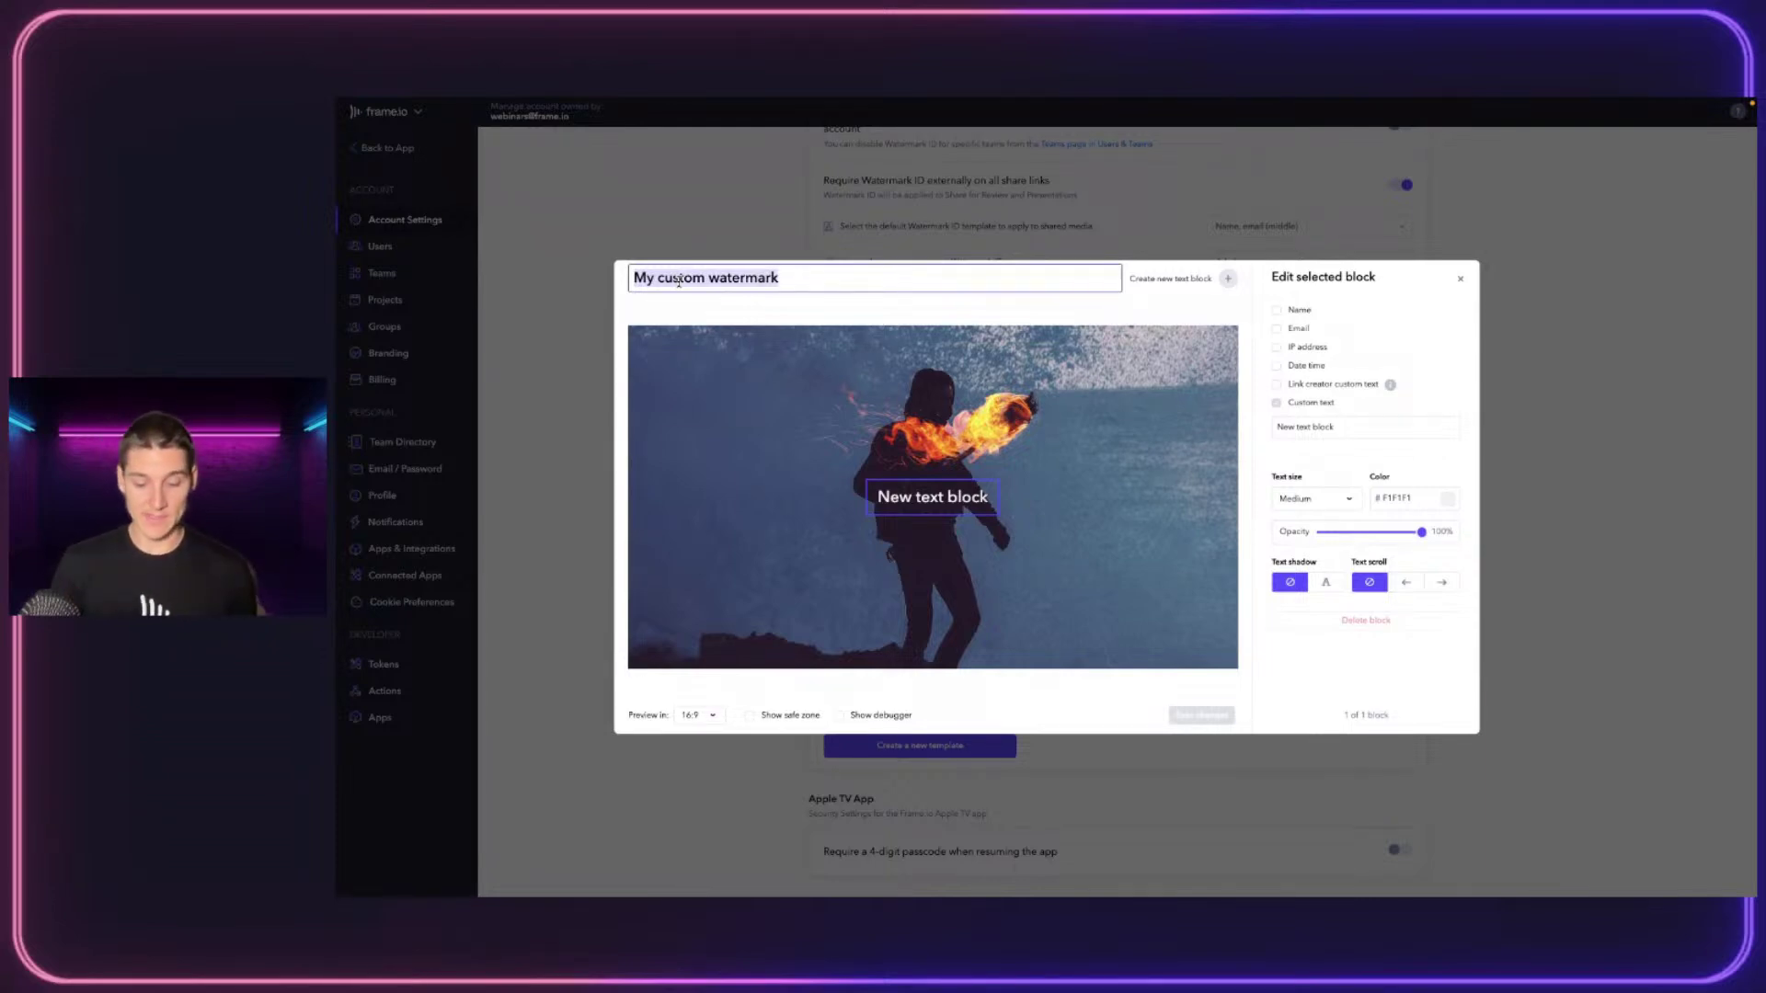
type("CLIENT 1")
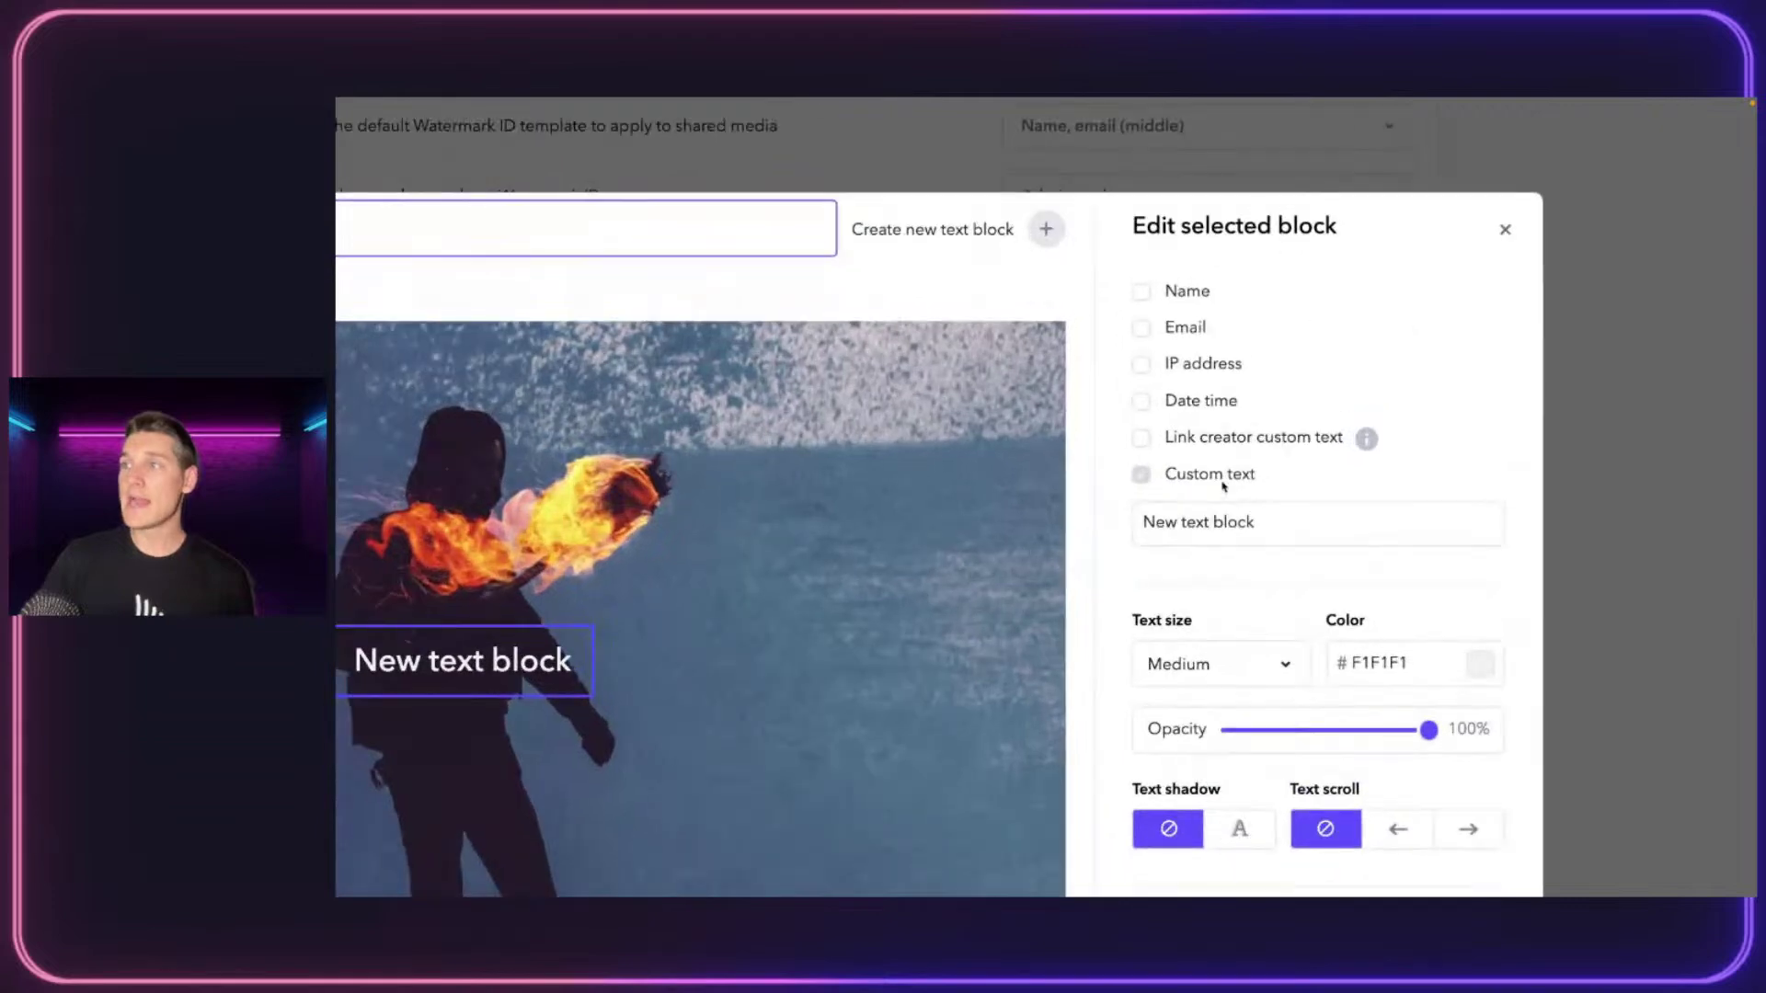
left_click(1141, 293)
left_click(1143, 327)
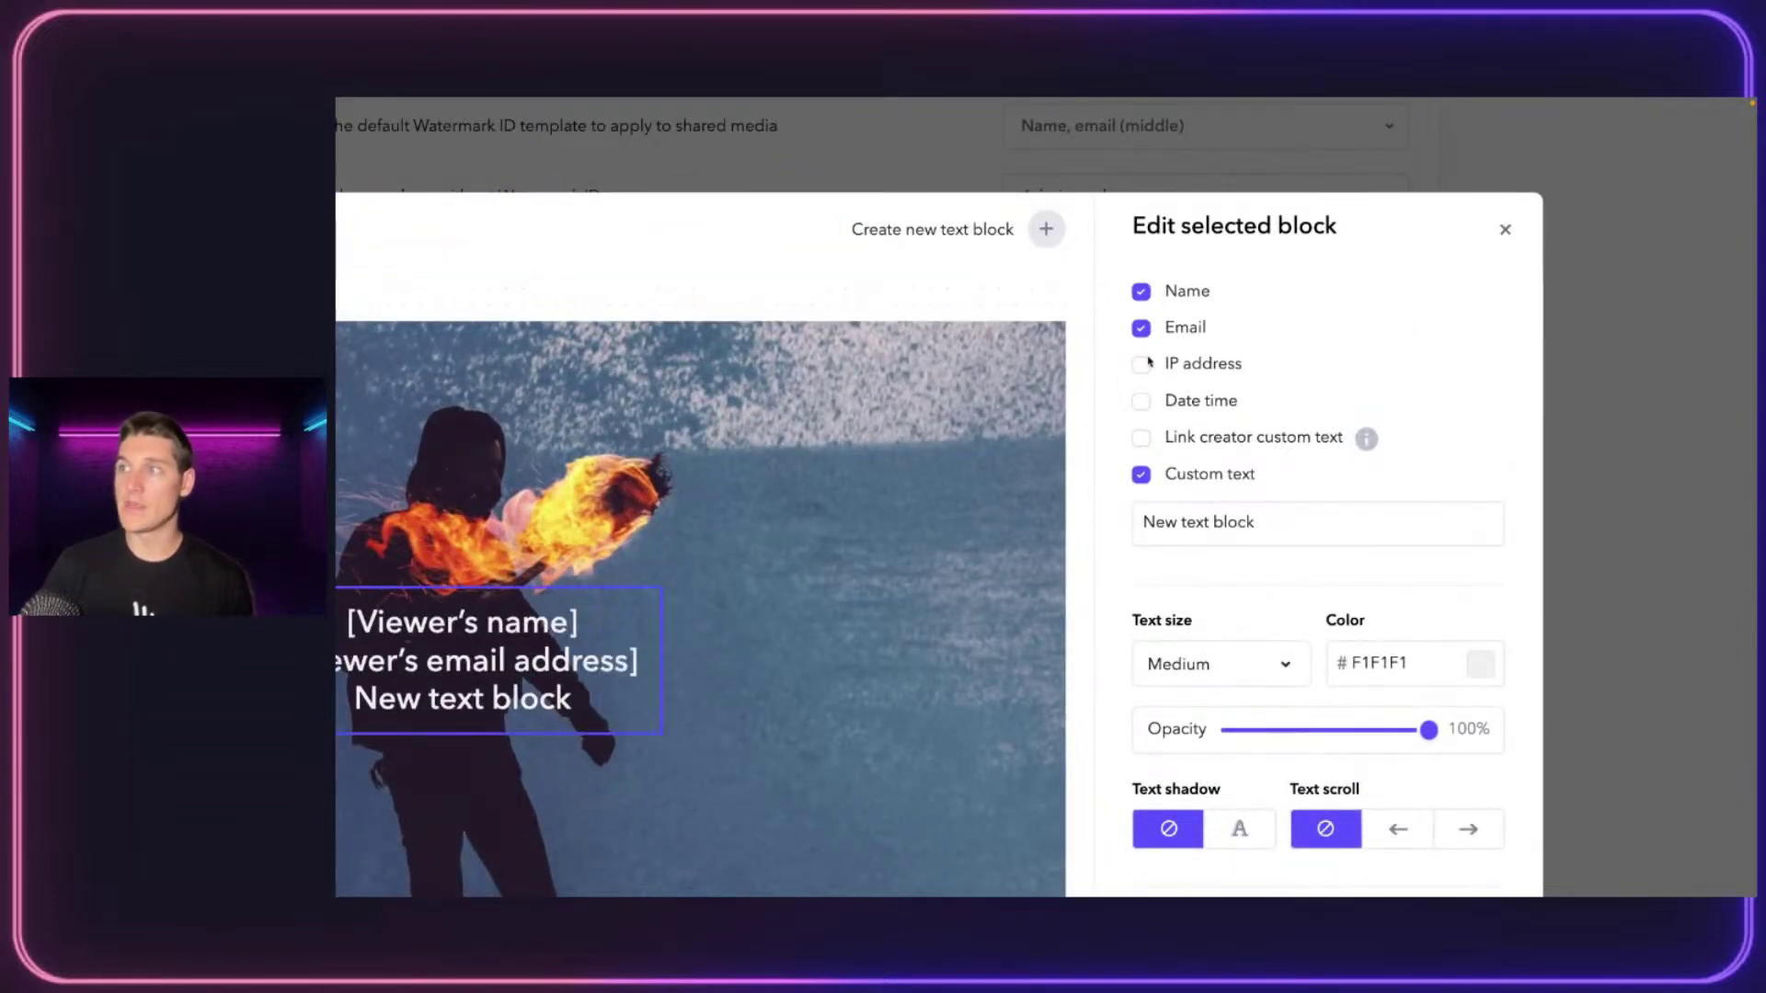
left_click(1144, 364)
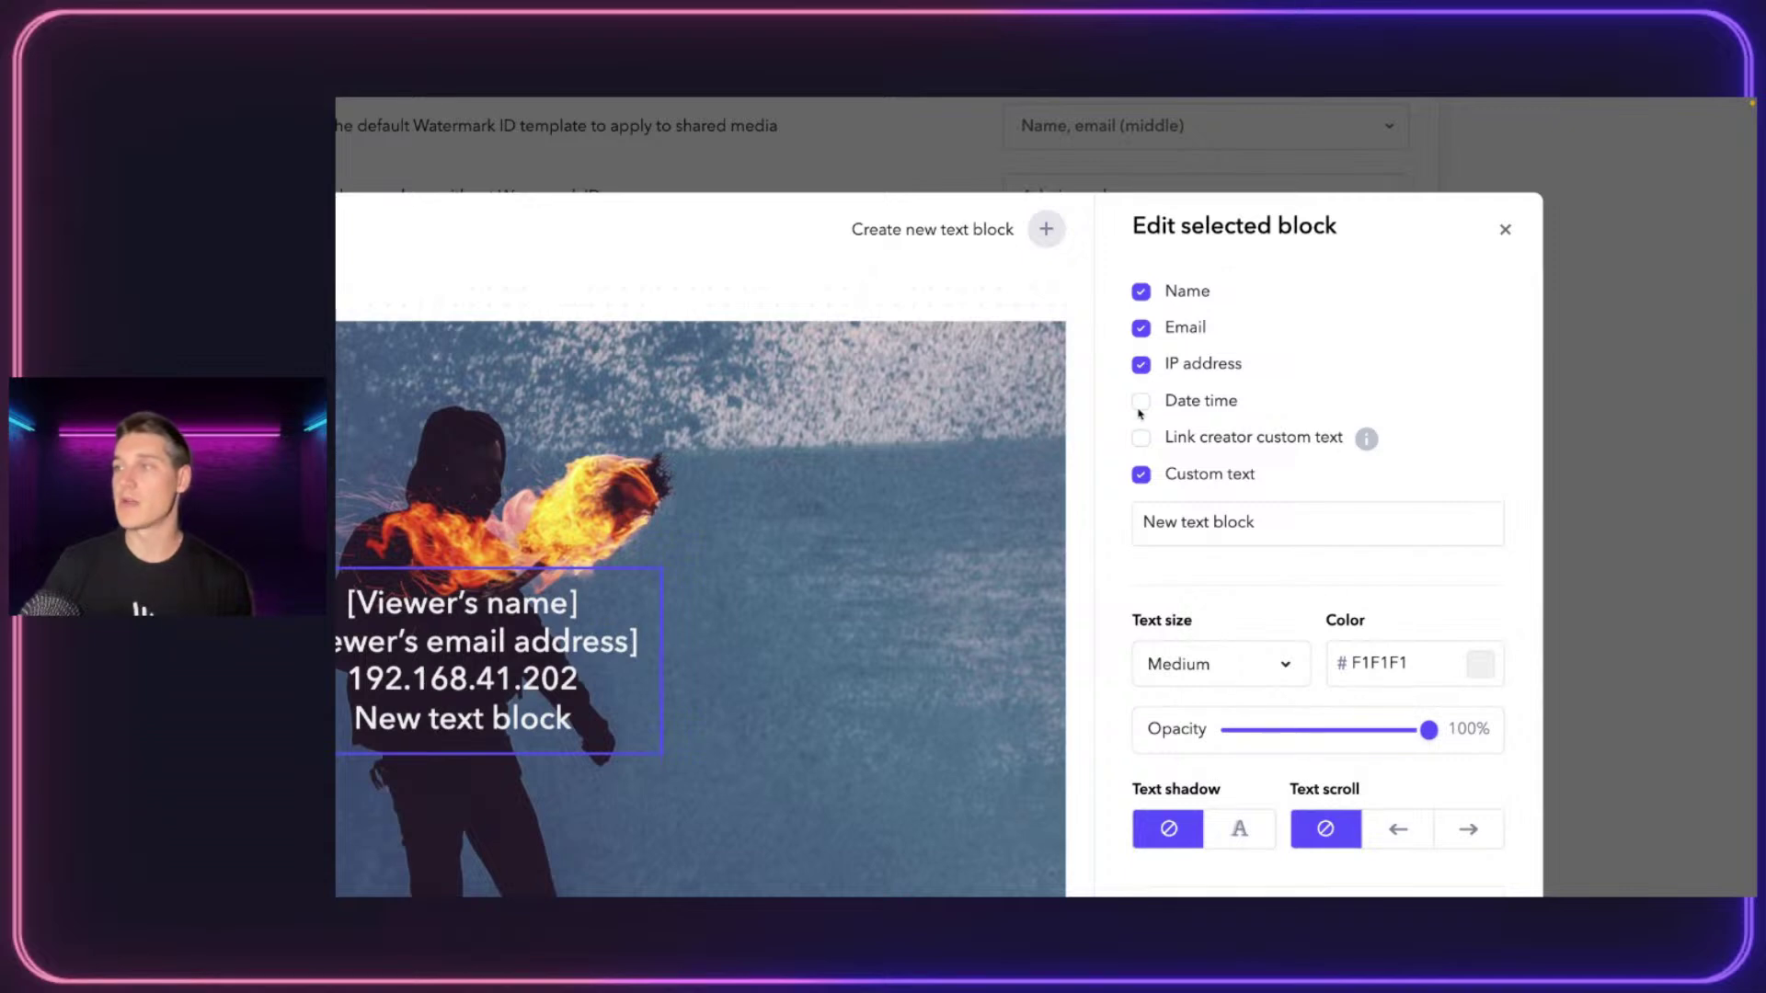
left_click(1141, 411)
Replace the watermark's placeholder custom text with PROJECT NAME
left_click(1219, 520)
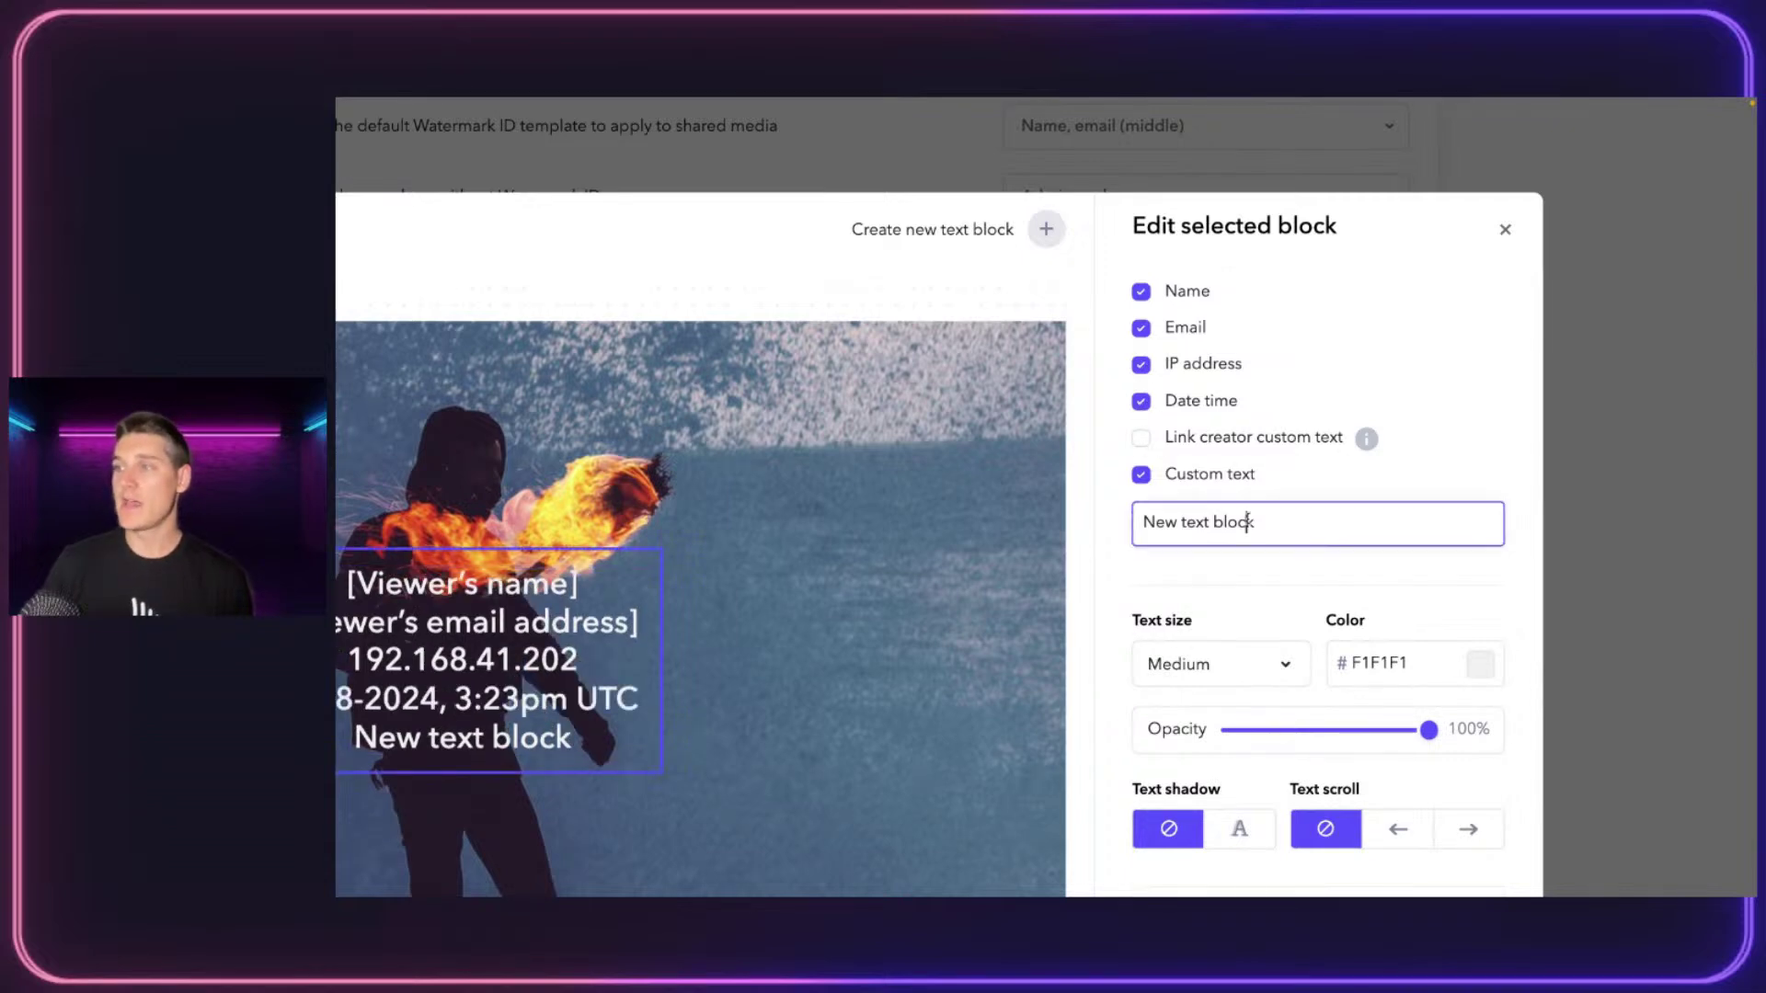
double_click(1220, 521)
key("super+a")
type("PRK")
key("BackSpace")
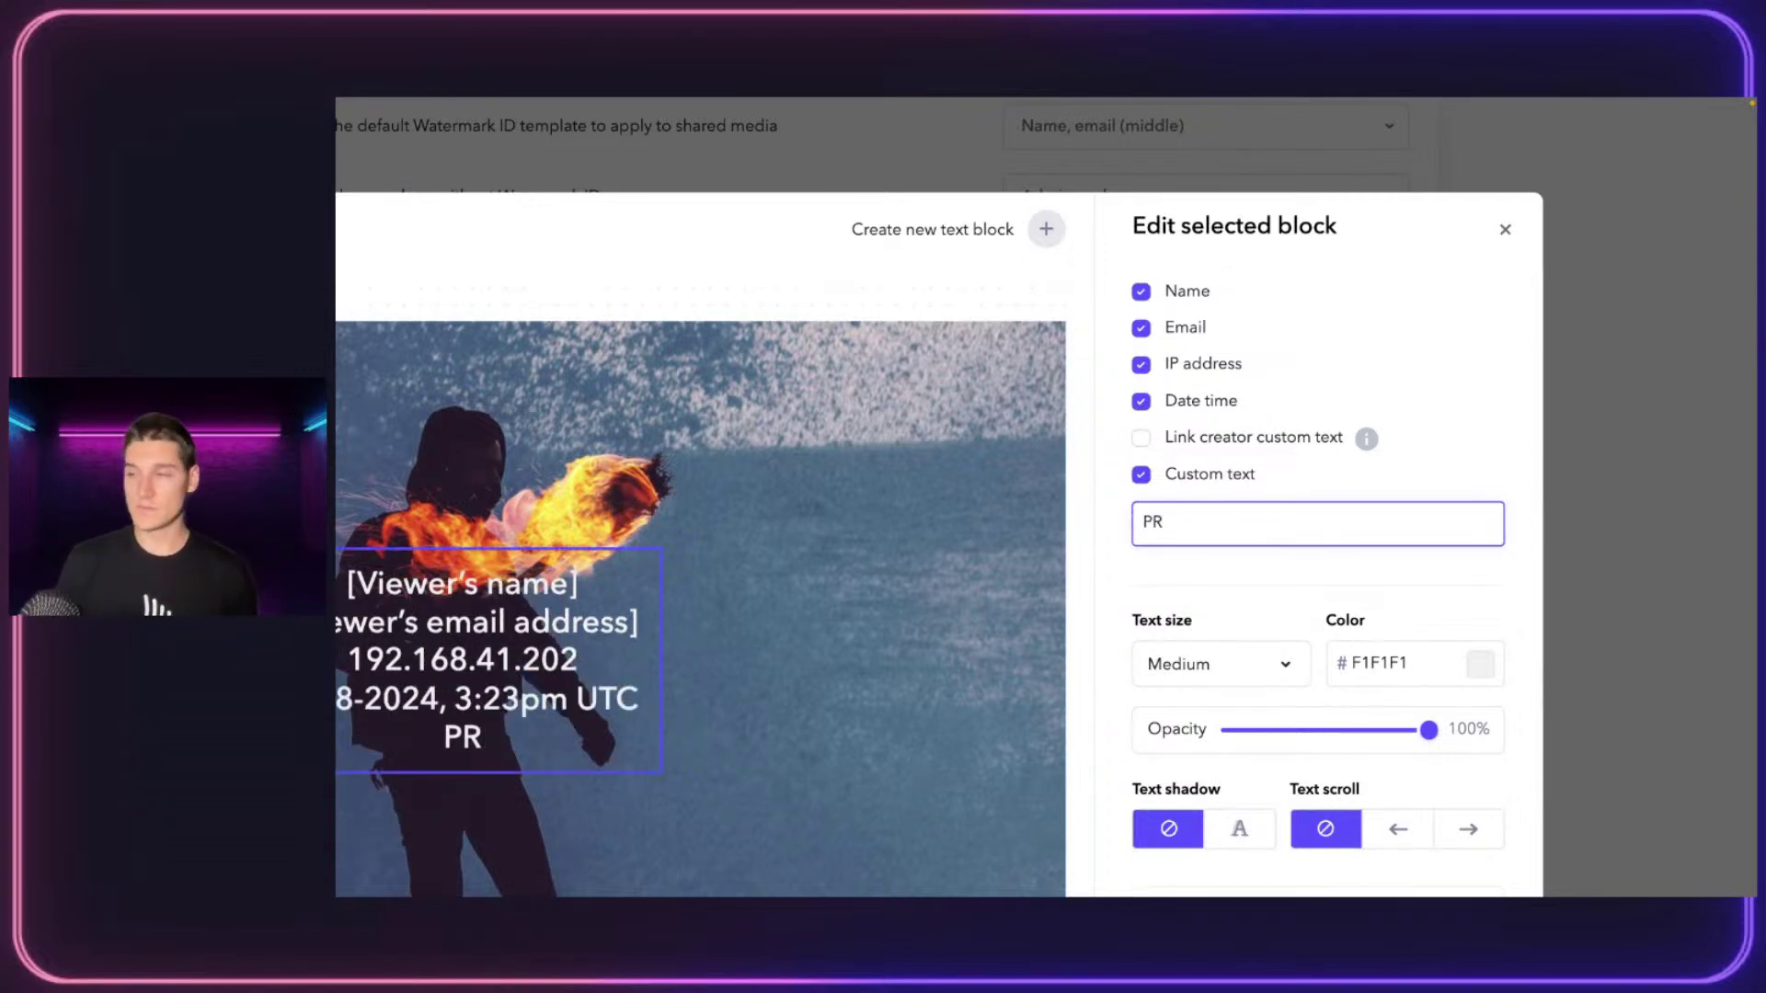
type("JEC")
key("BackSpace")
key("BackSpace")
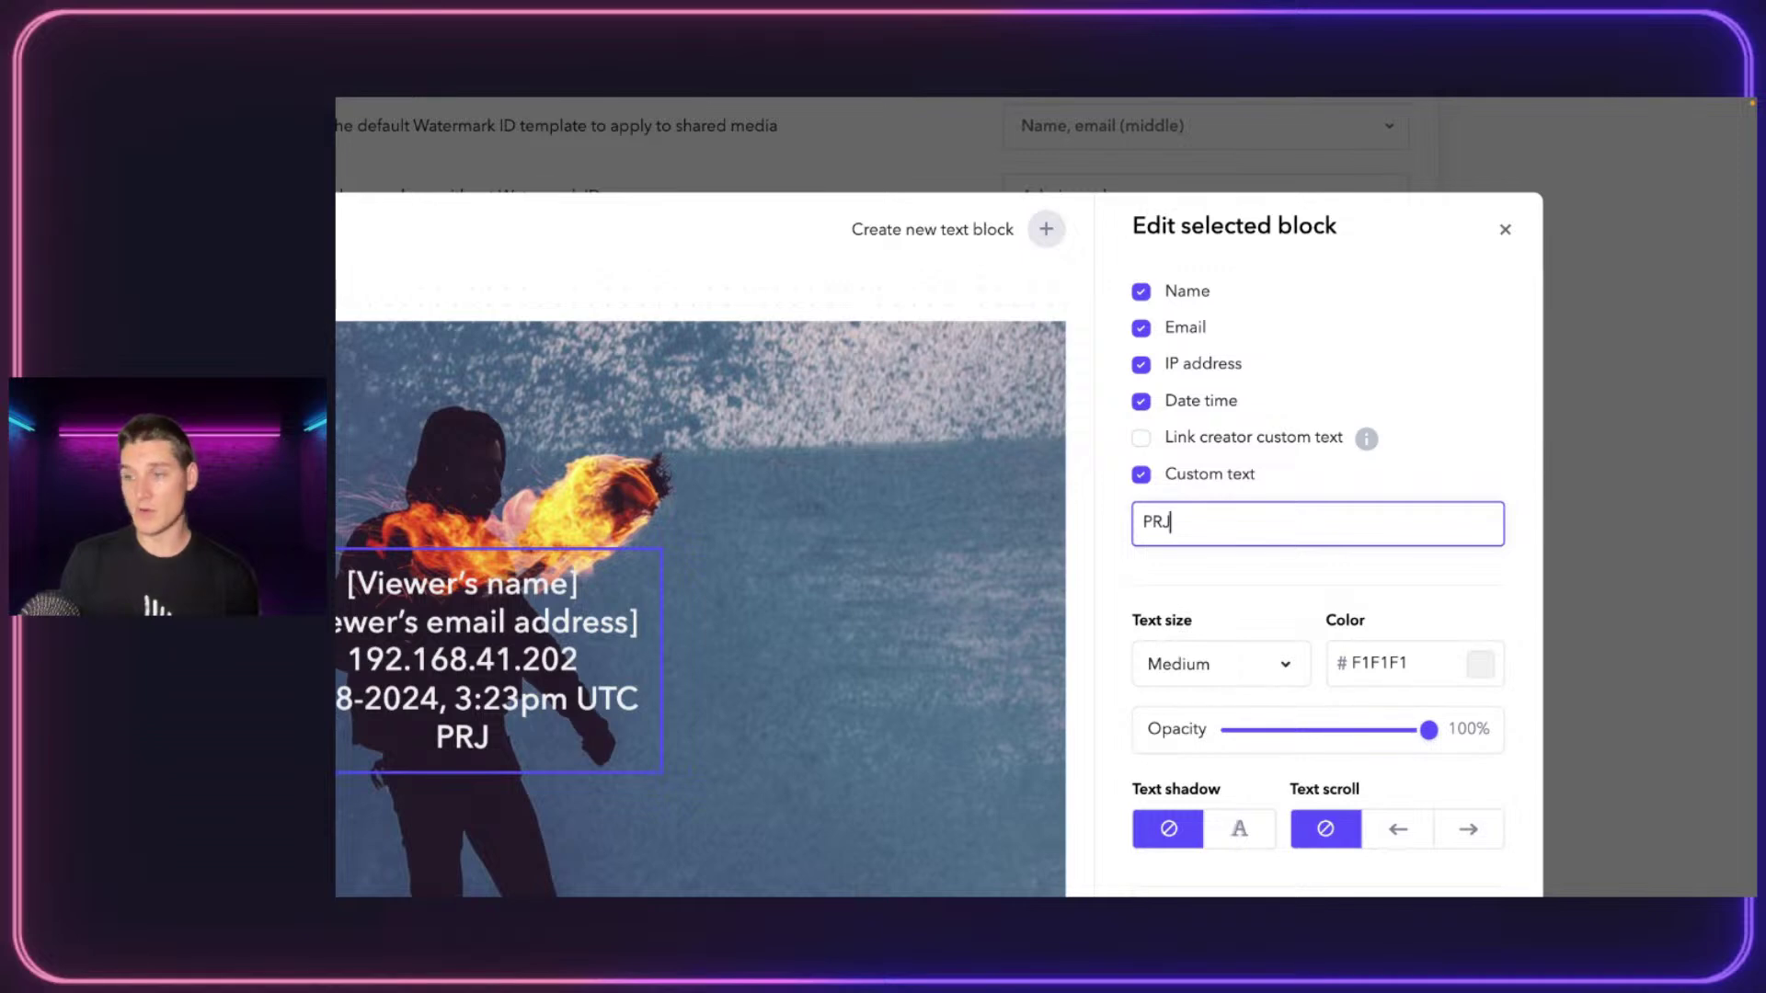
key("BackSpace")
type("OJECT NAME")
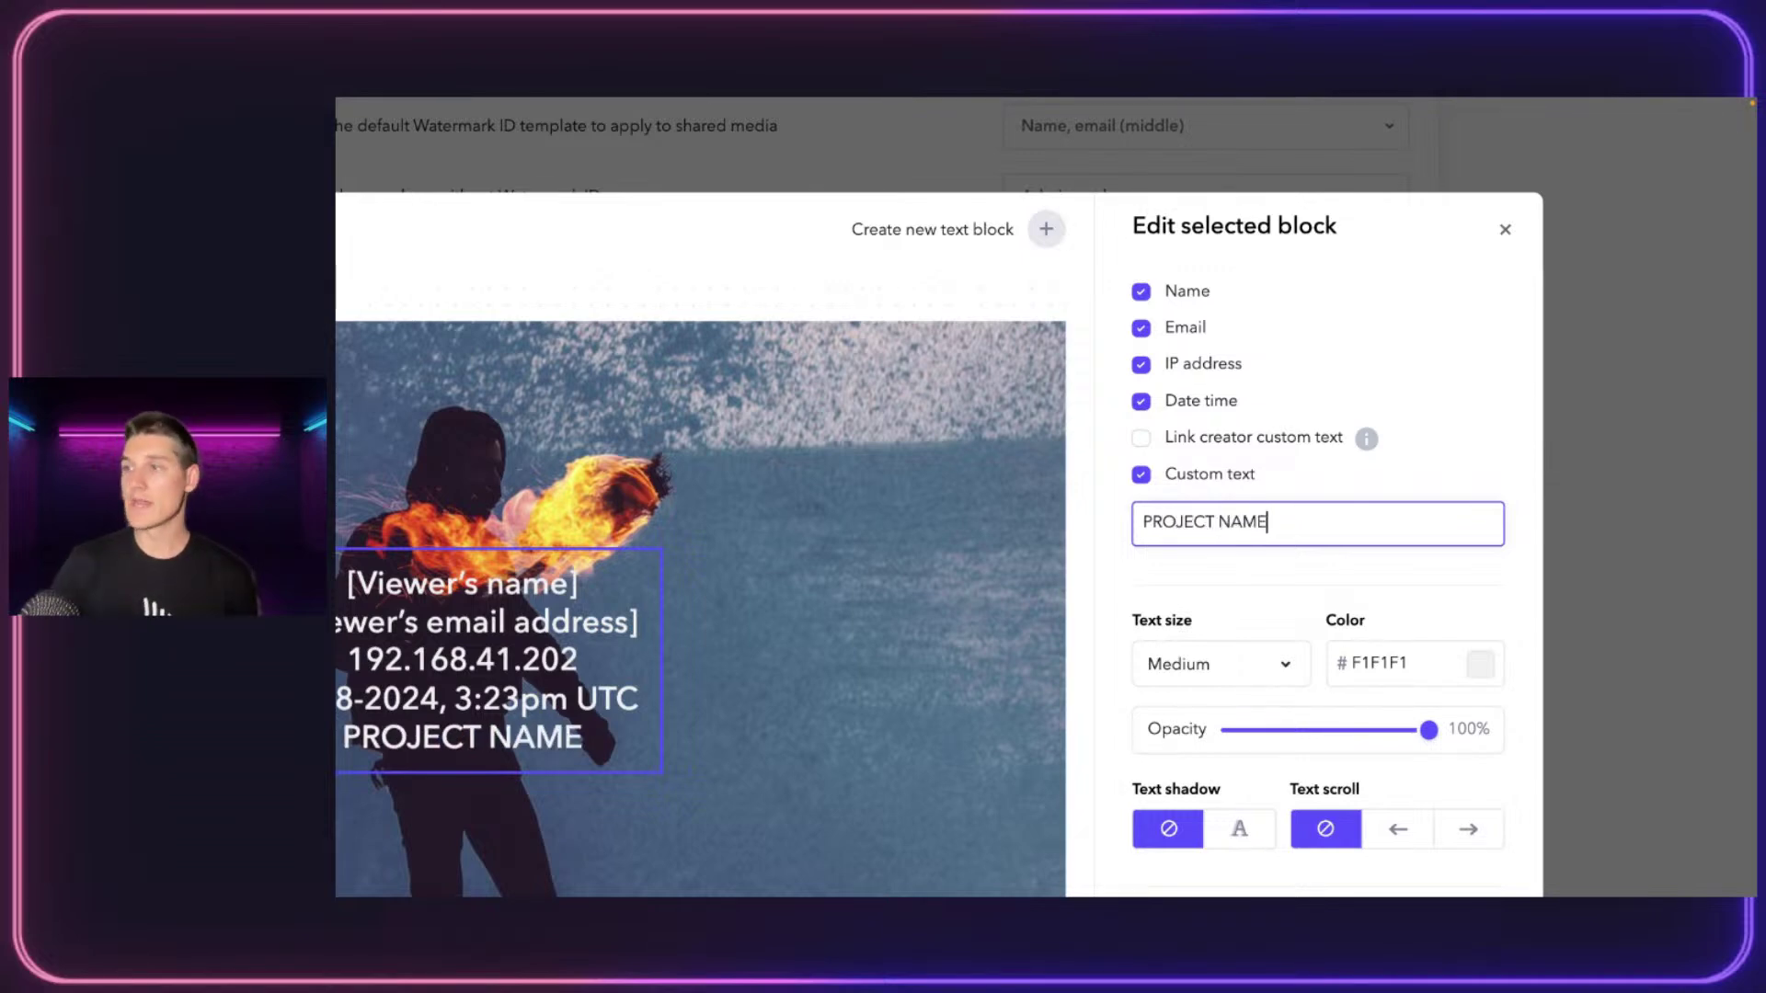
scroll(1270, 515, "down", 3)
left_click(1269, 488)
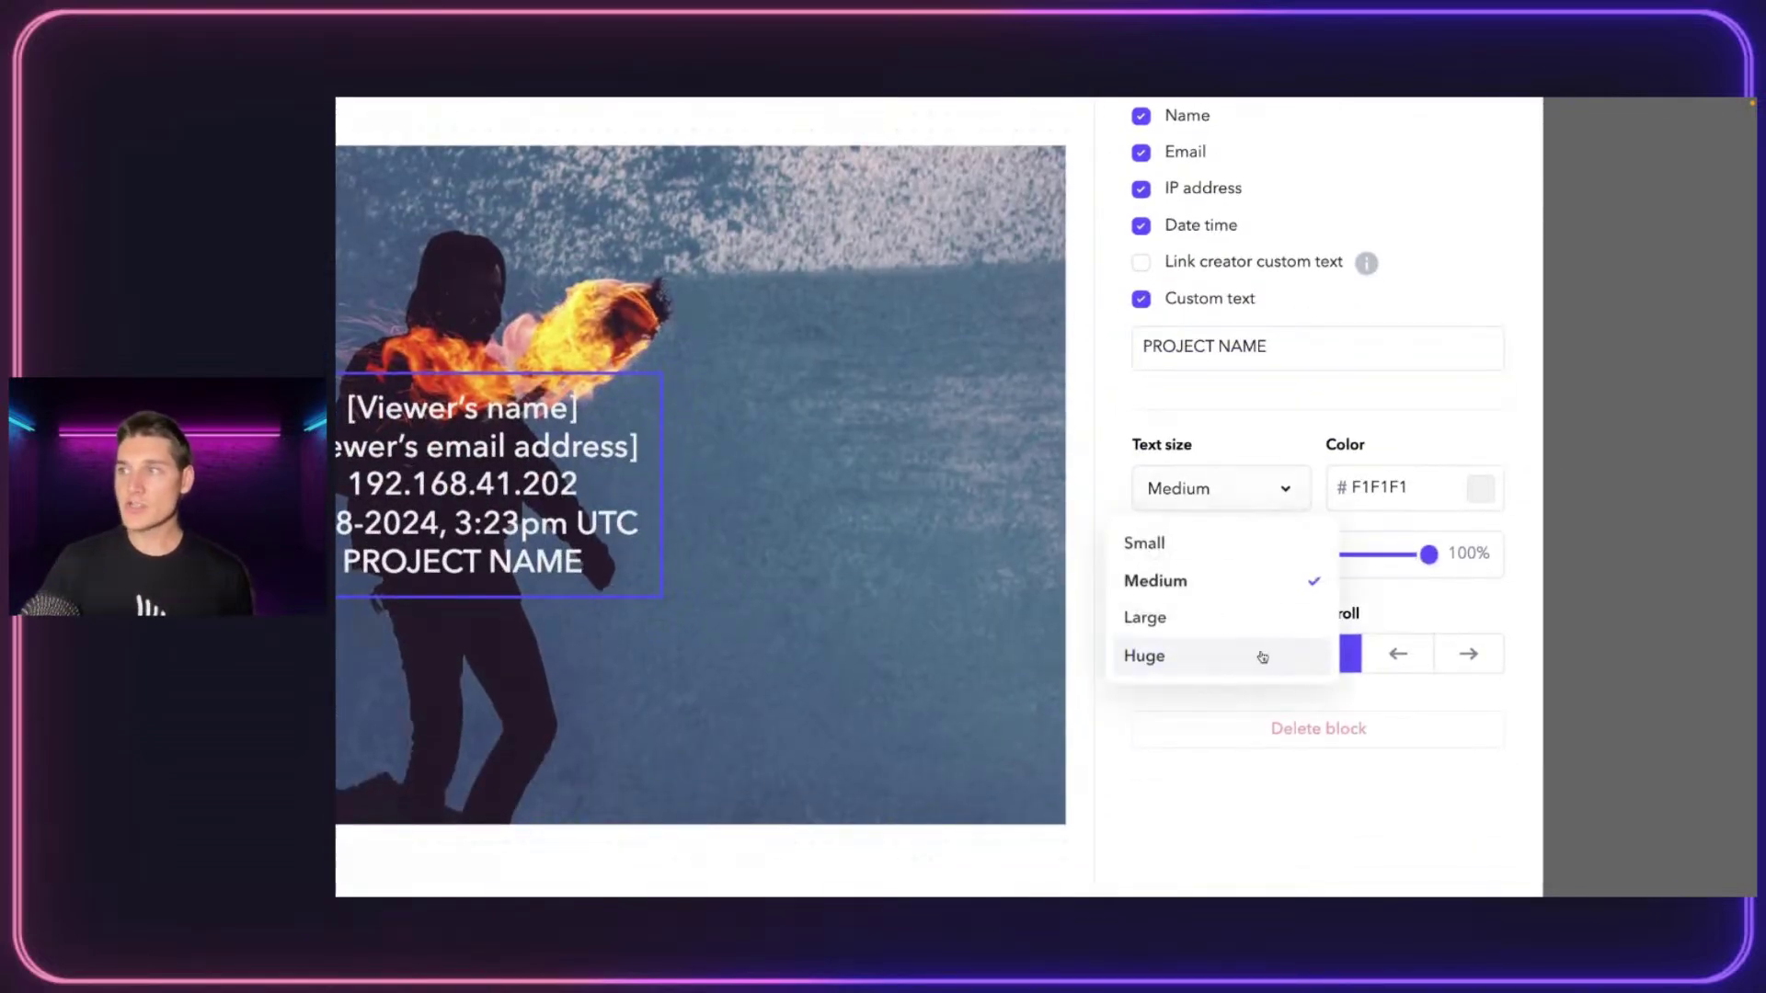
Make the watermark text Large, lower its opacity, and scroll it along the bottom of the video
left_click(1168, 631)
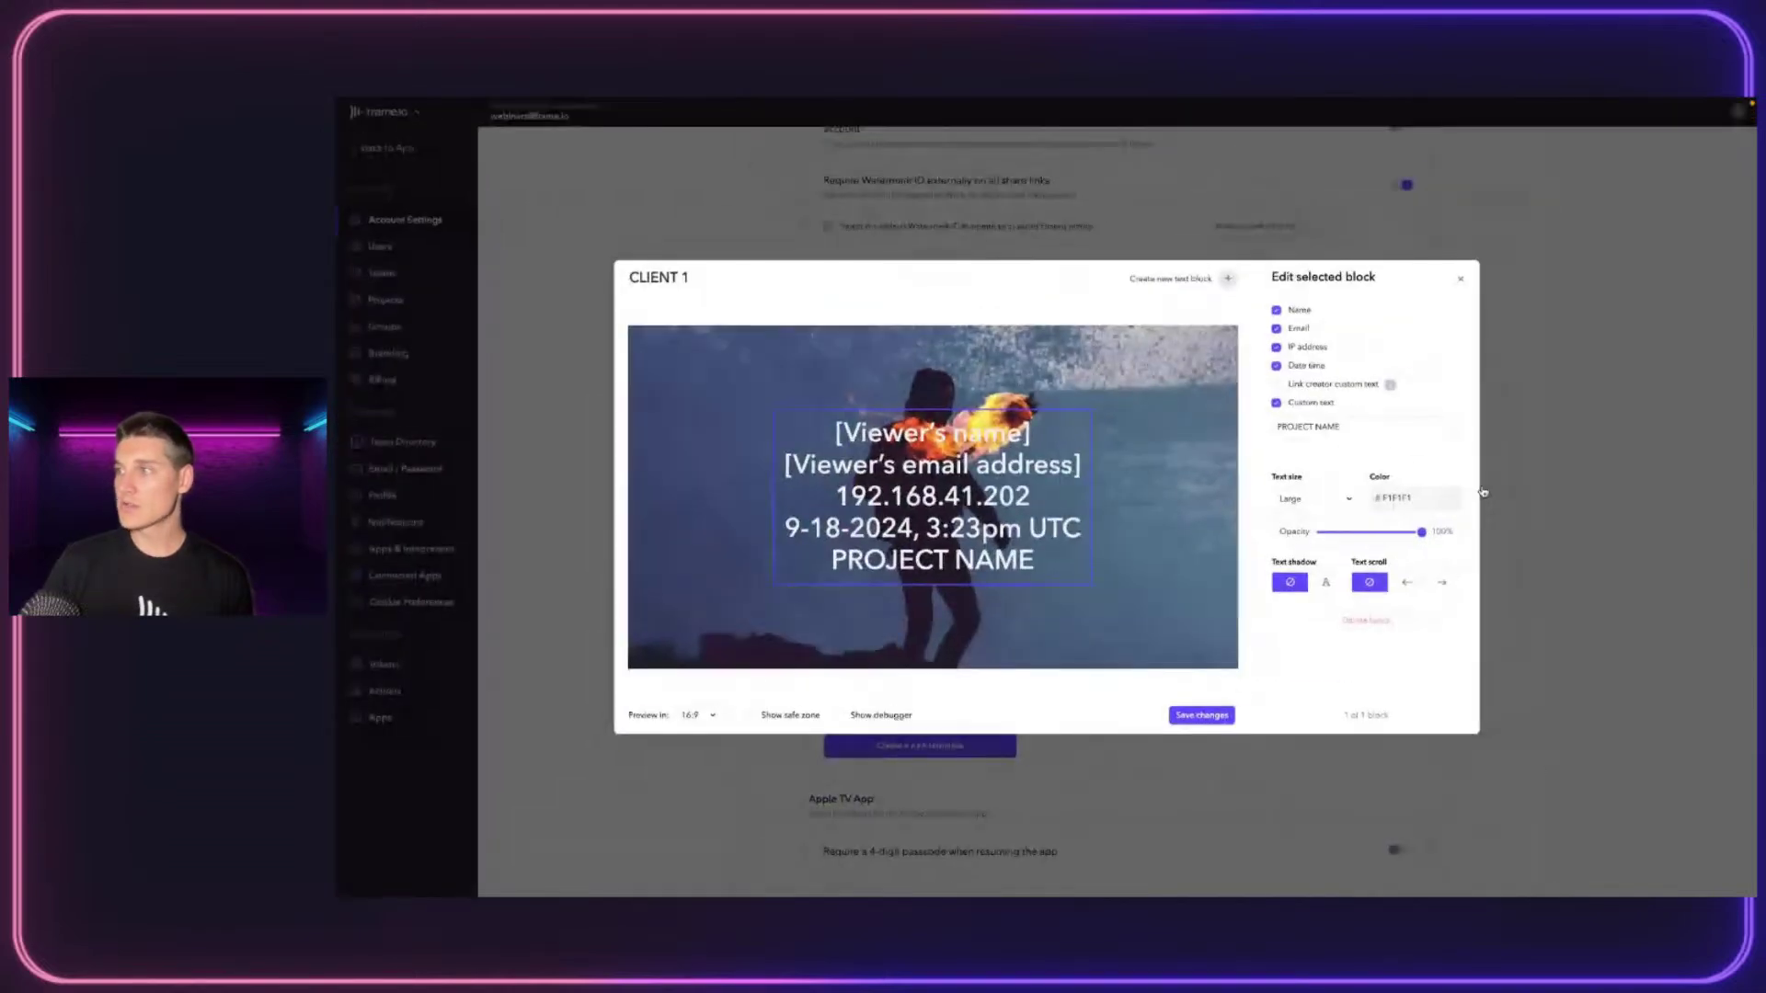
left_click(1482, 490)
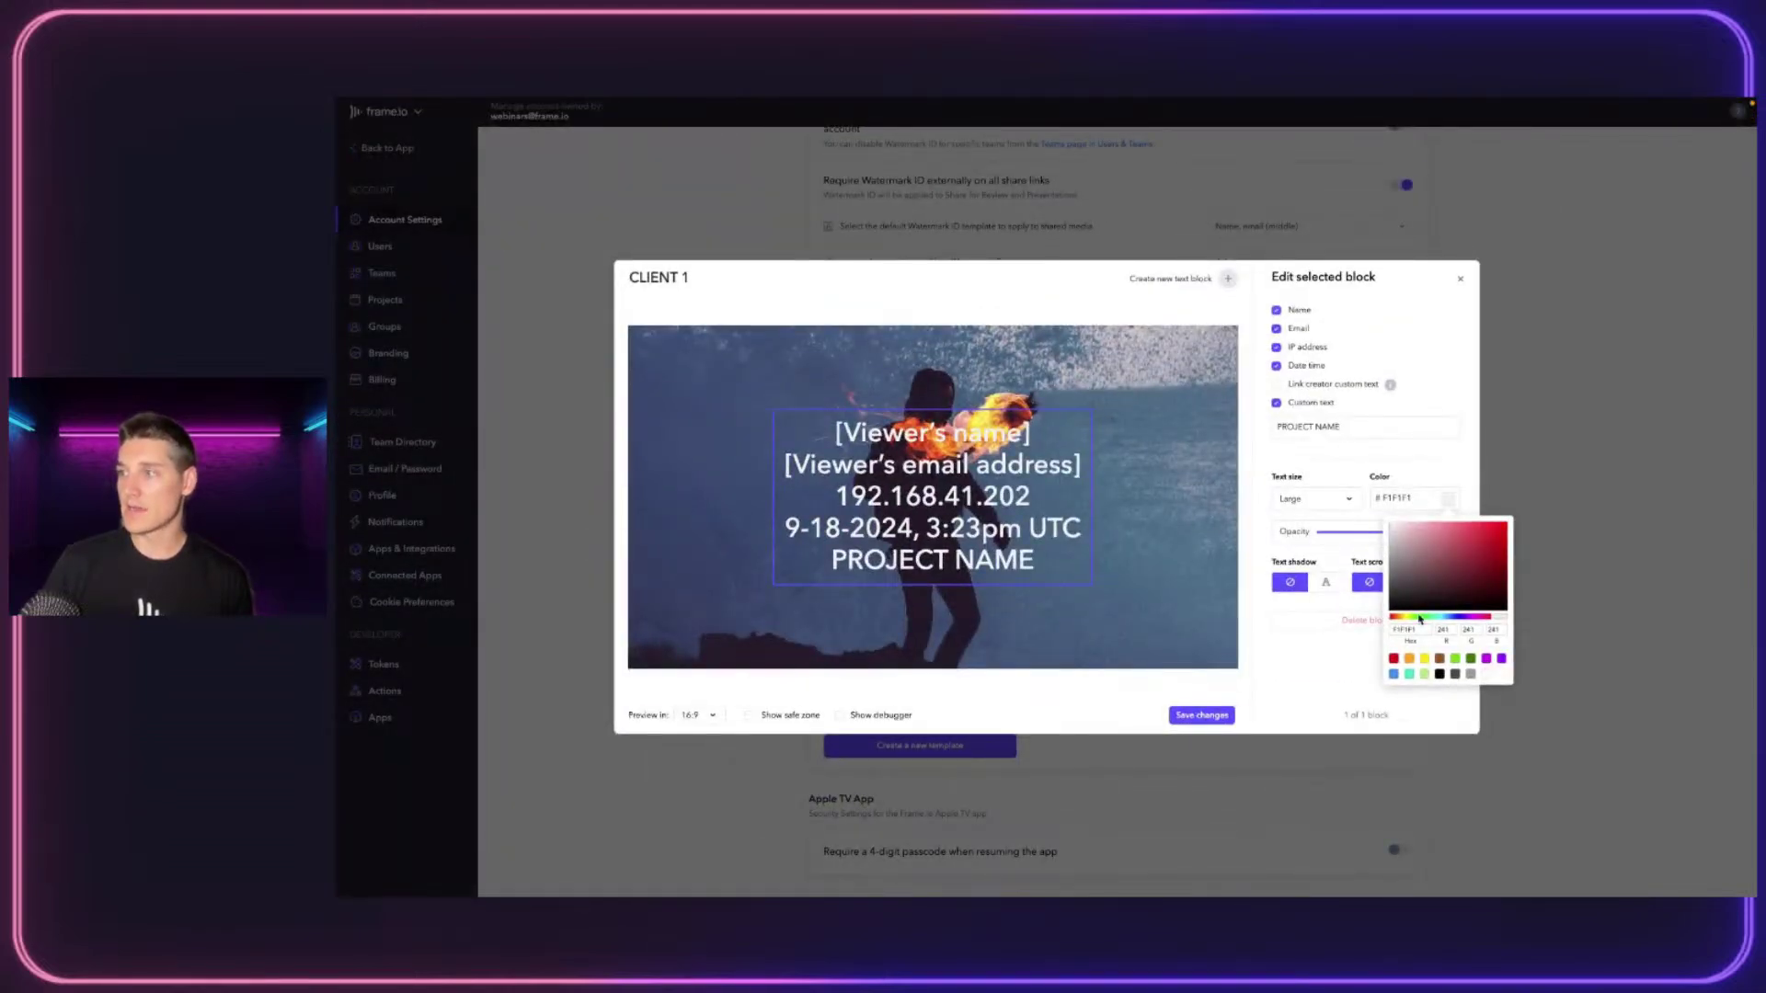
mouse_move(1419, 619)
left_mouse_down()
mouse_move(1485, 619)
mouse_move(1409, 618)
left_mouse_up()
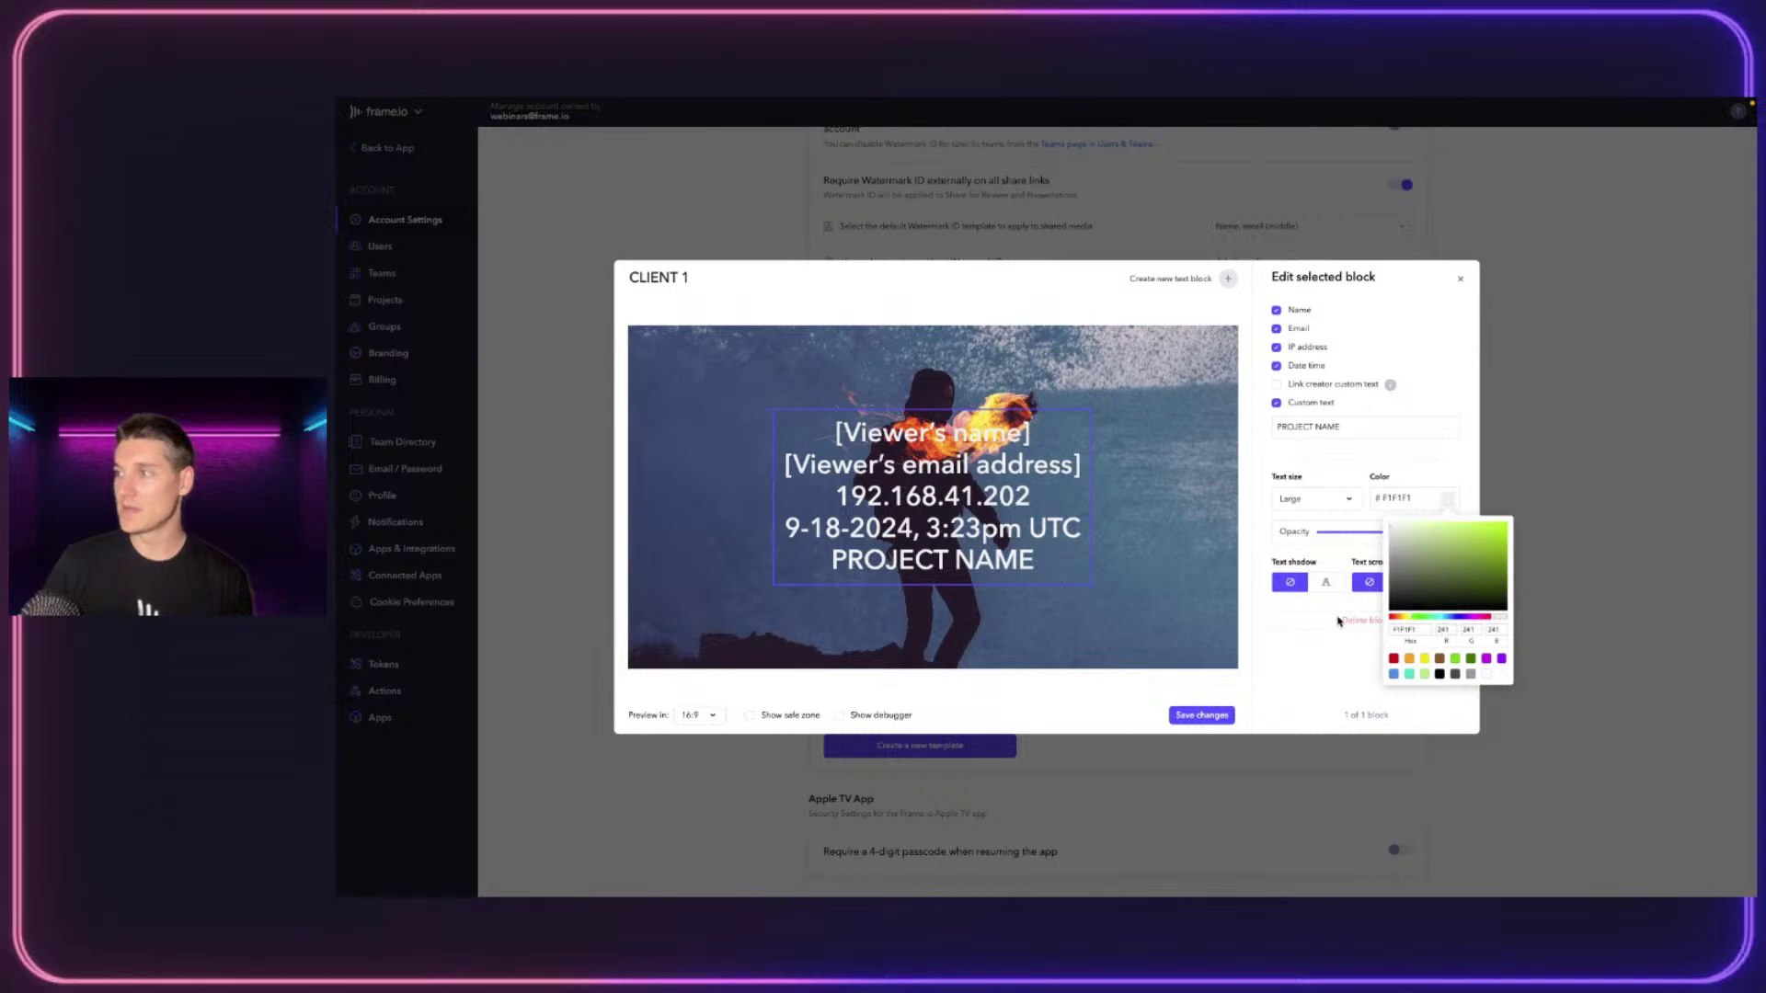
left_click(1434, 402)
left_click_drag(1421, 534, 1339, 537)
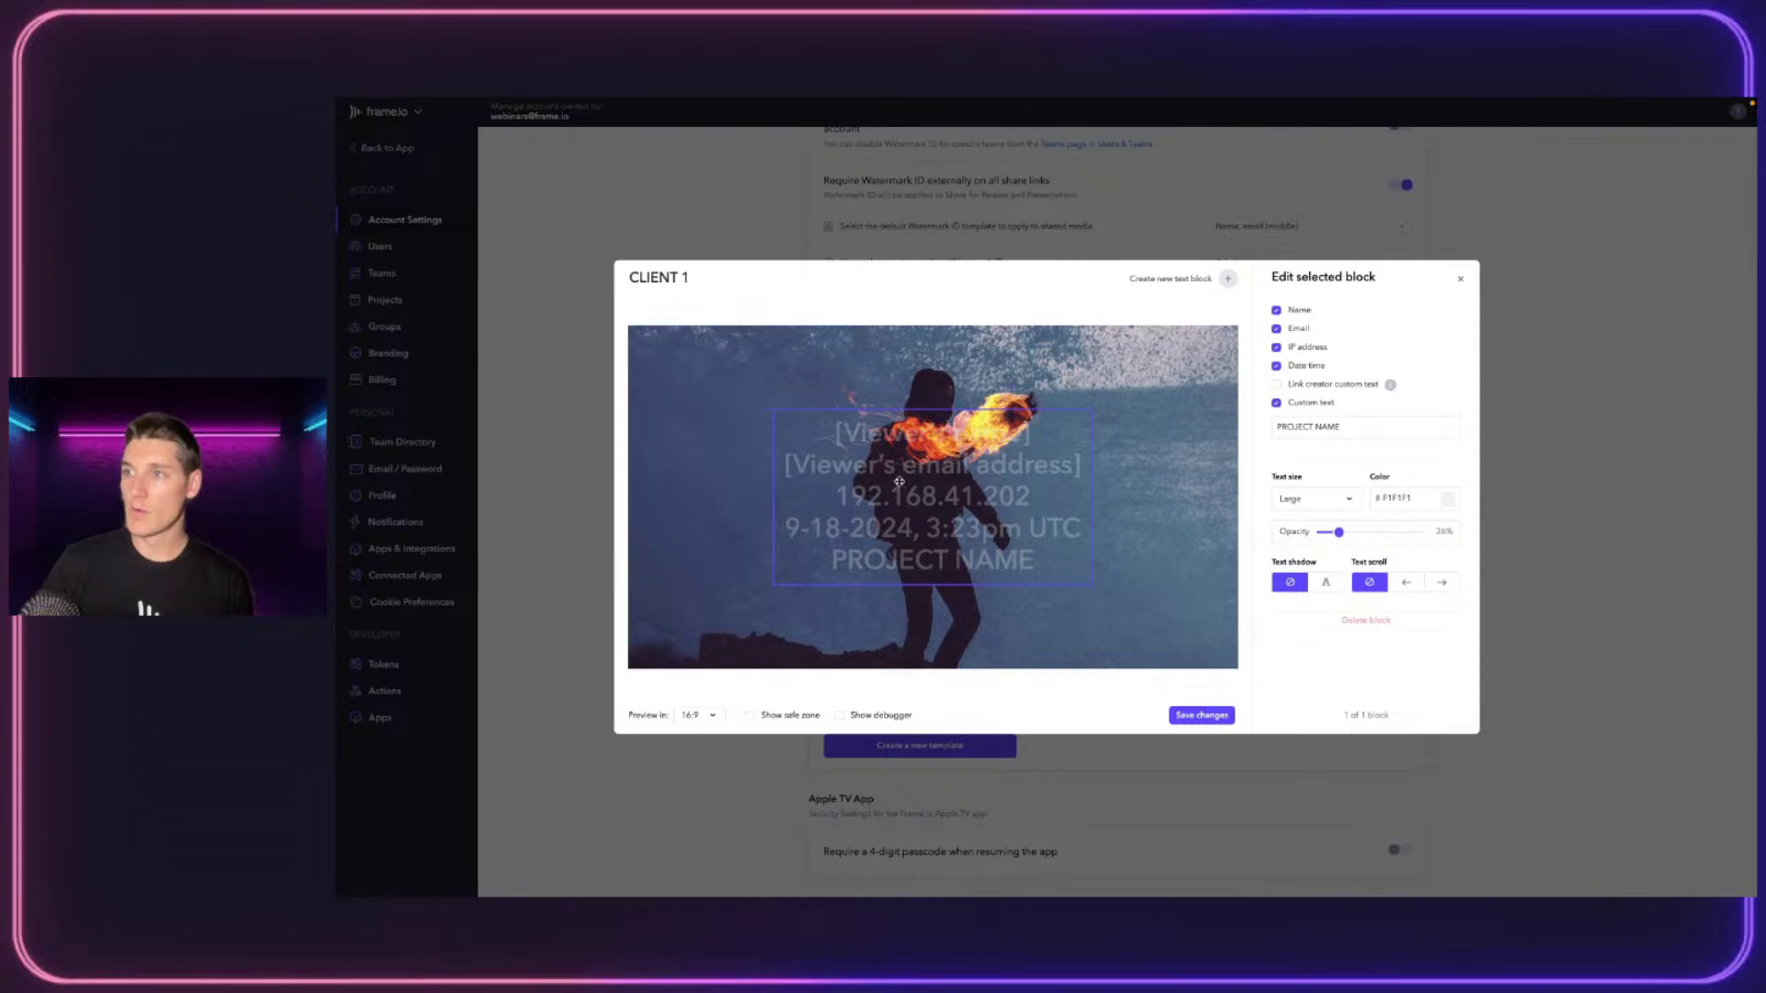
left_click(1441, 582)
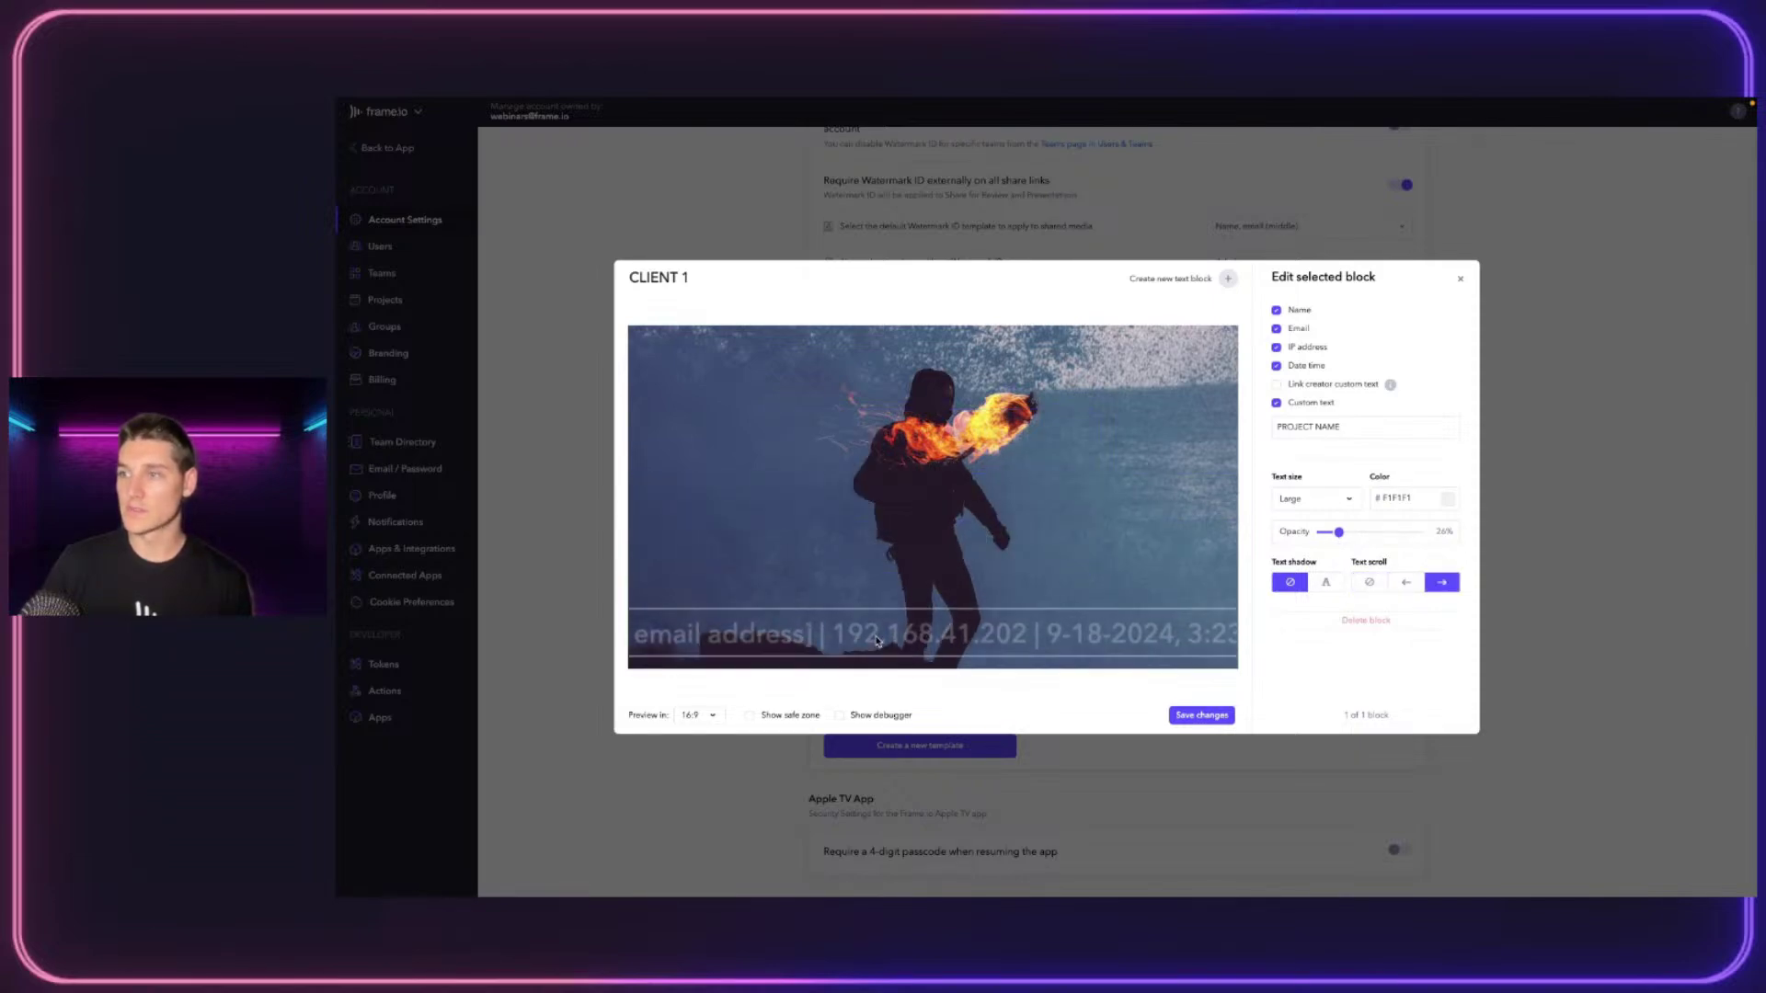
Save the template, renaming it CLIENT 2 after the duplicate-name error
left_click(1230, 716)
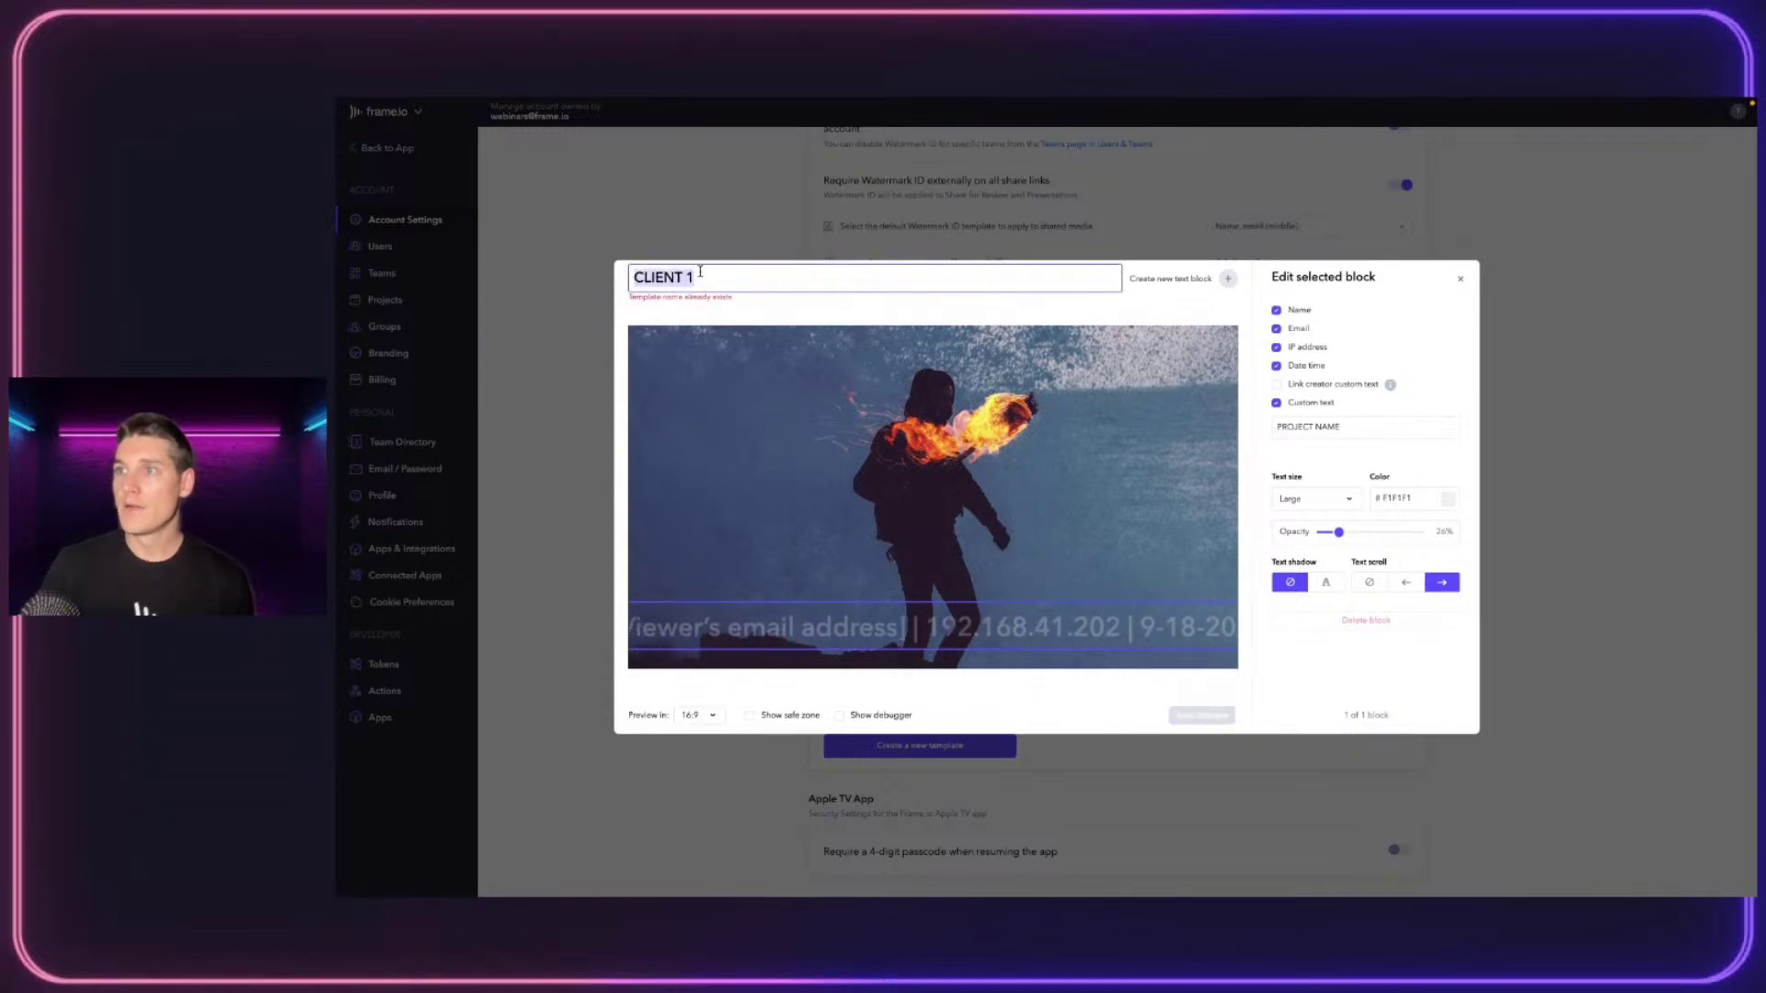
left_click(737, 277)
key("BackSpace")
type("2")
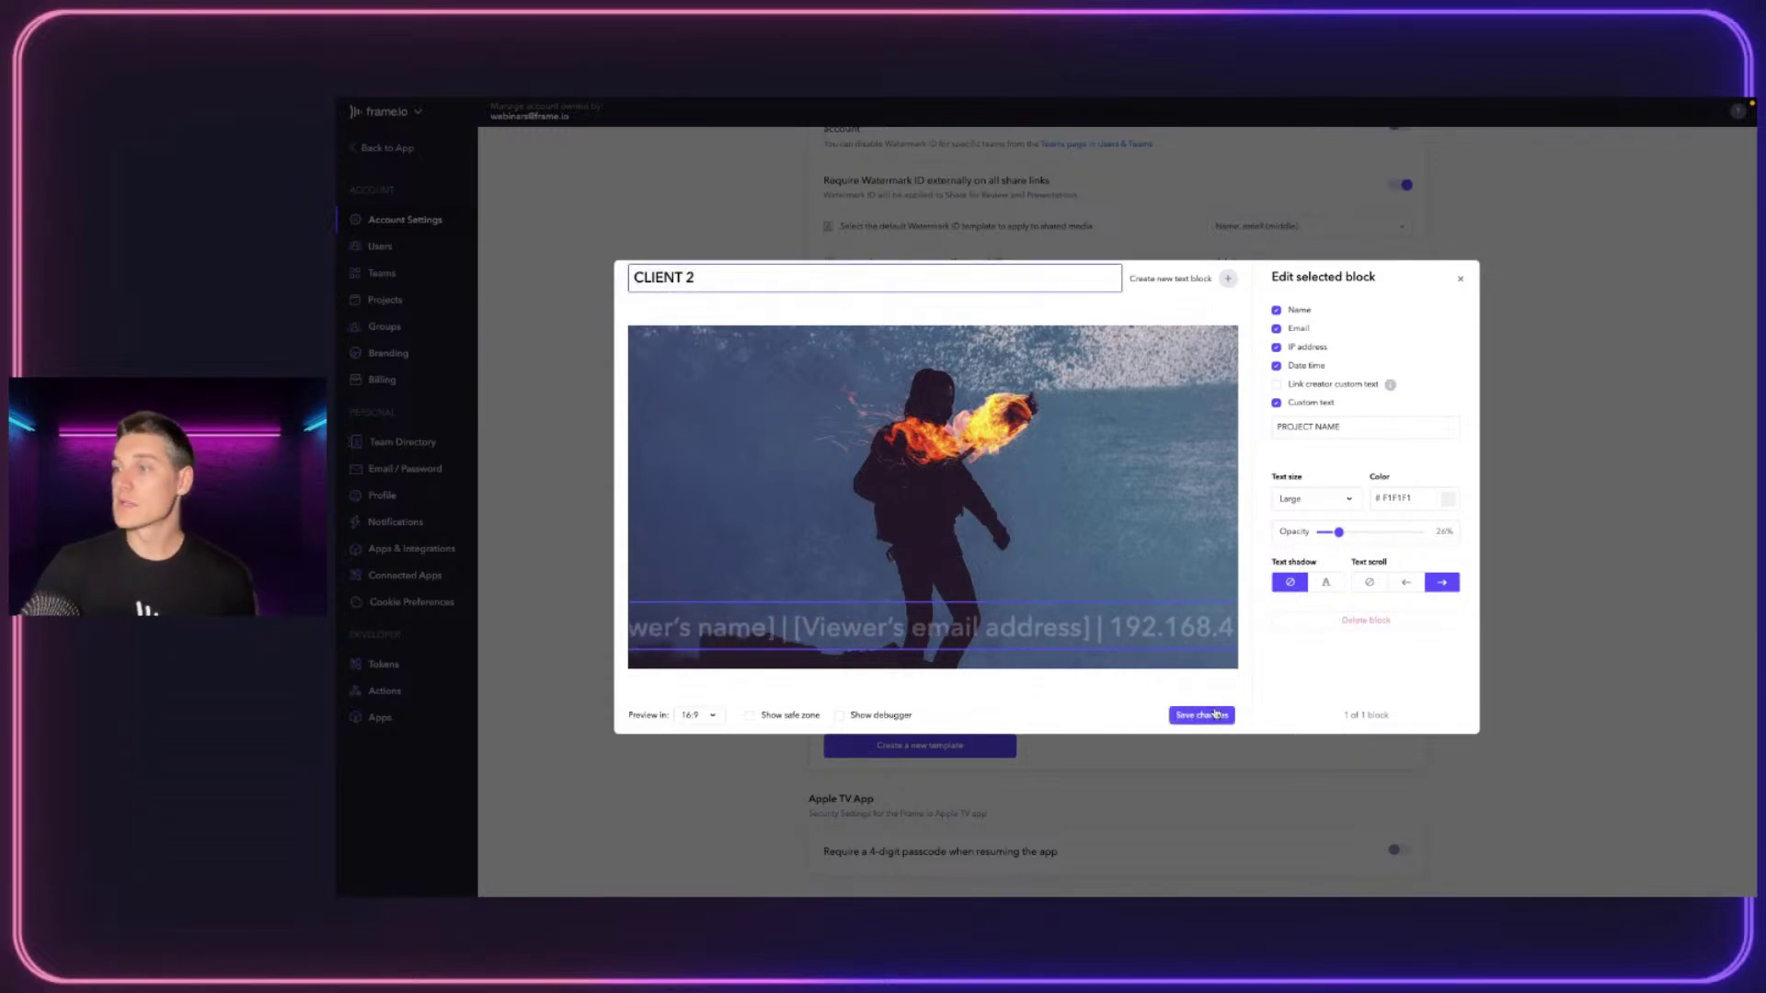
key("Return")
scroll(947, 570, "up", 10)
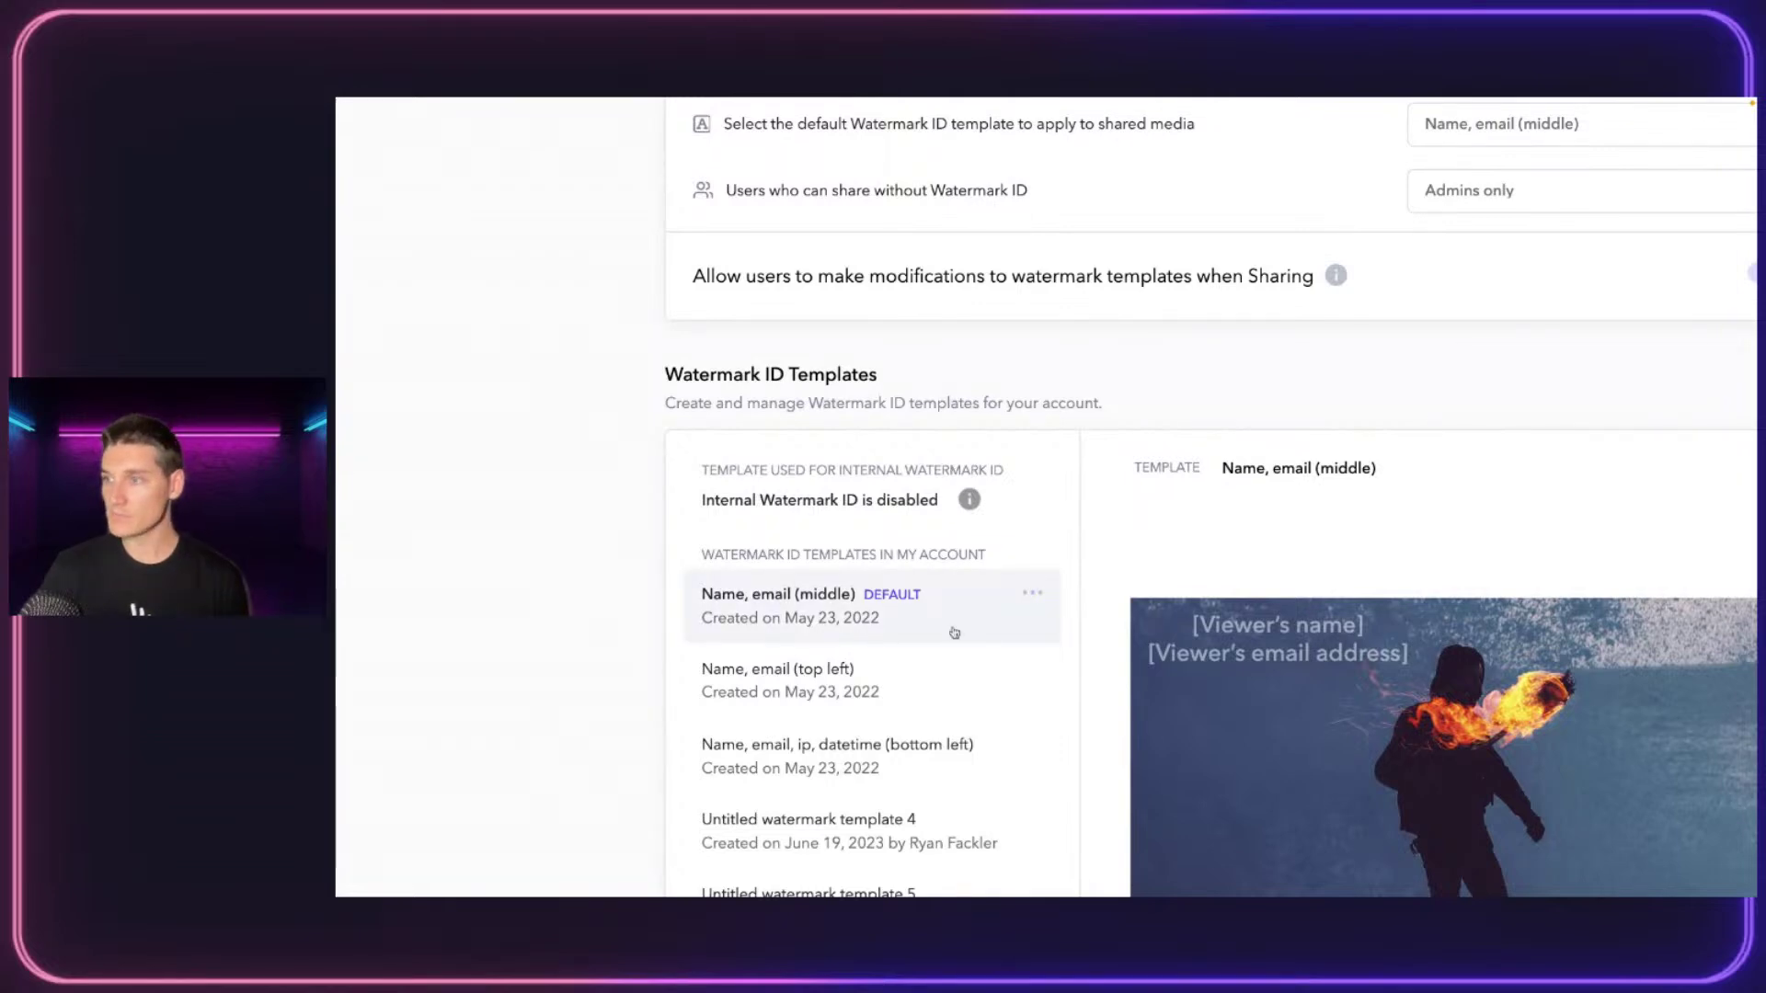
Scroll through the watermark templates list, then go to the account's Groups page
scroll(1067, 616, "down", 5)
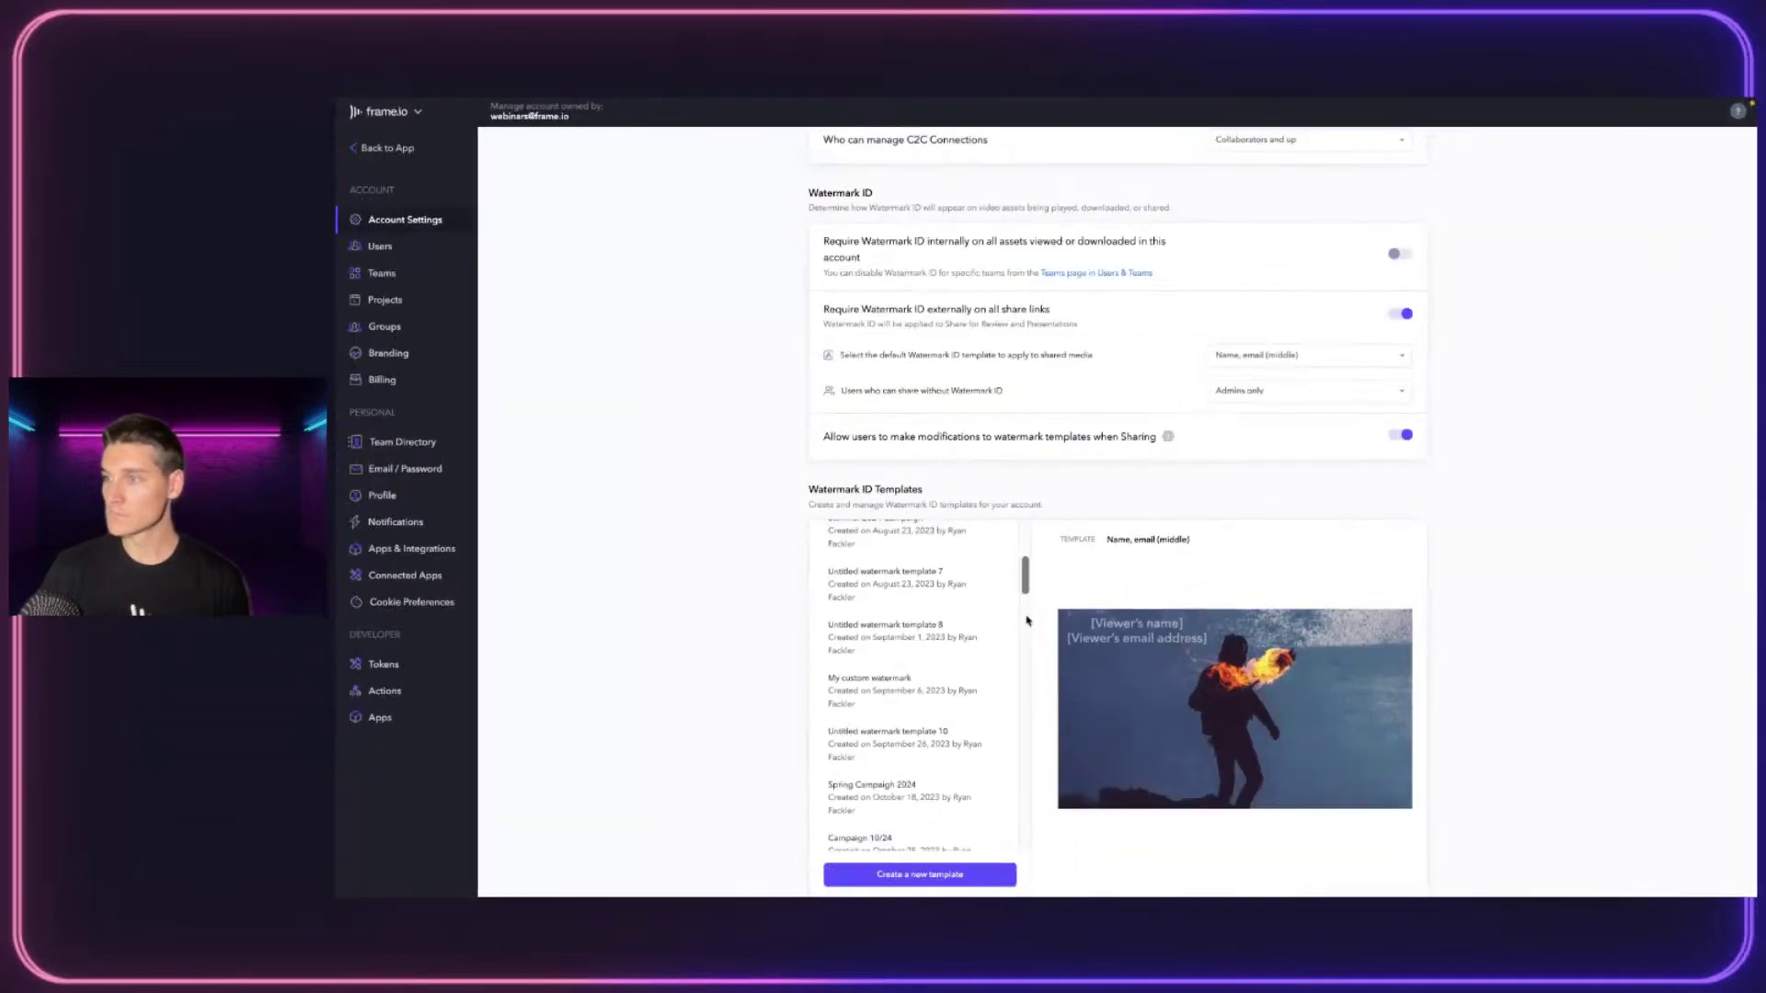
scroll(1030, 625, "down", 5)
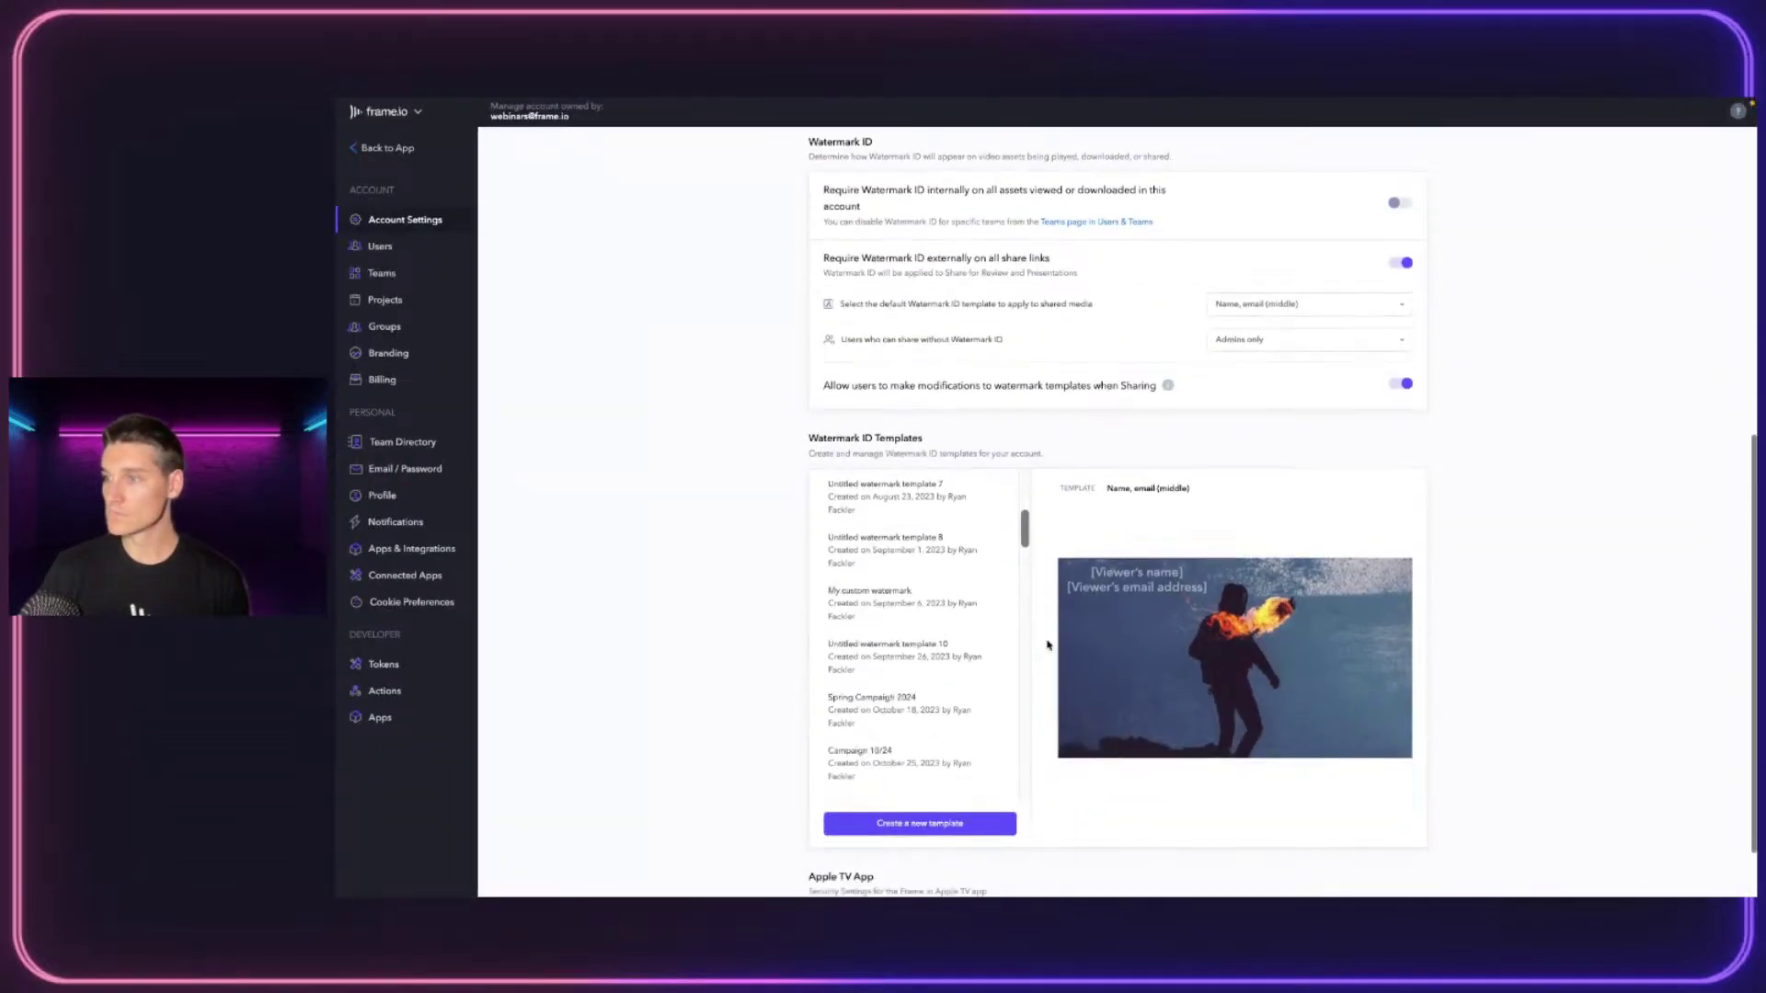
scroll(1028, 851, "down", 2)
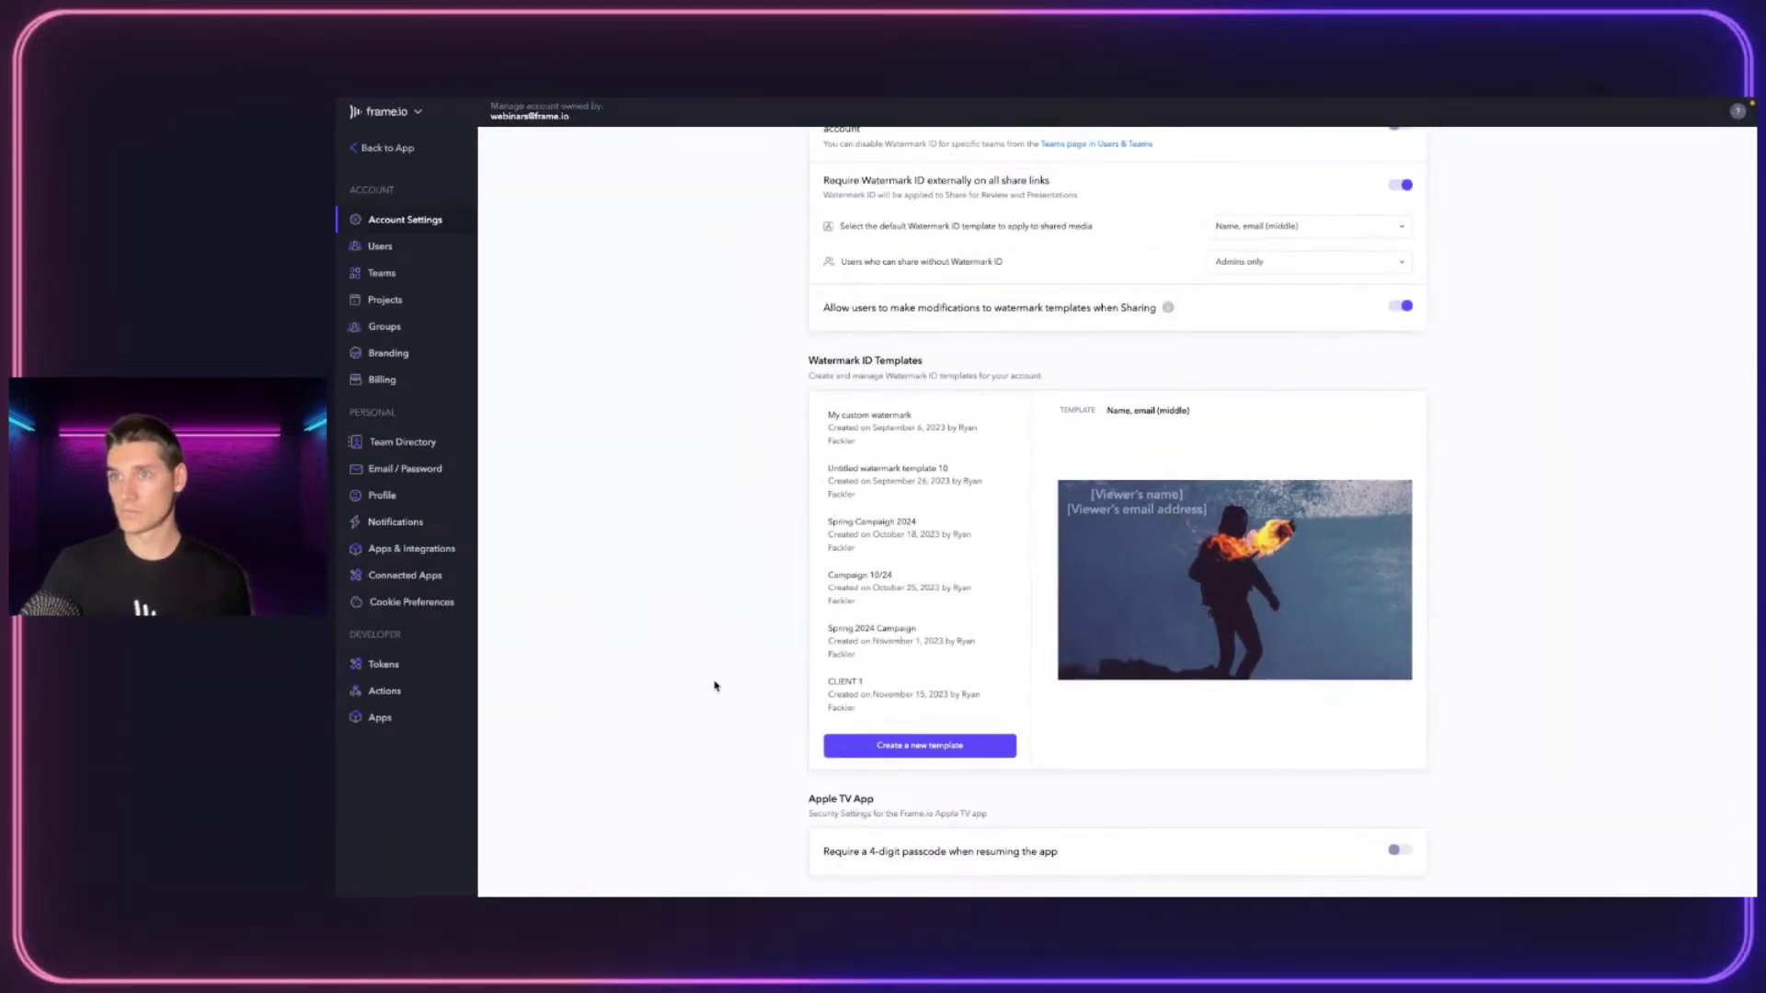
left_click(380, 328)
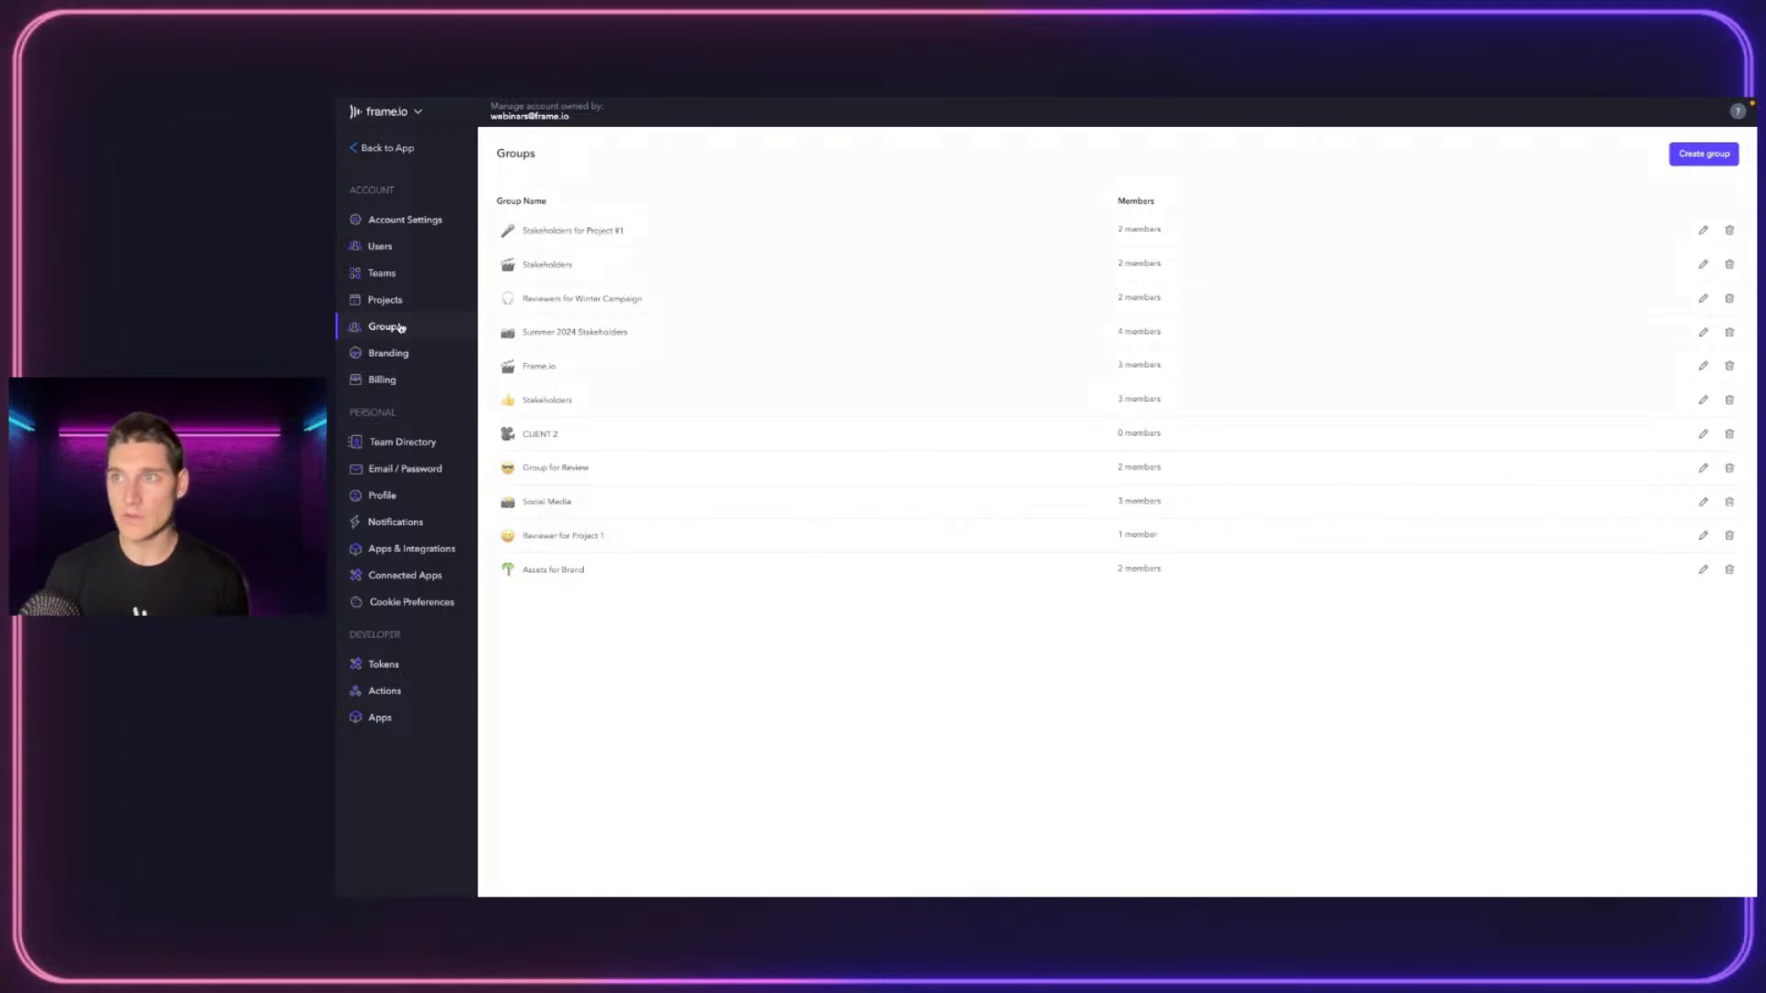
Start a new group named 'Reviewers for PRoject' with a camera emoji icon
left_click(1678, 155)
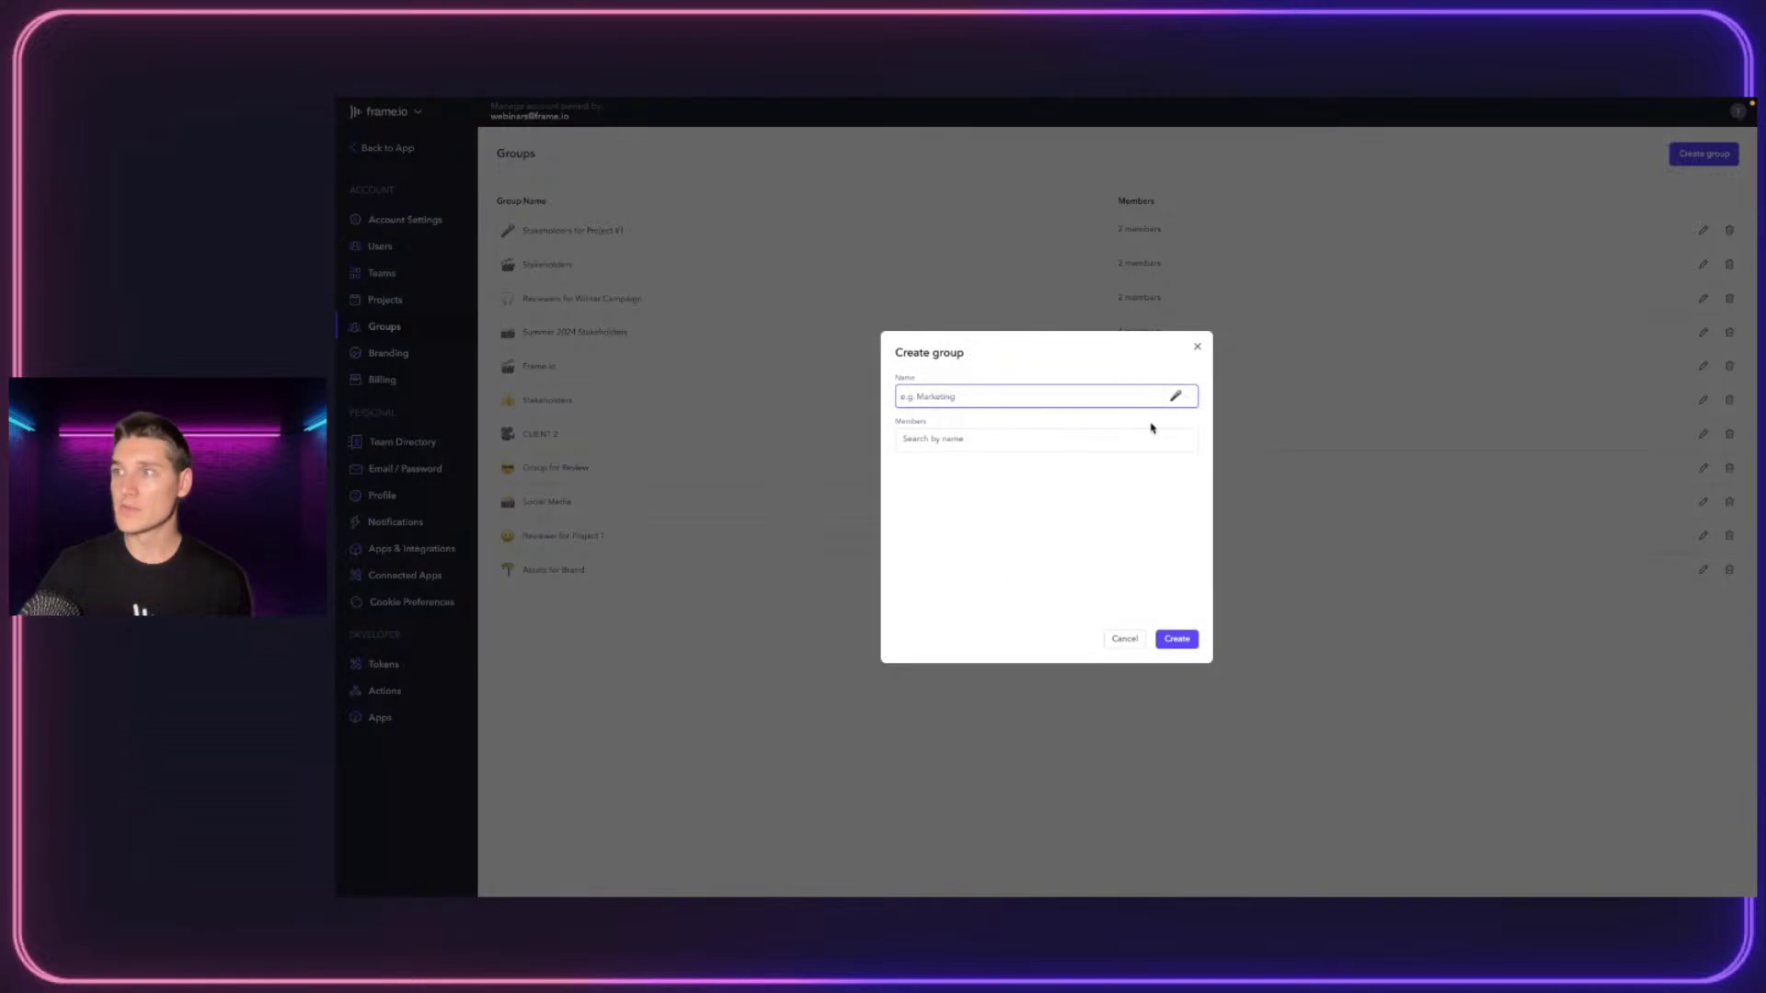
left_click(1176, 395)
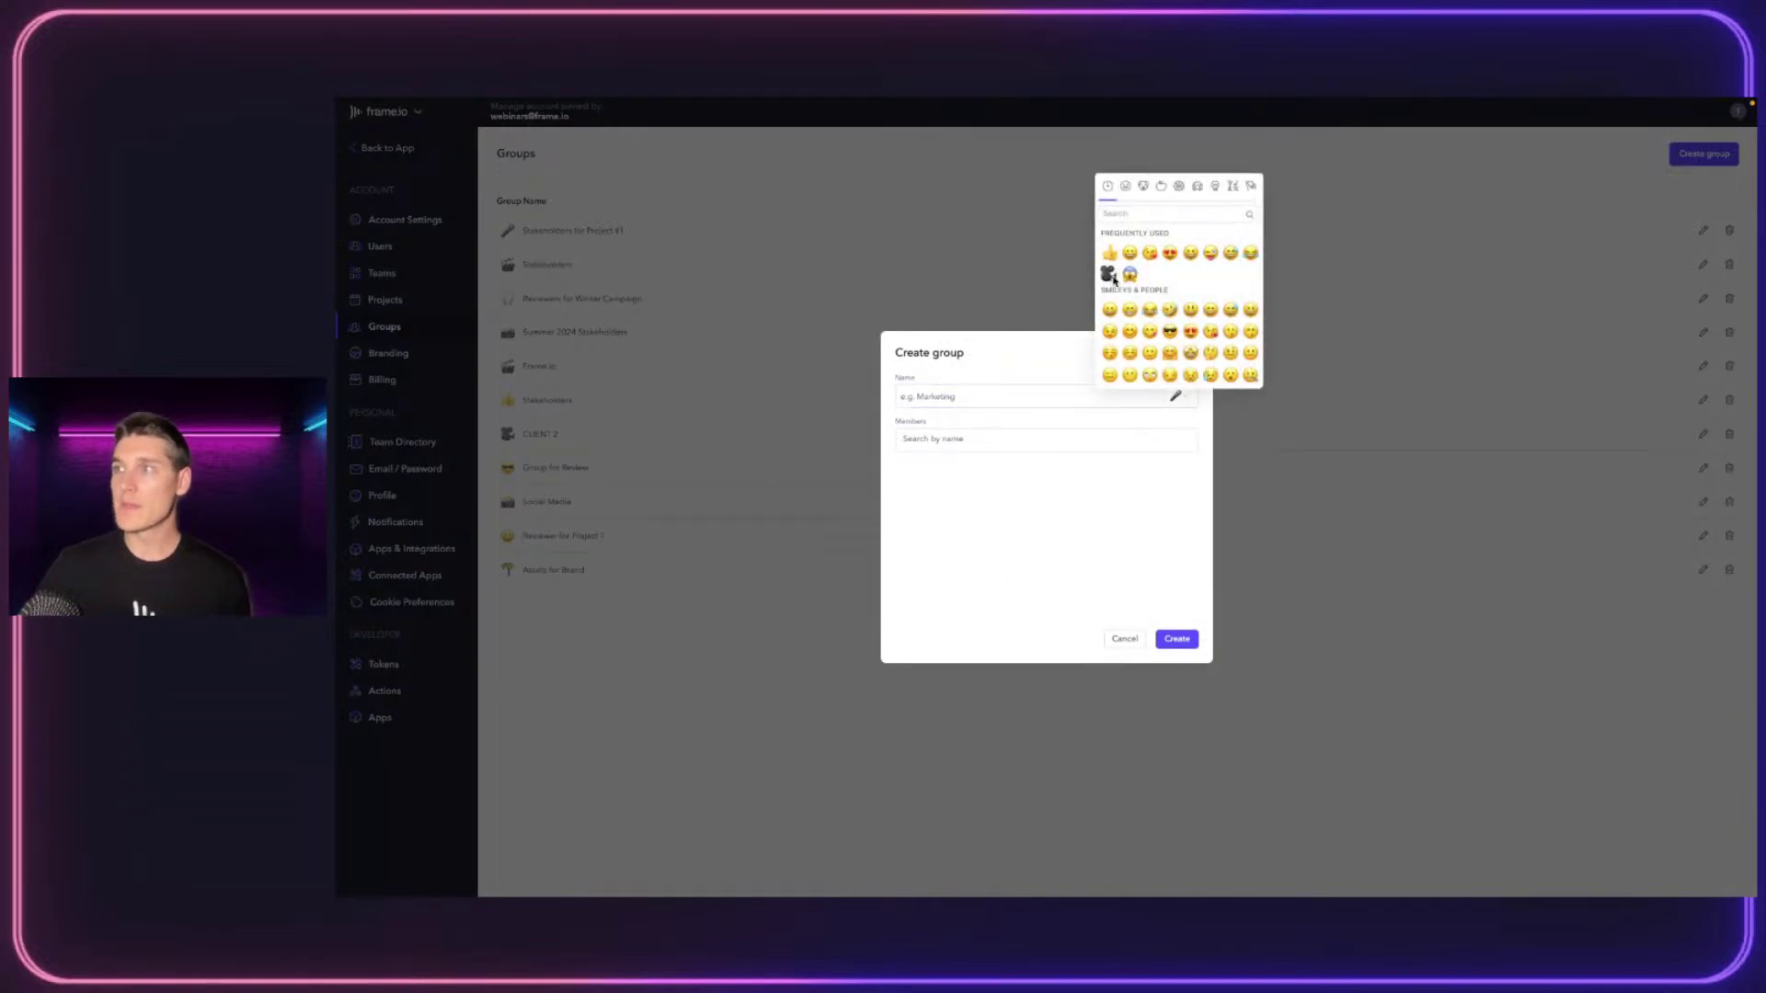
left_click(1109, 274)
left_click(956, 394)
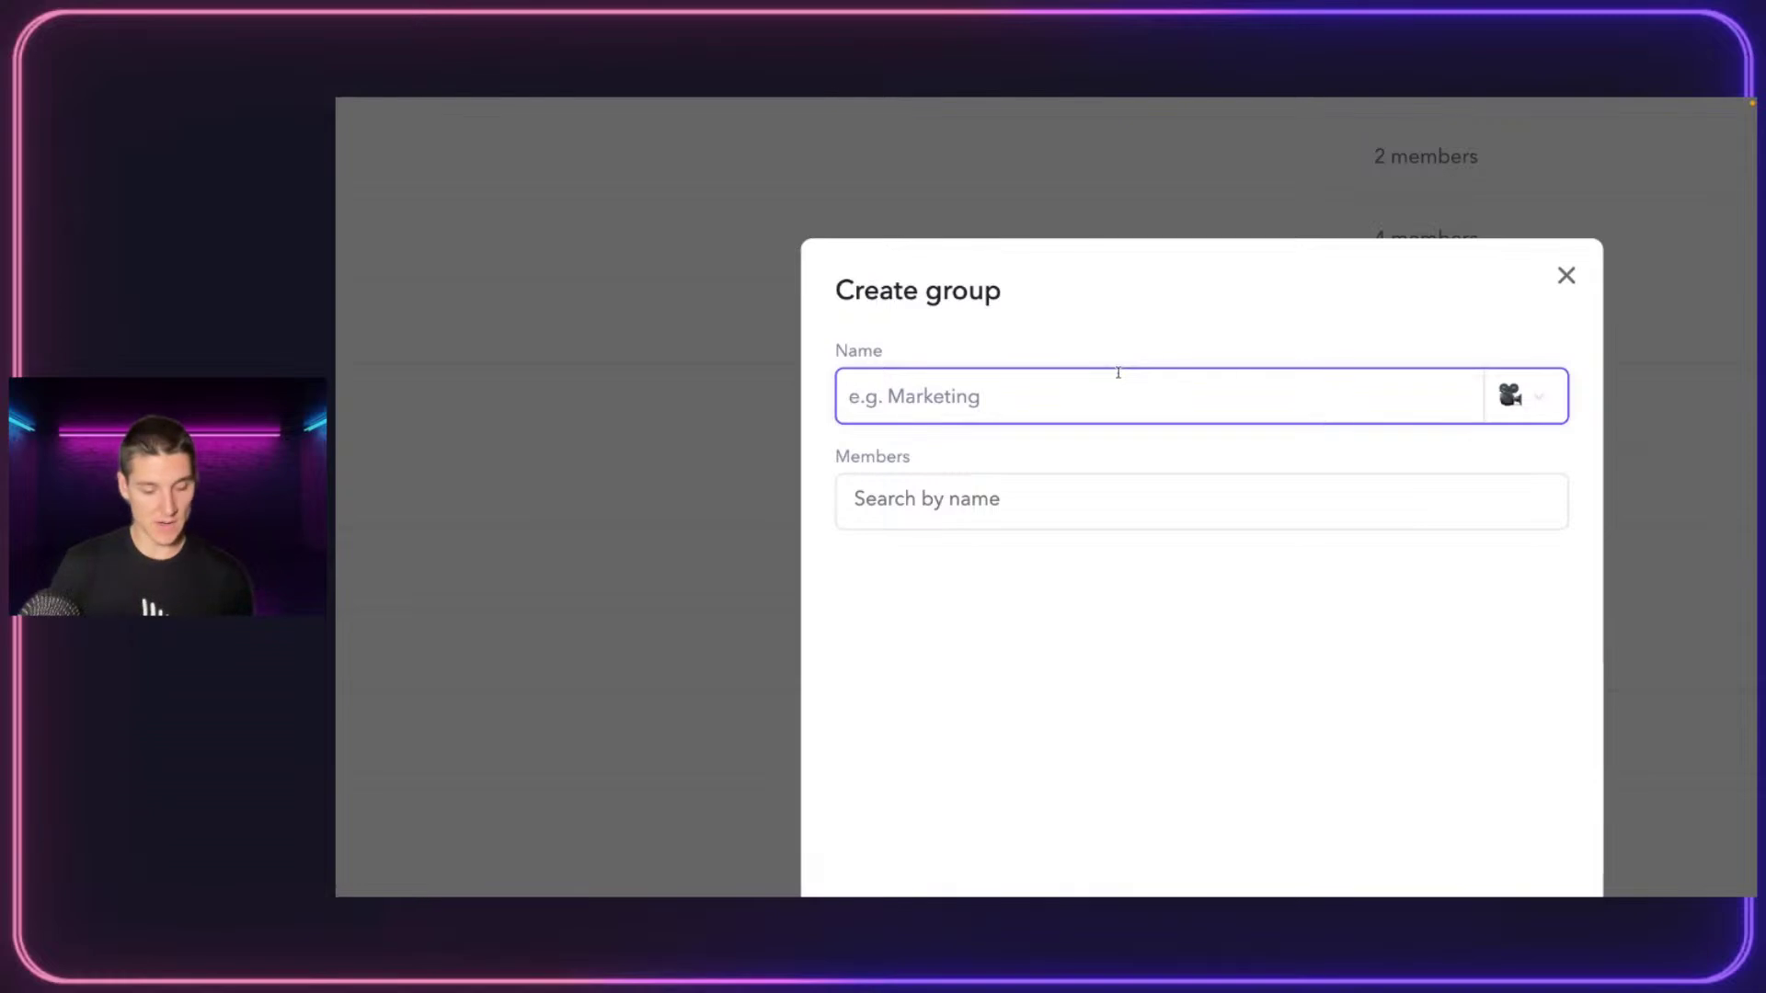
type("Reviewers ")
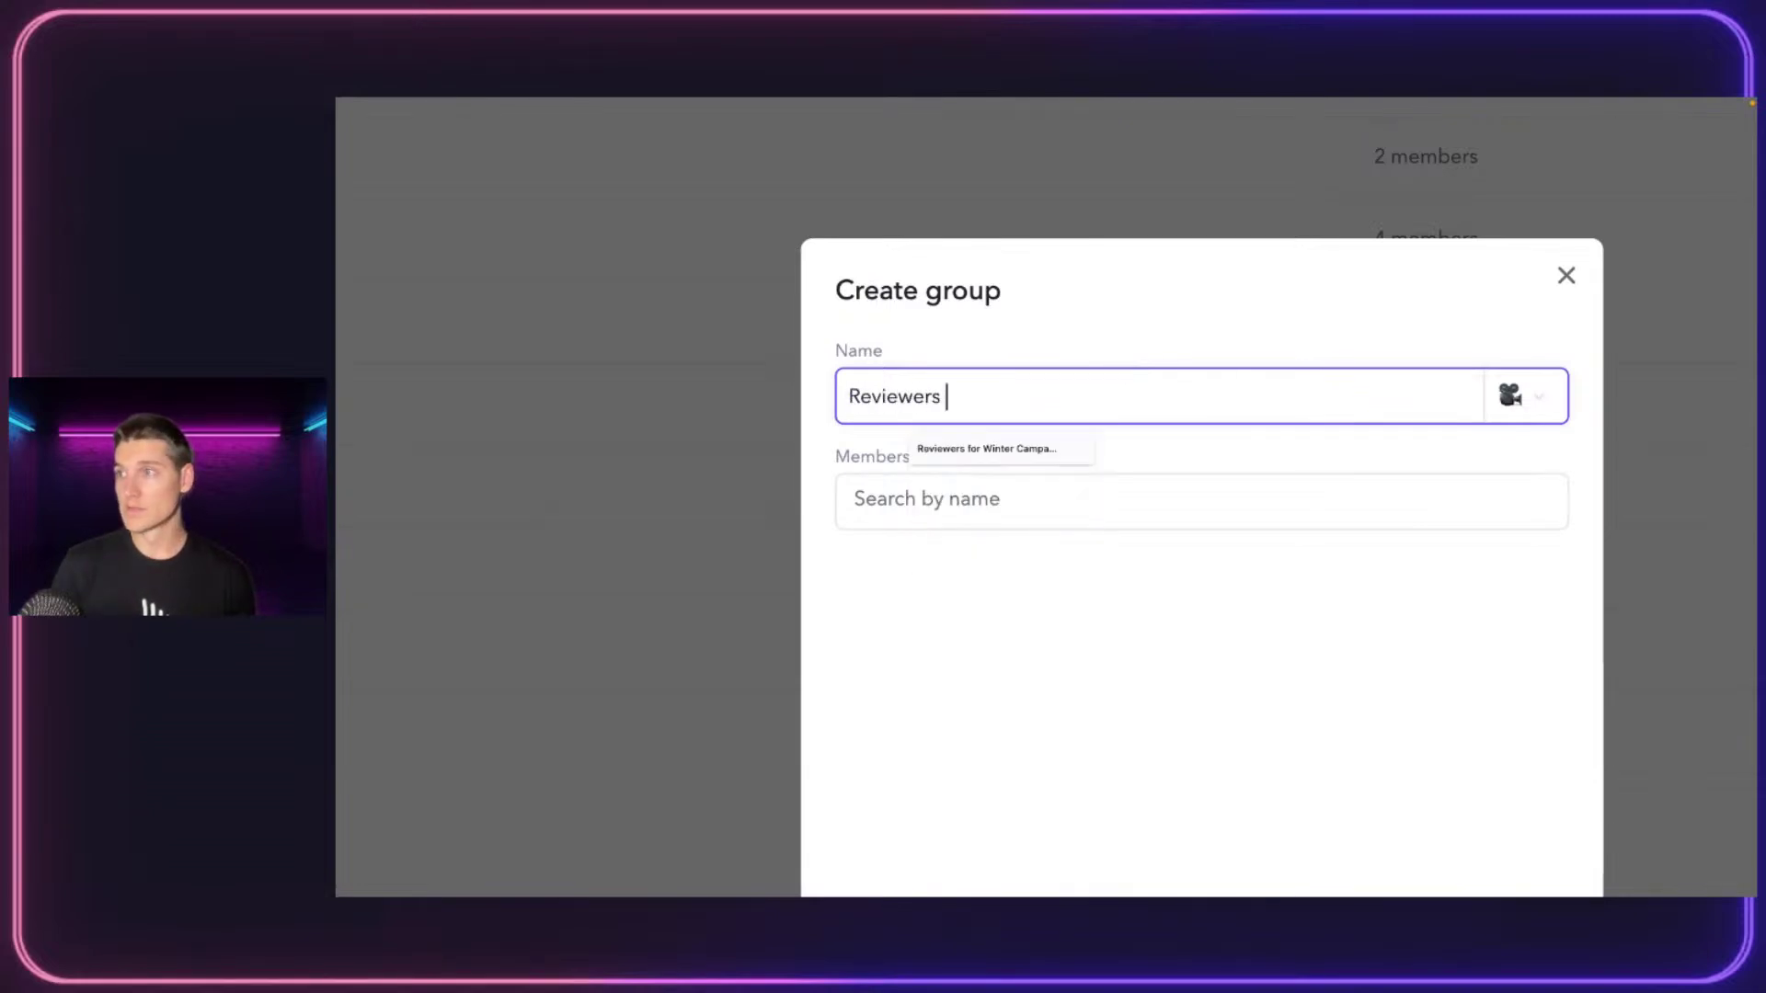
type("for PRoject")
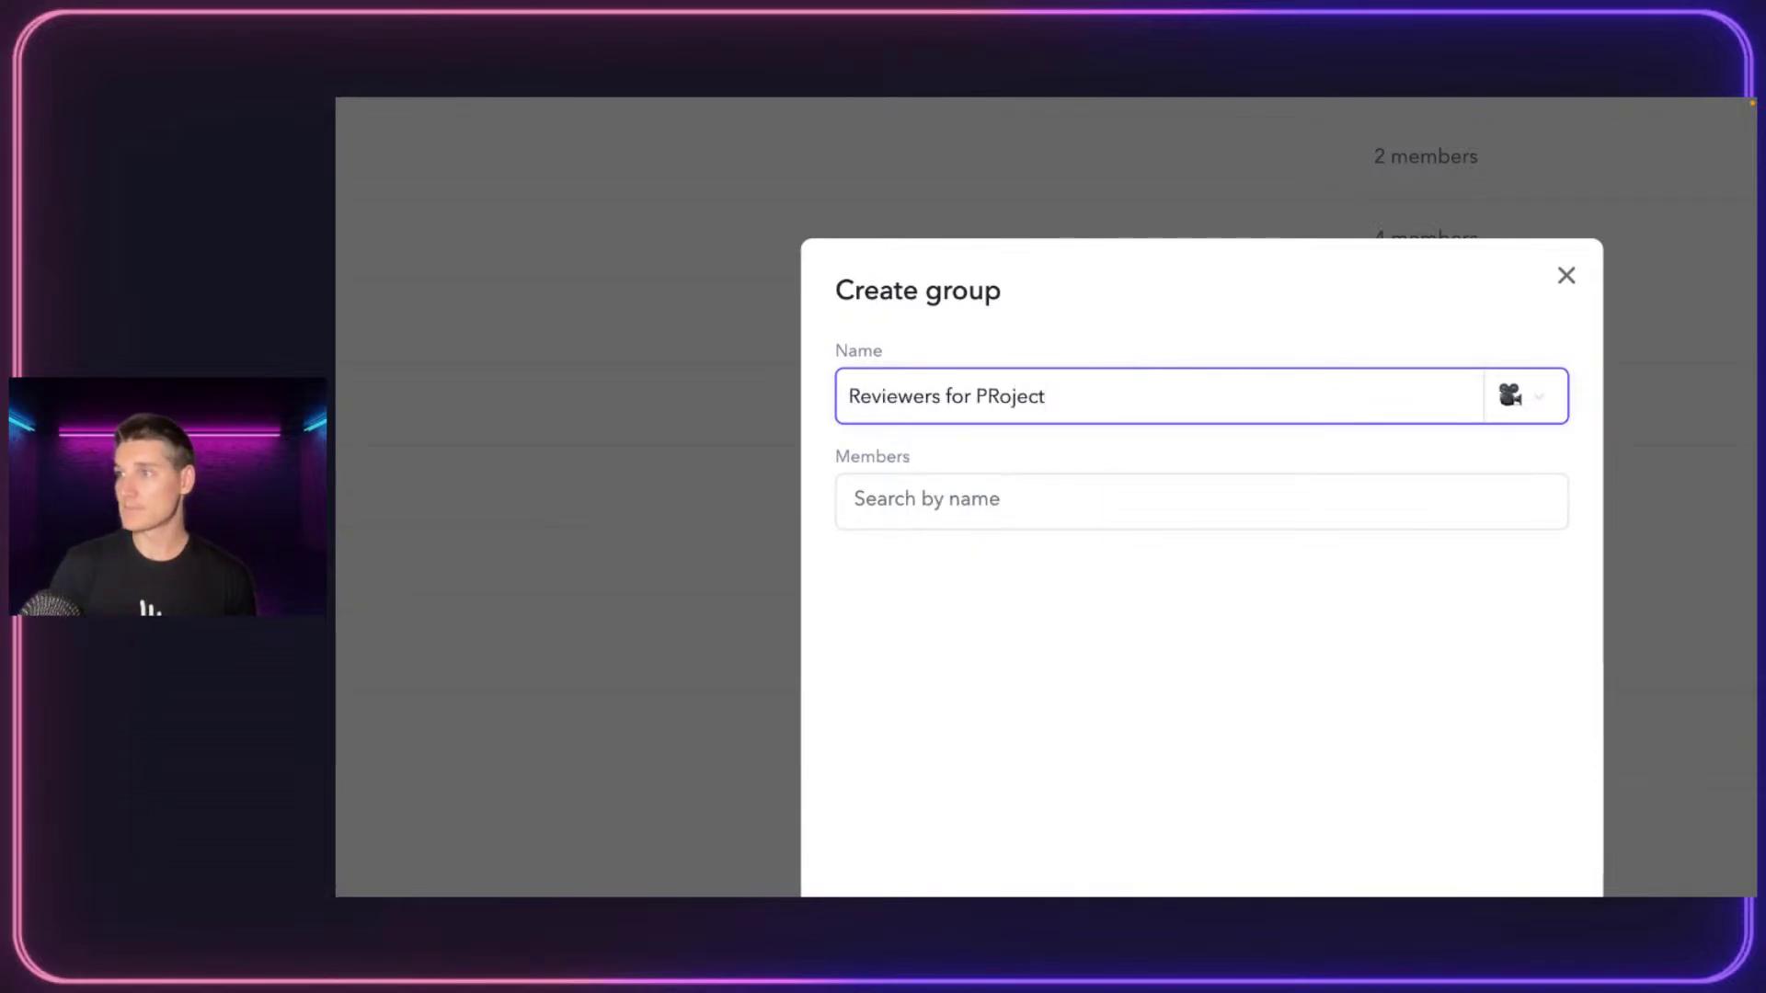
Add two members by searching their names, then create the group
left_click(1066, 491)
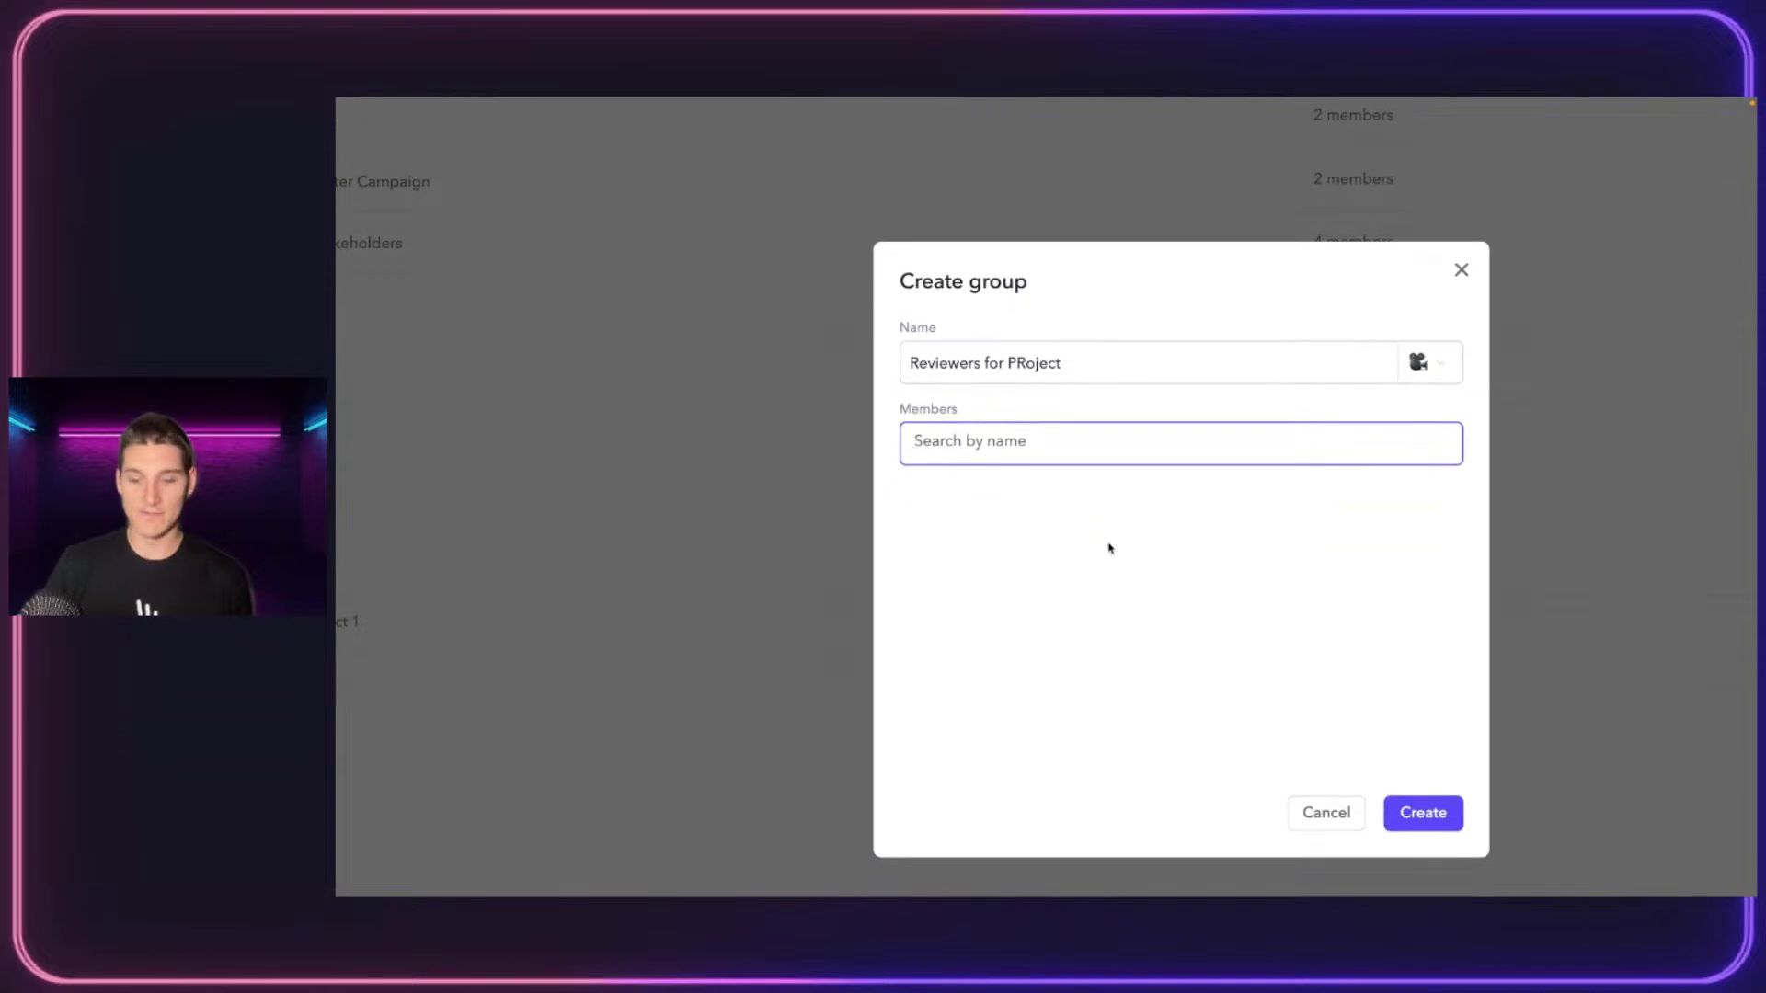
type("jane")
left_click(1067, 482)
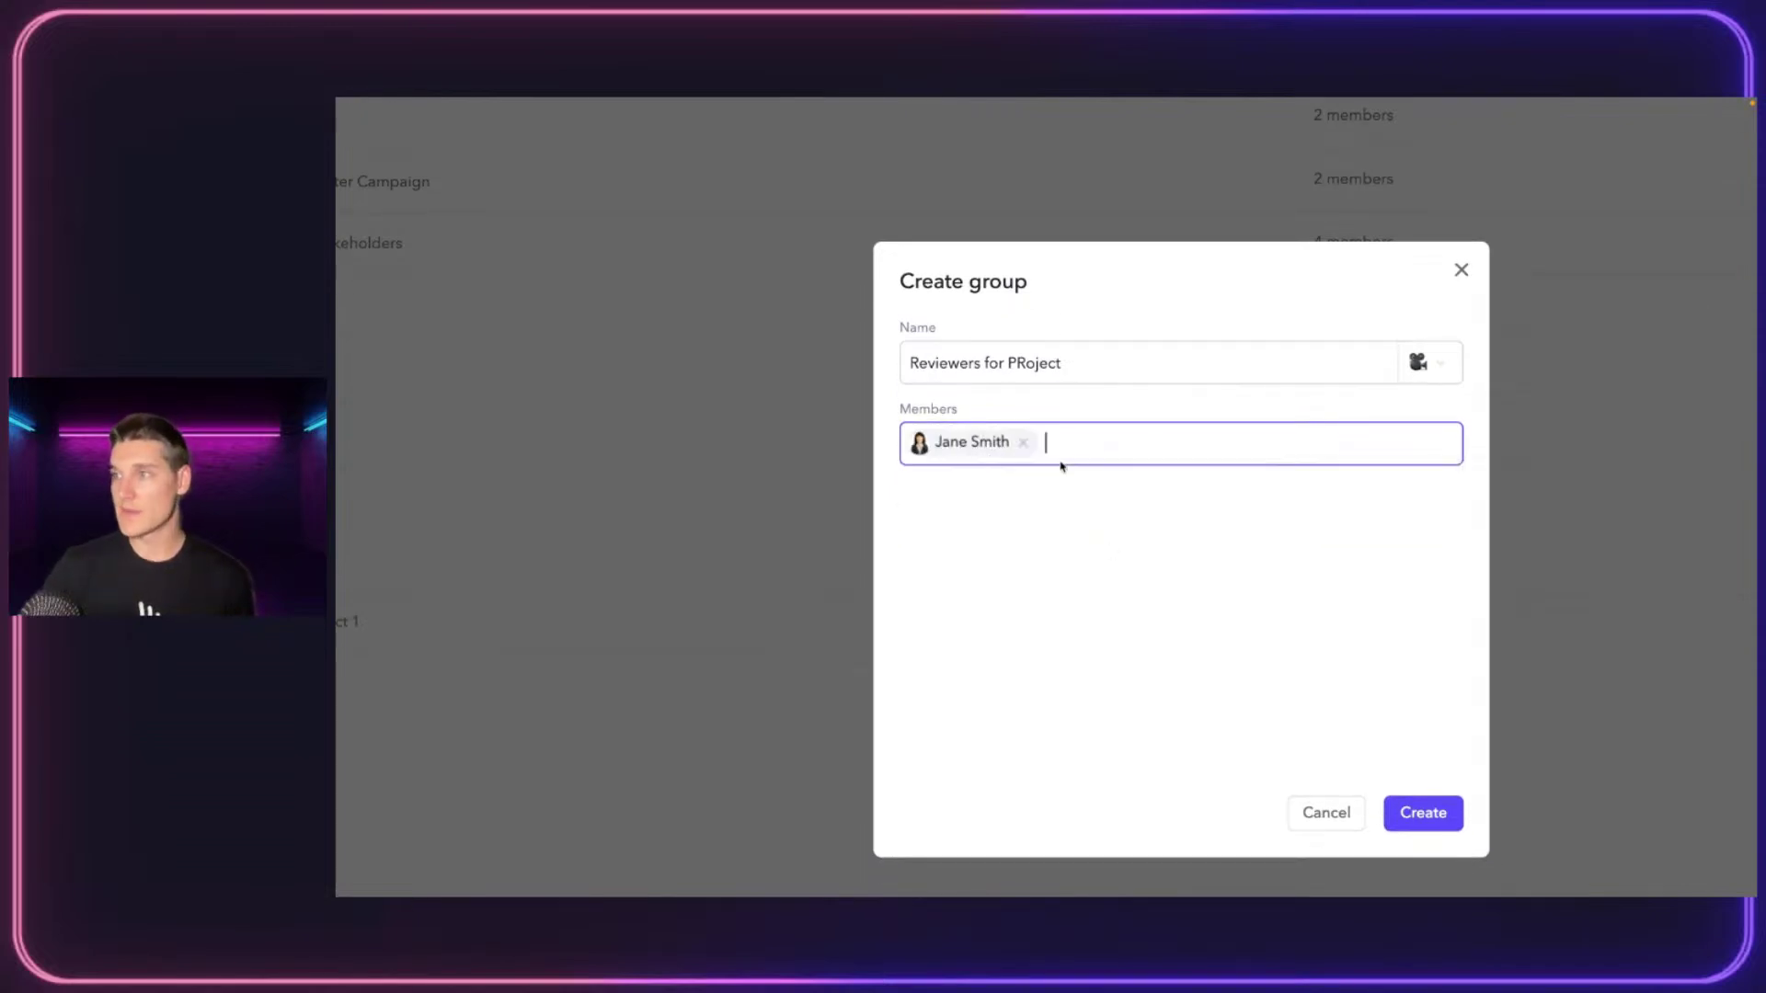
type("ryan")
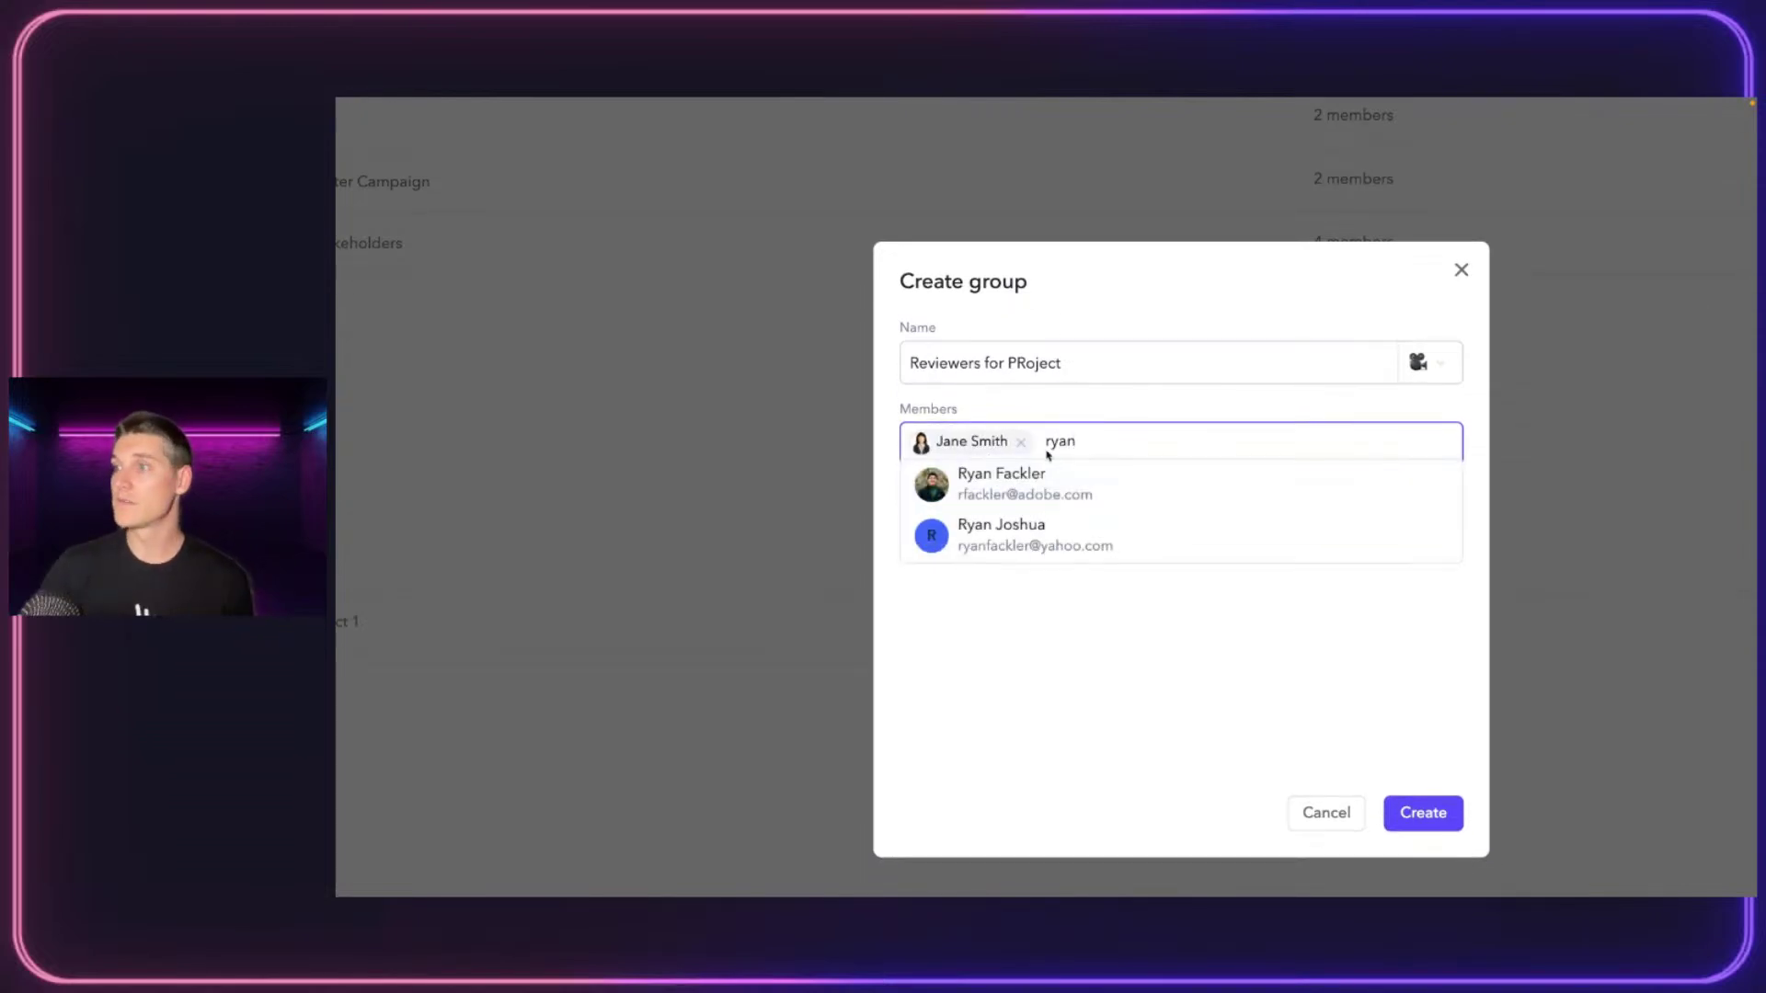
left_click(1119, 486)
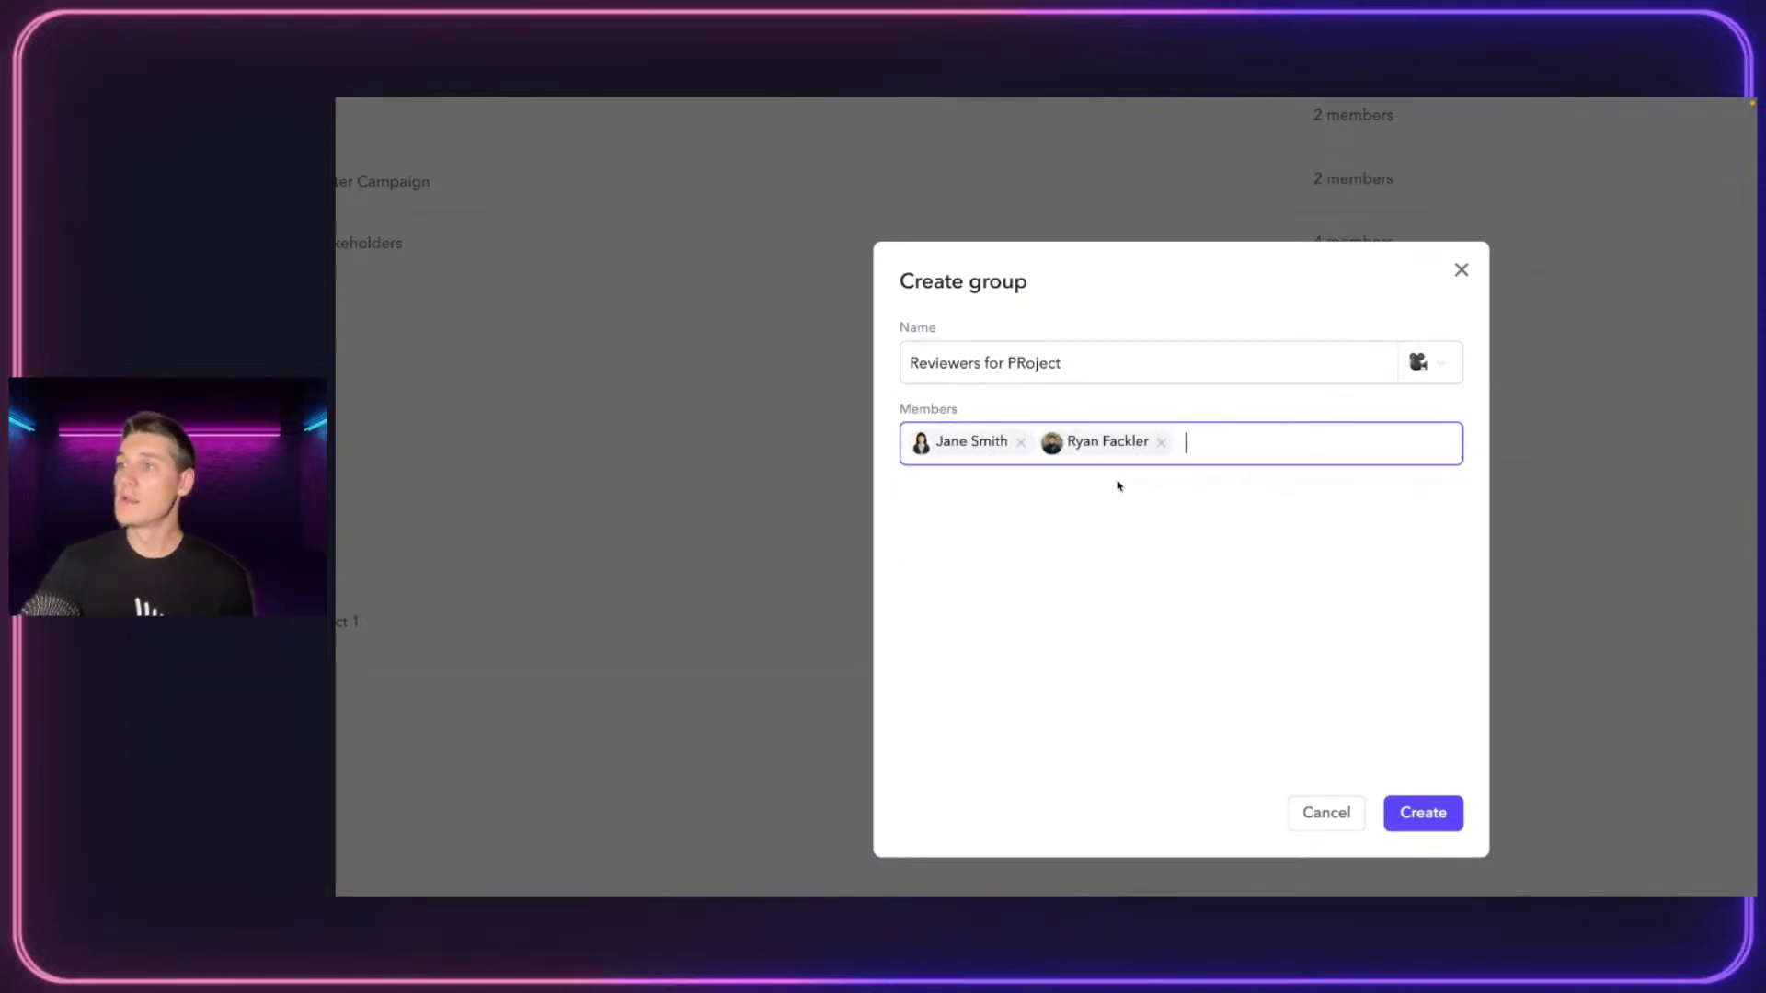
left_click(1435, 811)
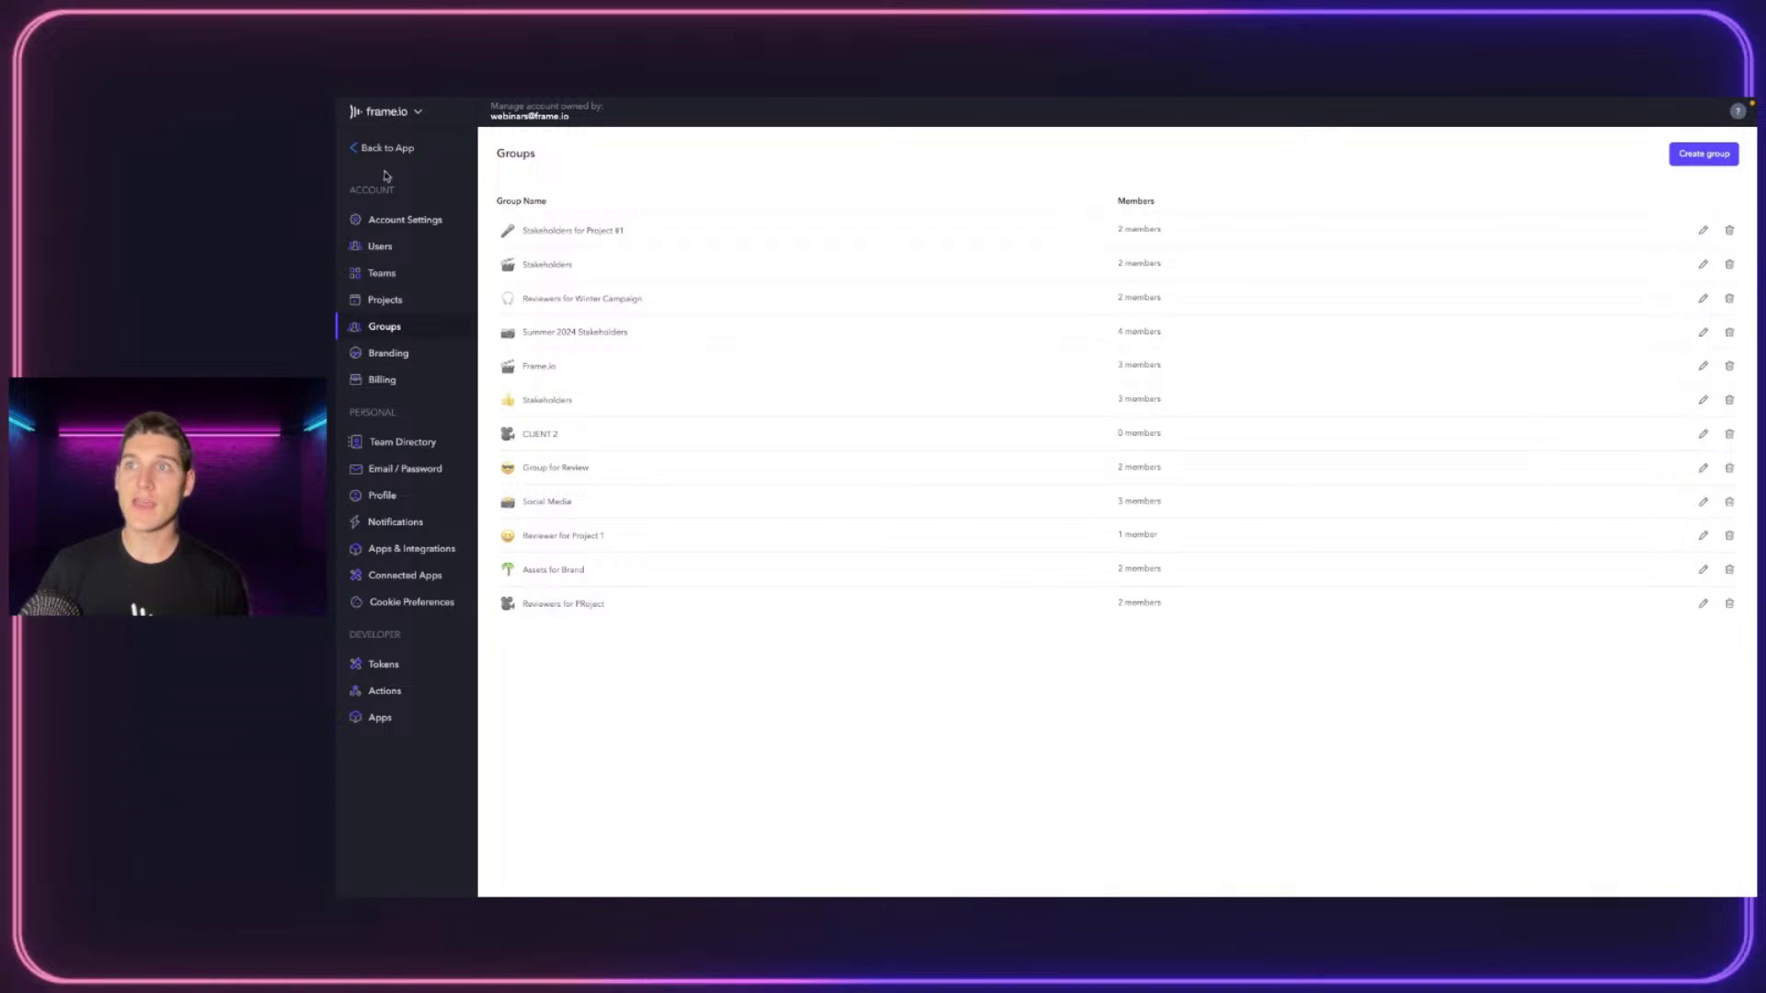
Return to the app and open the DRYP Ad project under the Frame.io Live Series team
left_click(368, 146)
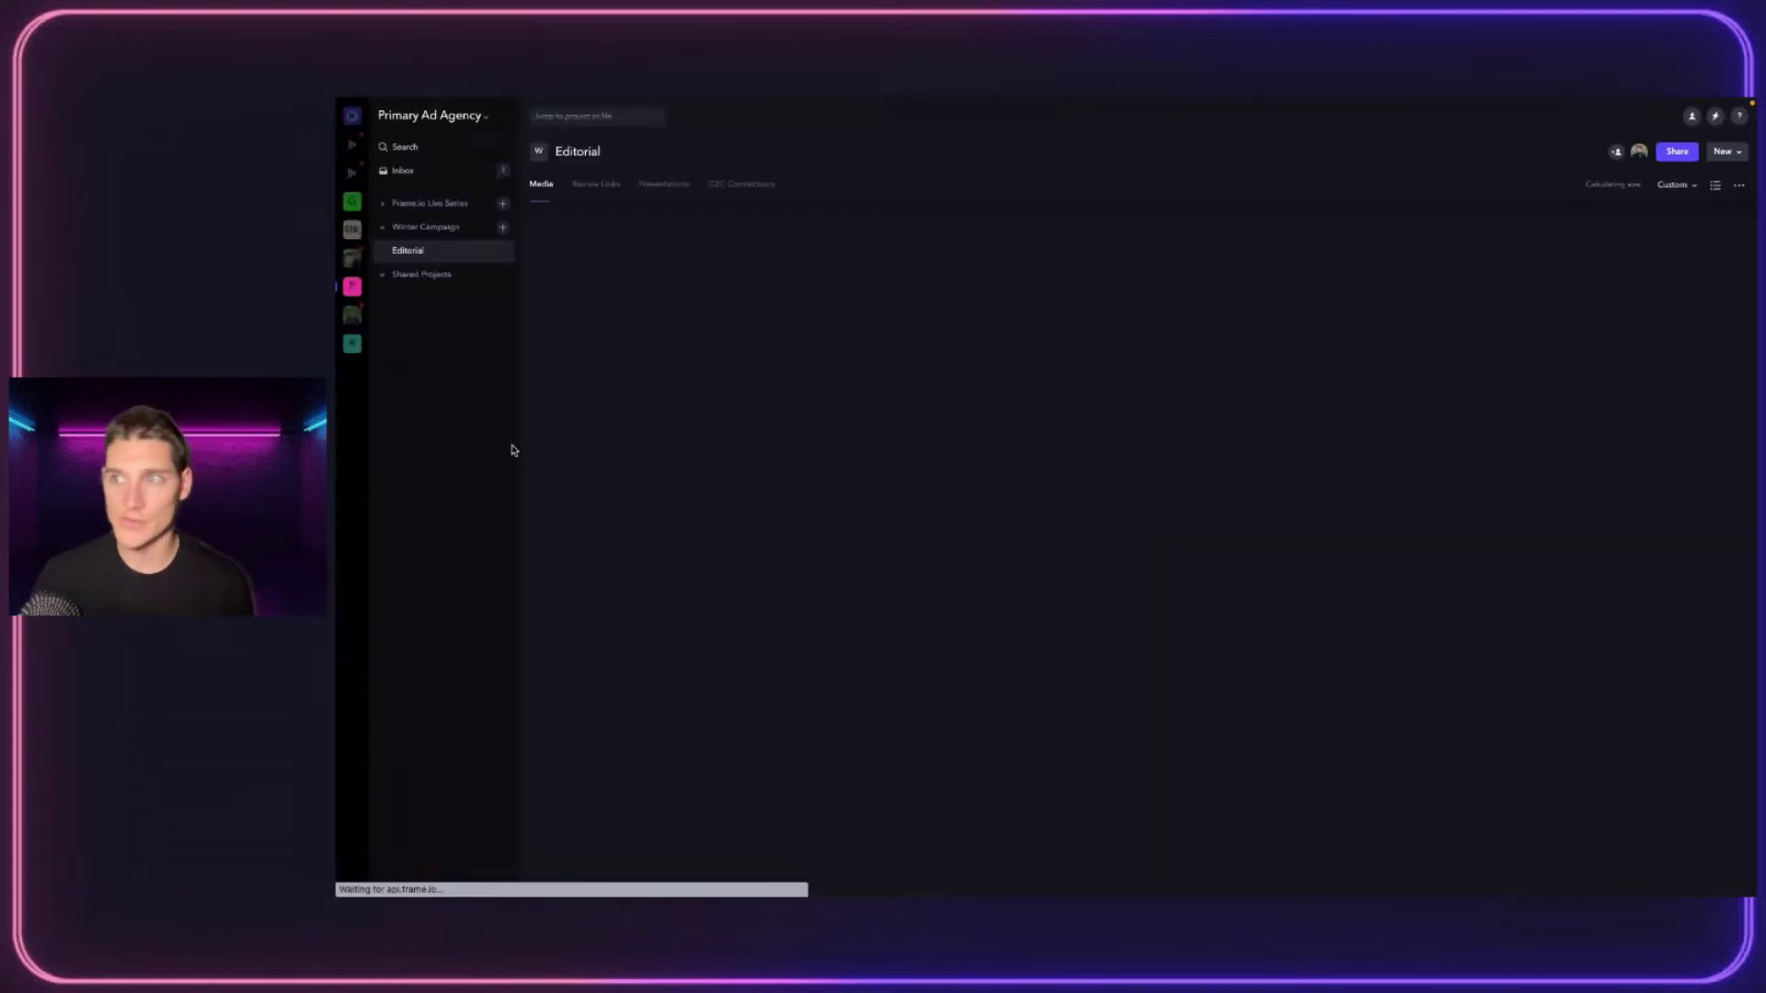
left_click(414, 250)
left_click(417, 227)
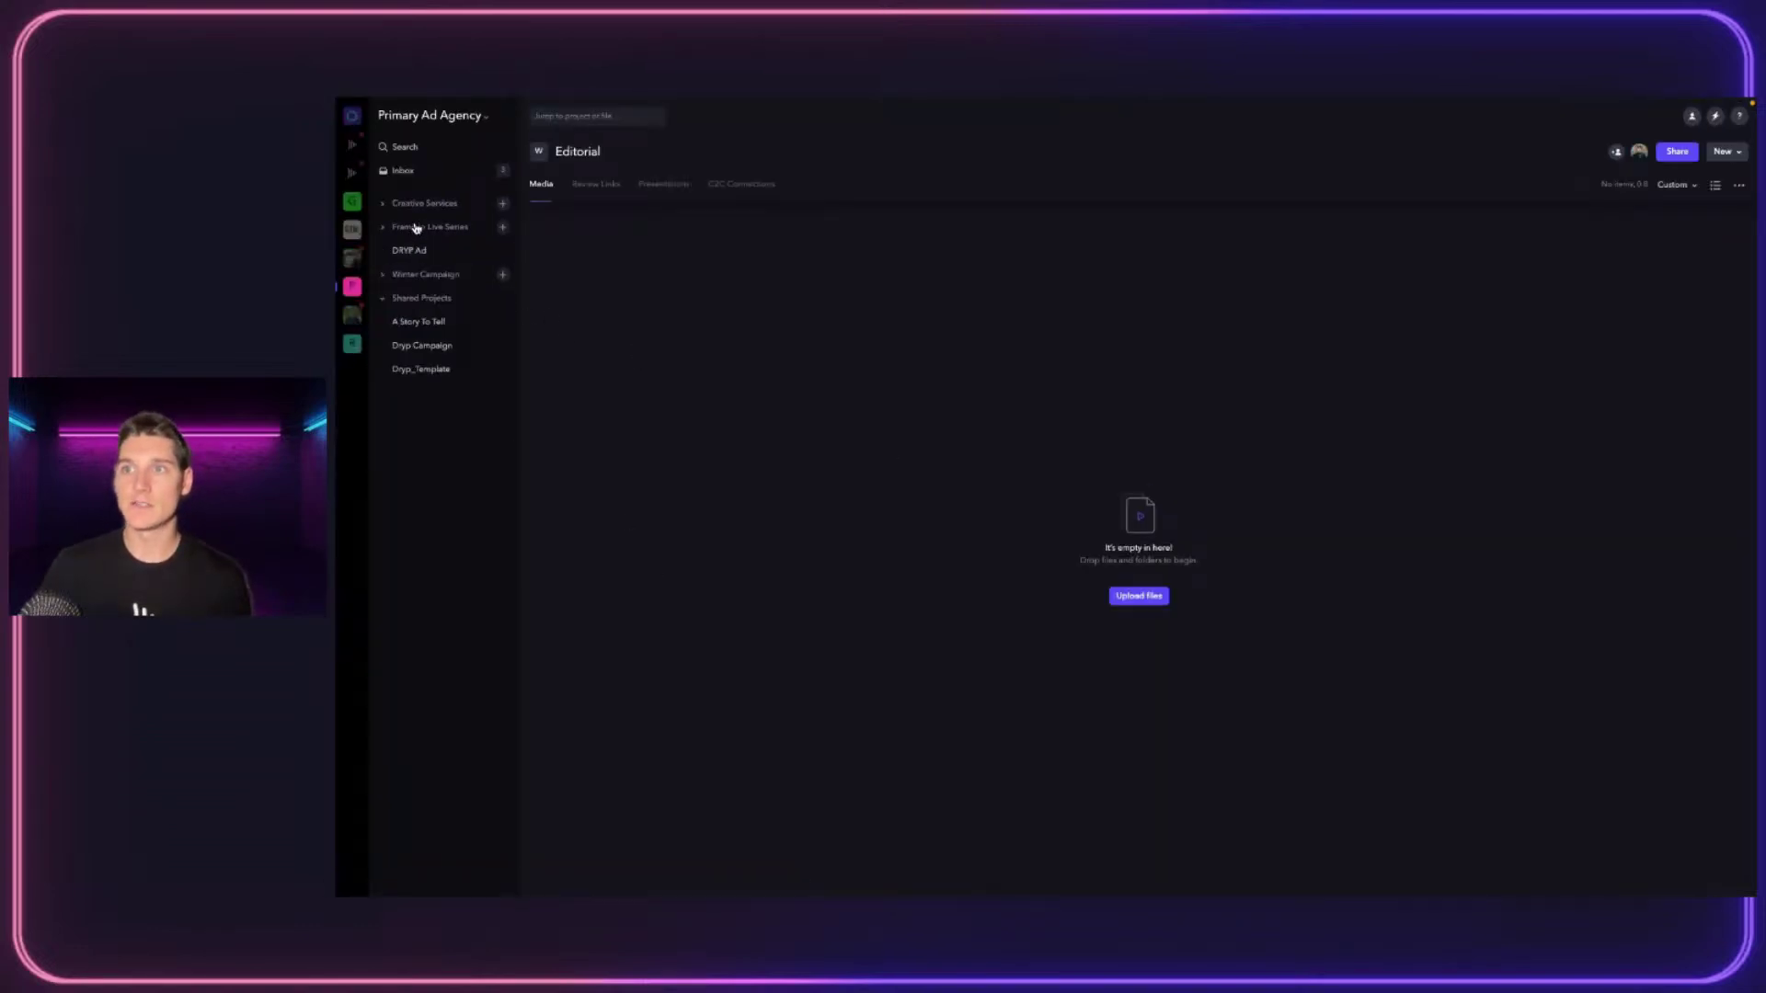
left_click(411, 250)
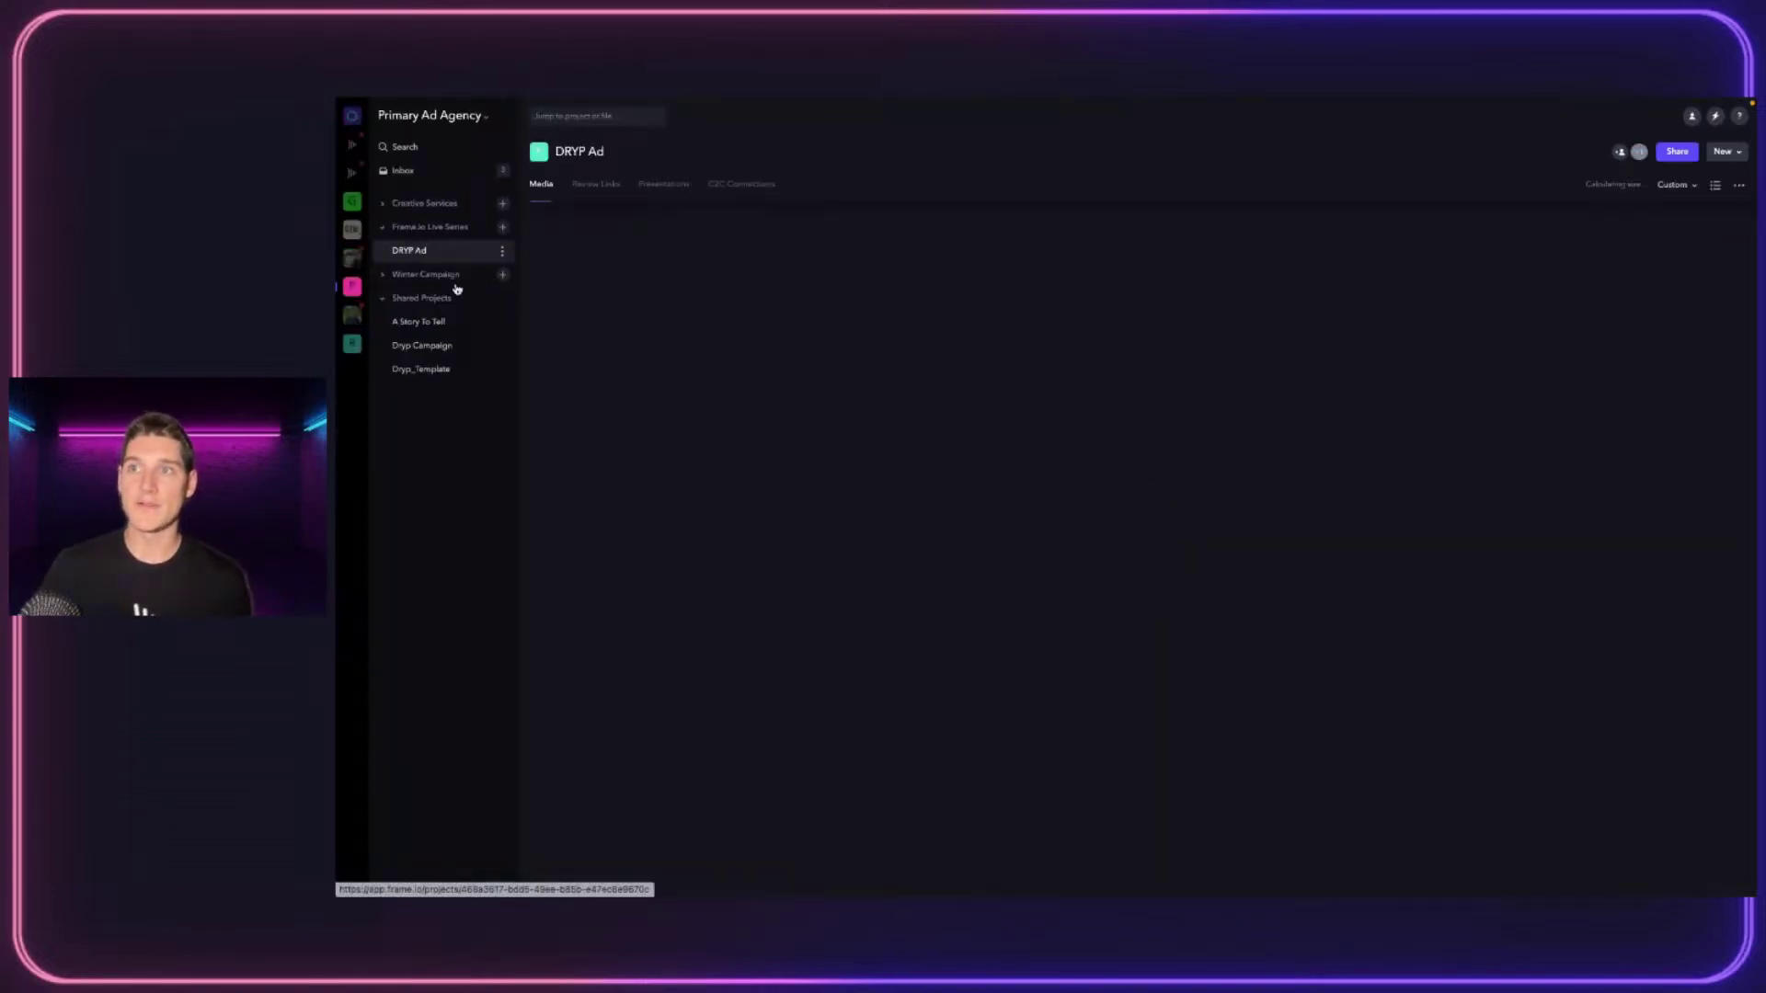
left_click(409, 250)
Share the first video, adding the Reviewers for PRoject group and an external e-mail recipient
right_click(638, 251)
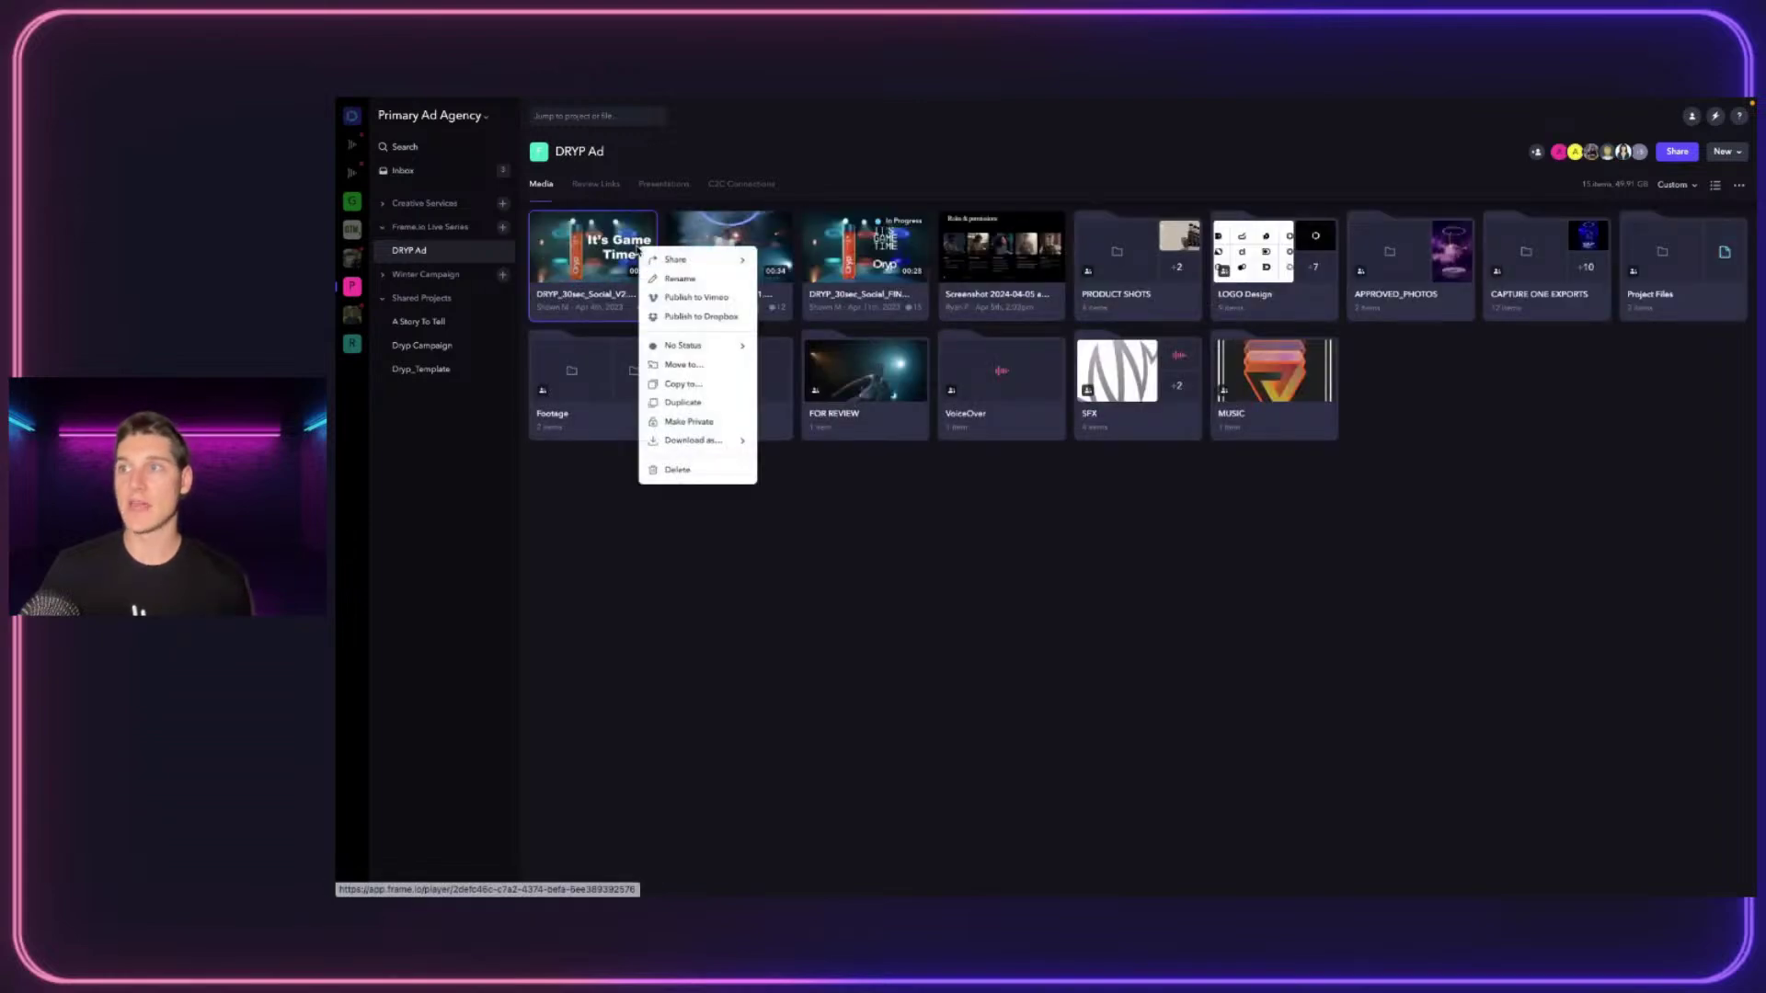
mouse_move(699, 260)
left_click(805, 270)
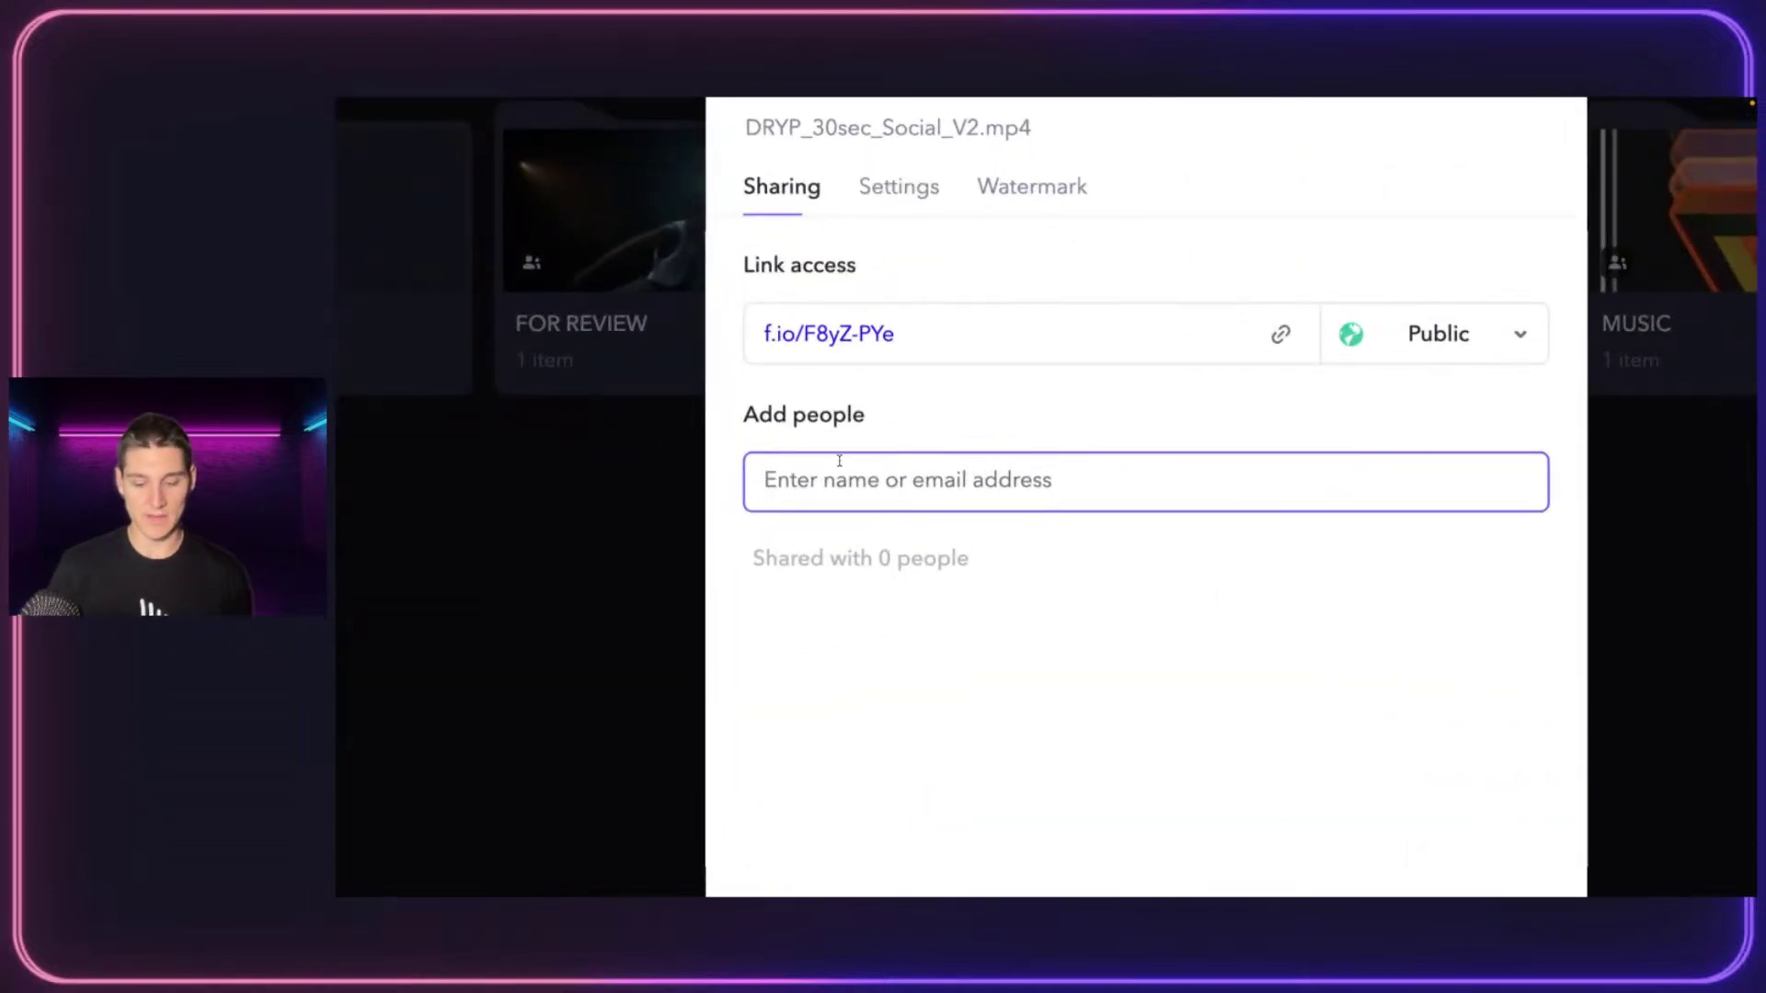
type("rev")
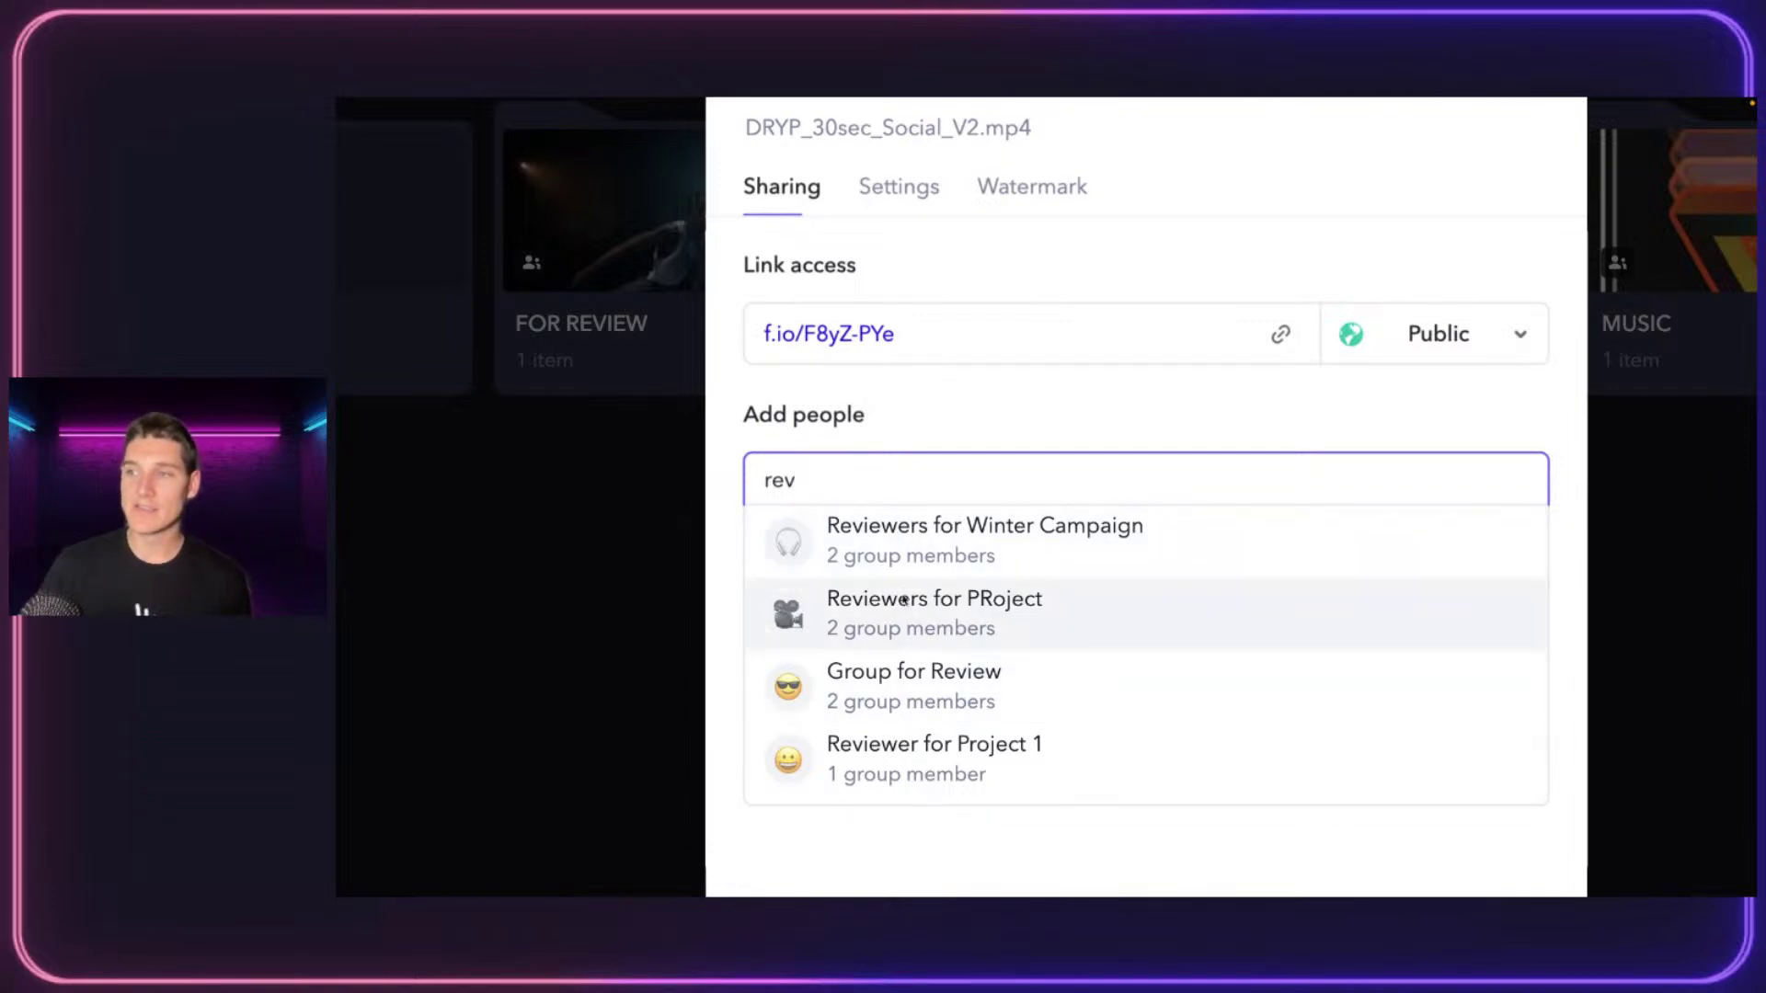
left_click(987, 618)
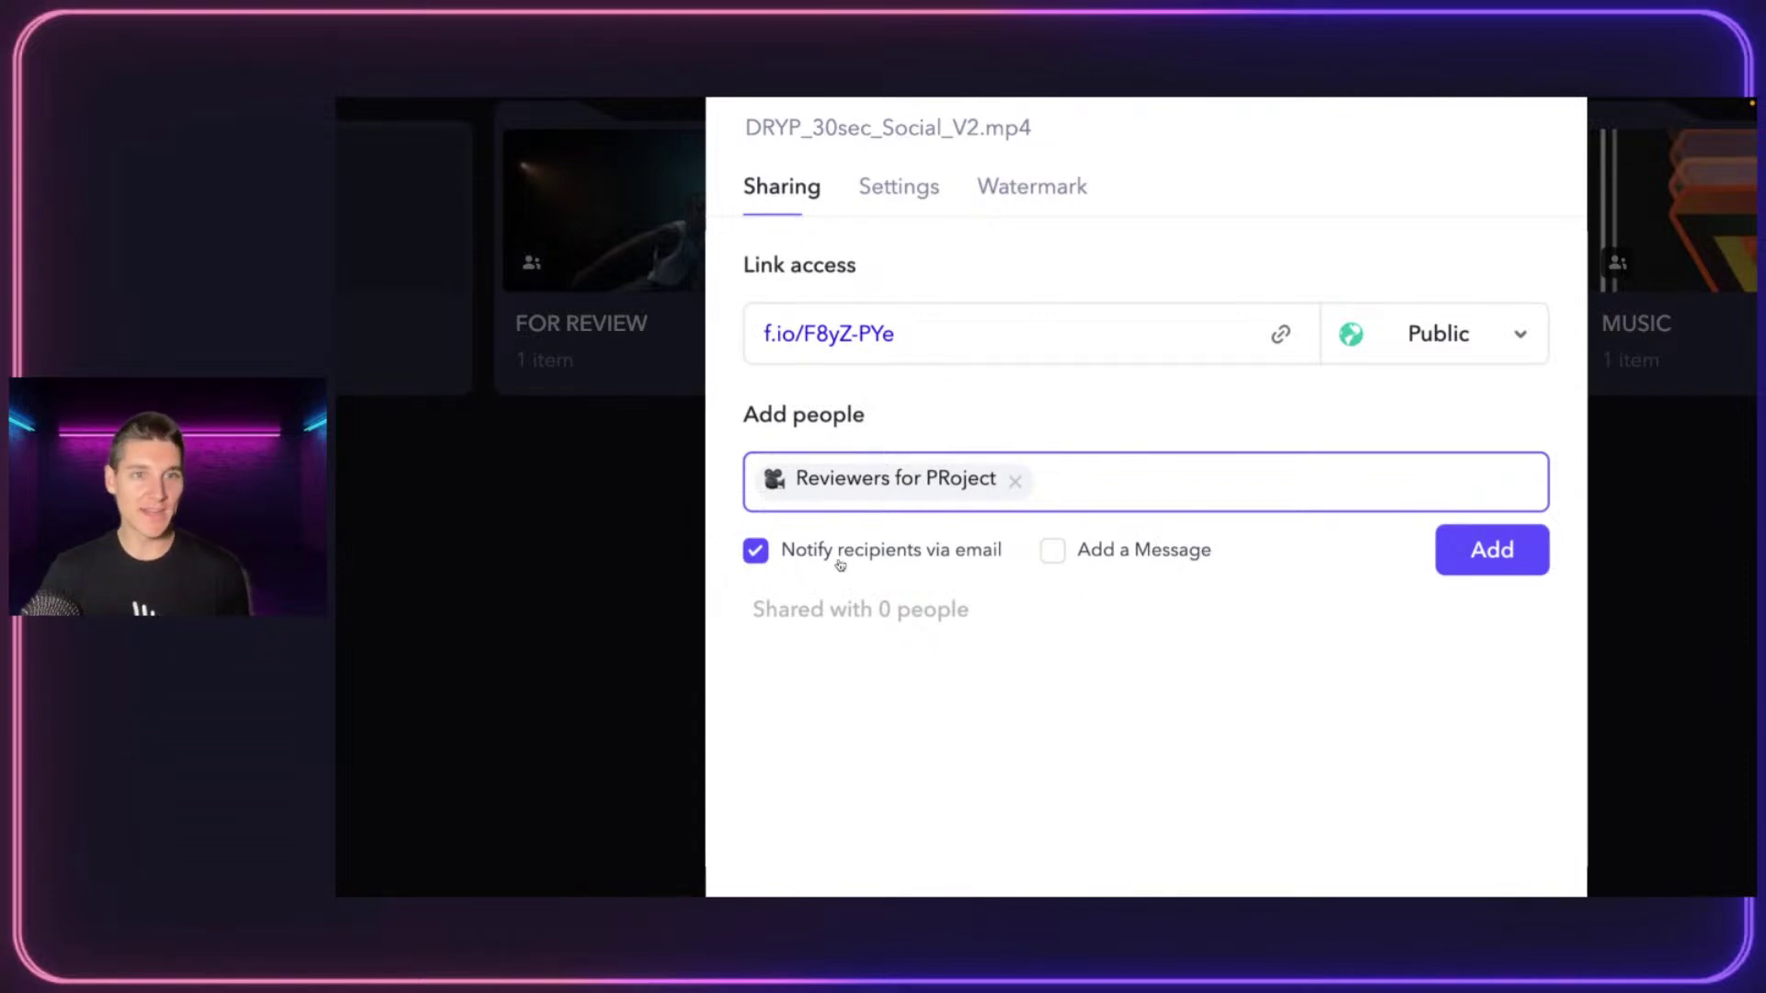
type("ryahn")
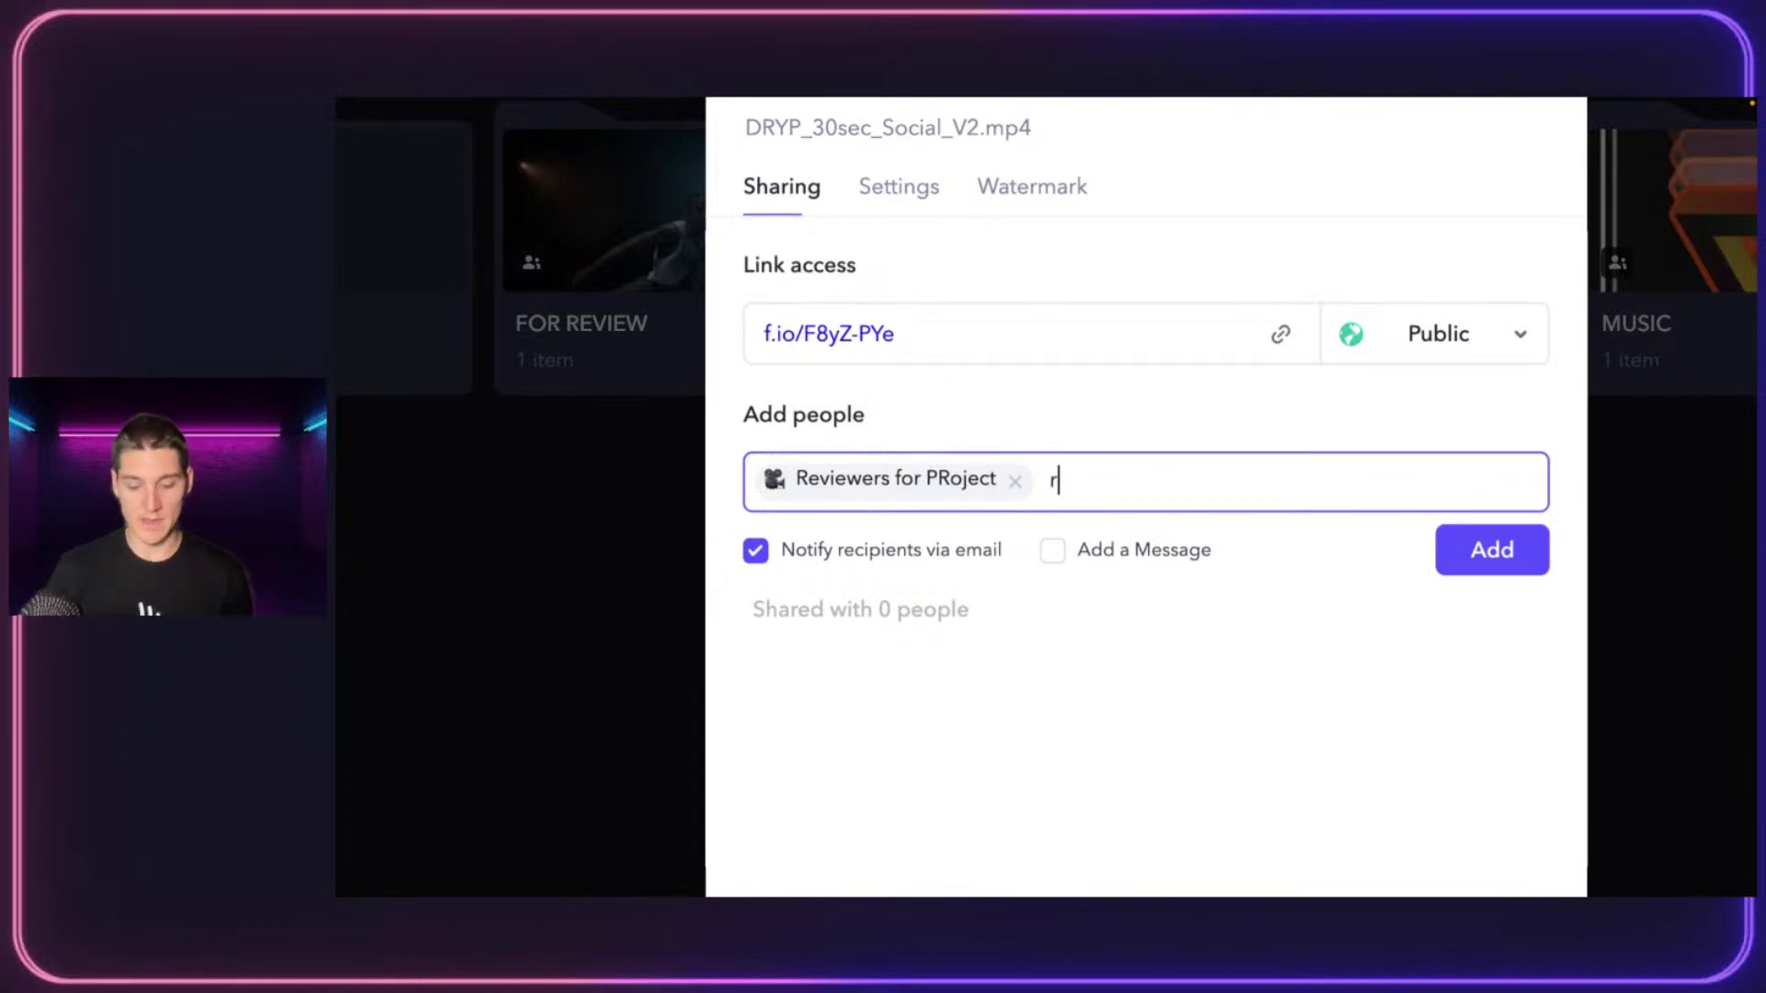
key("BackSpace")
key("BackSpace")
type("m")
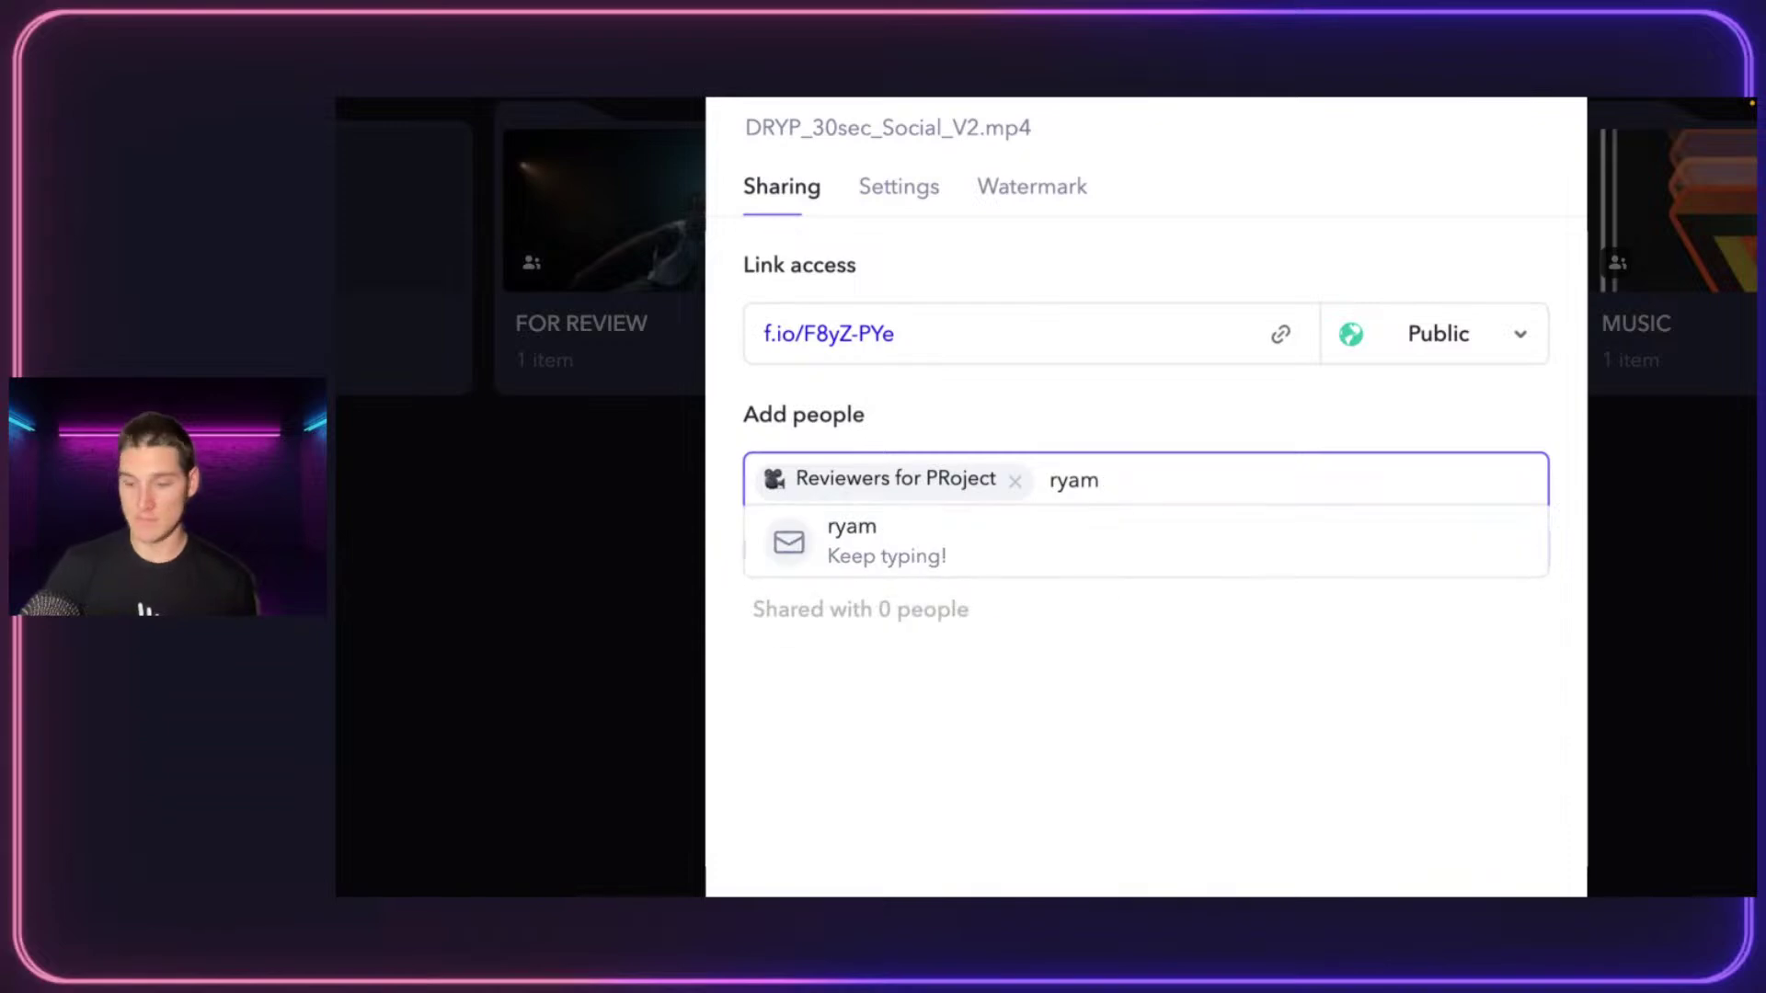
key("BackSpace")
type("n")
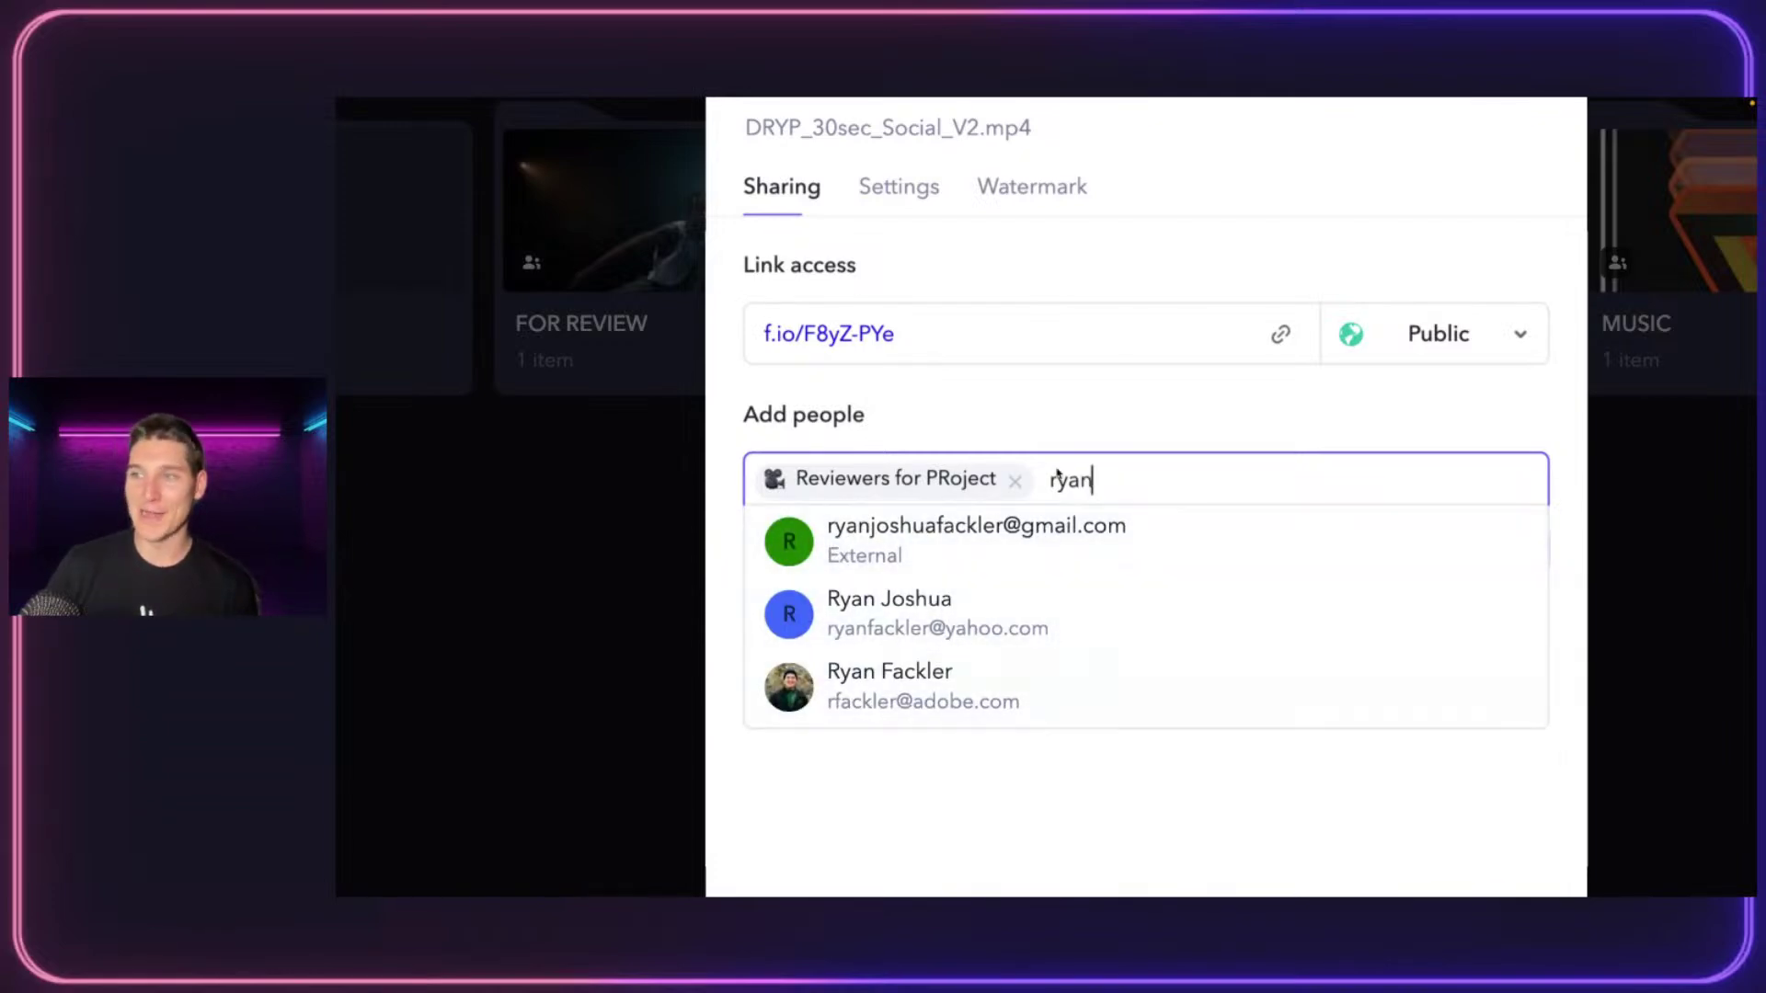
left_click(1048, 526)
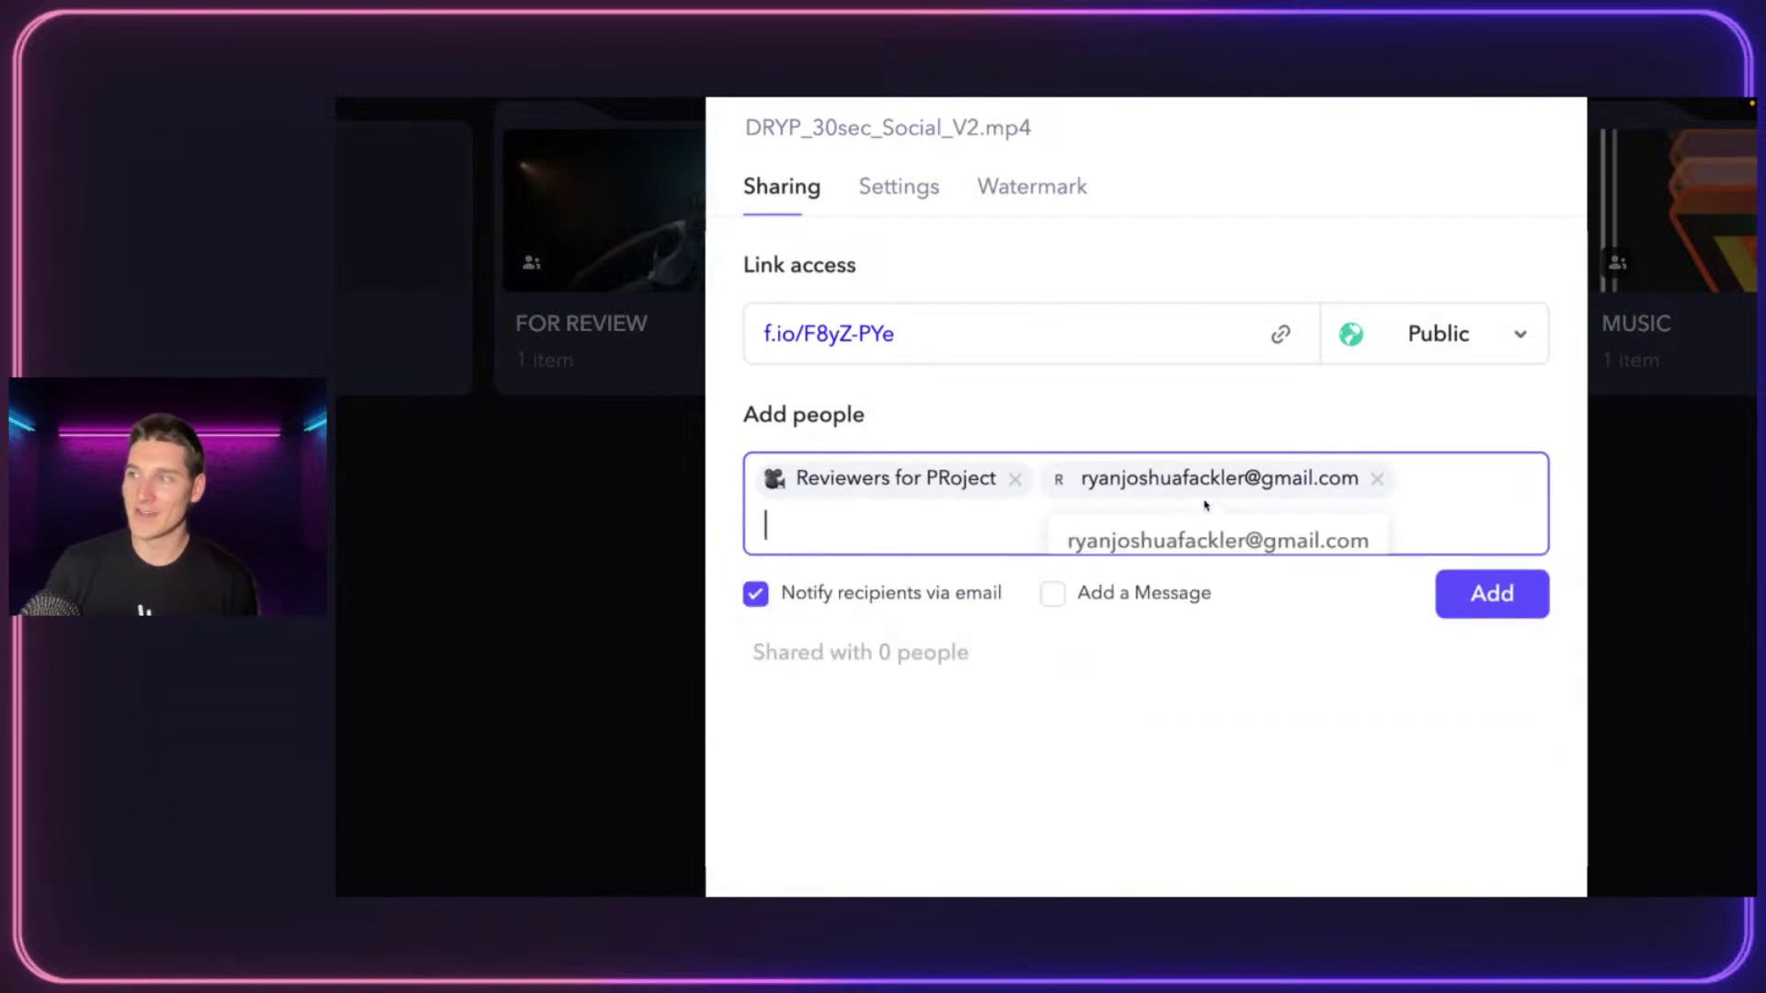
Remove both recipients, close the share dialog without sharing, and go to account management
left_click(1376, 479)
left_click(1017, 481)
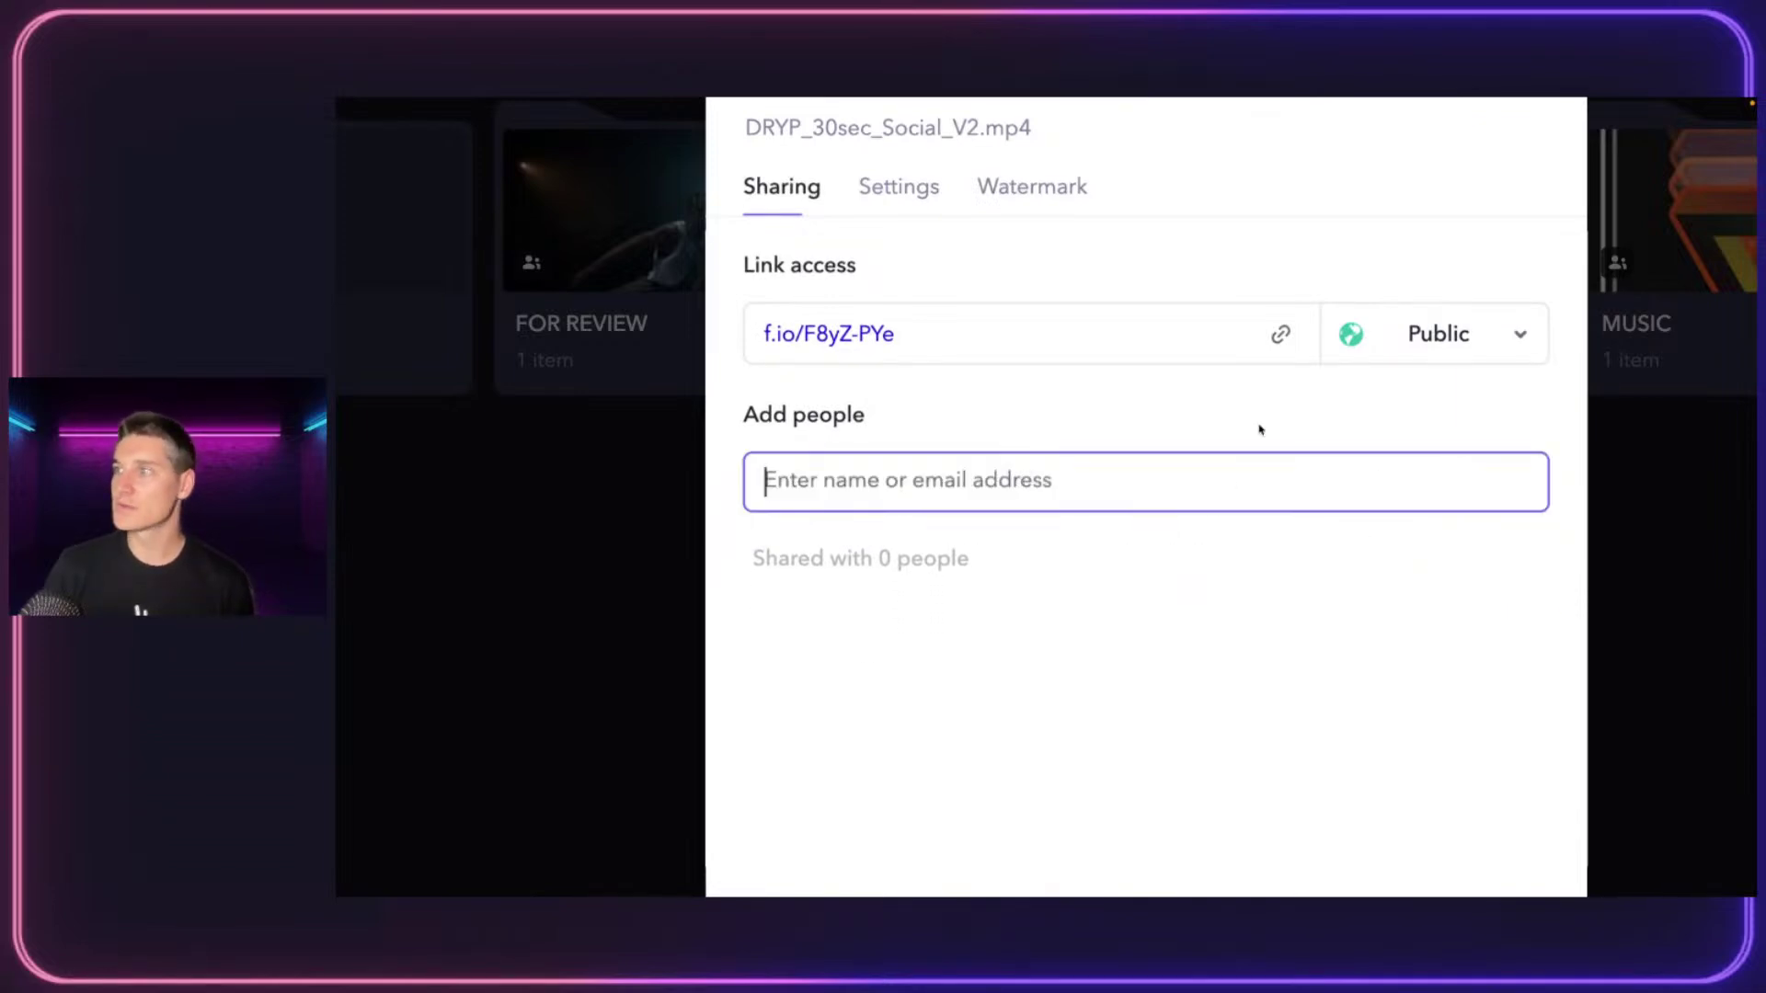
left_click(1426, 206)
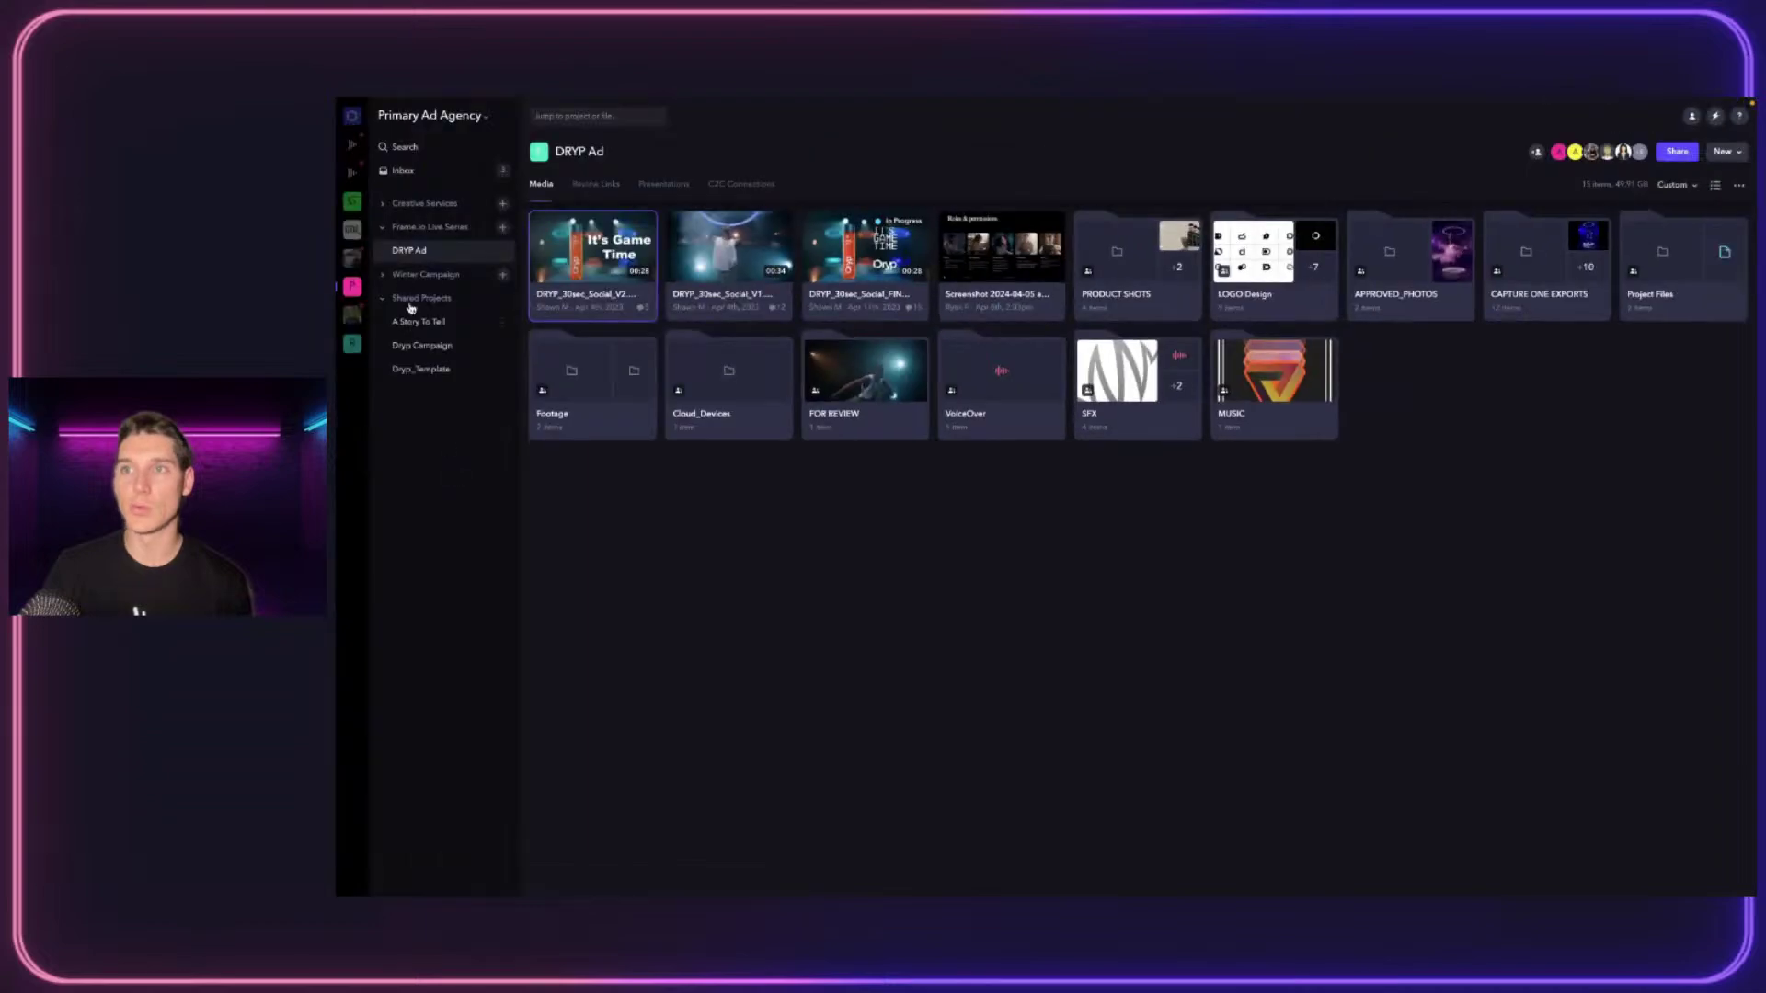
left_click(413, 129)
left_click(430, 289)
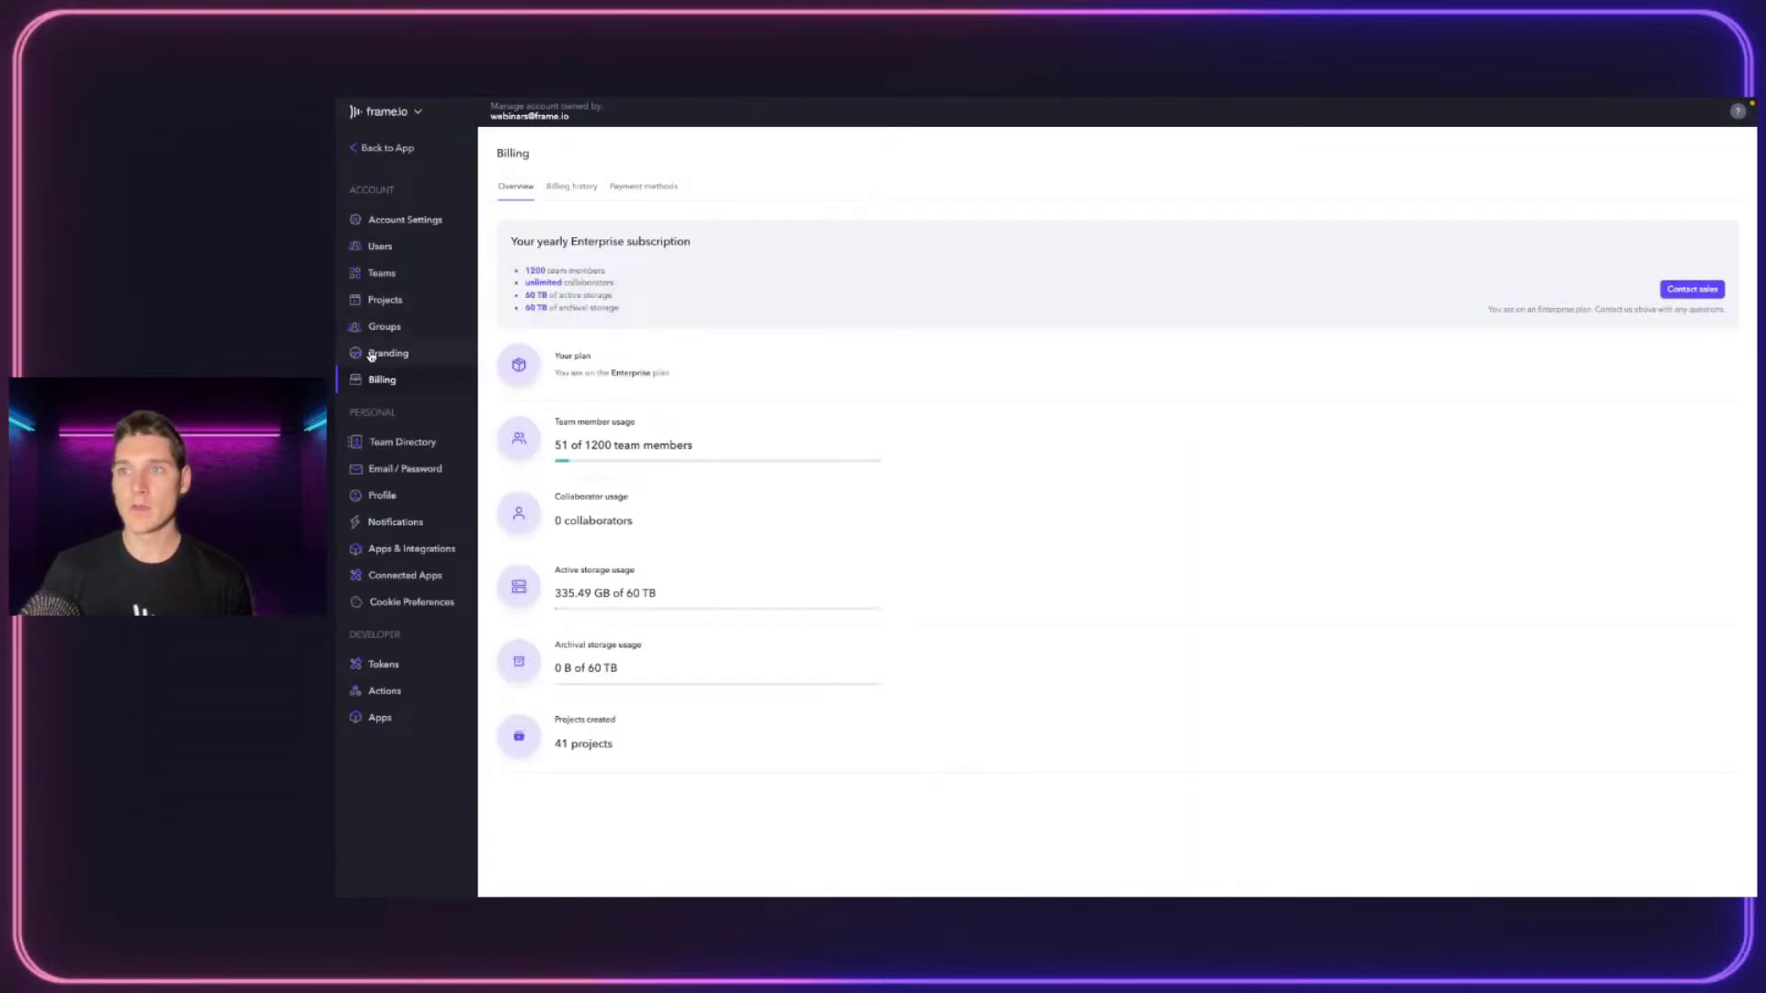
Open the Branding settings and look over the team name field
left_click(372, 355)
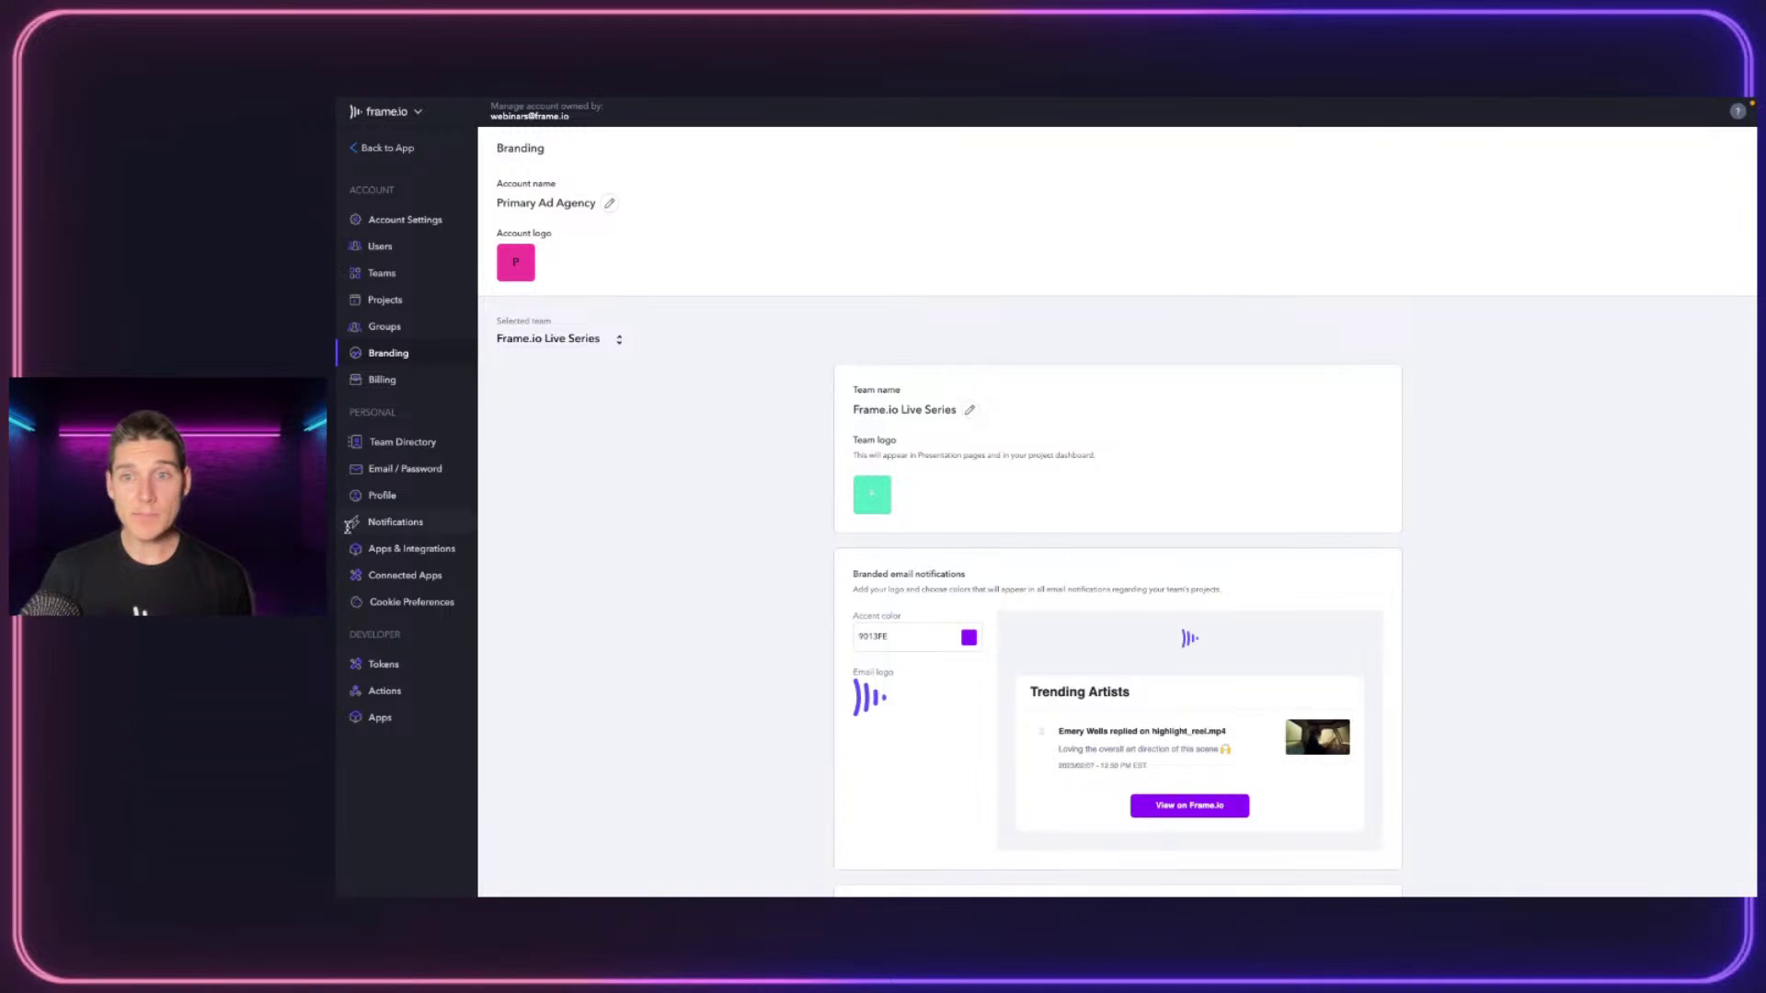
scroll(953, 433, "down", 3)
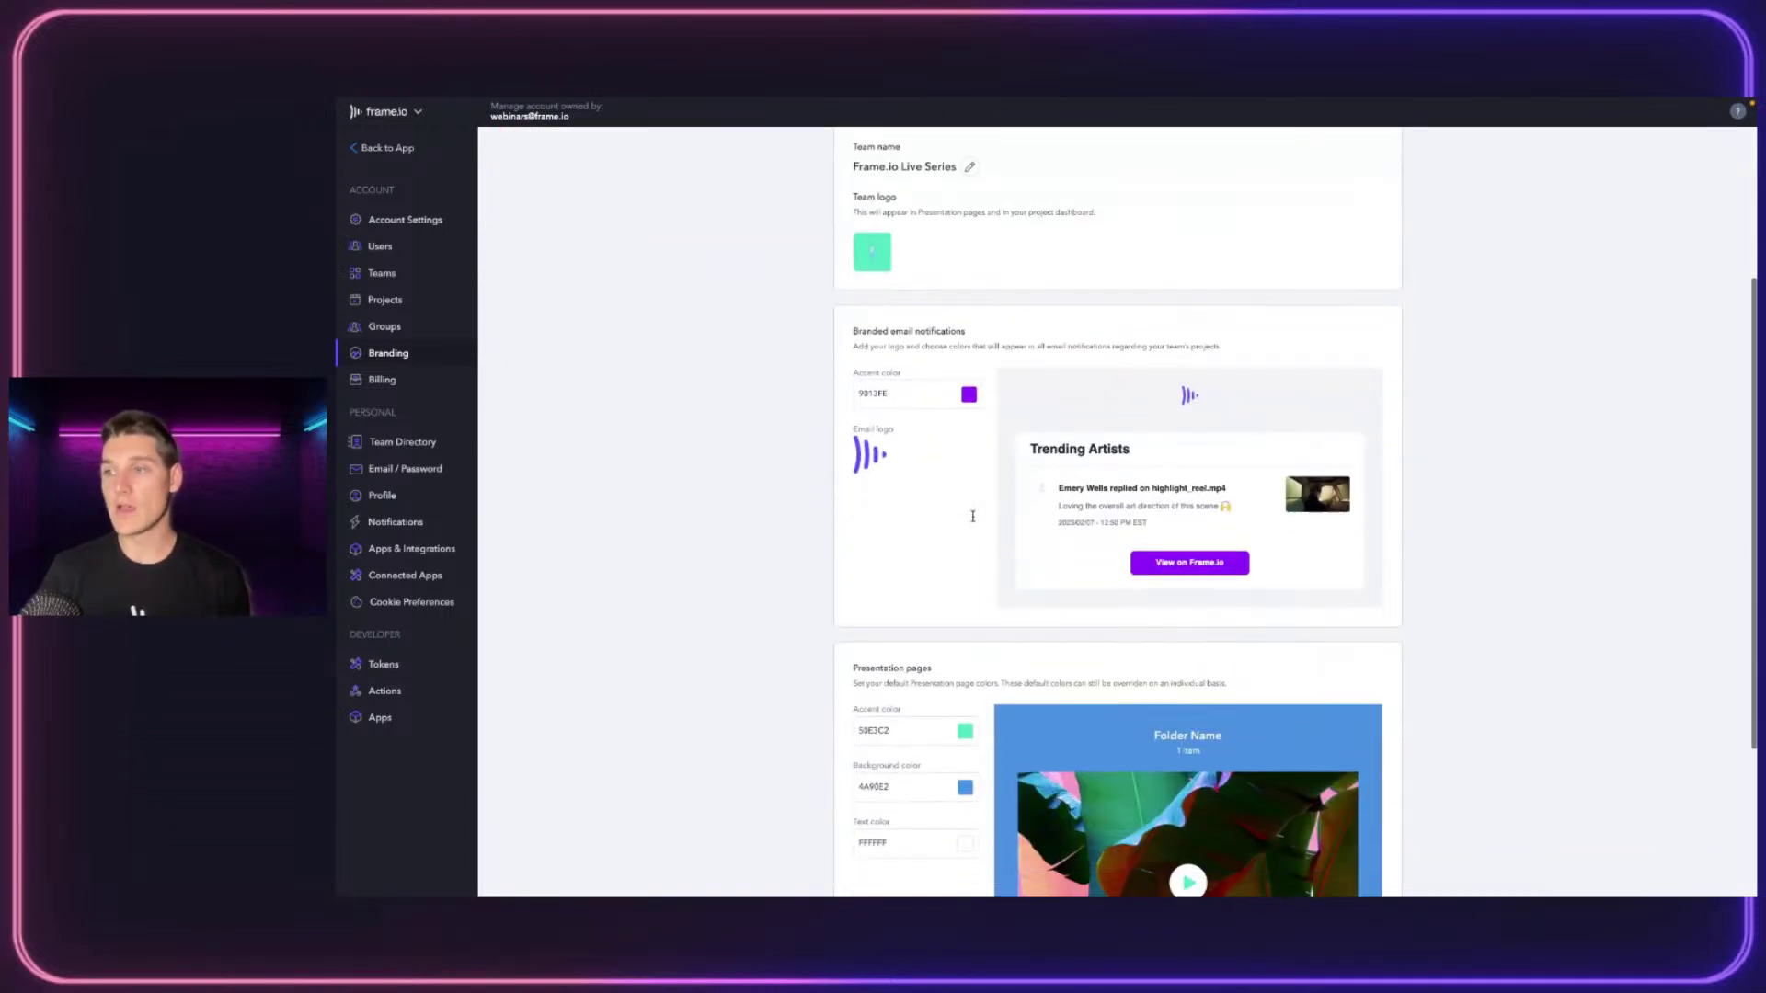
scroll(1062, 391, "down", 1)
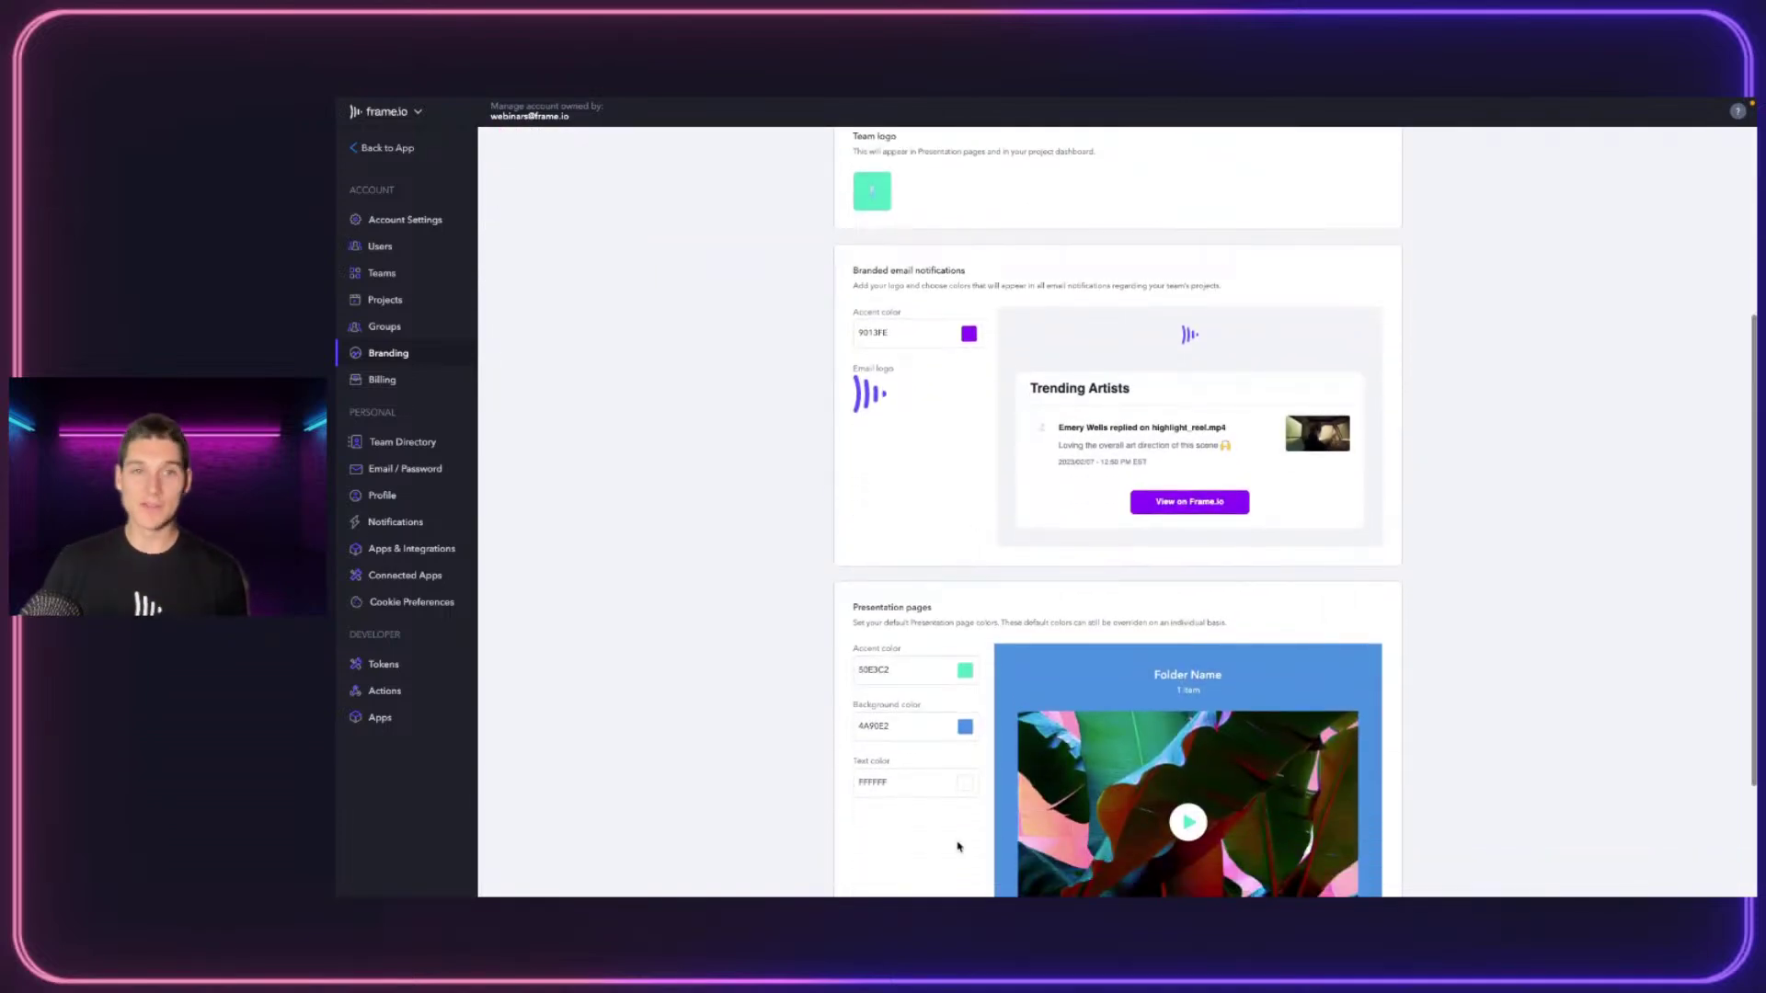
scroll(966, 746, "up", 4)
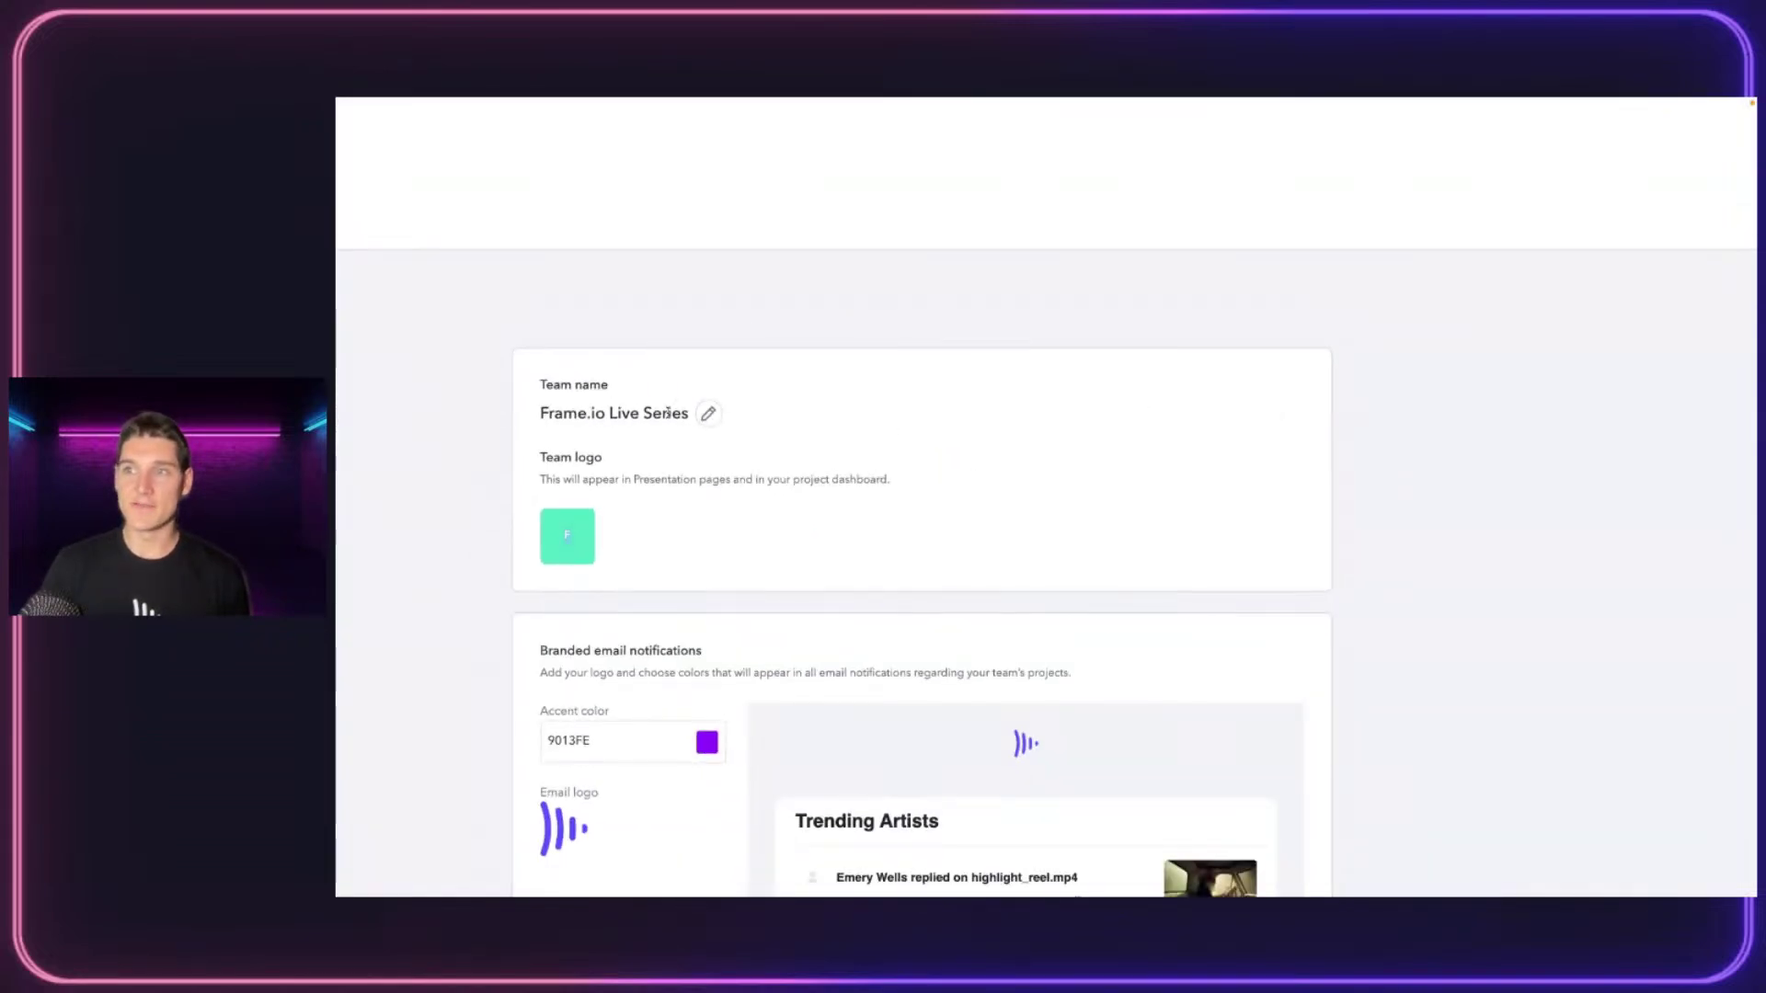
left_click_drag(554, 413, 681, 413)
left_click(660, 460)
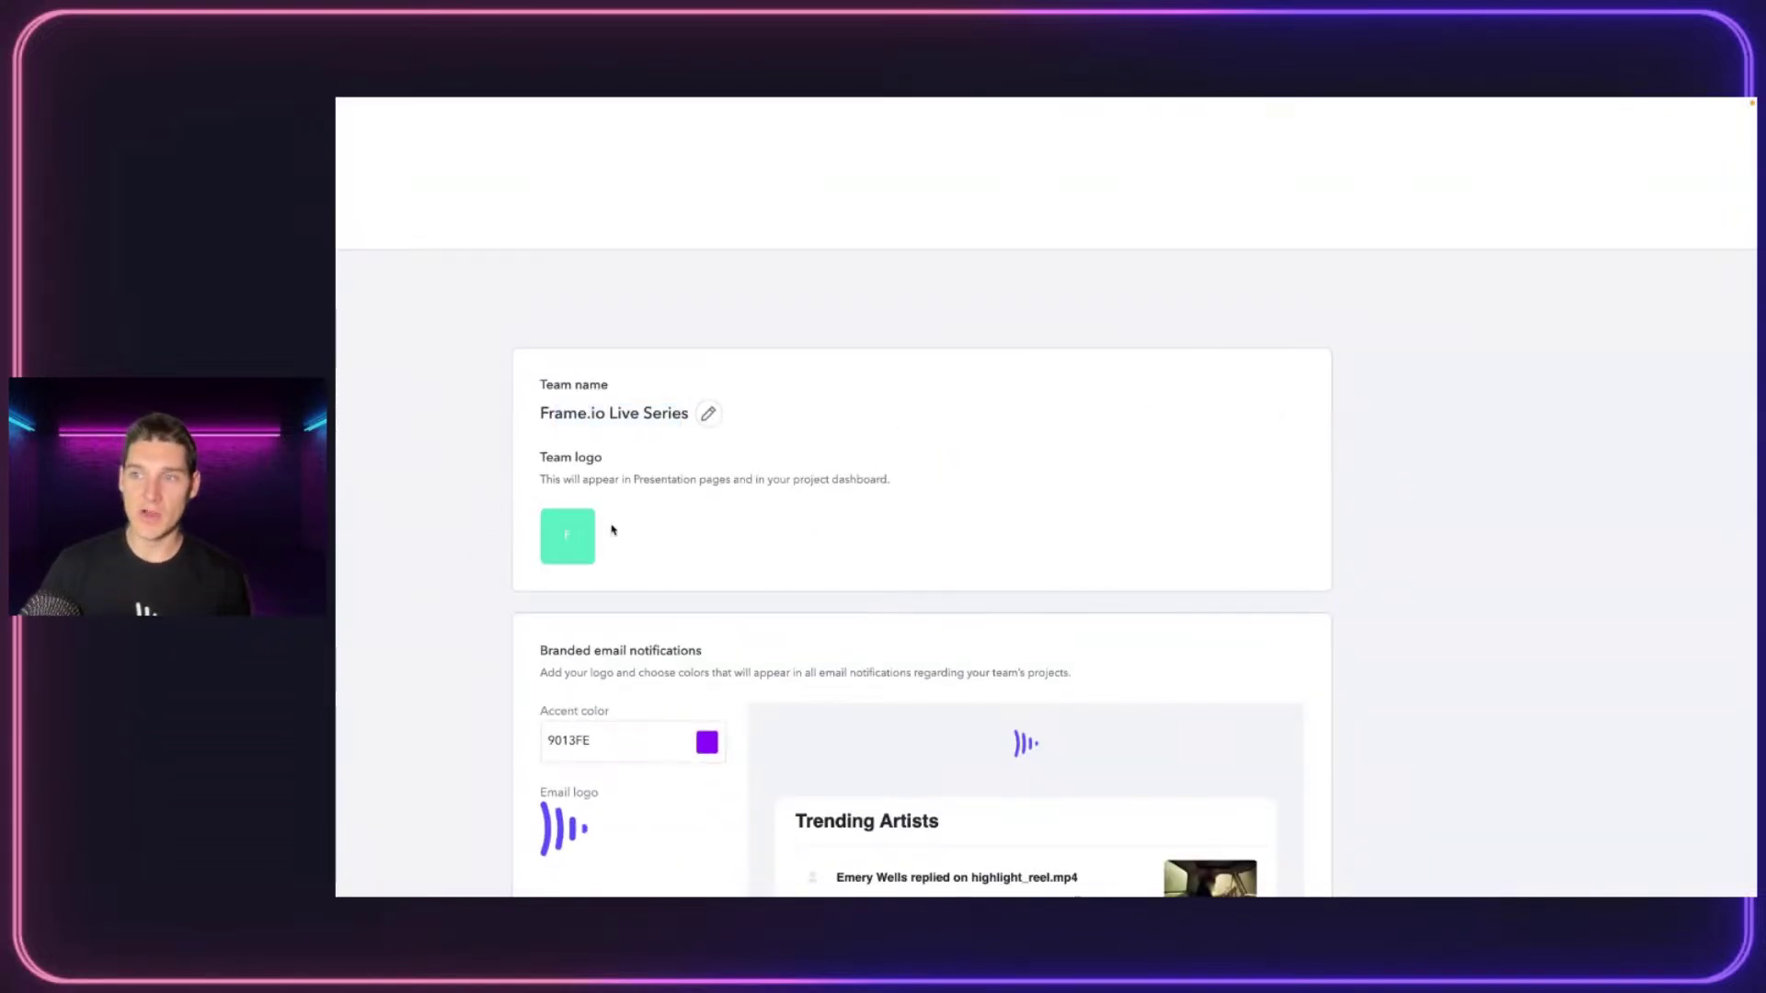
scroll(644, 555, "down", 2)
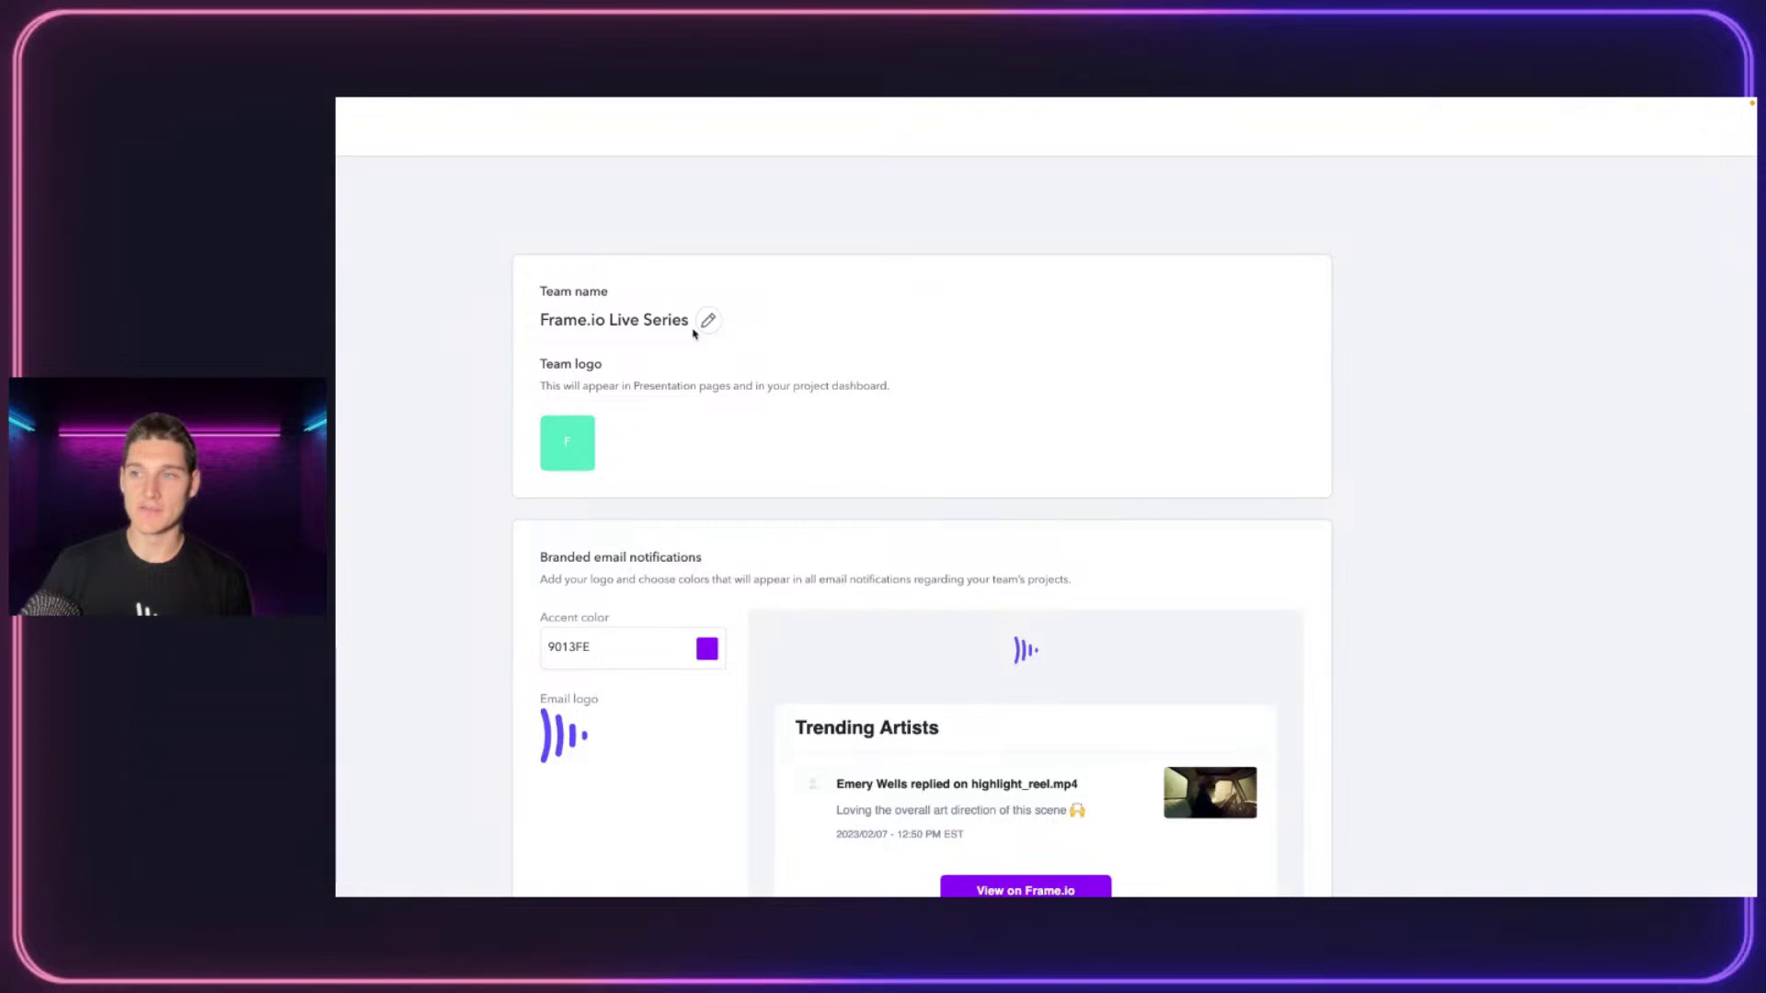
scroll(694, 333, "down", 5)
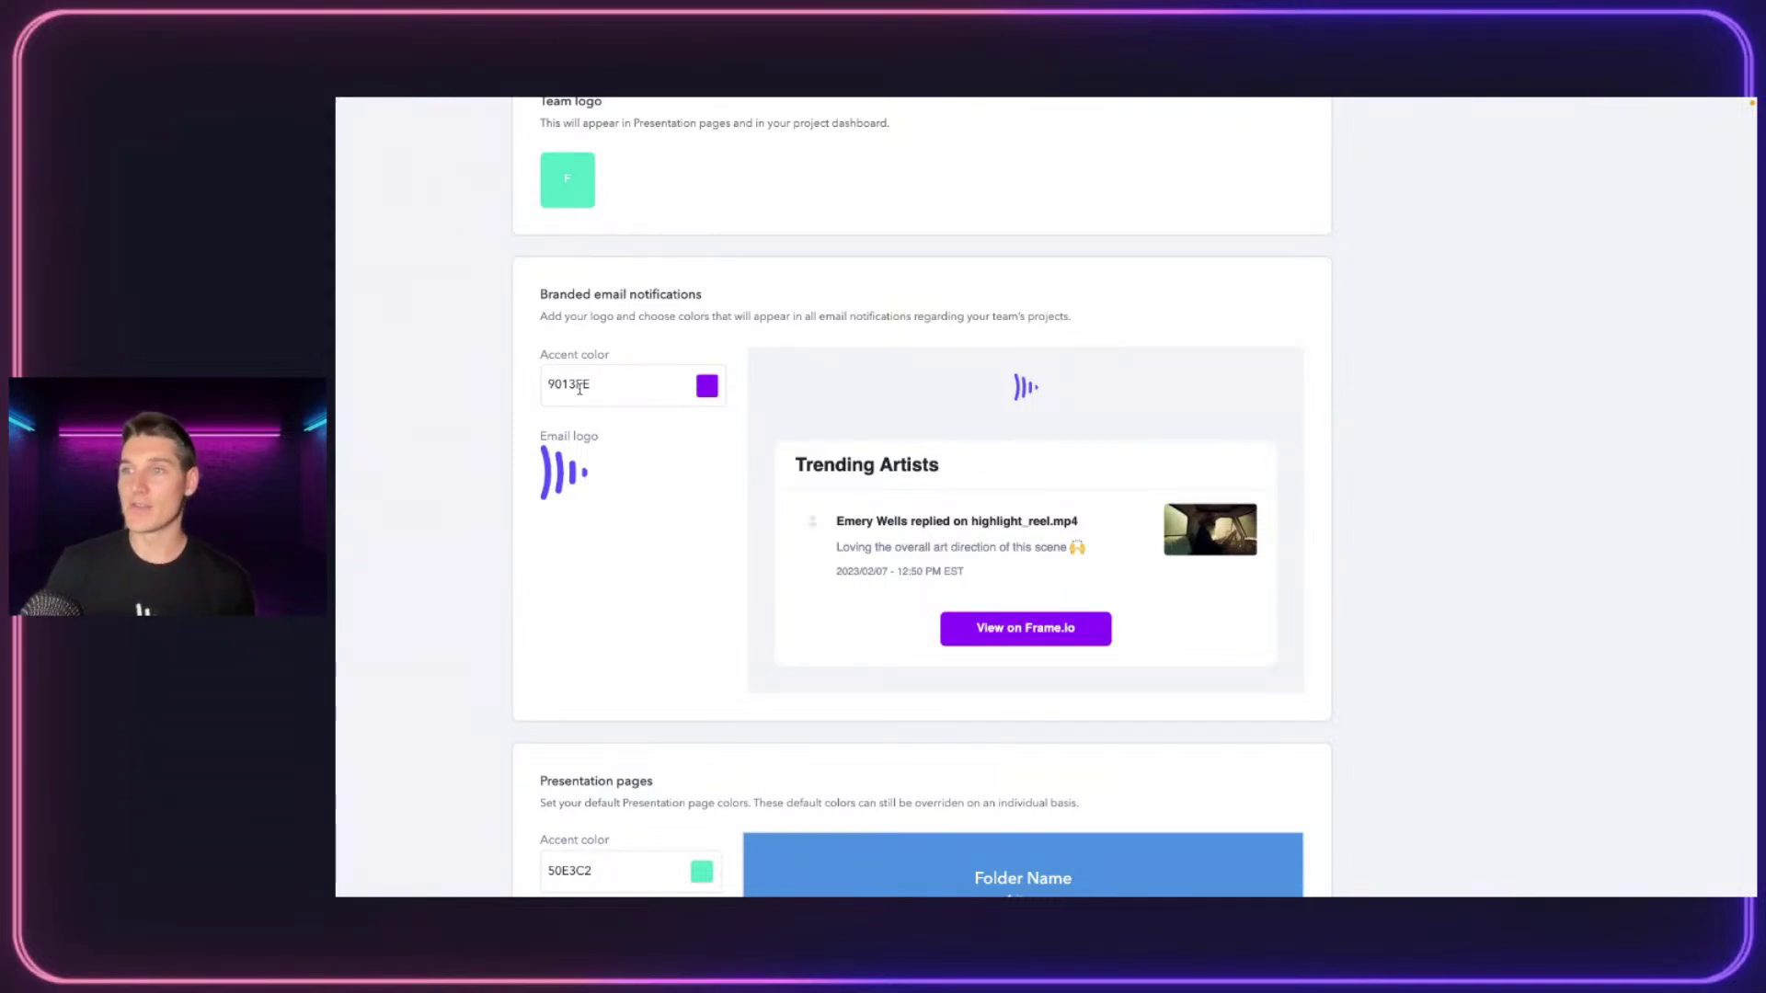
Set the email accent colour to black 000000 and check the presentation accent picker unchanged
left_click(701, 386)
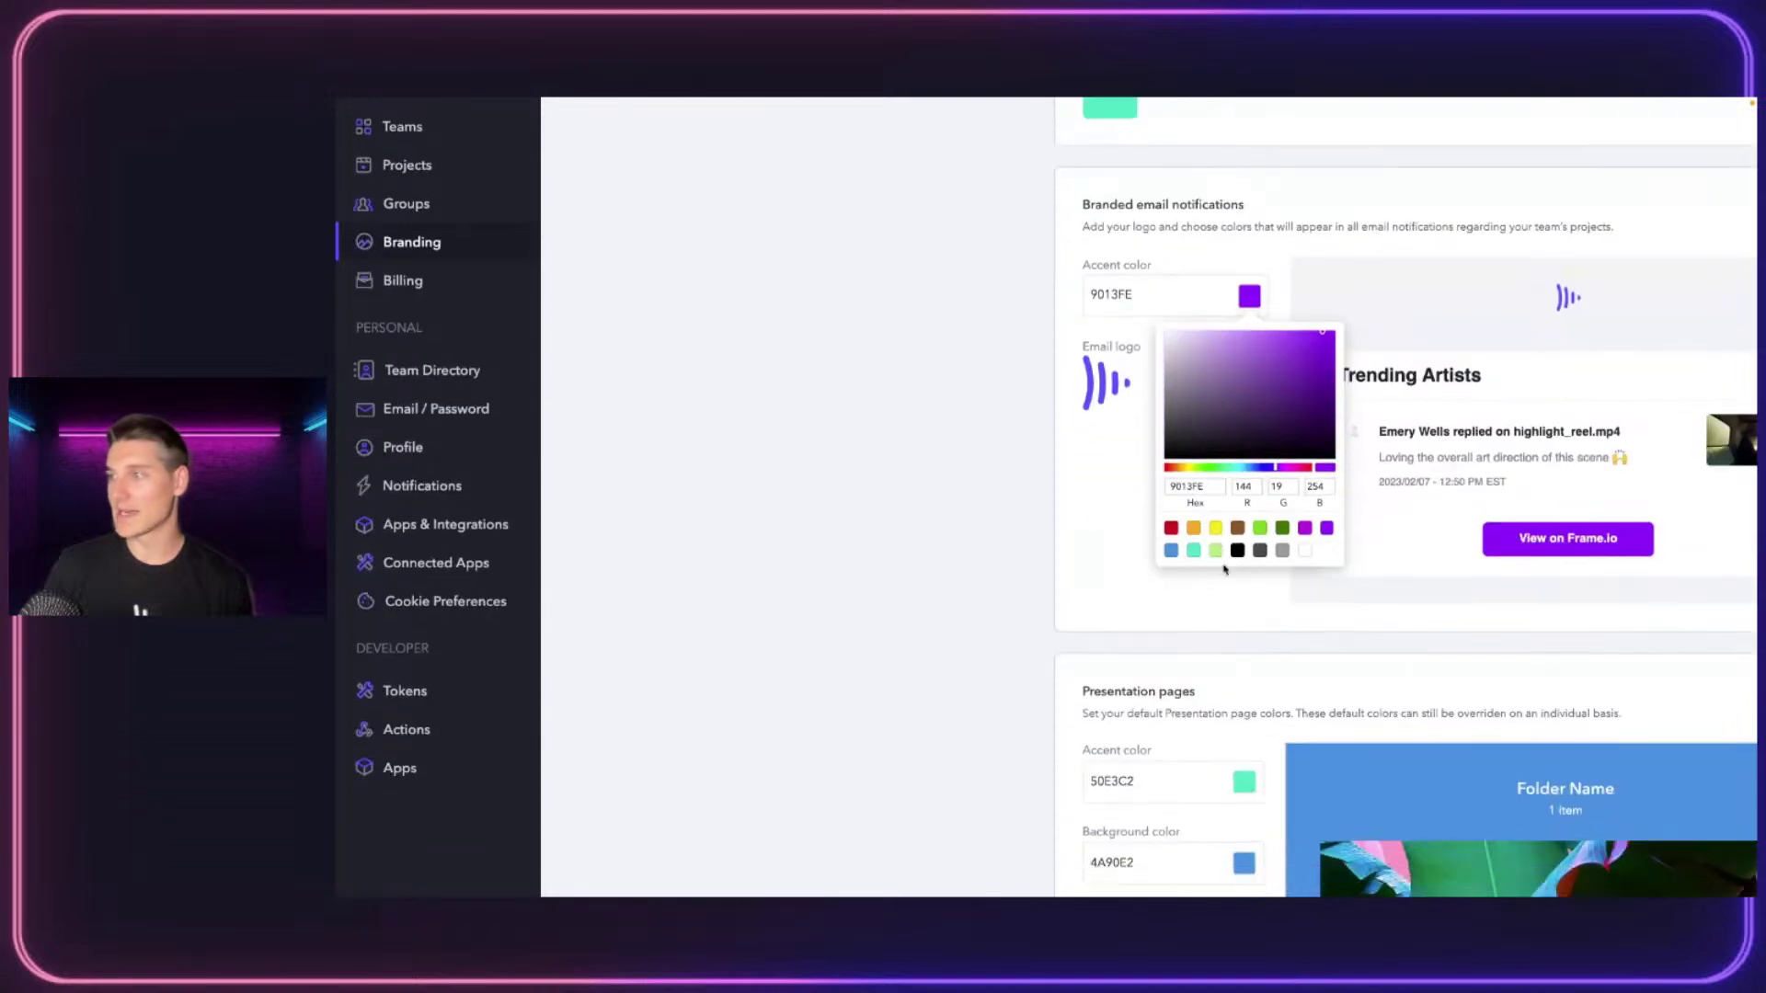
left_click(1237, 550)
left_click(1037, 552)
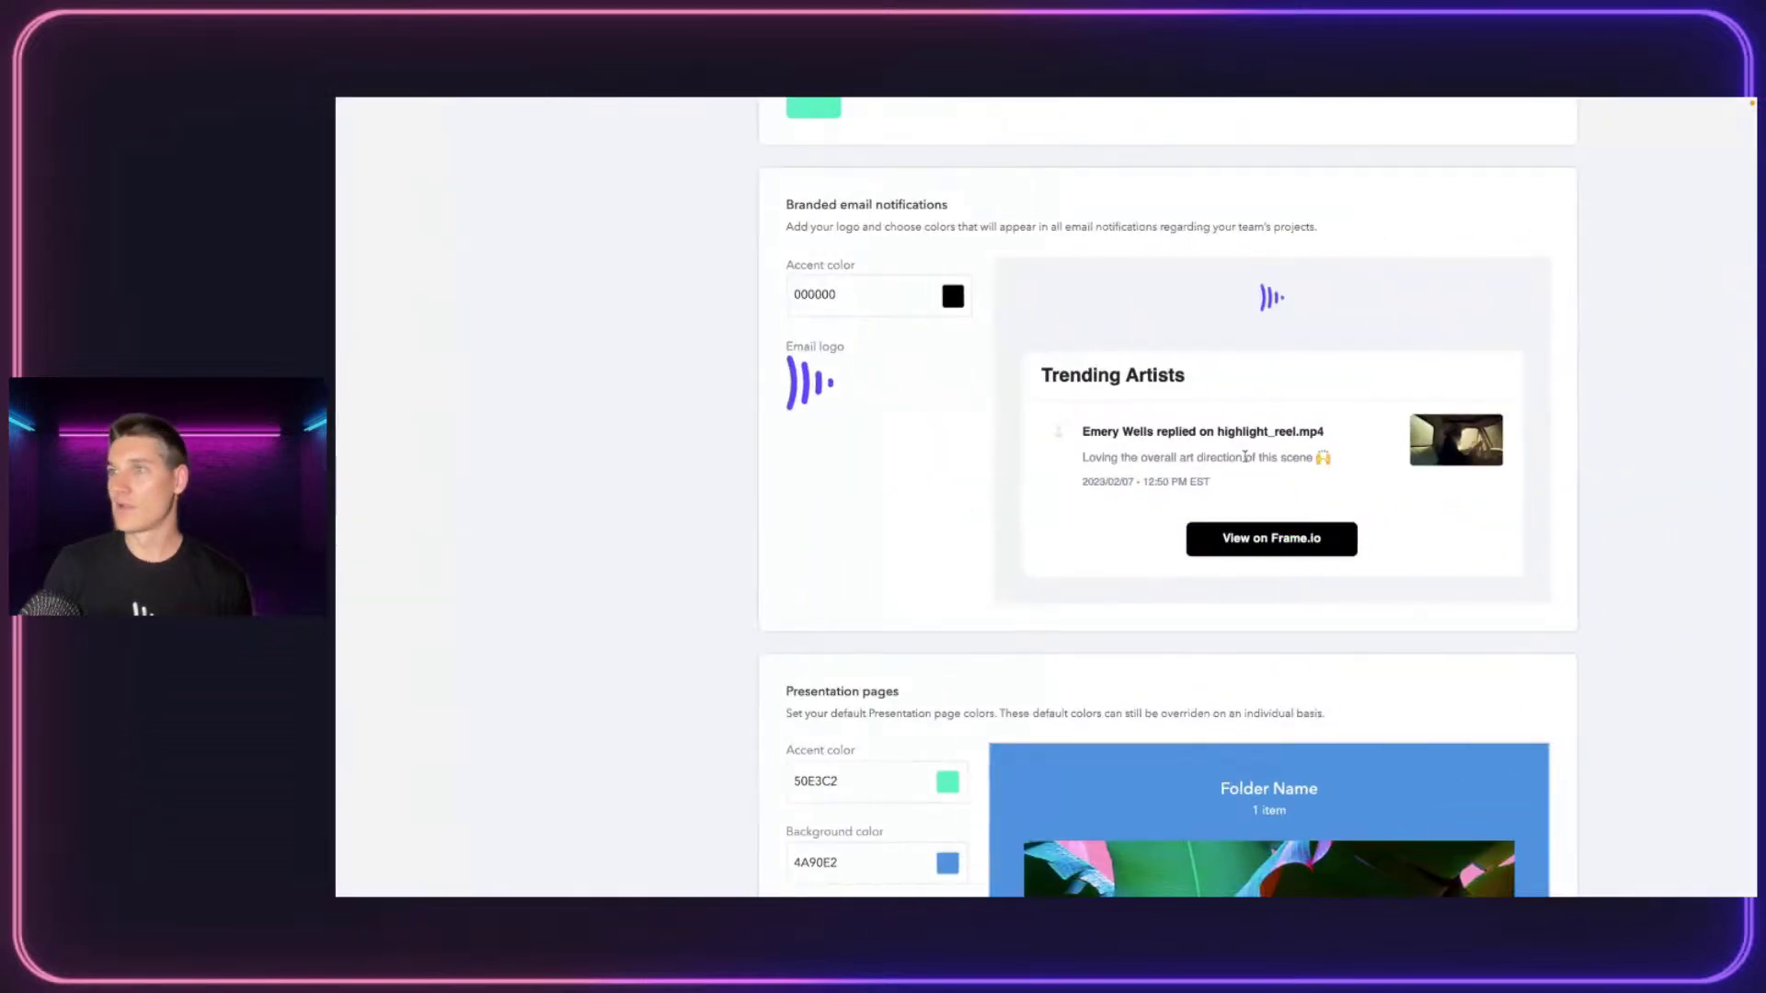
mouse_move(875, 386)
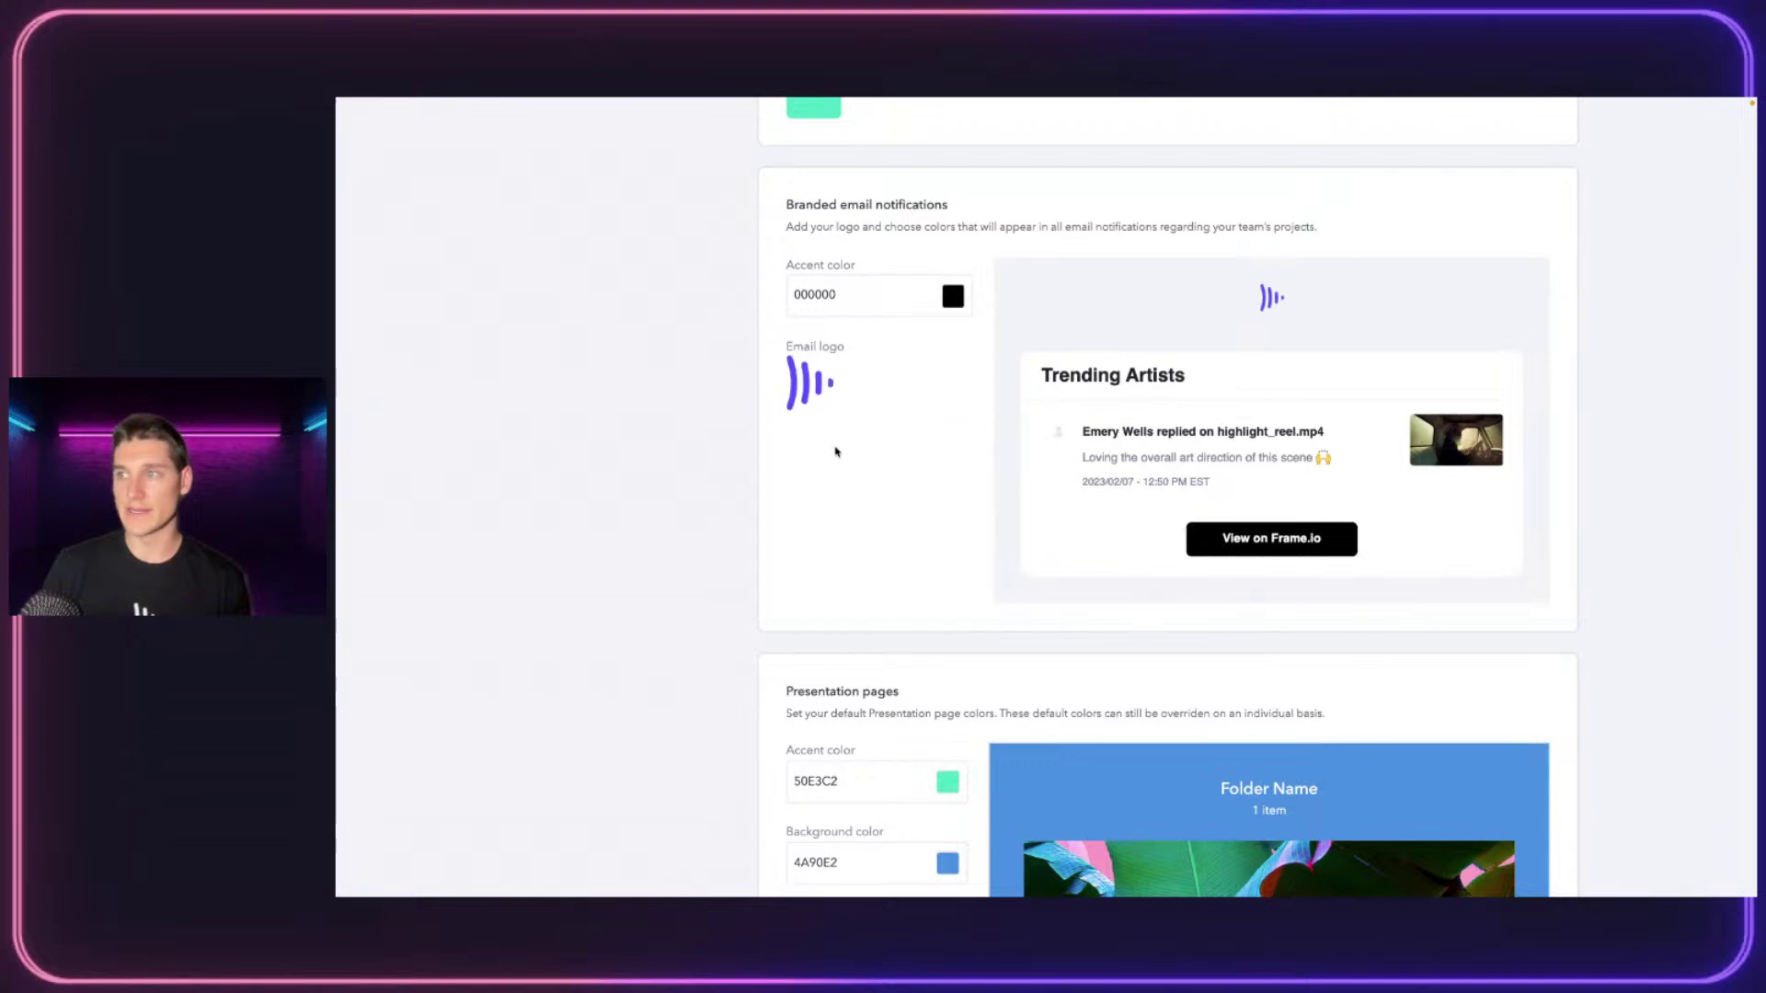
scroll(835, 452, "down", 5)
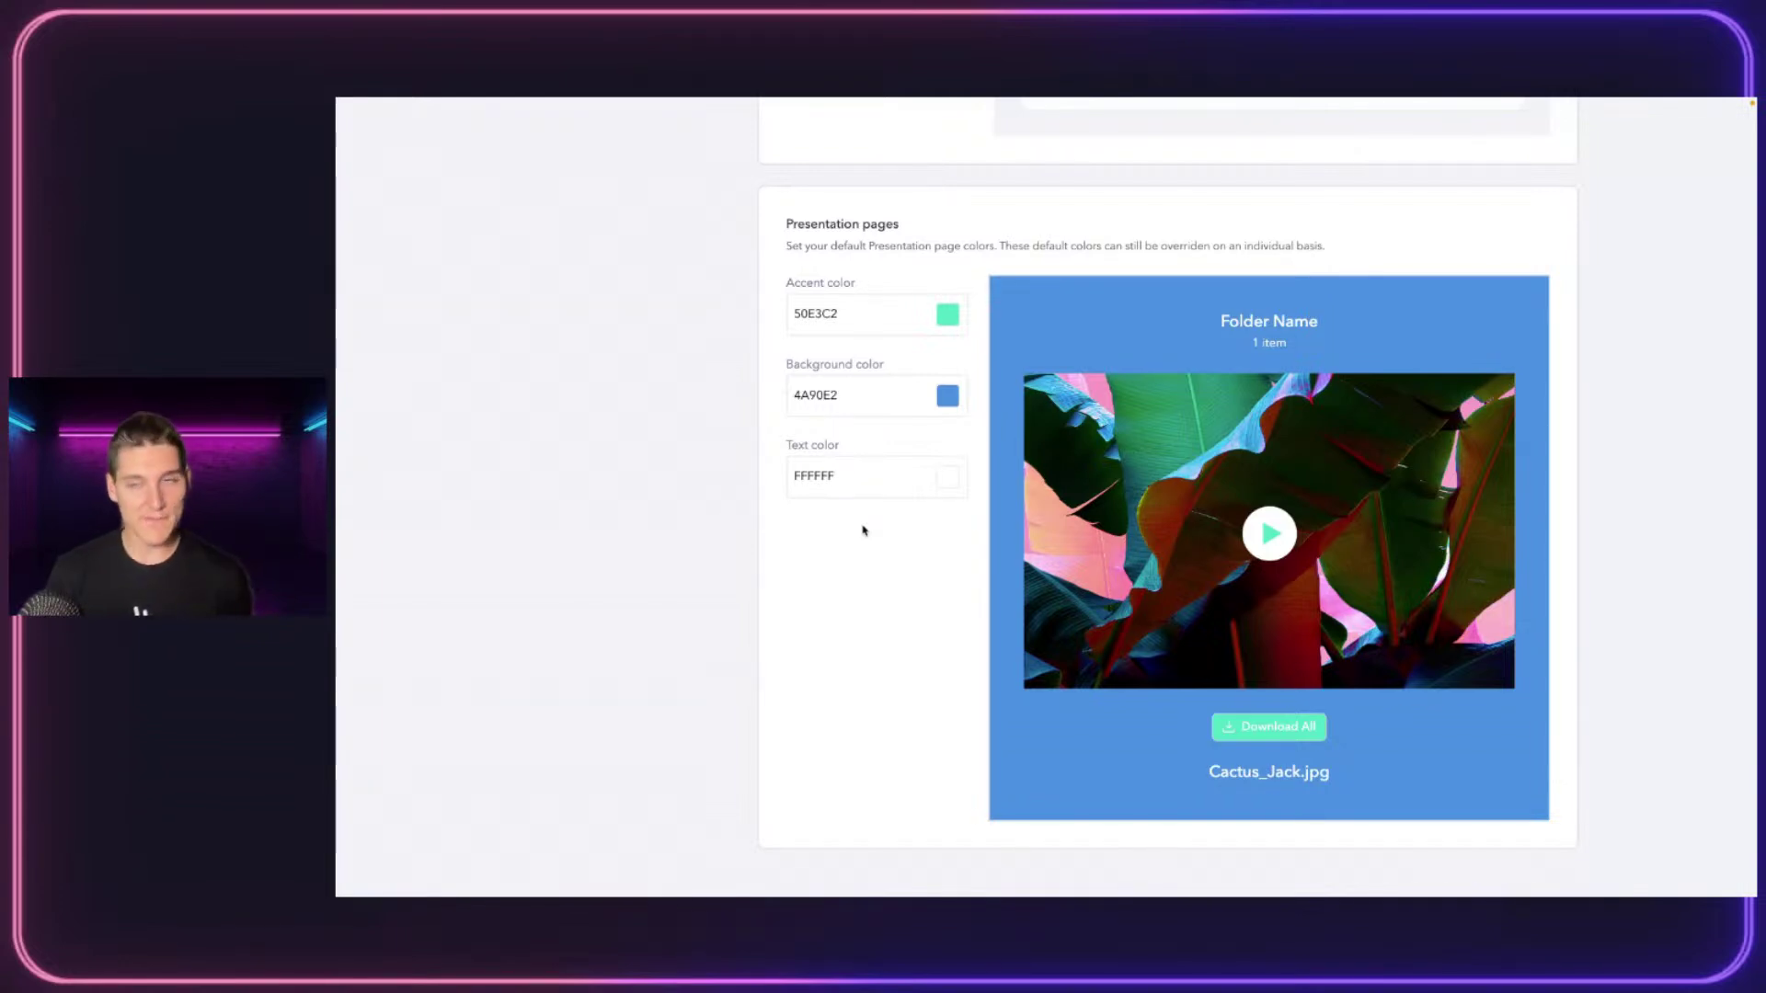
left_click(948, 319)
left_click(847, 363)
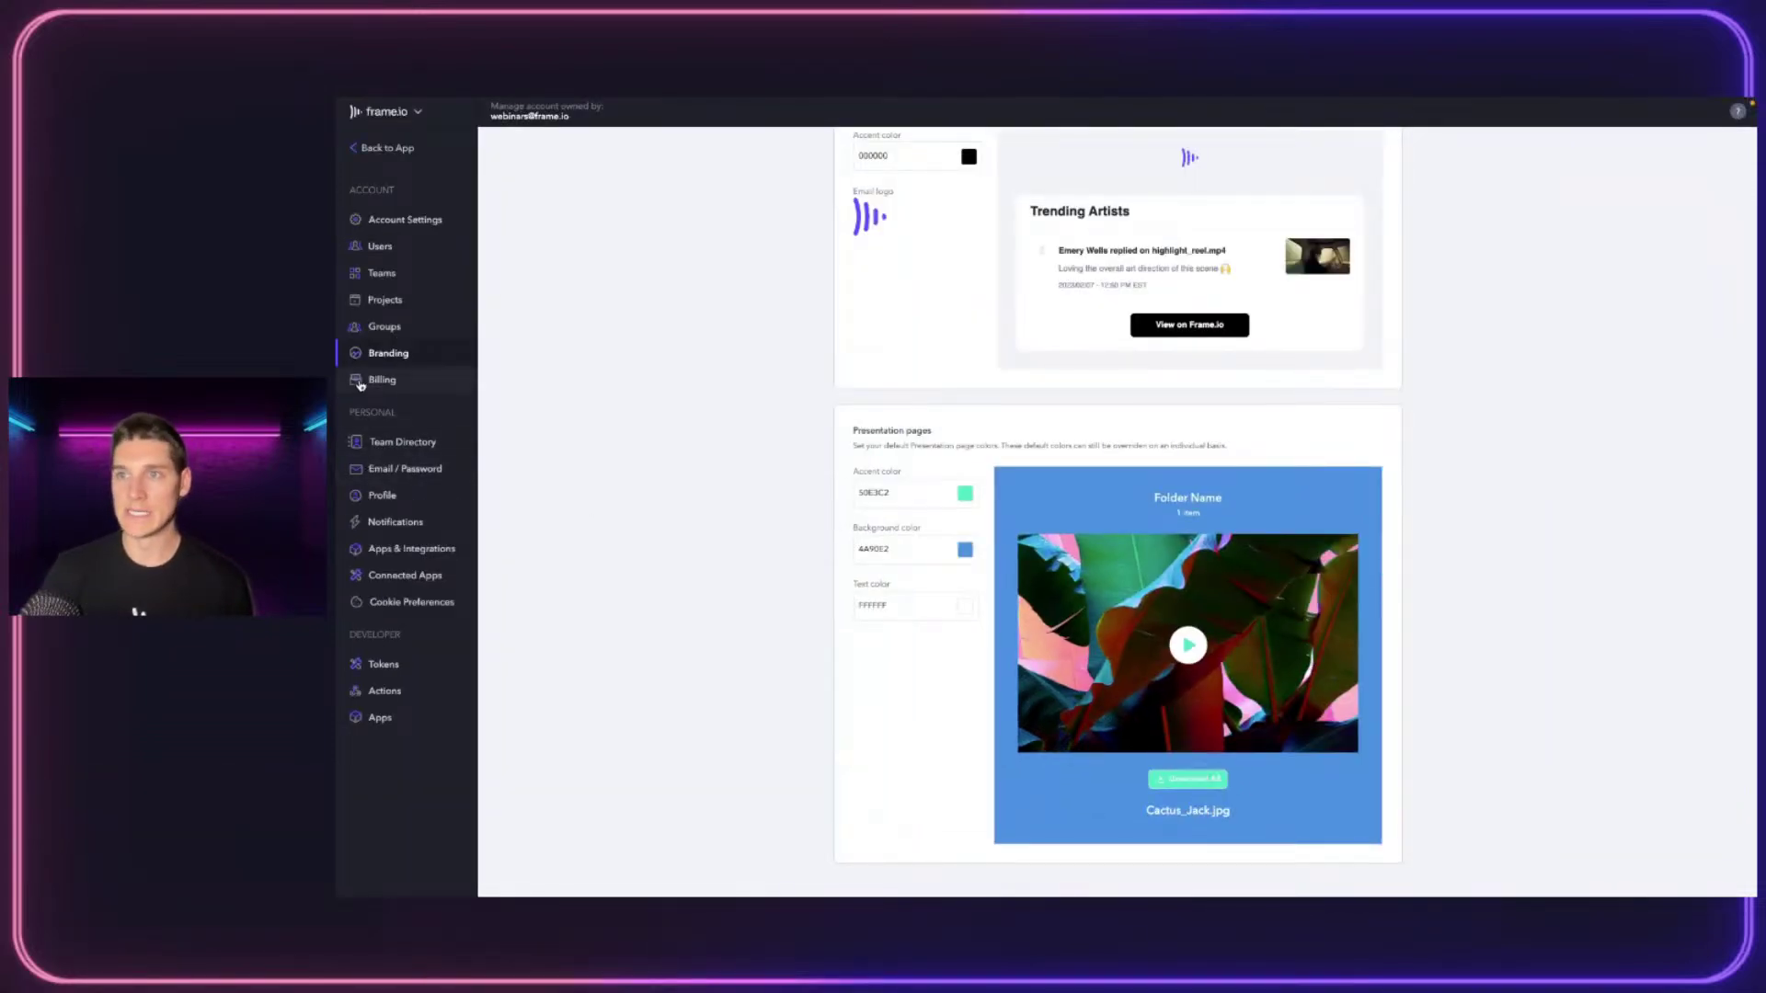
Review the Enterprise billing overview and payment methods, then open the Team Directory of seven teams
left_click(361, 383)
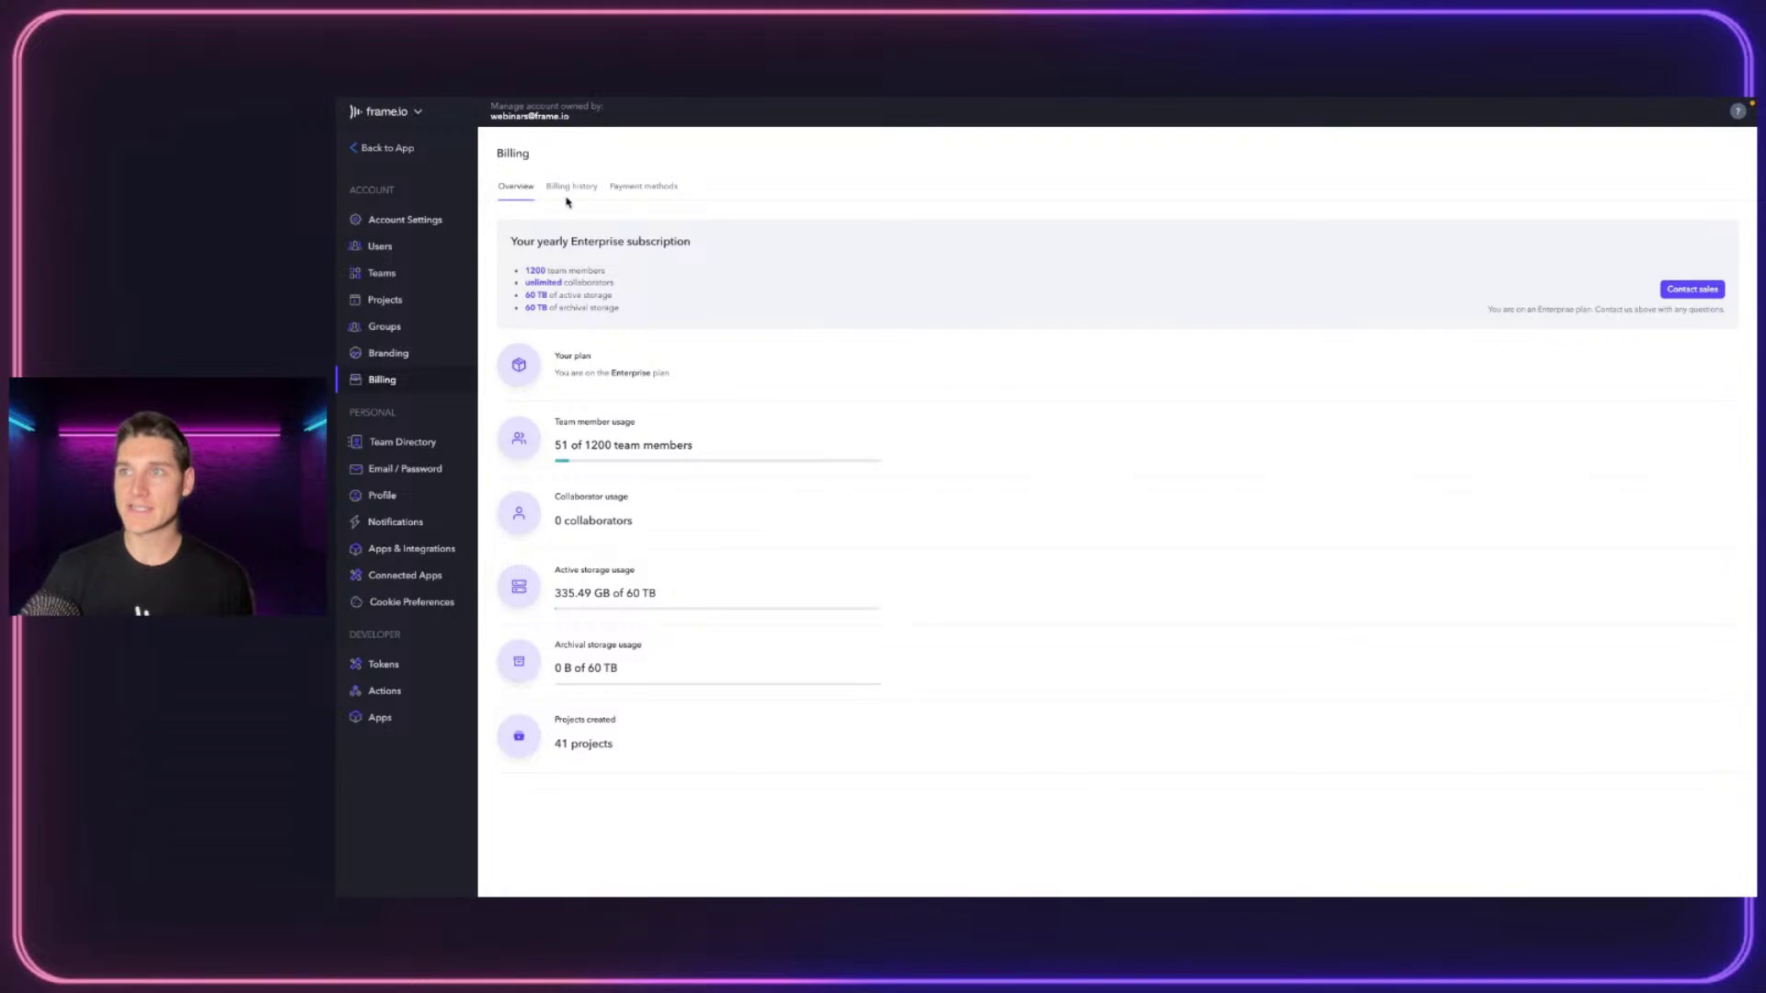
left_click(642, 187)
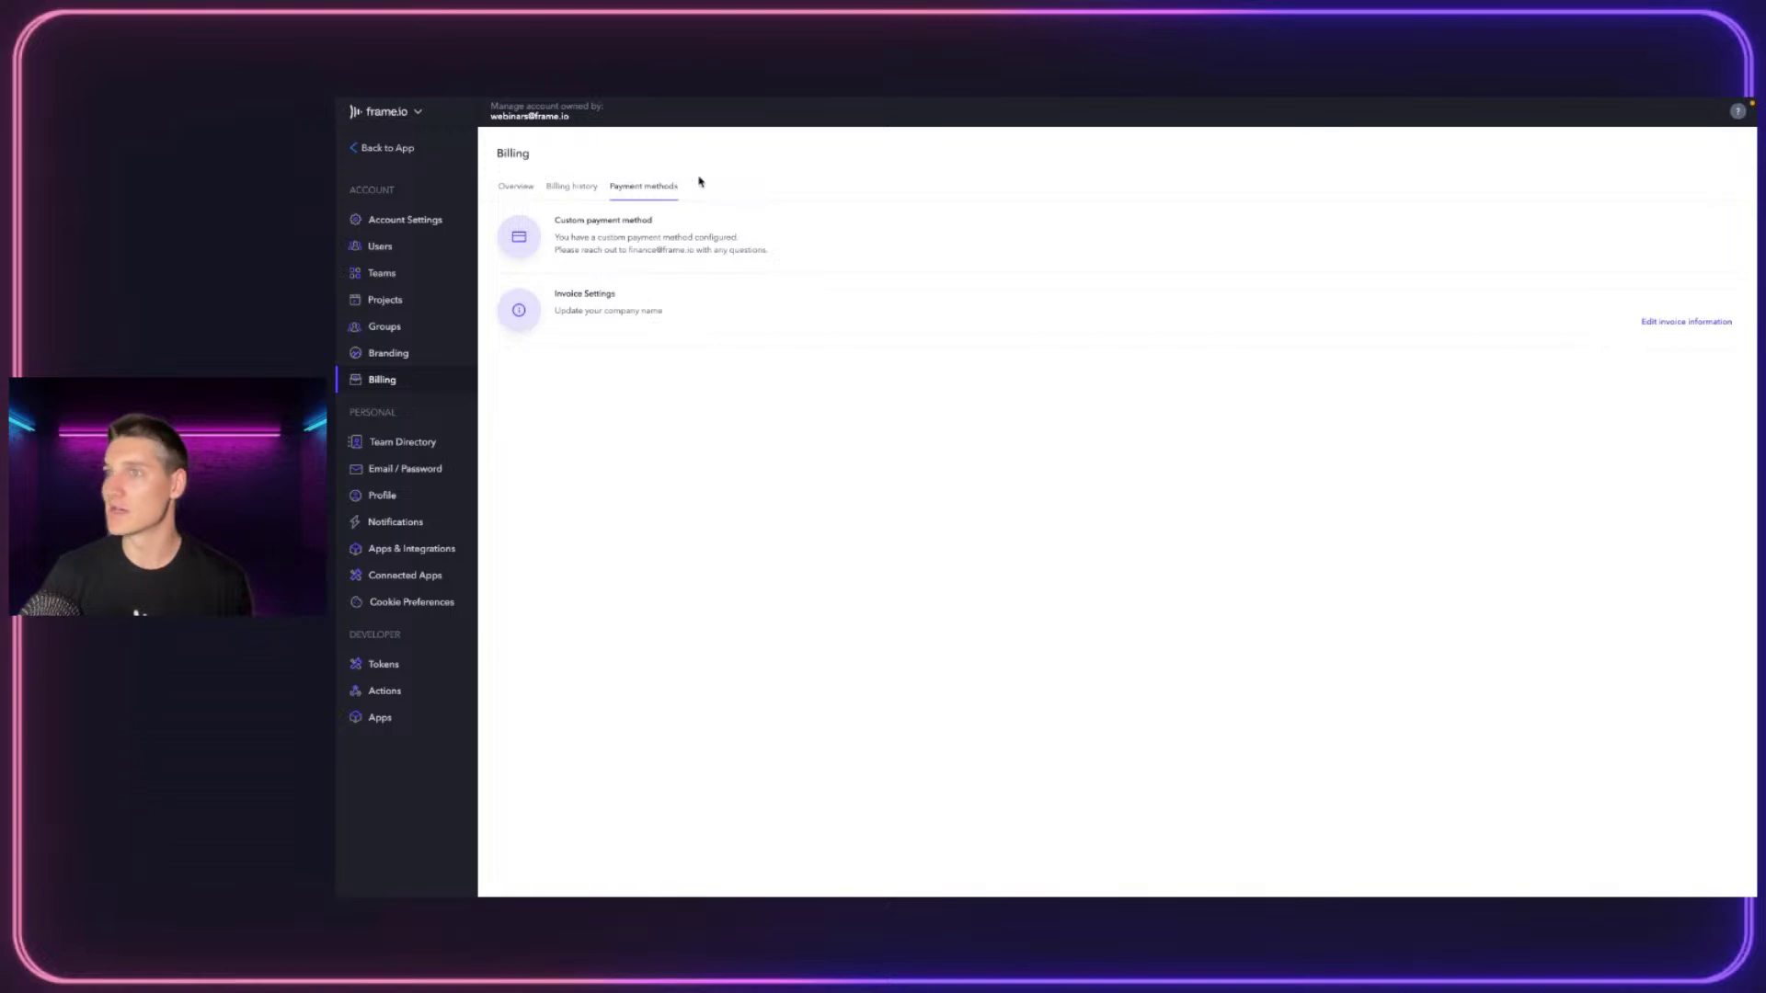
left_click(515, 187)
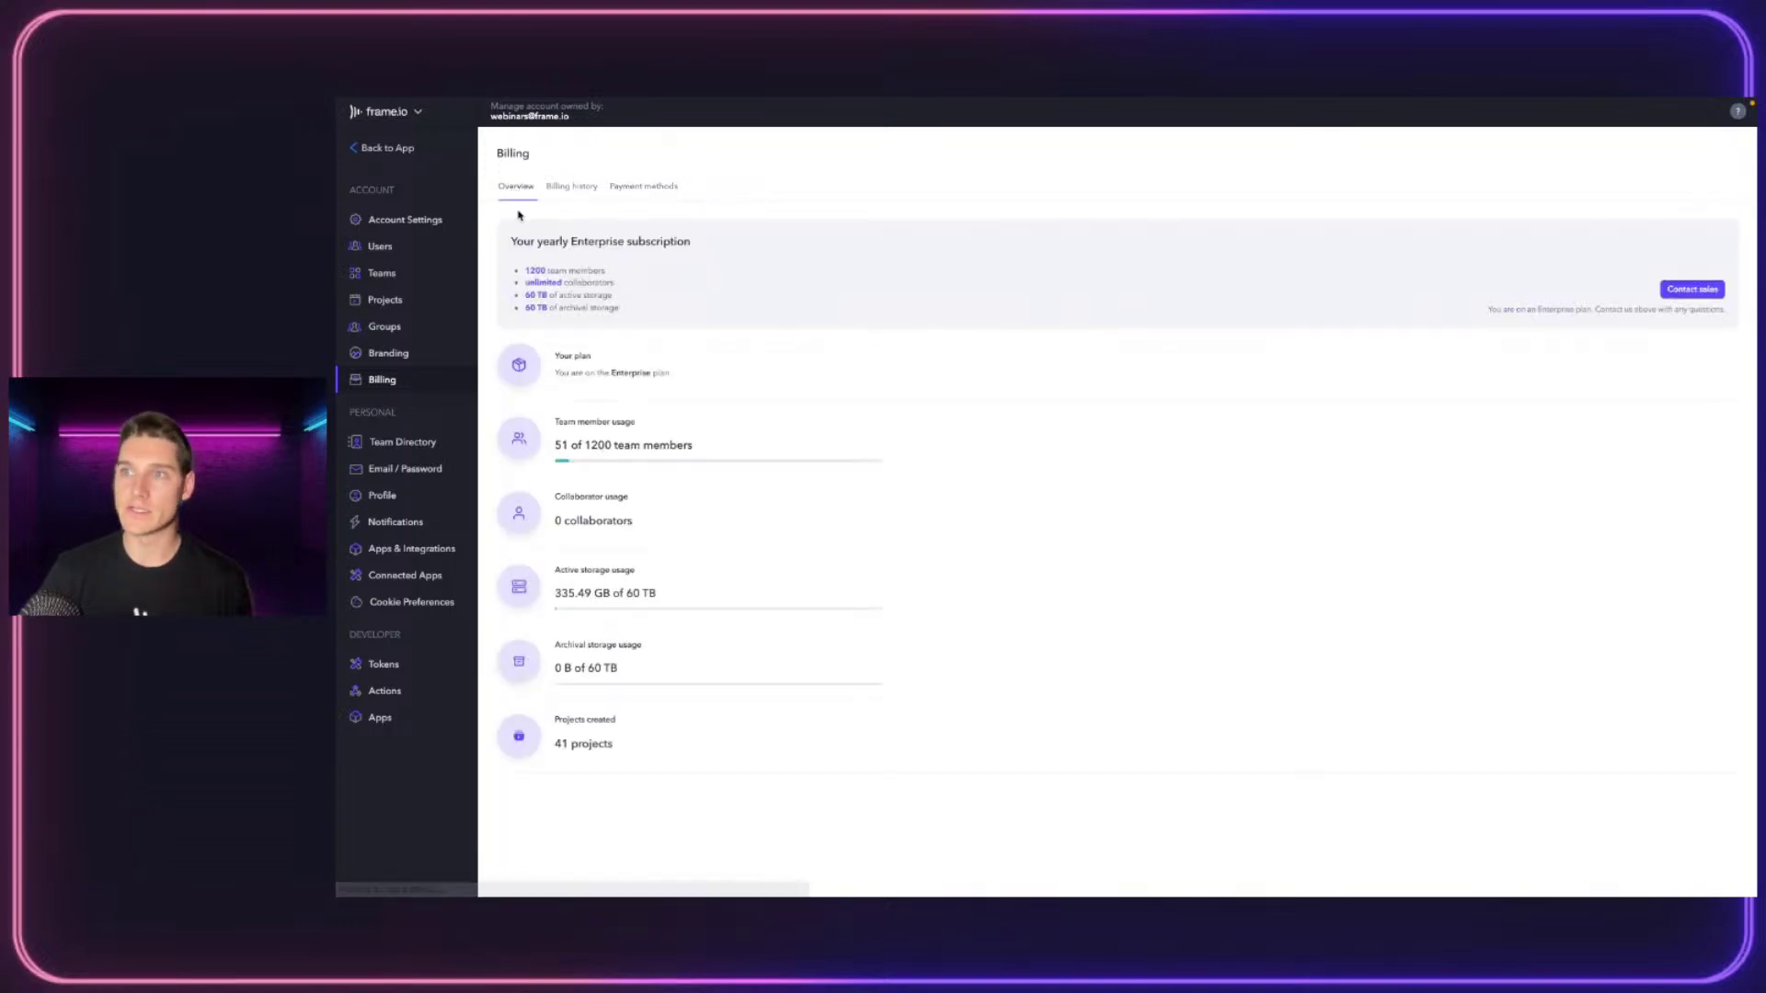
left_click(385, 445)
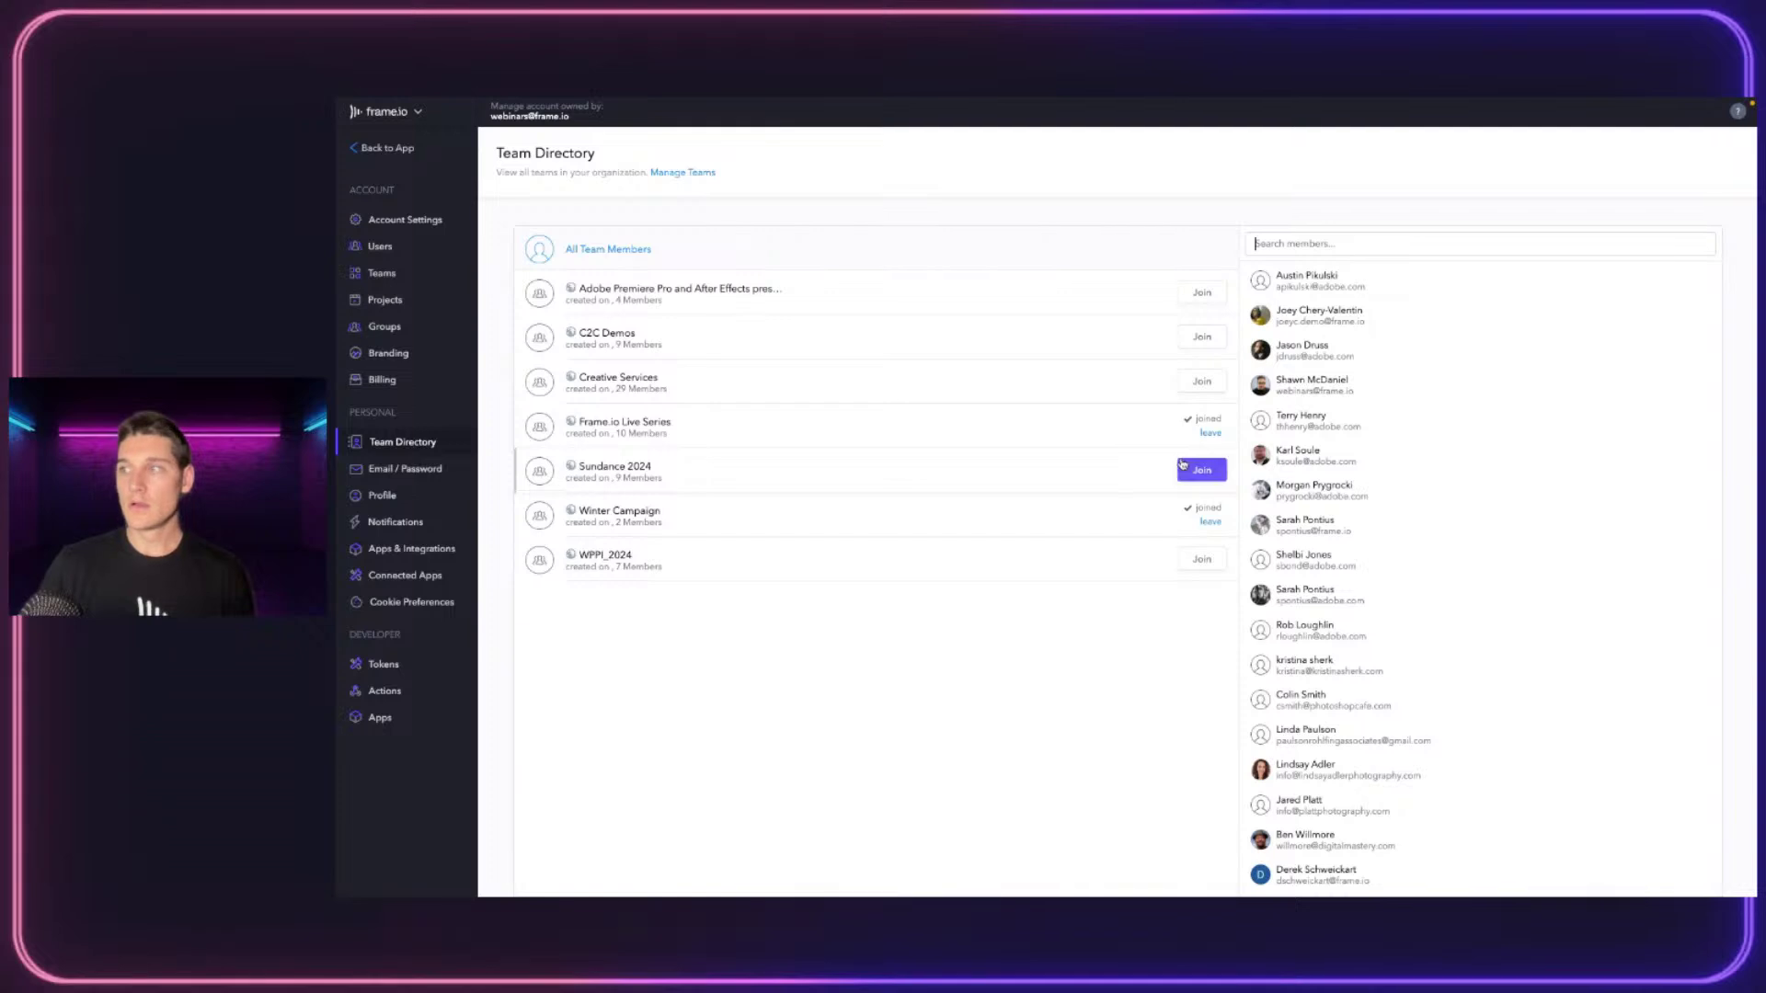
scroll(1478, 552, "down", 5)
scroll(1467, 607, "up", 4)
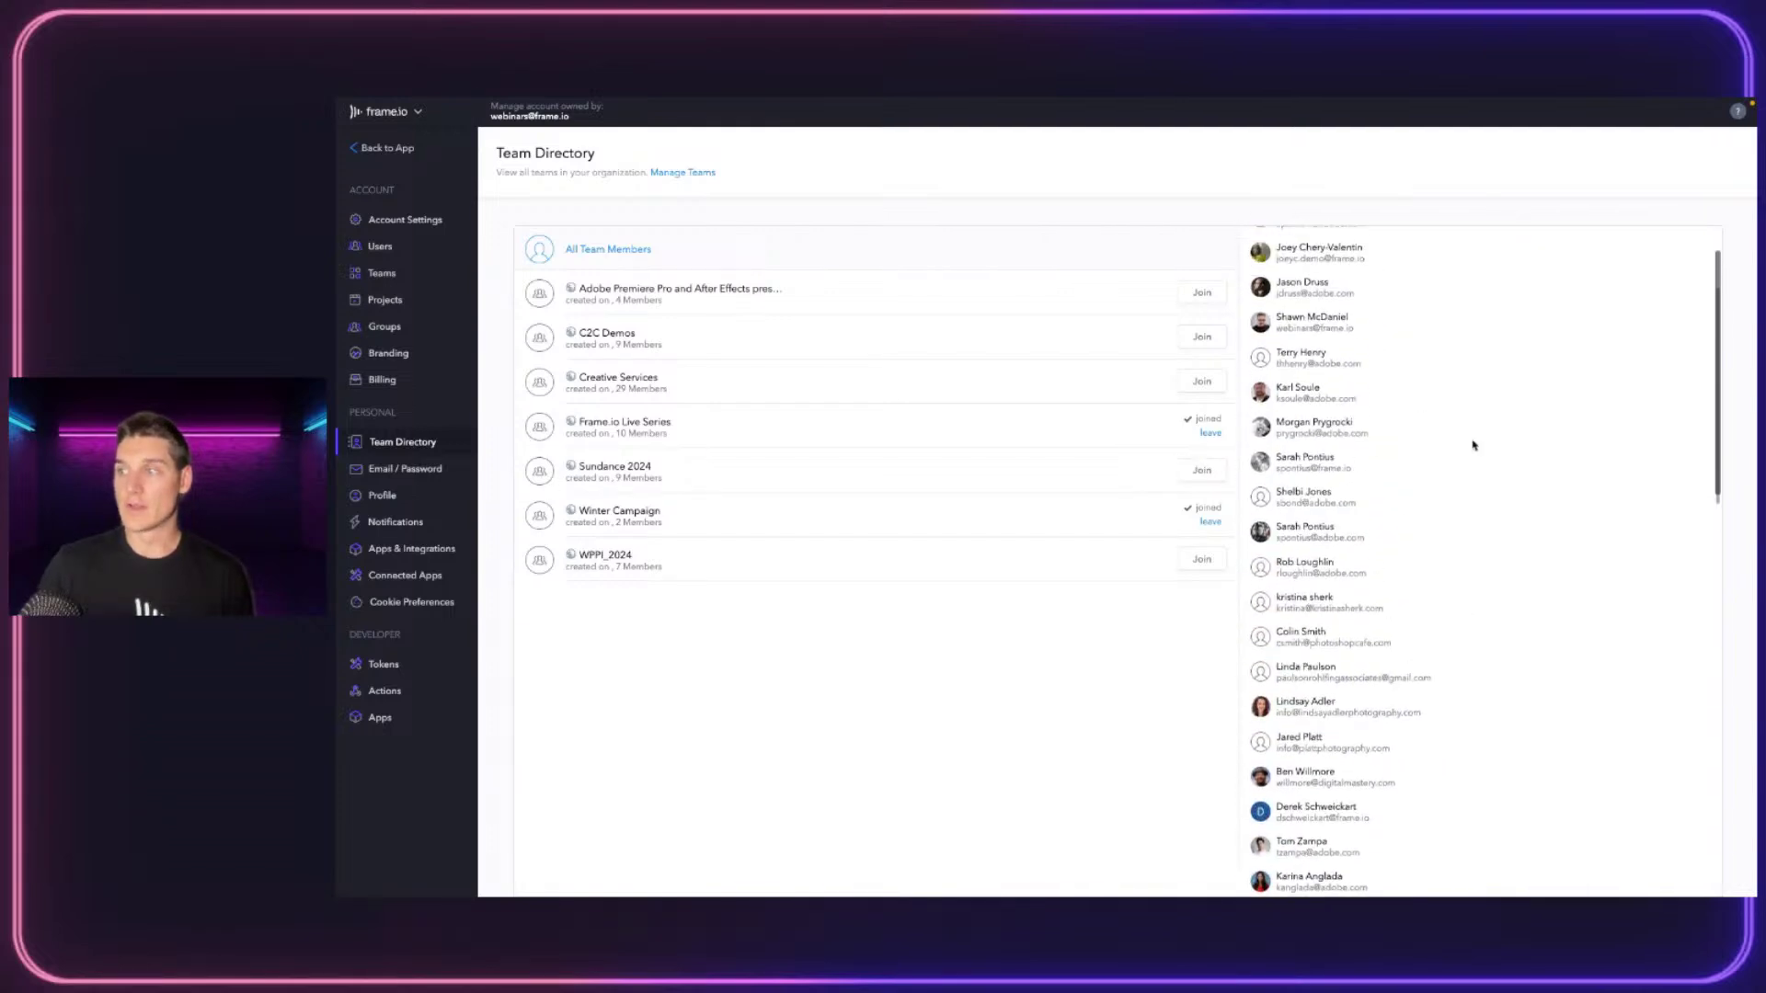
scroll(1324, 461, "up", 2)
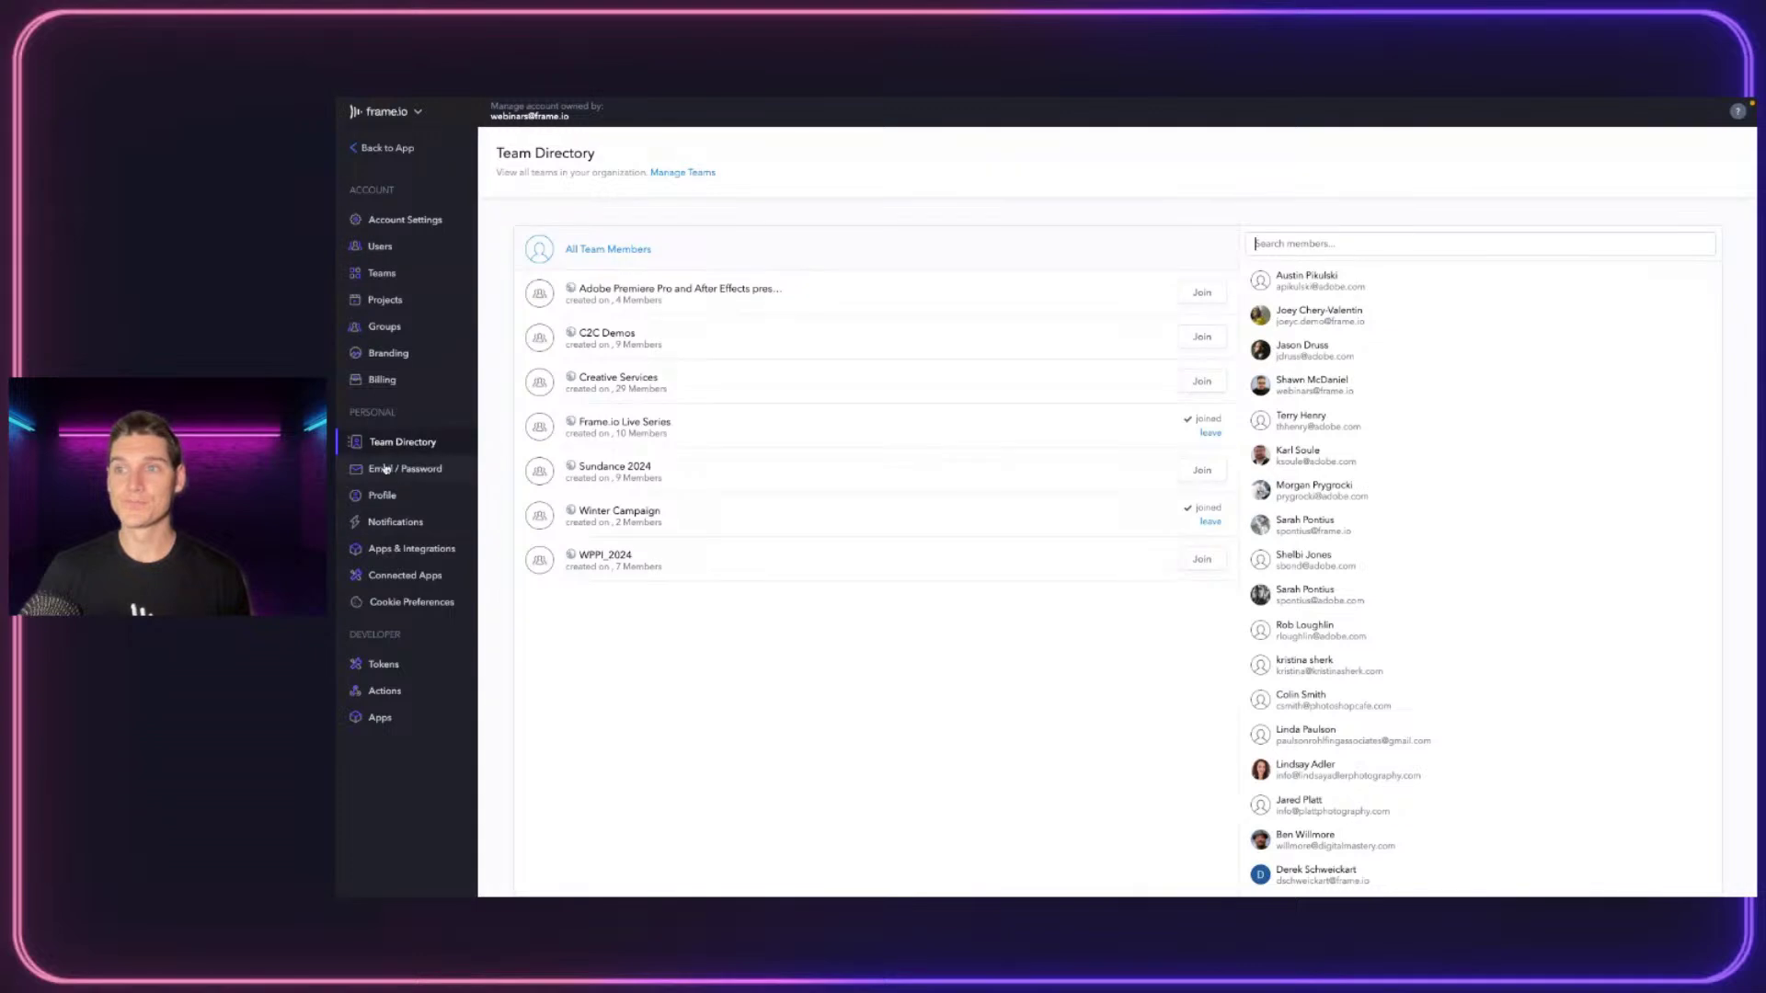
View the Email / Password security settings, then the personal Profile page with name and location
left_click(386, 469)
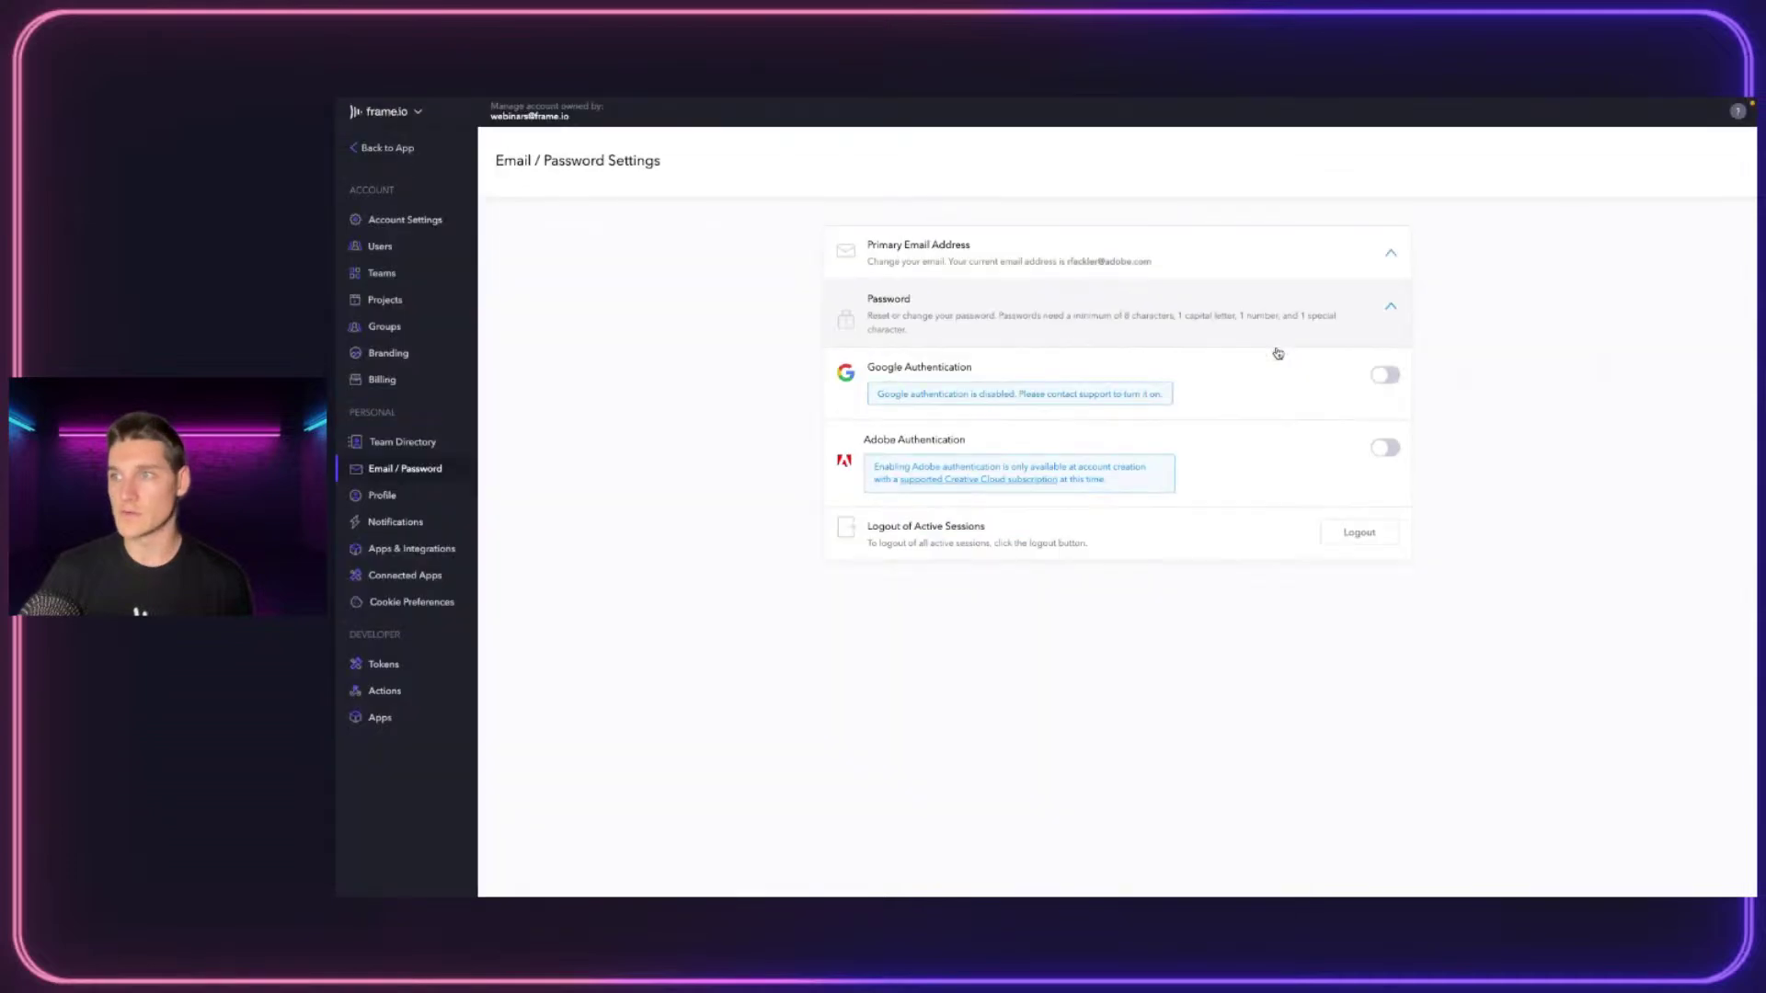
left_click(402, 498)
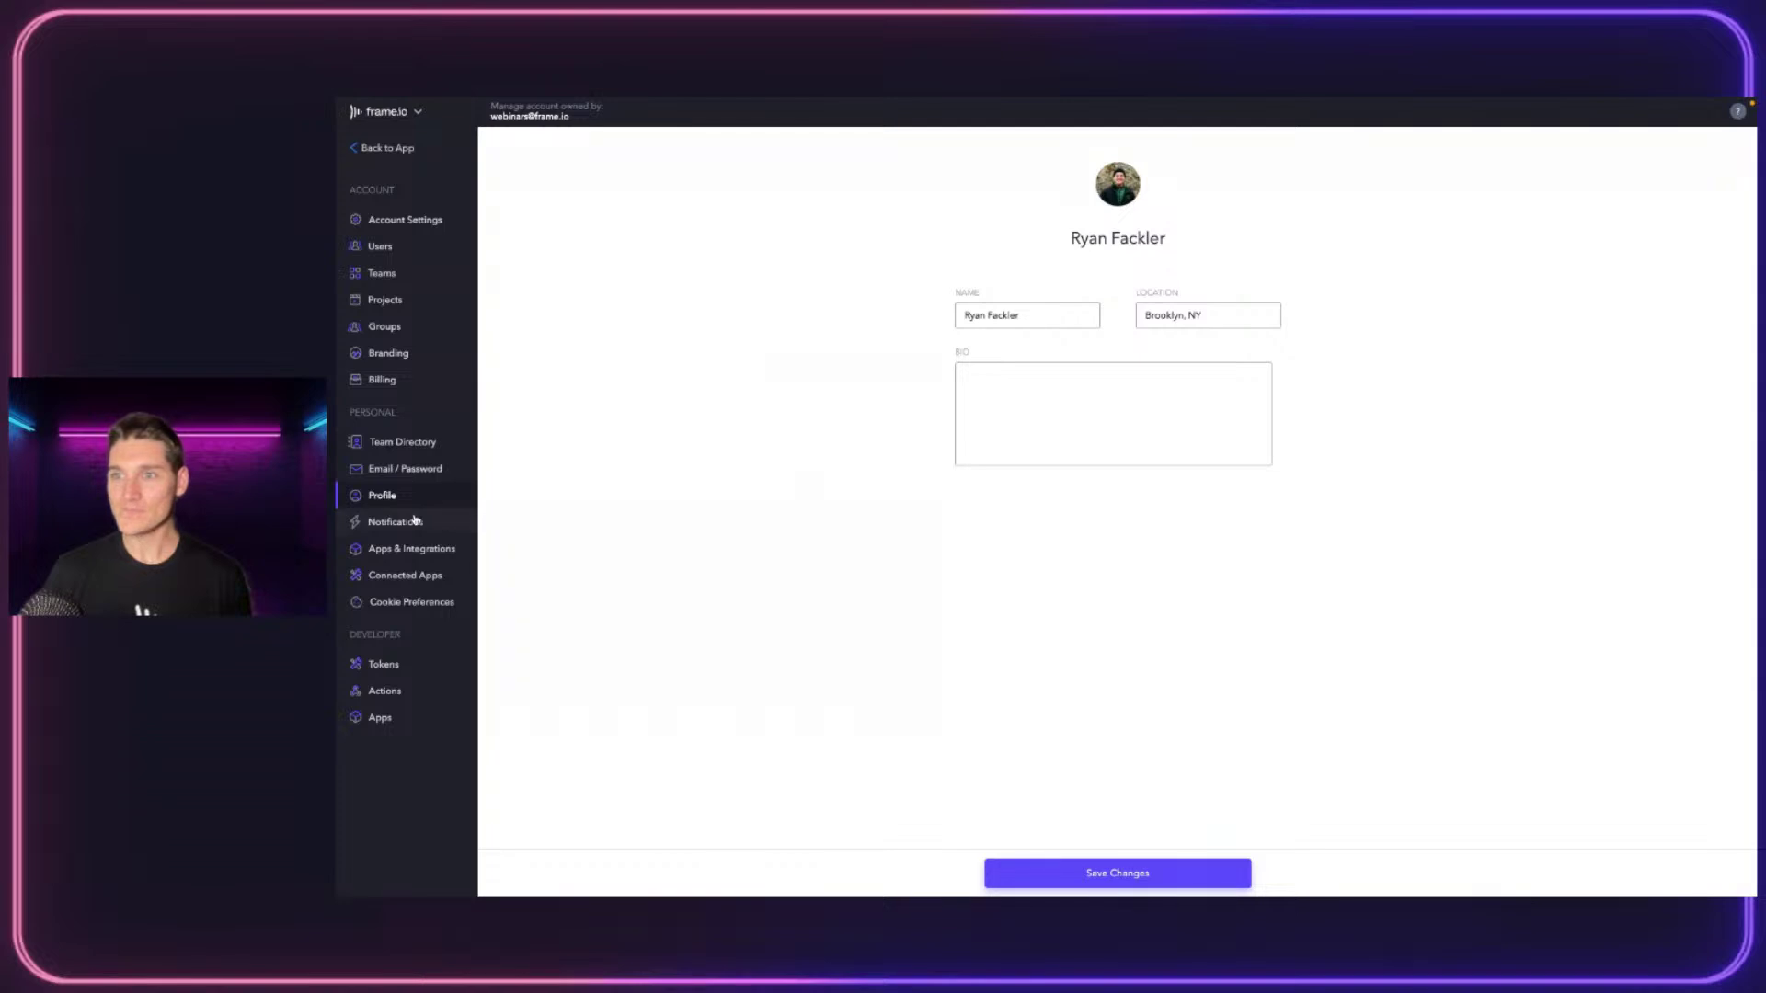
In Notification Settings, set the email digest Frequency to Immediately instead of hourly
left_click(396, 521)
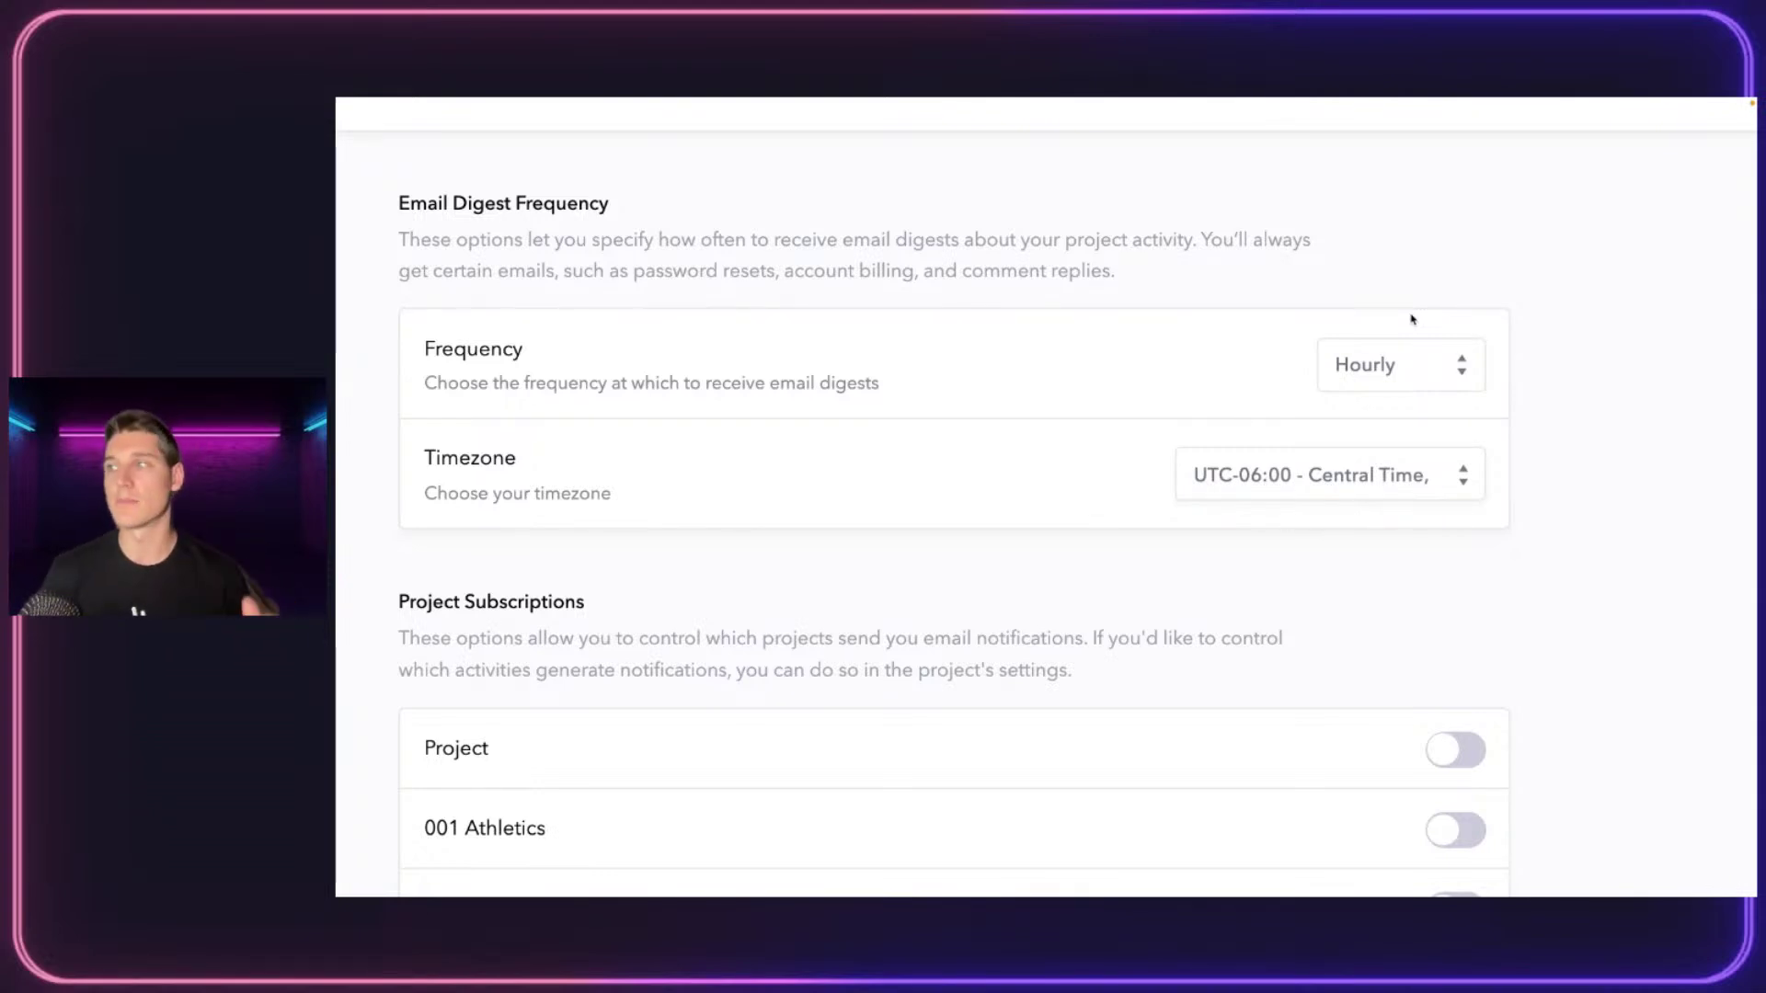
left_click(1435, 379)
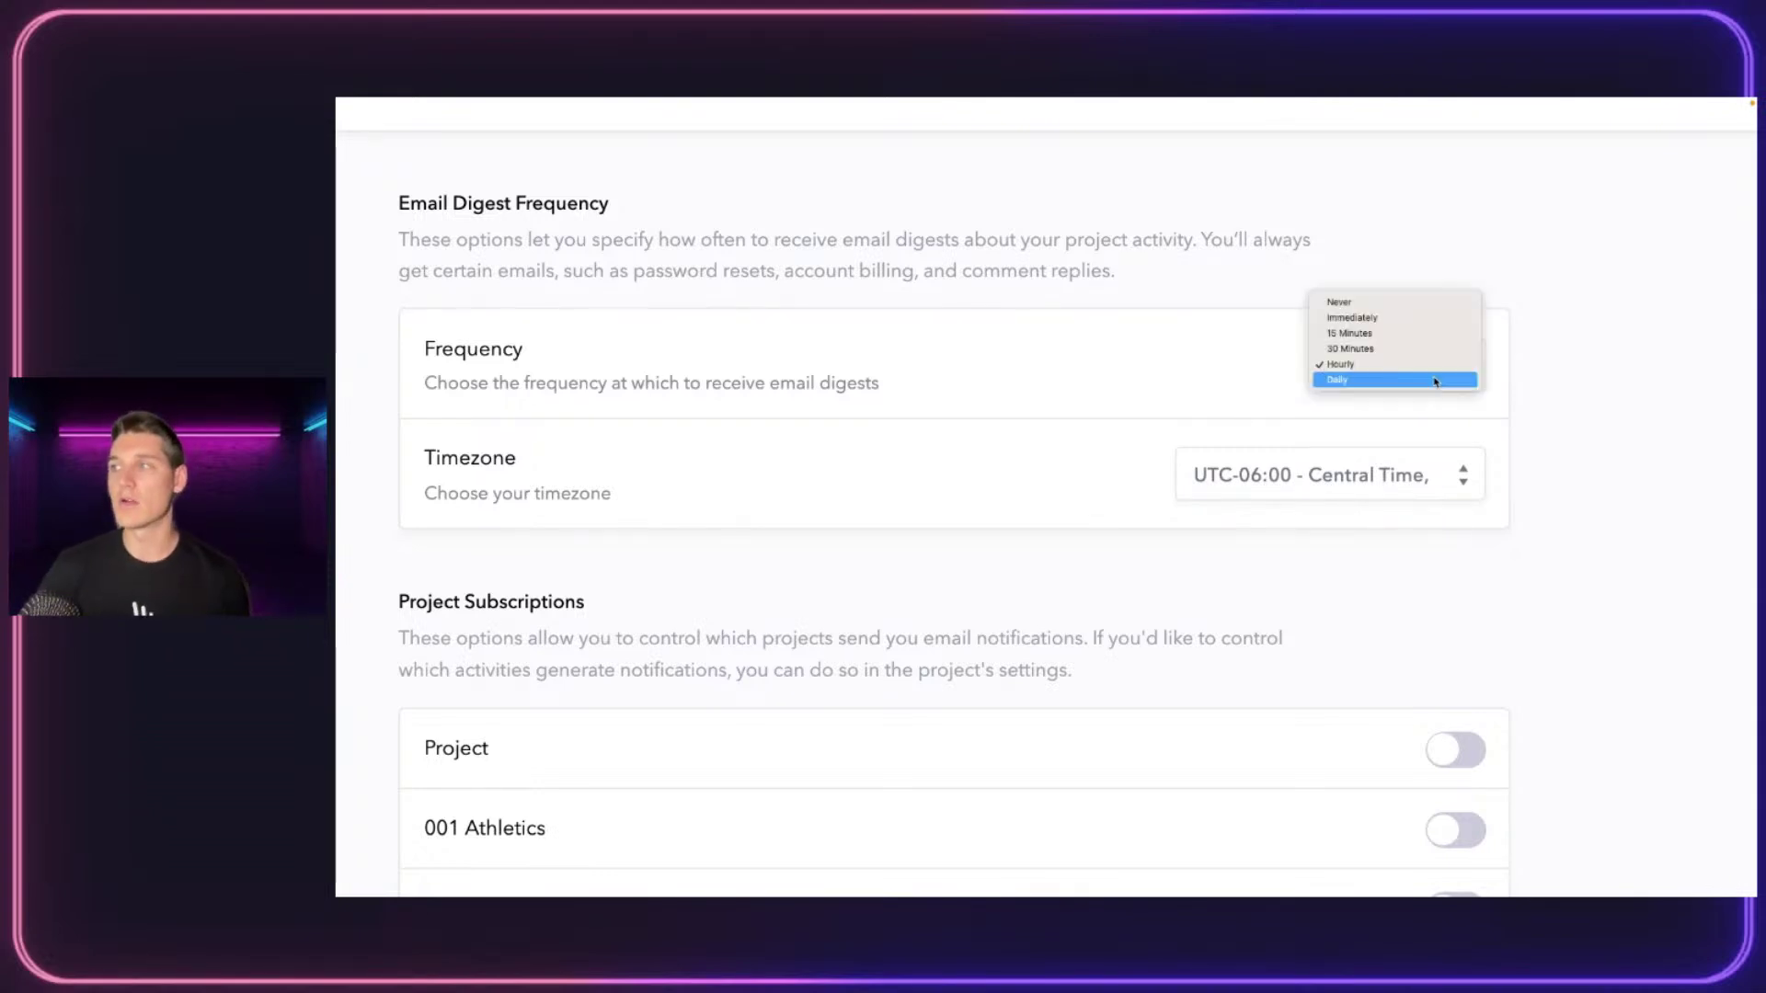
left_click(1392, 319)
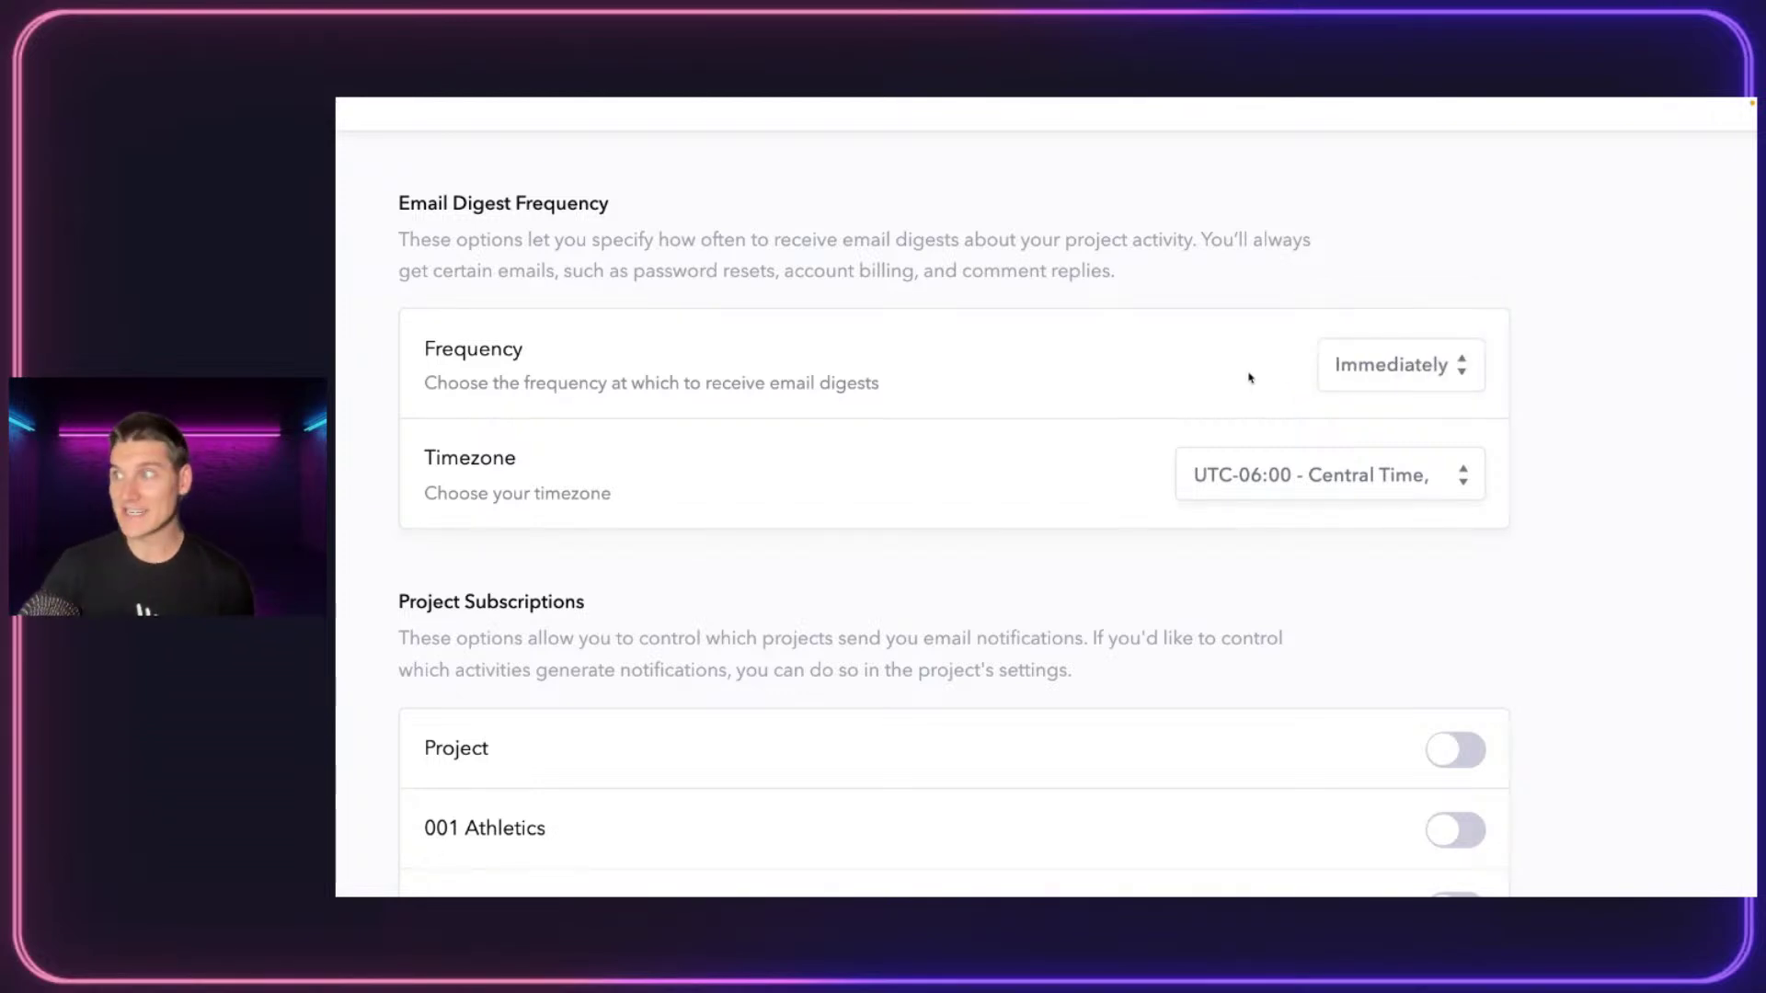
left_click(1417, 354)
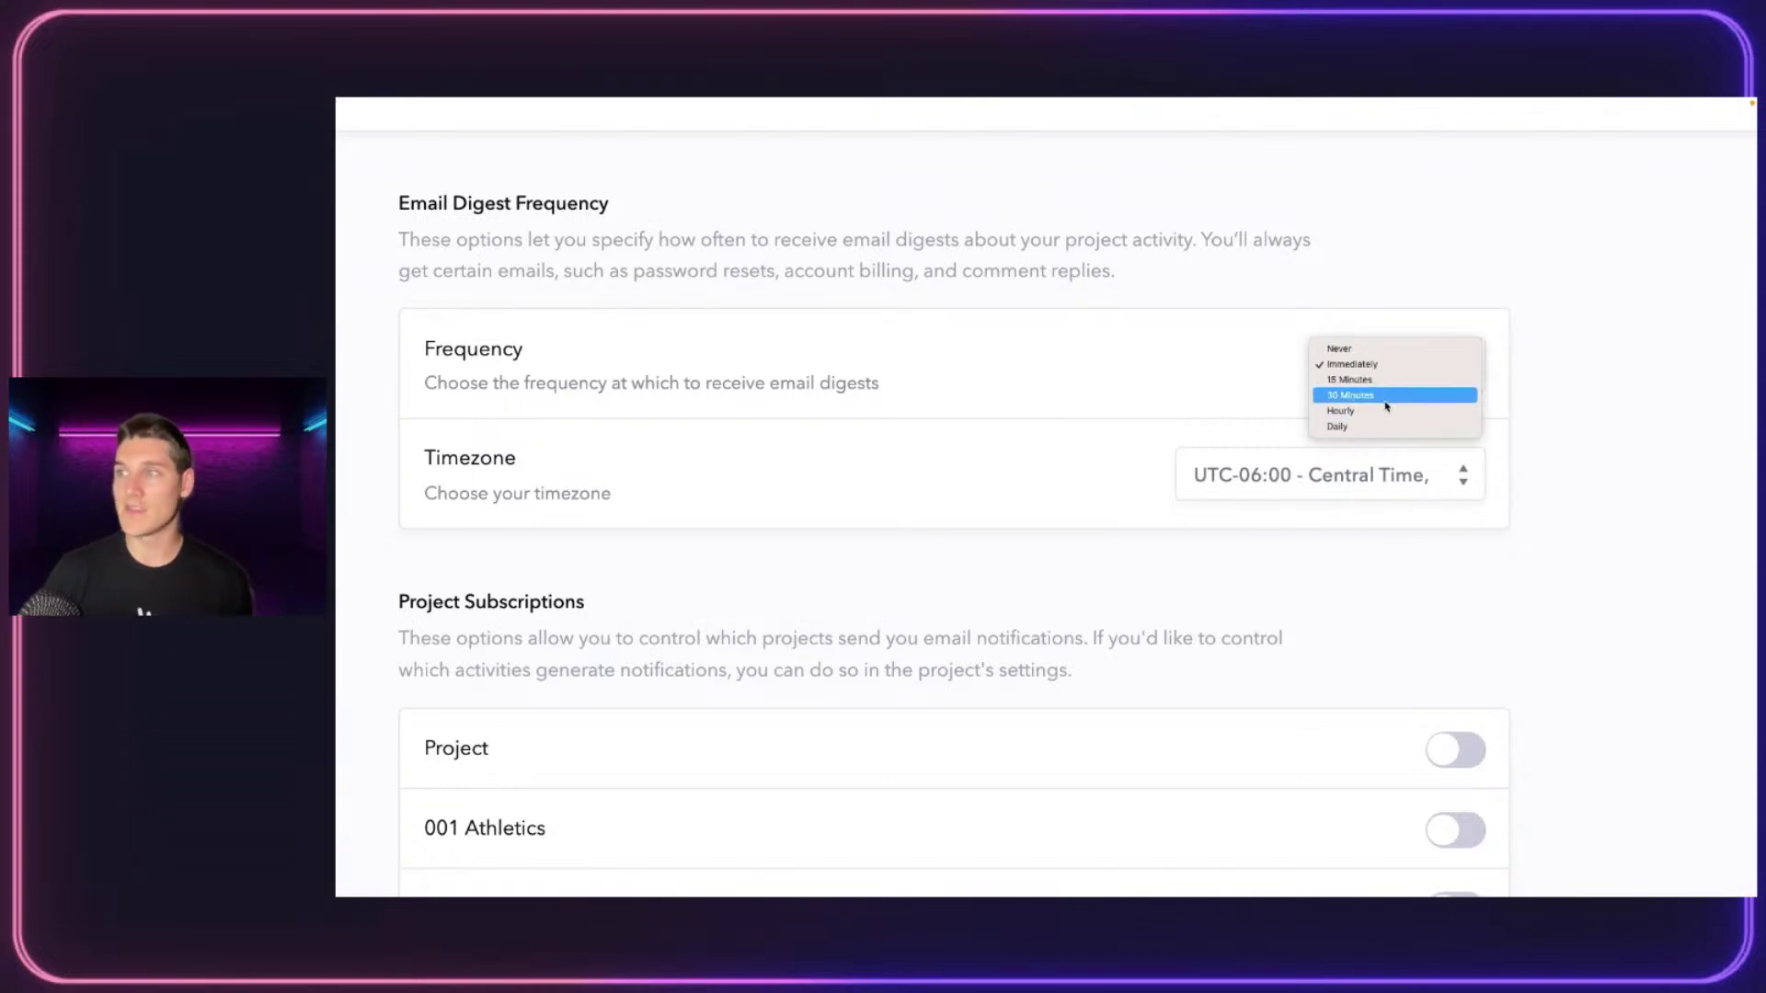
left_click(1032, 436)
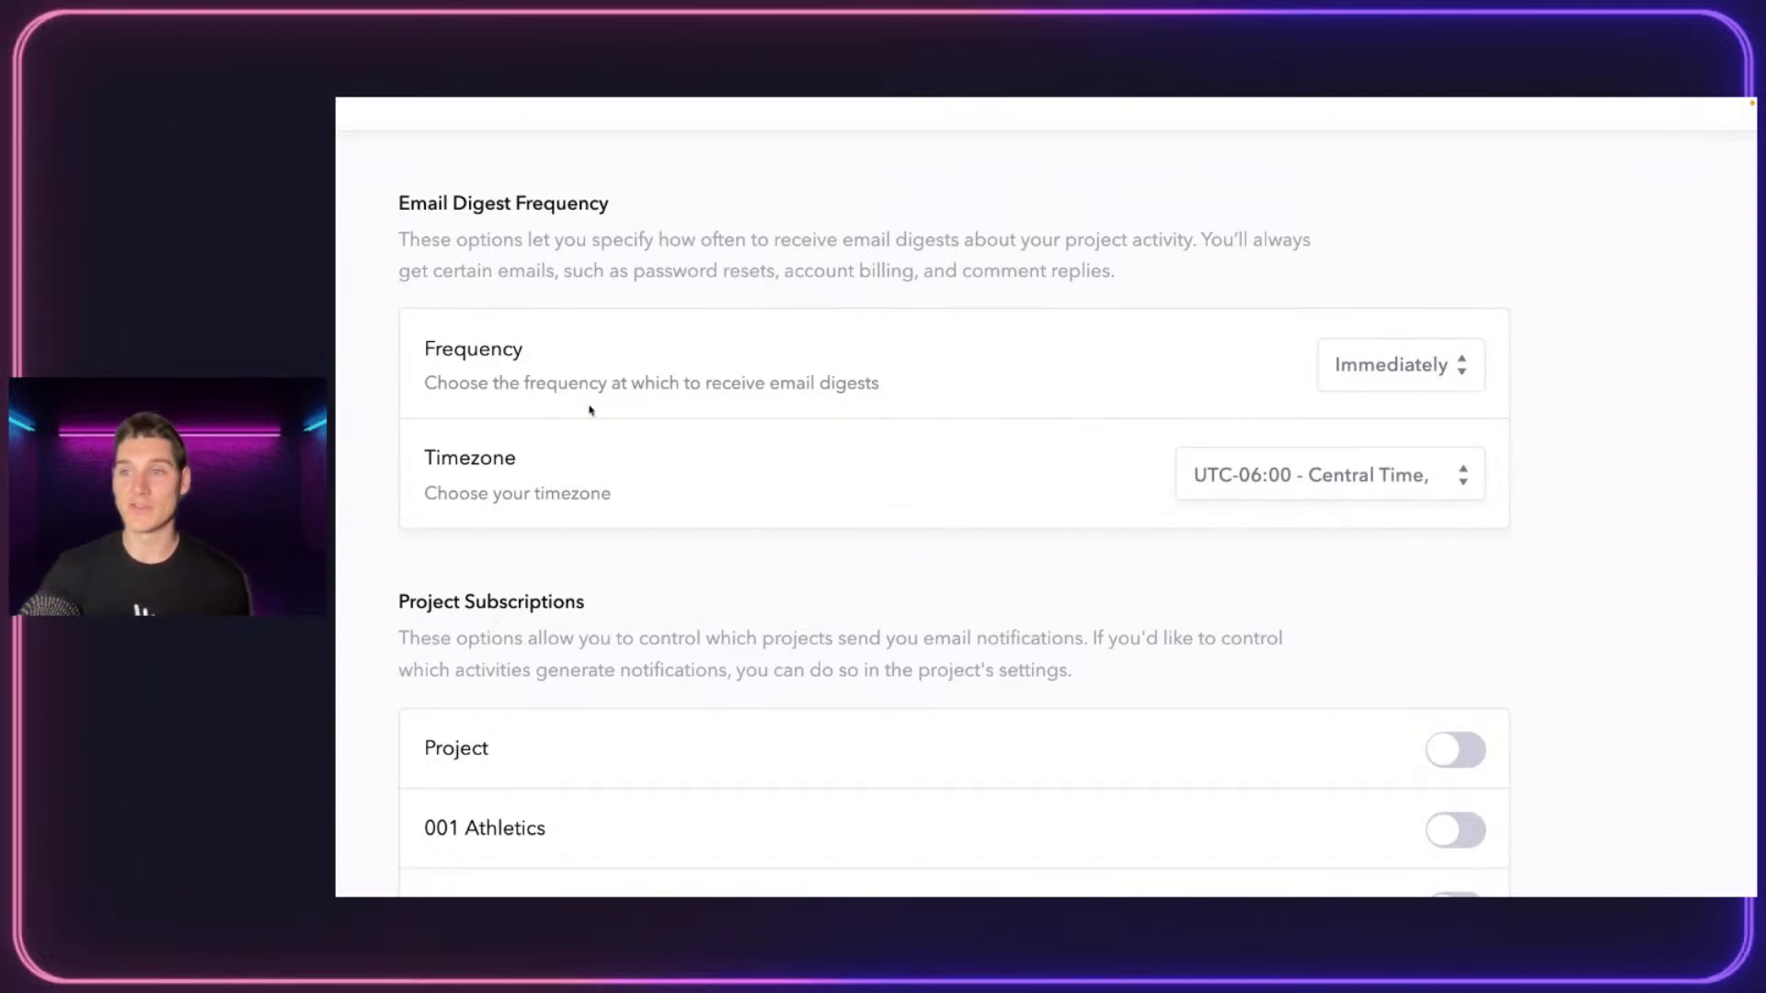
Switch notifications for Product Training Series (2022) and 002 Outerwear on, then off again
scroll(797, 473, "down", 4)
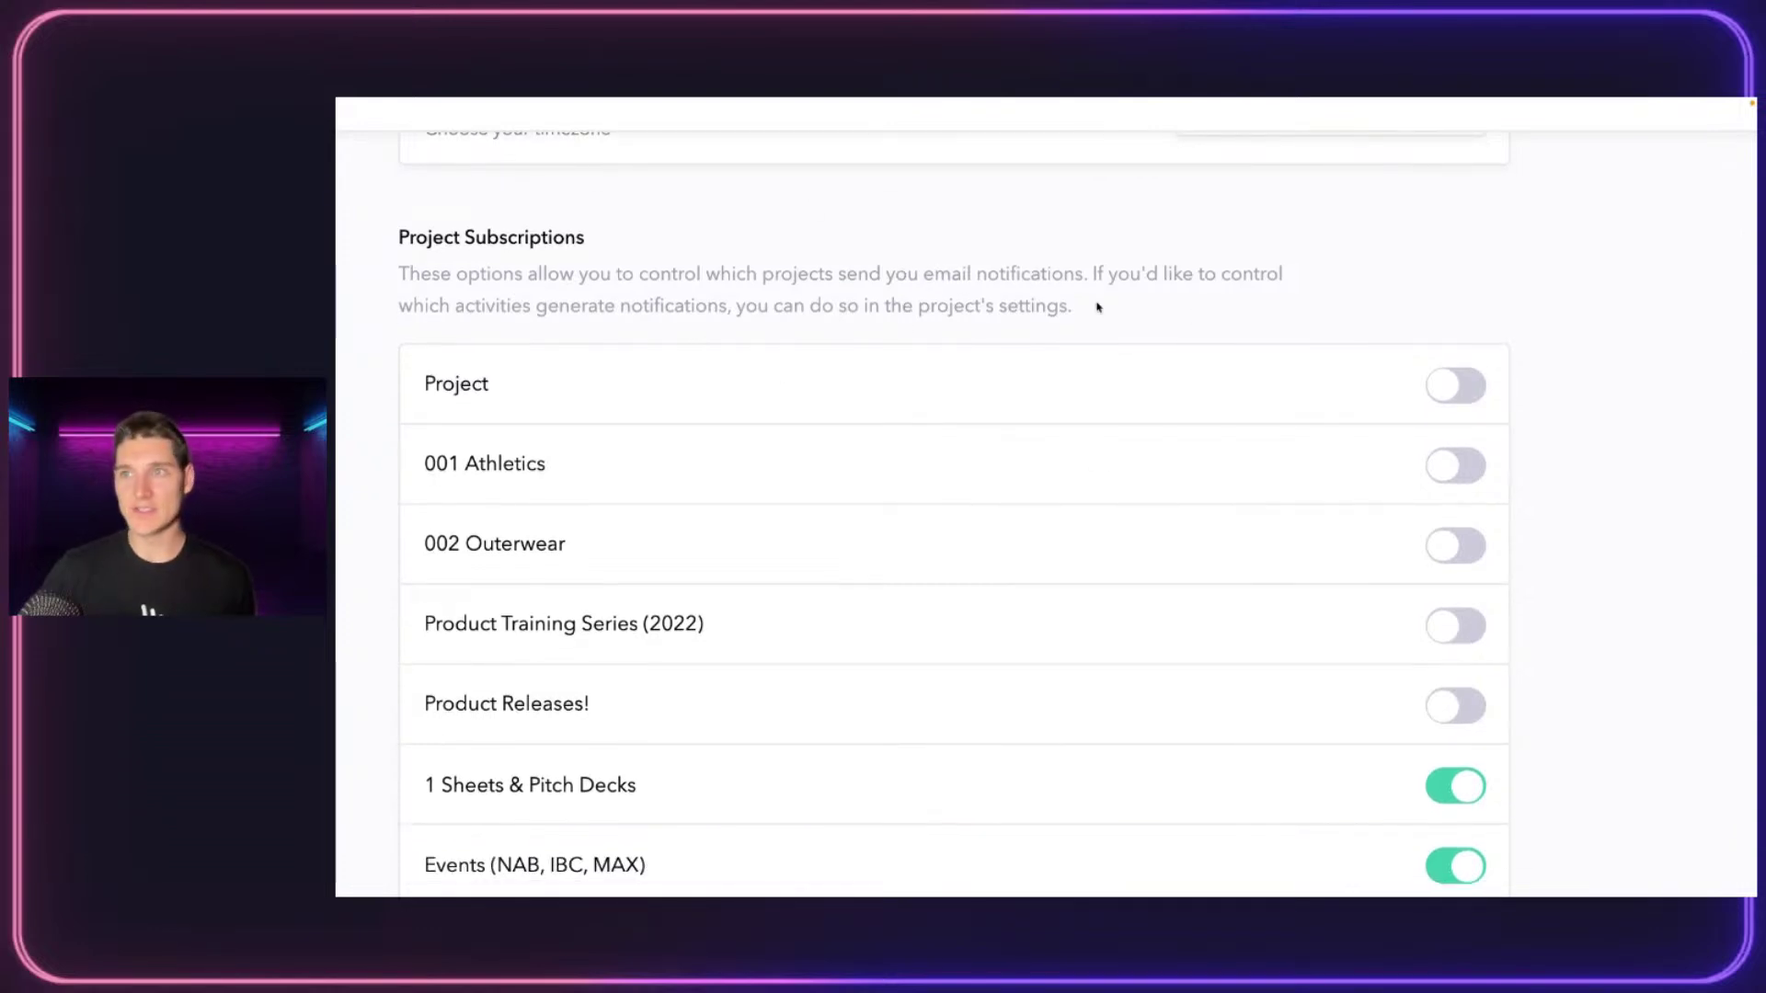
scroll(1059, 487, "up", 1)
scroll(1059, 487, "down", 3)
scroll(1057, 485, "up", 1)
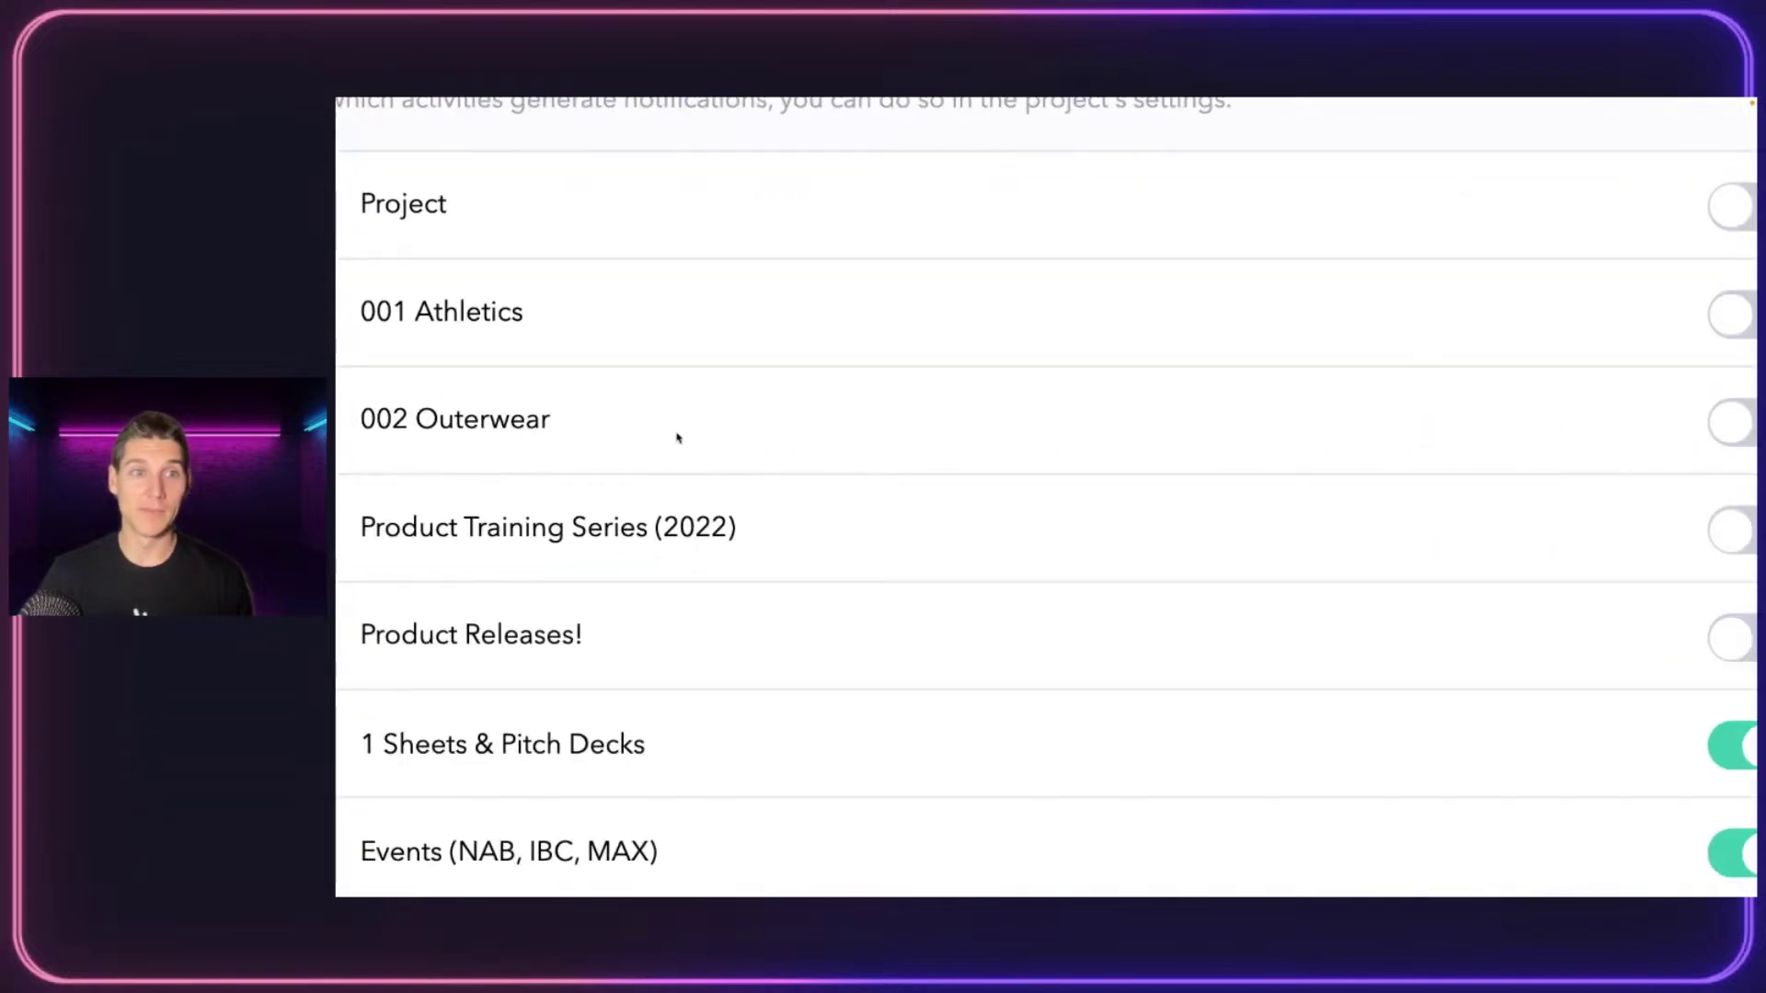
scroll(678, 433, "down", 3)
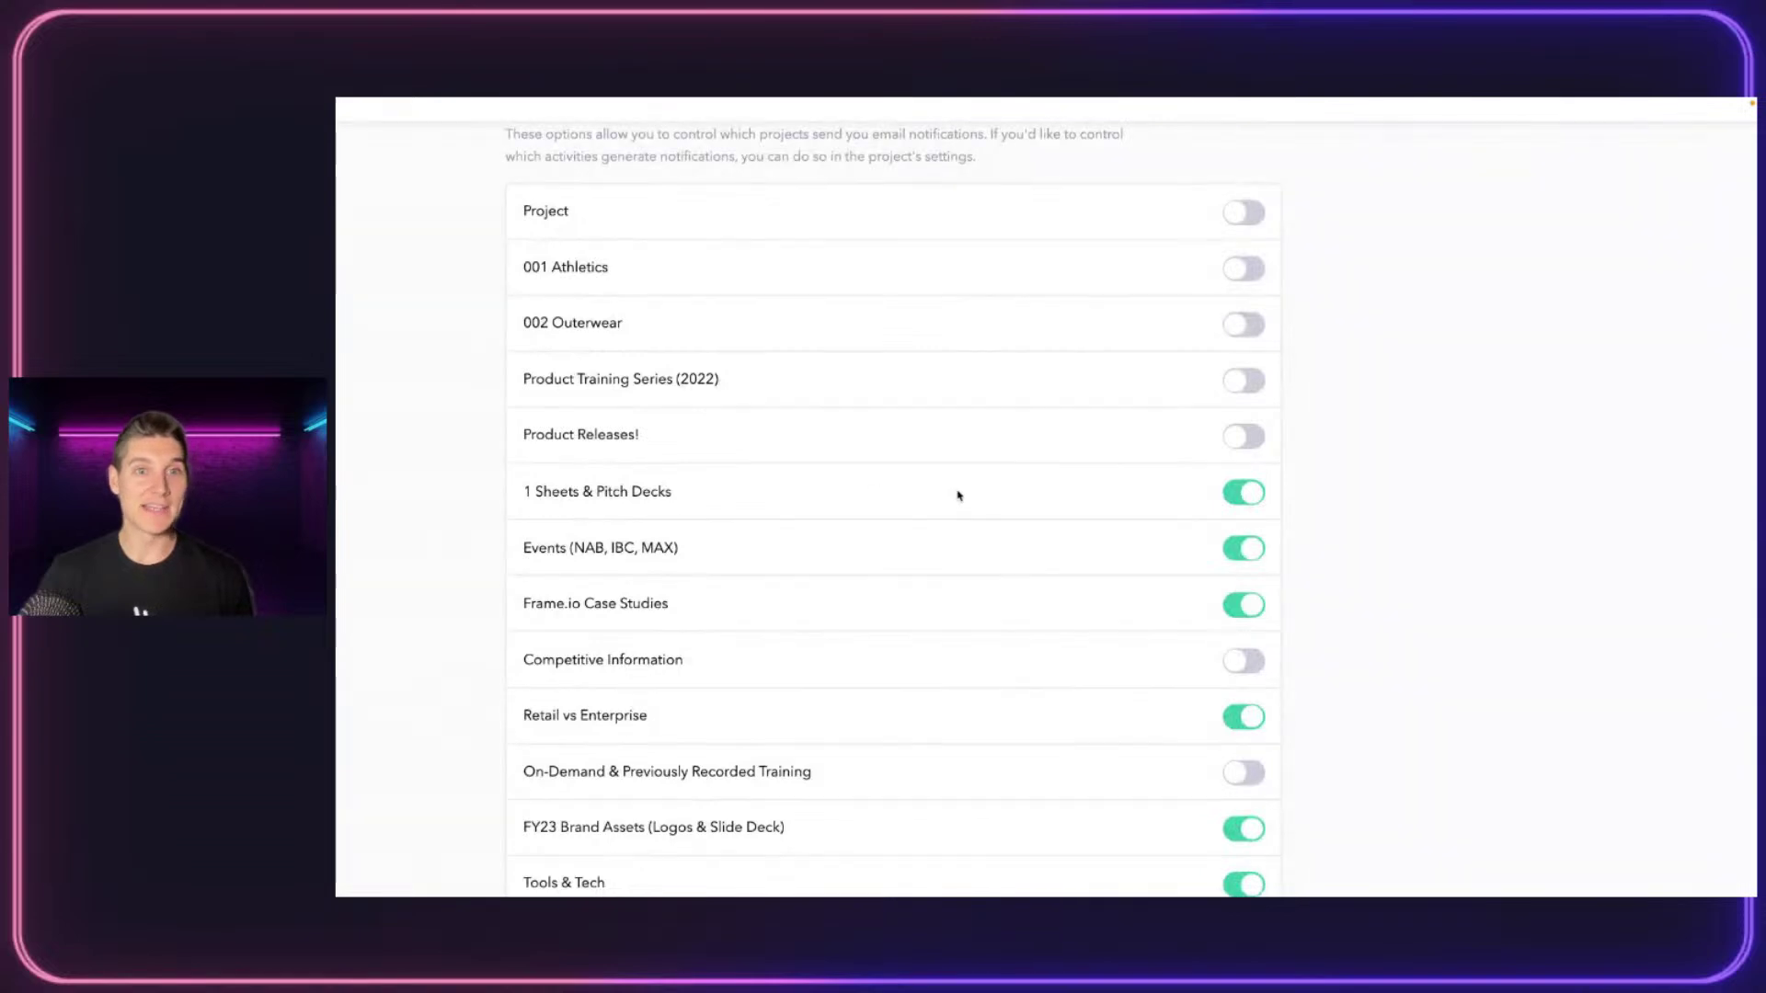
left_click(1246, 397)
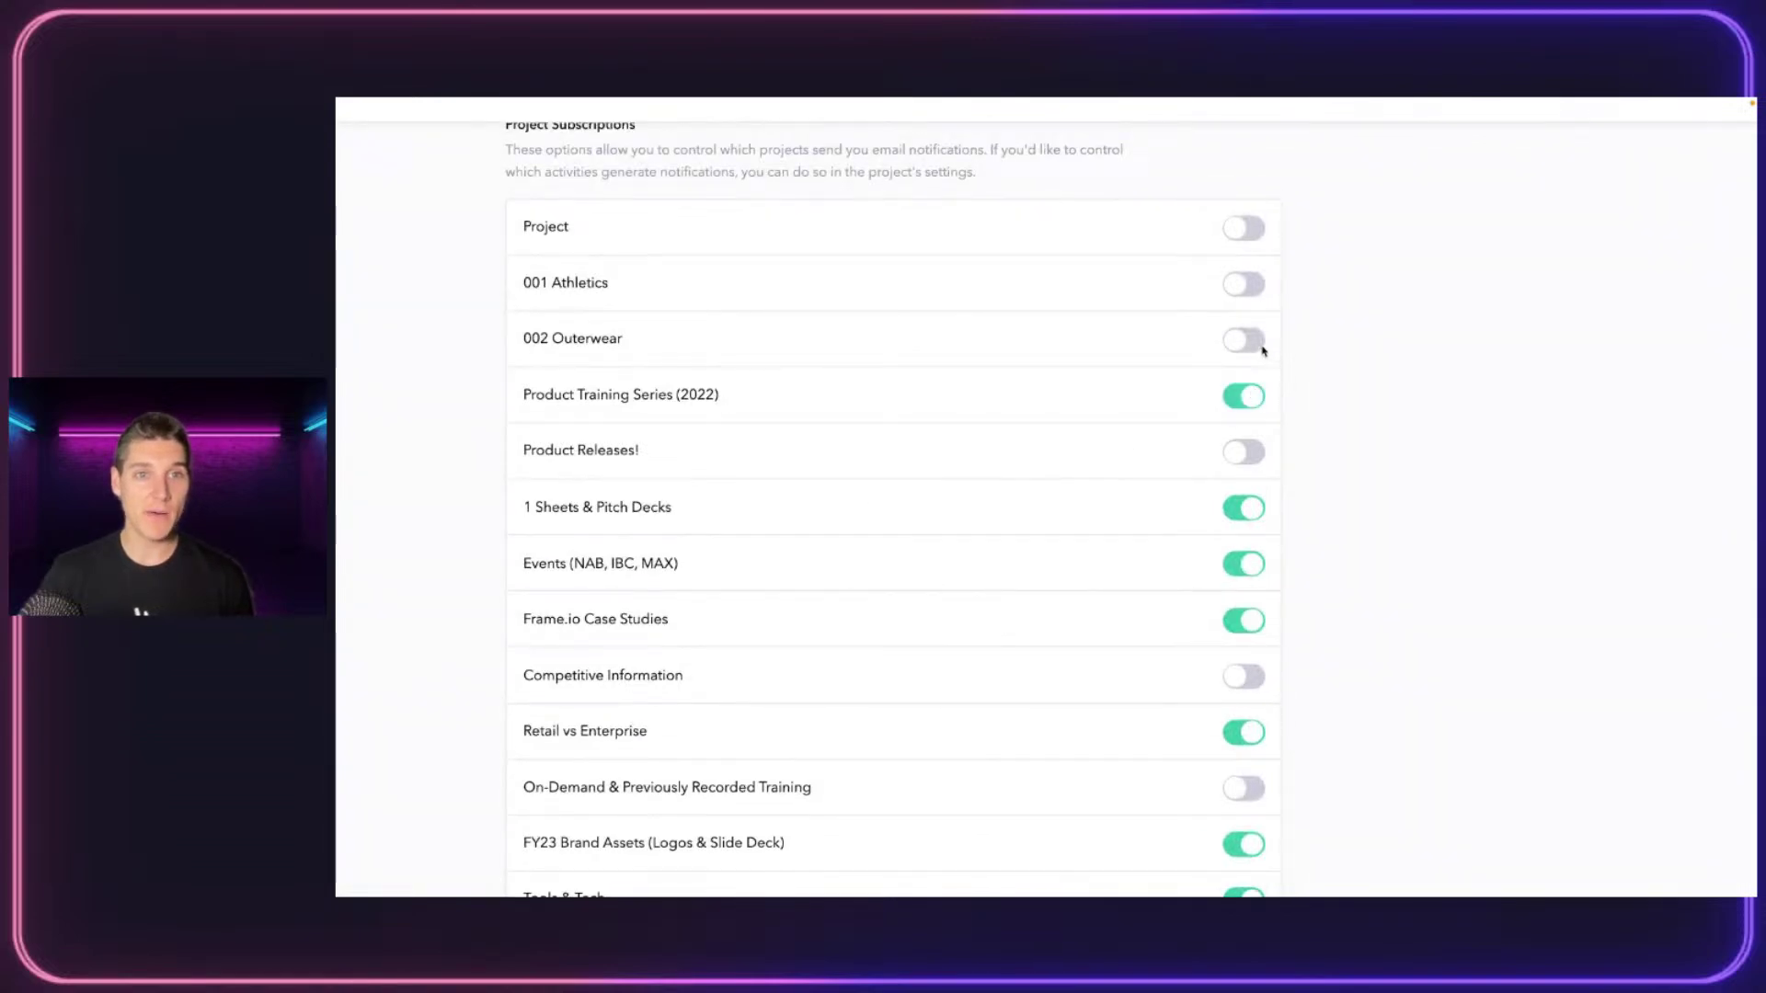
left_click(1256, 347)
left_click(1248, 397)
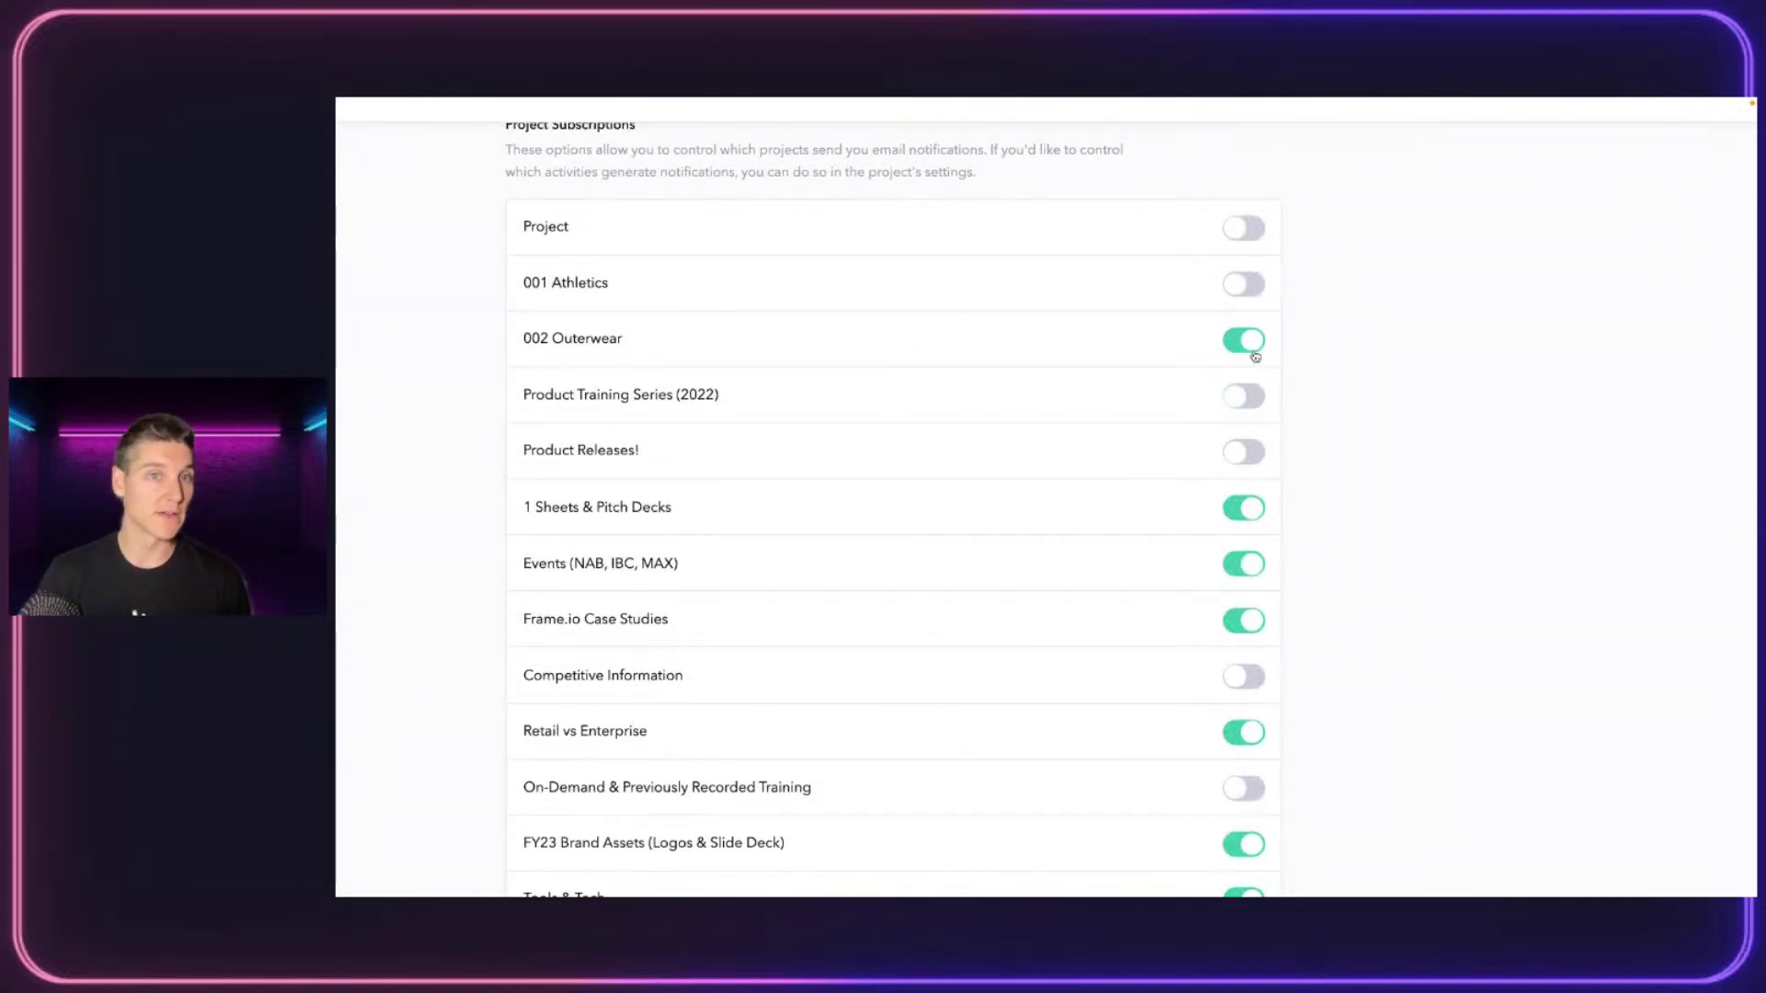
left_click(1255, 356)
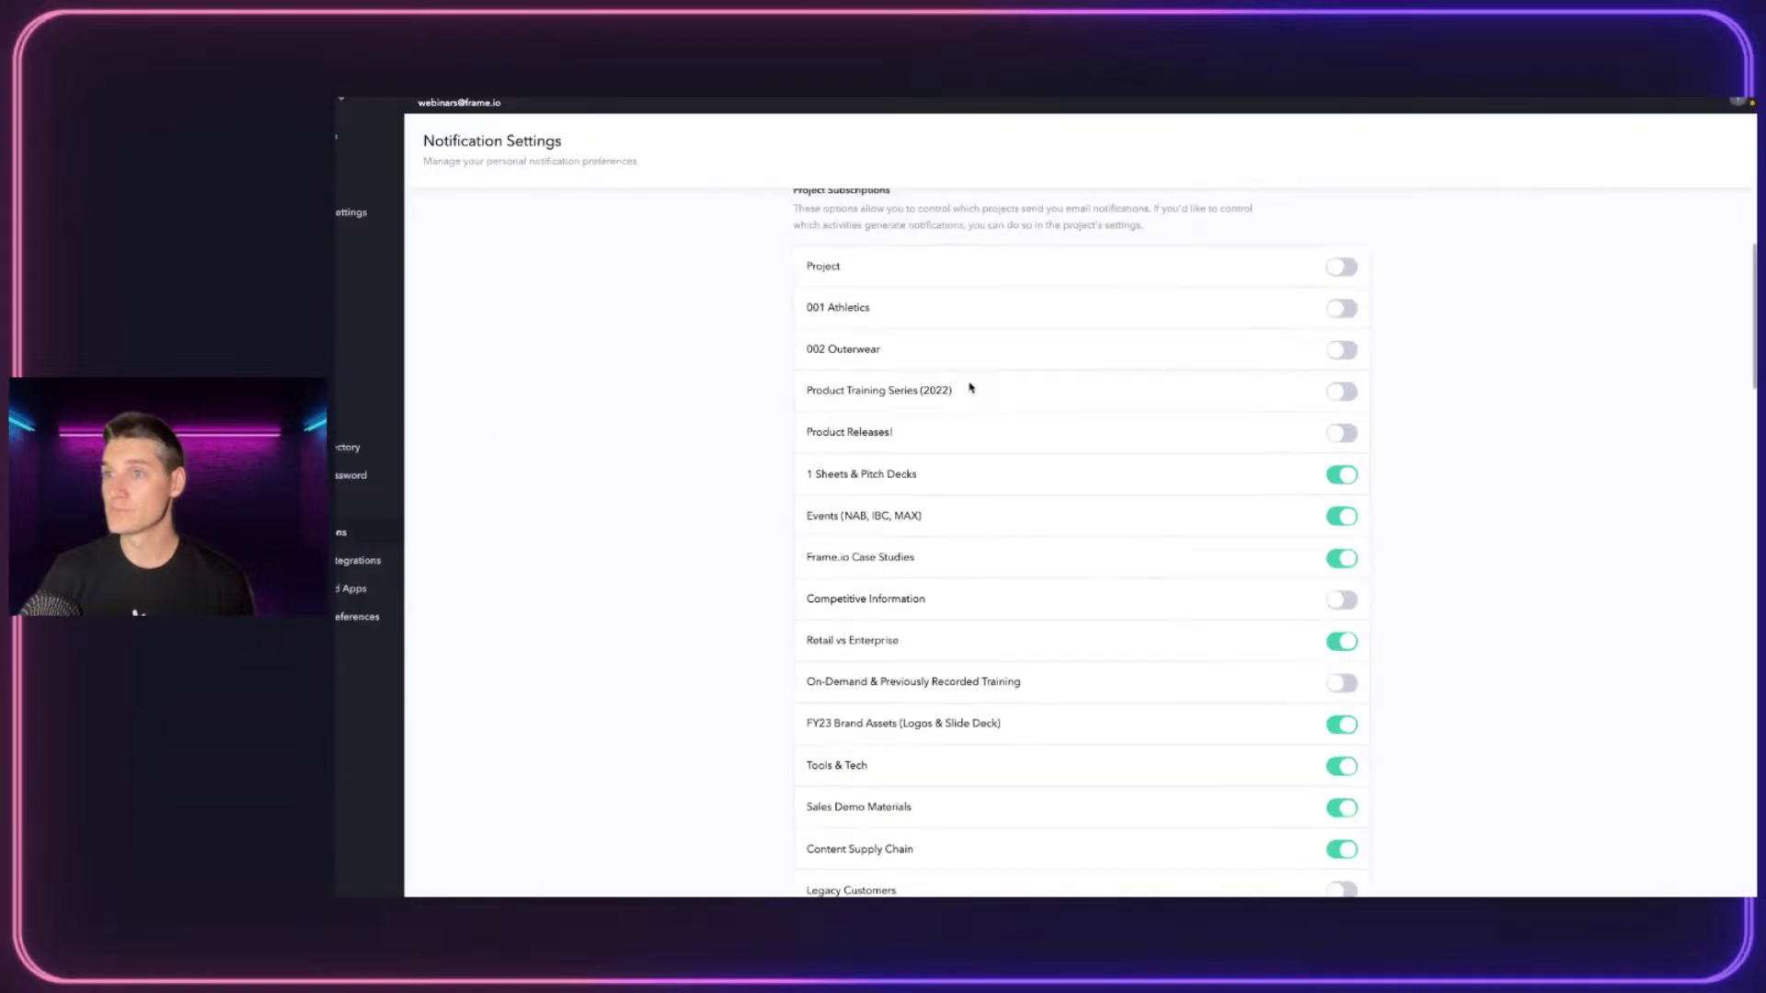
Browse the Apps & Integrations list, then view Connected Apps showing Filmic Pro as the authenticated OAuth app
left_click(413, 552)
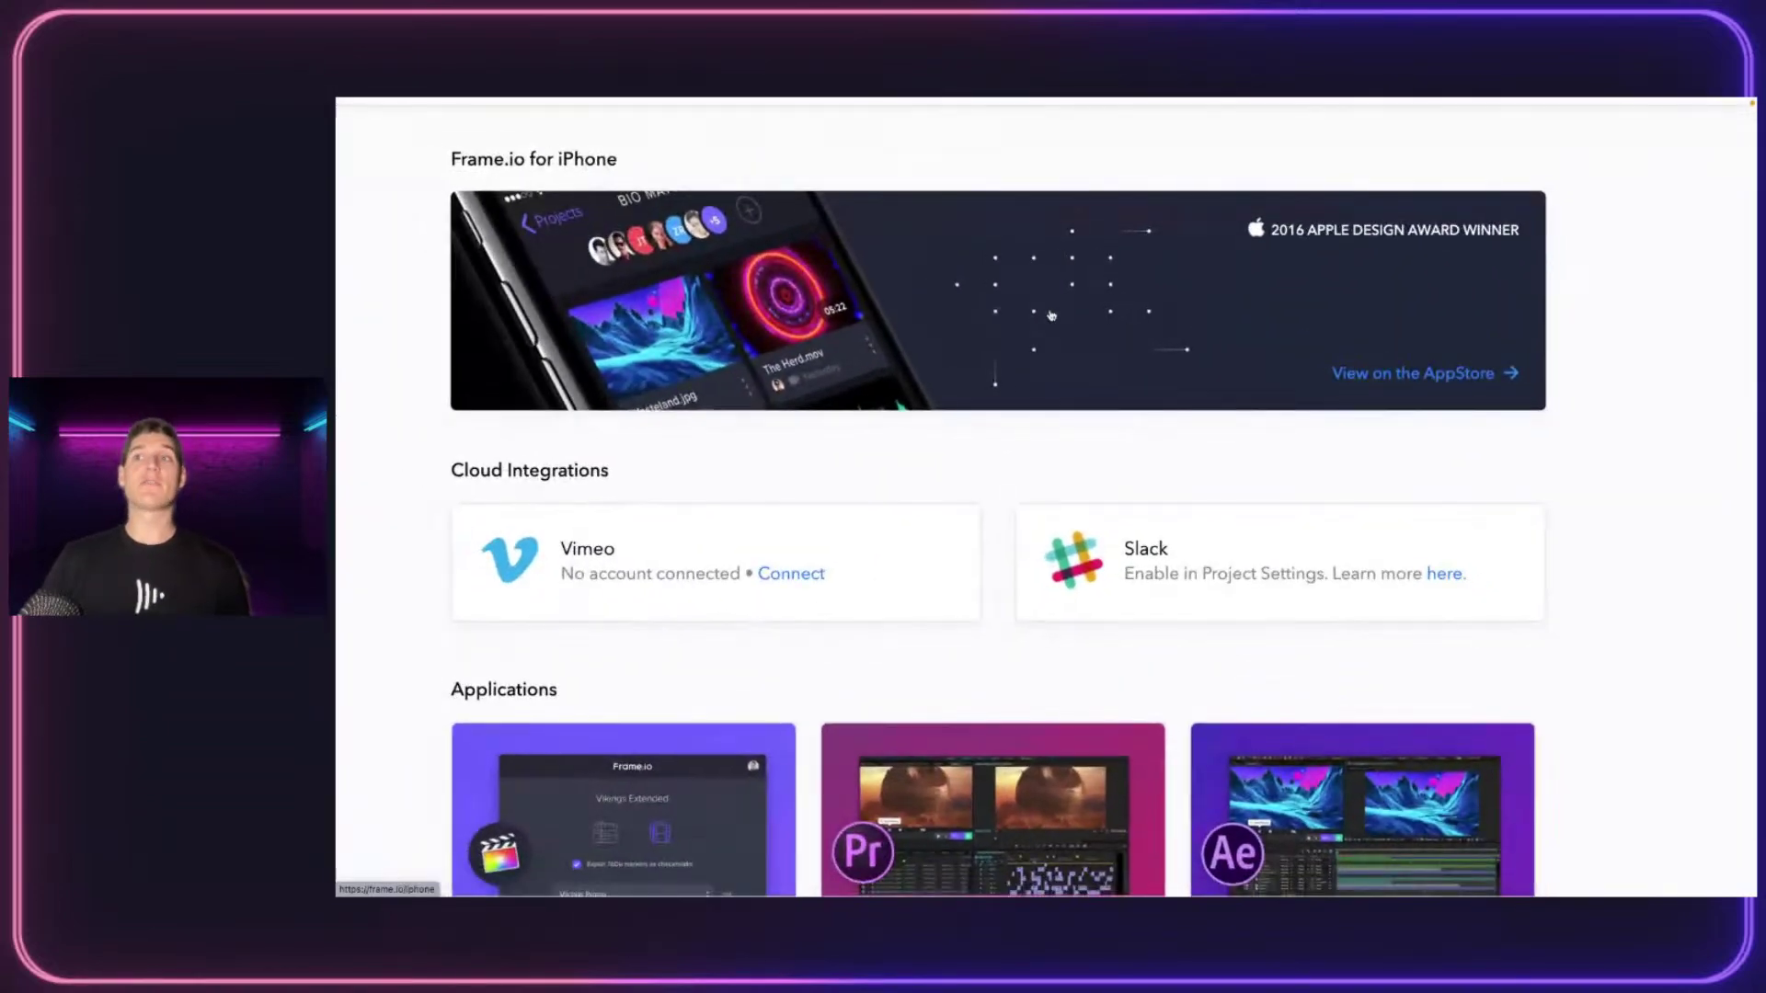
scroll(1051, 316, "down", 1)
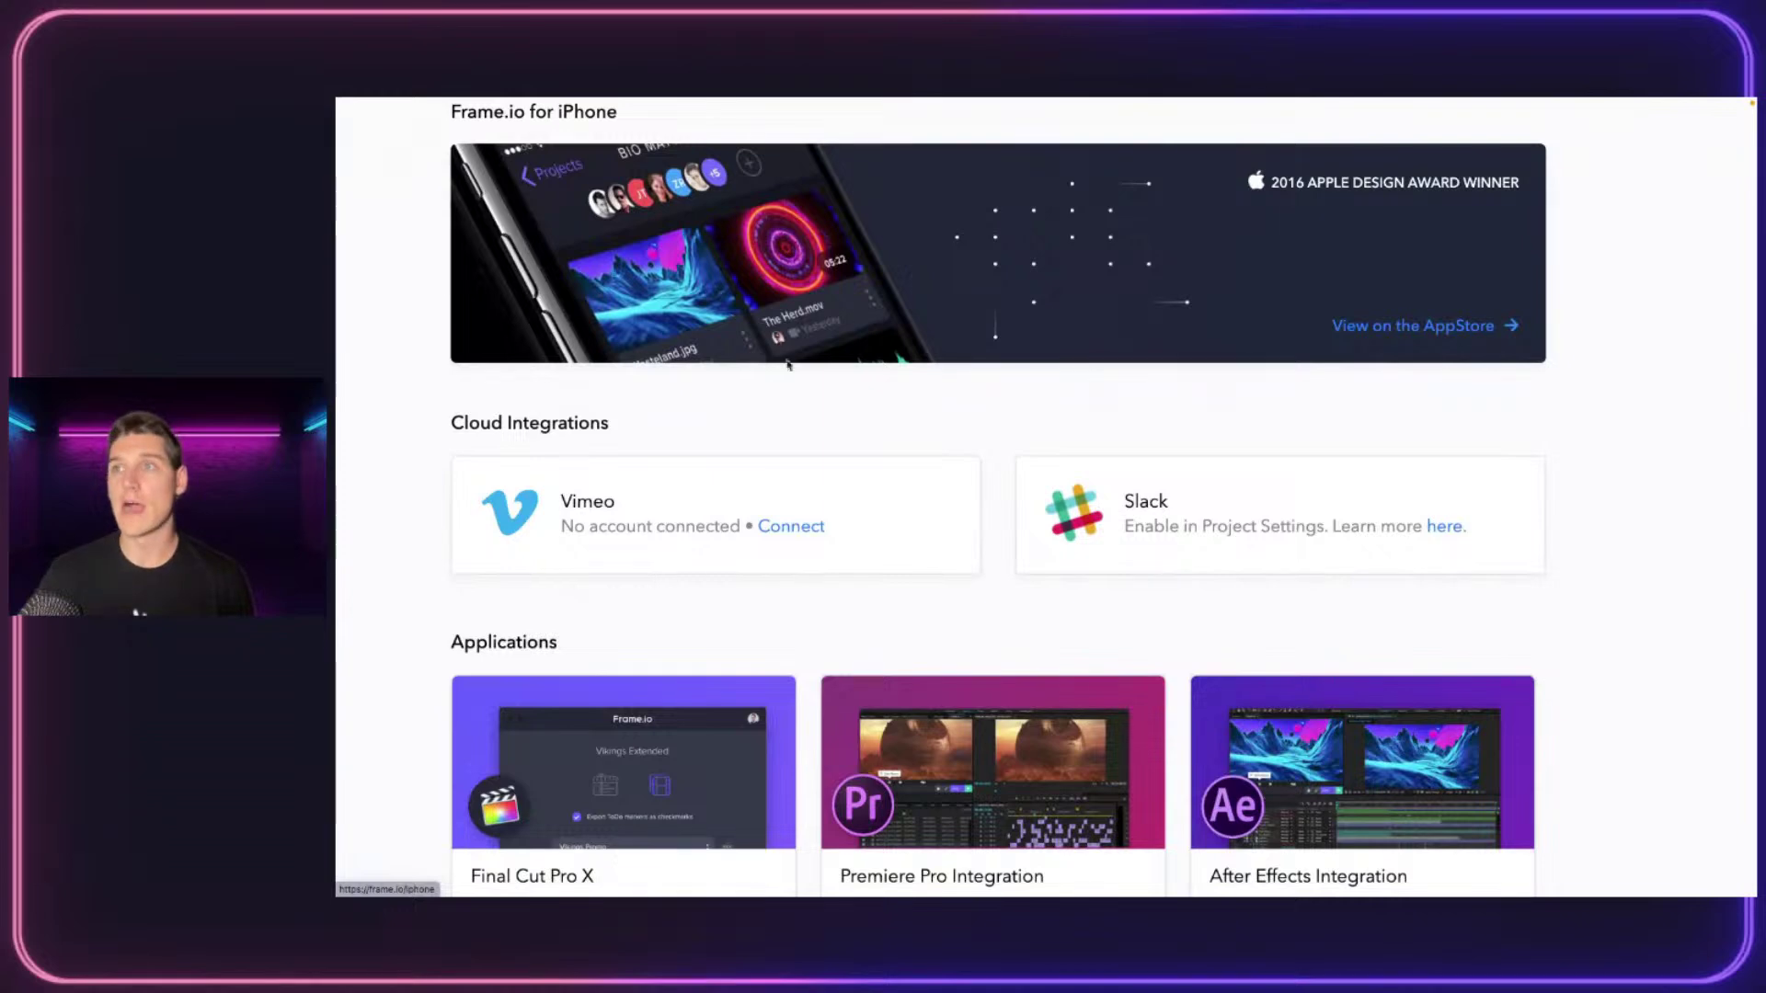
scroll(1051, 315, "up", 1)
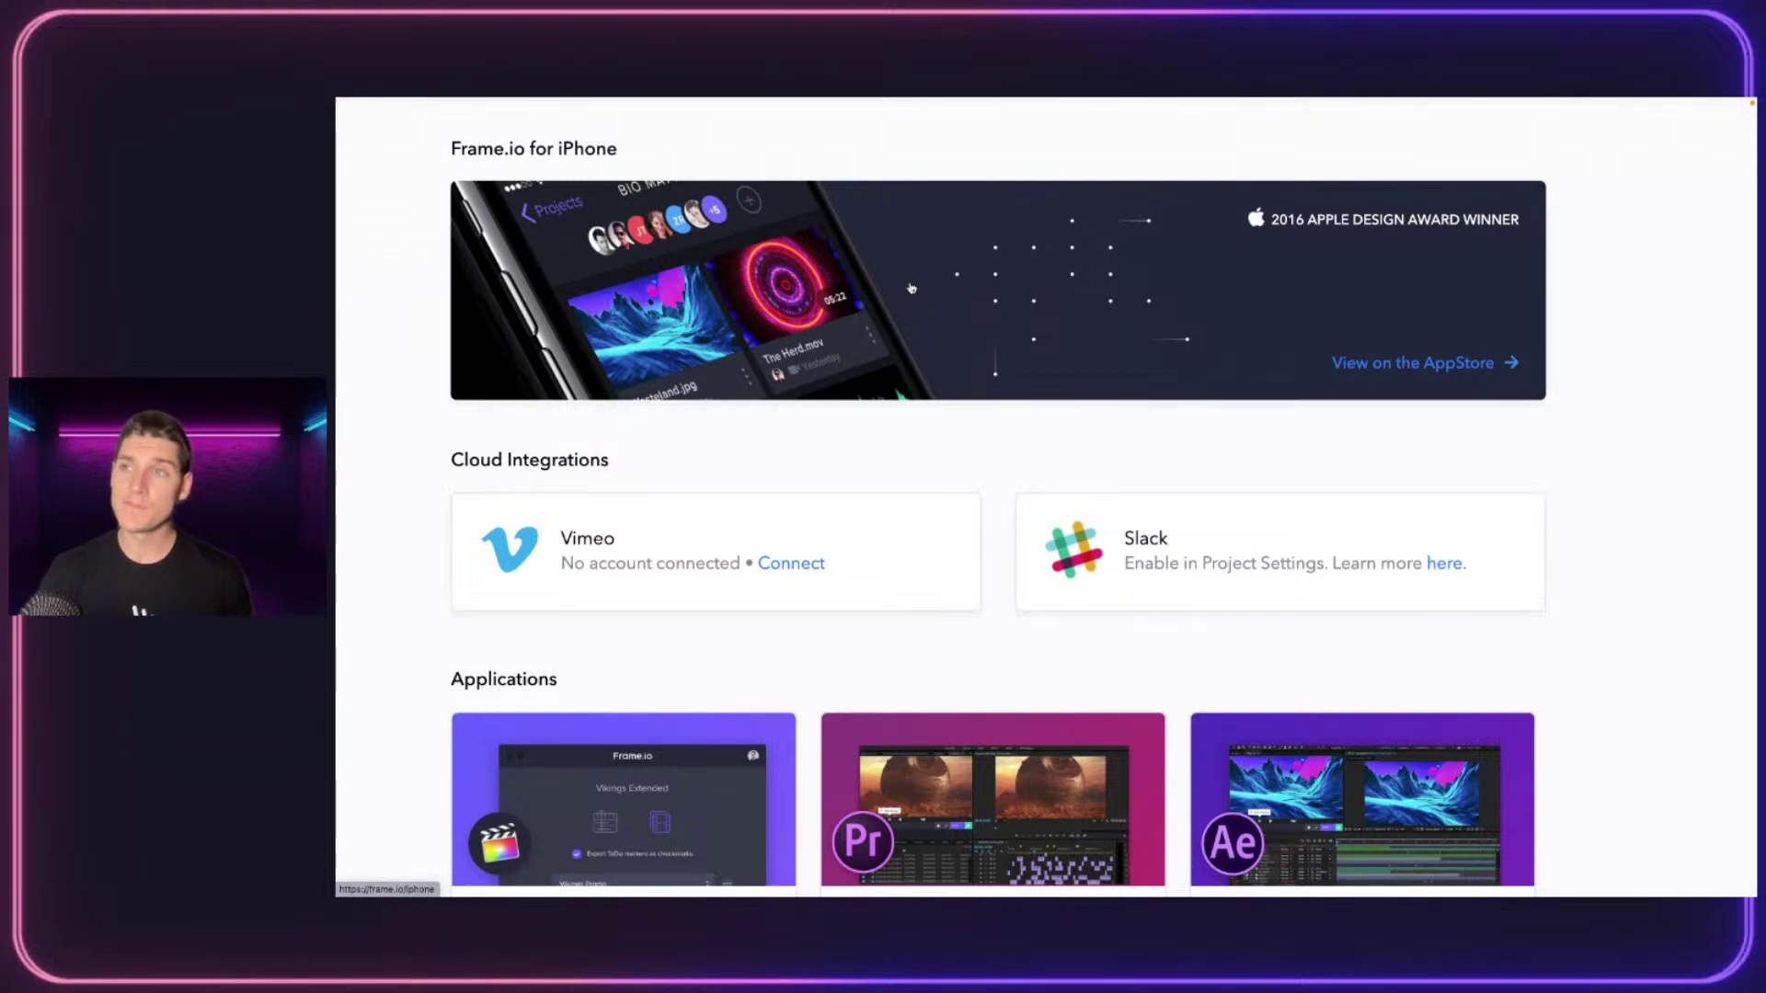
scroll(956, 304, "down", 2)
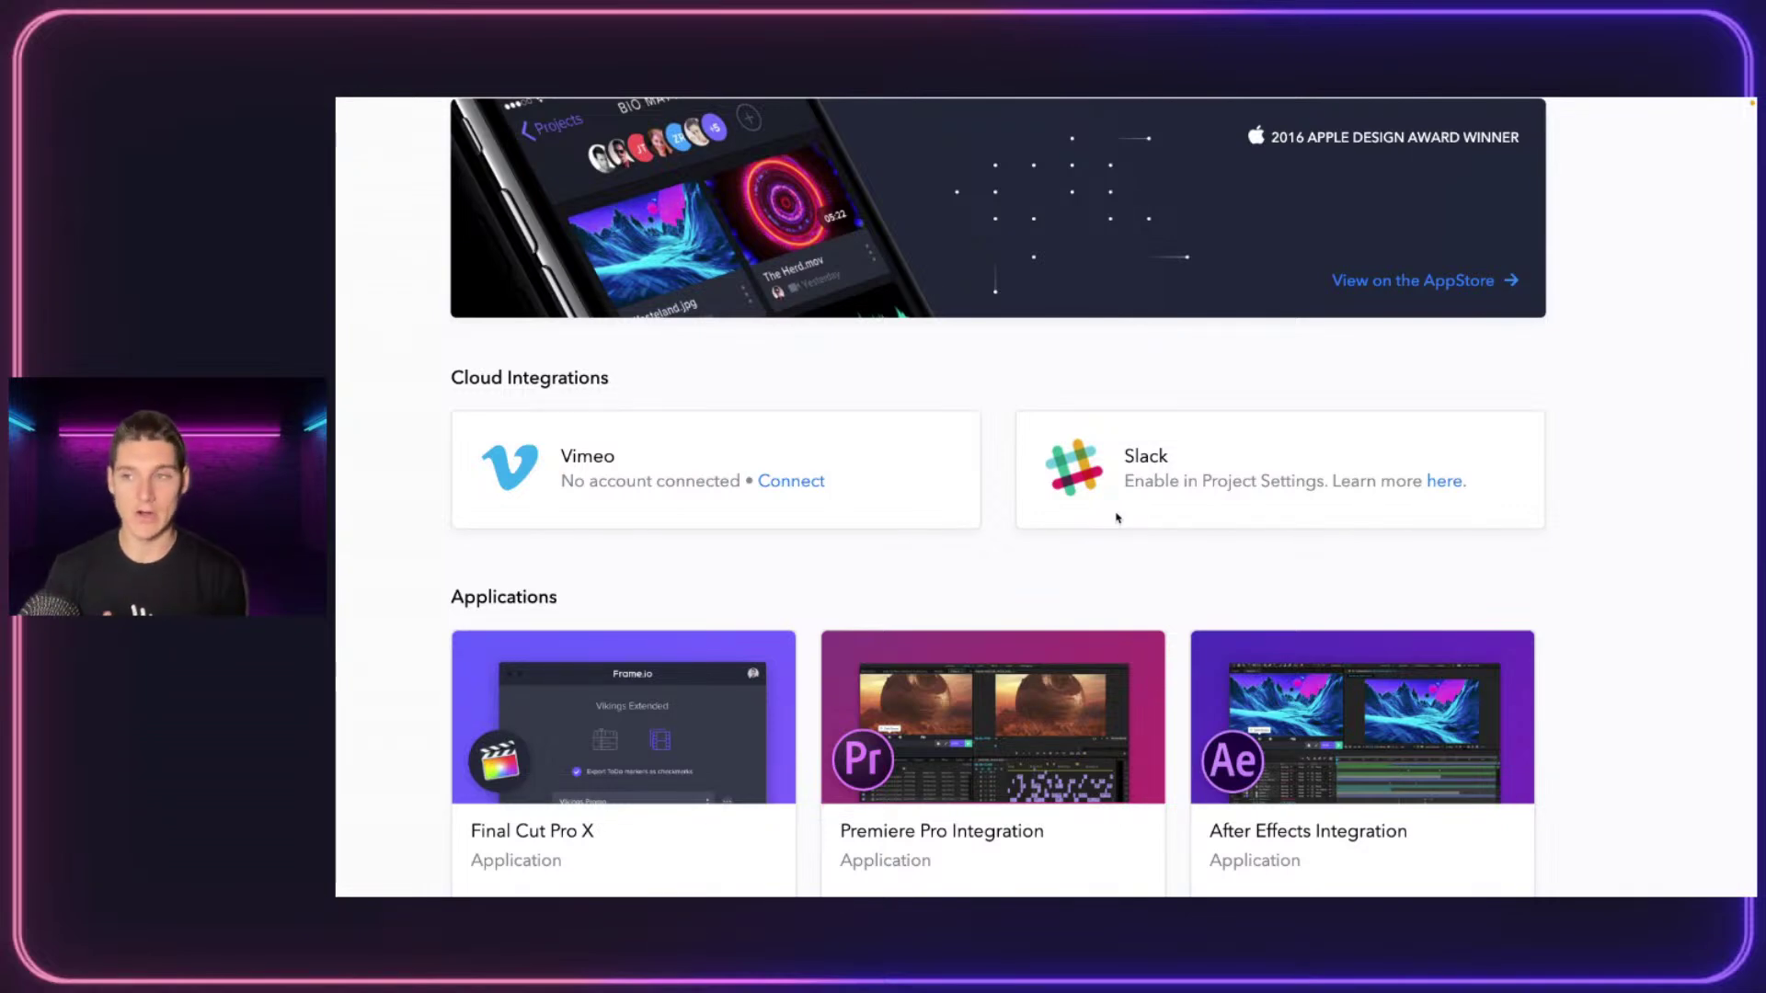
scroll(974, 418, "down", 5)
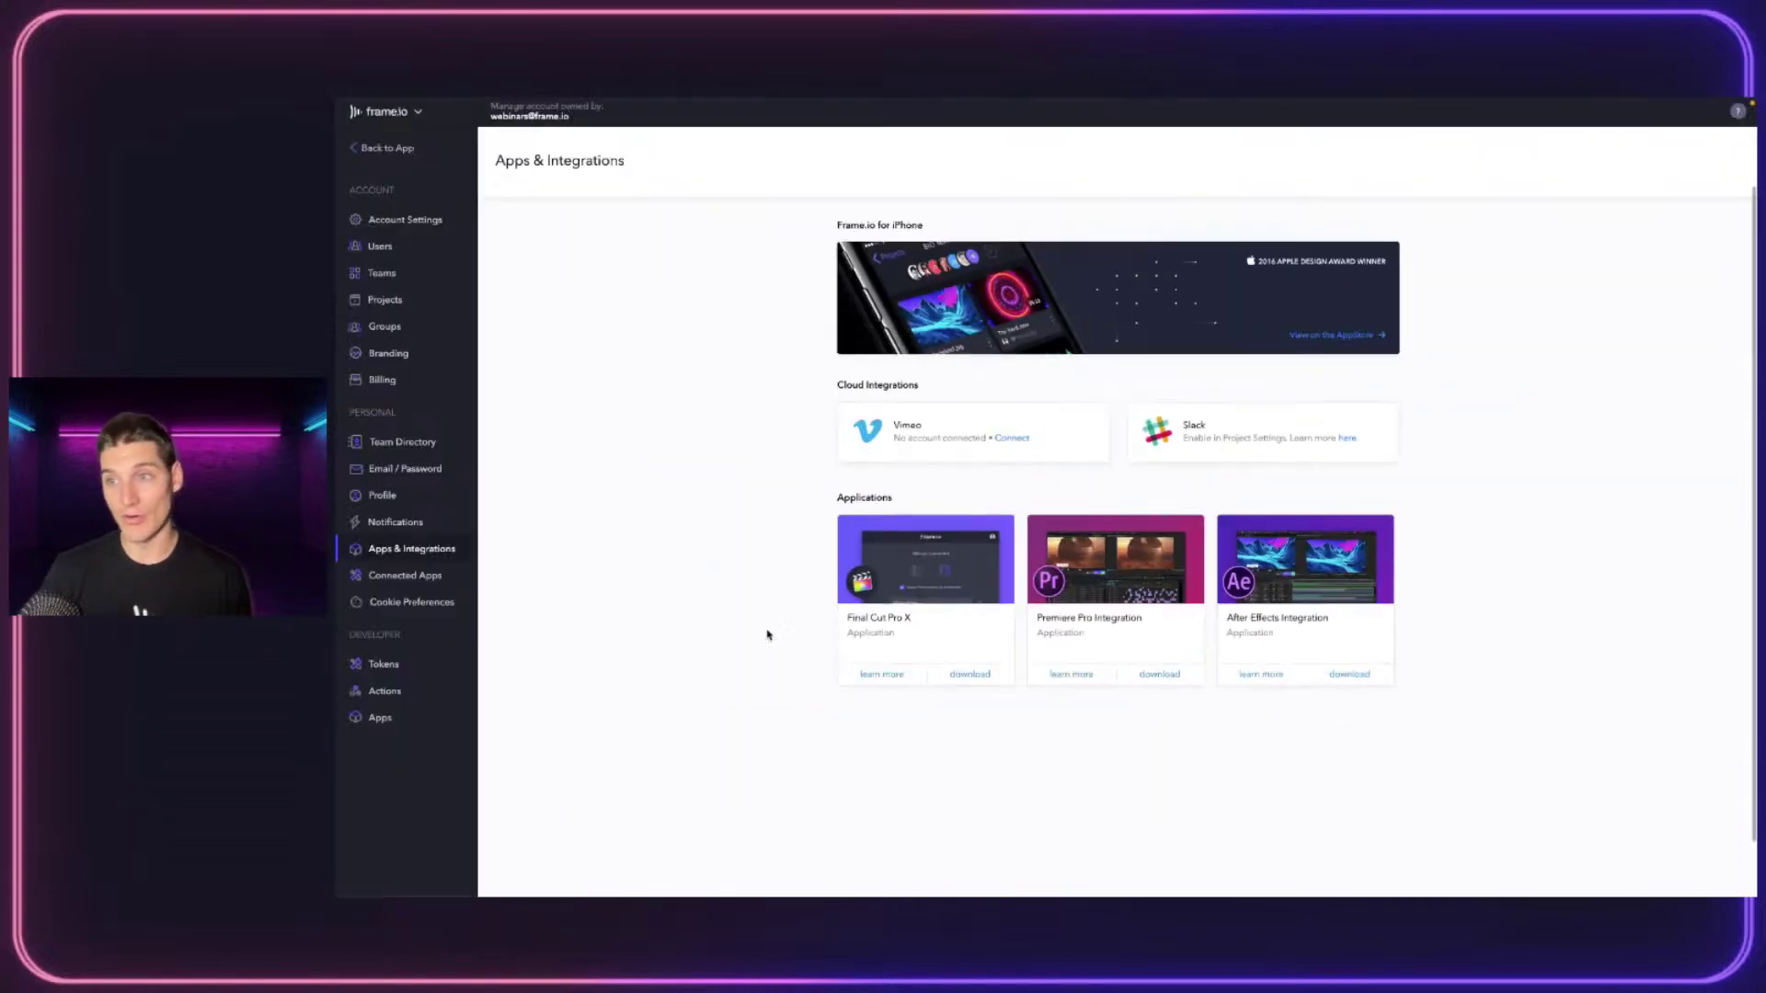
left_click(377, 577)
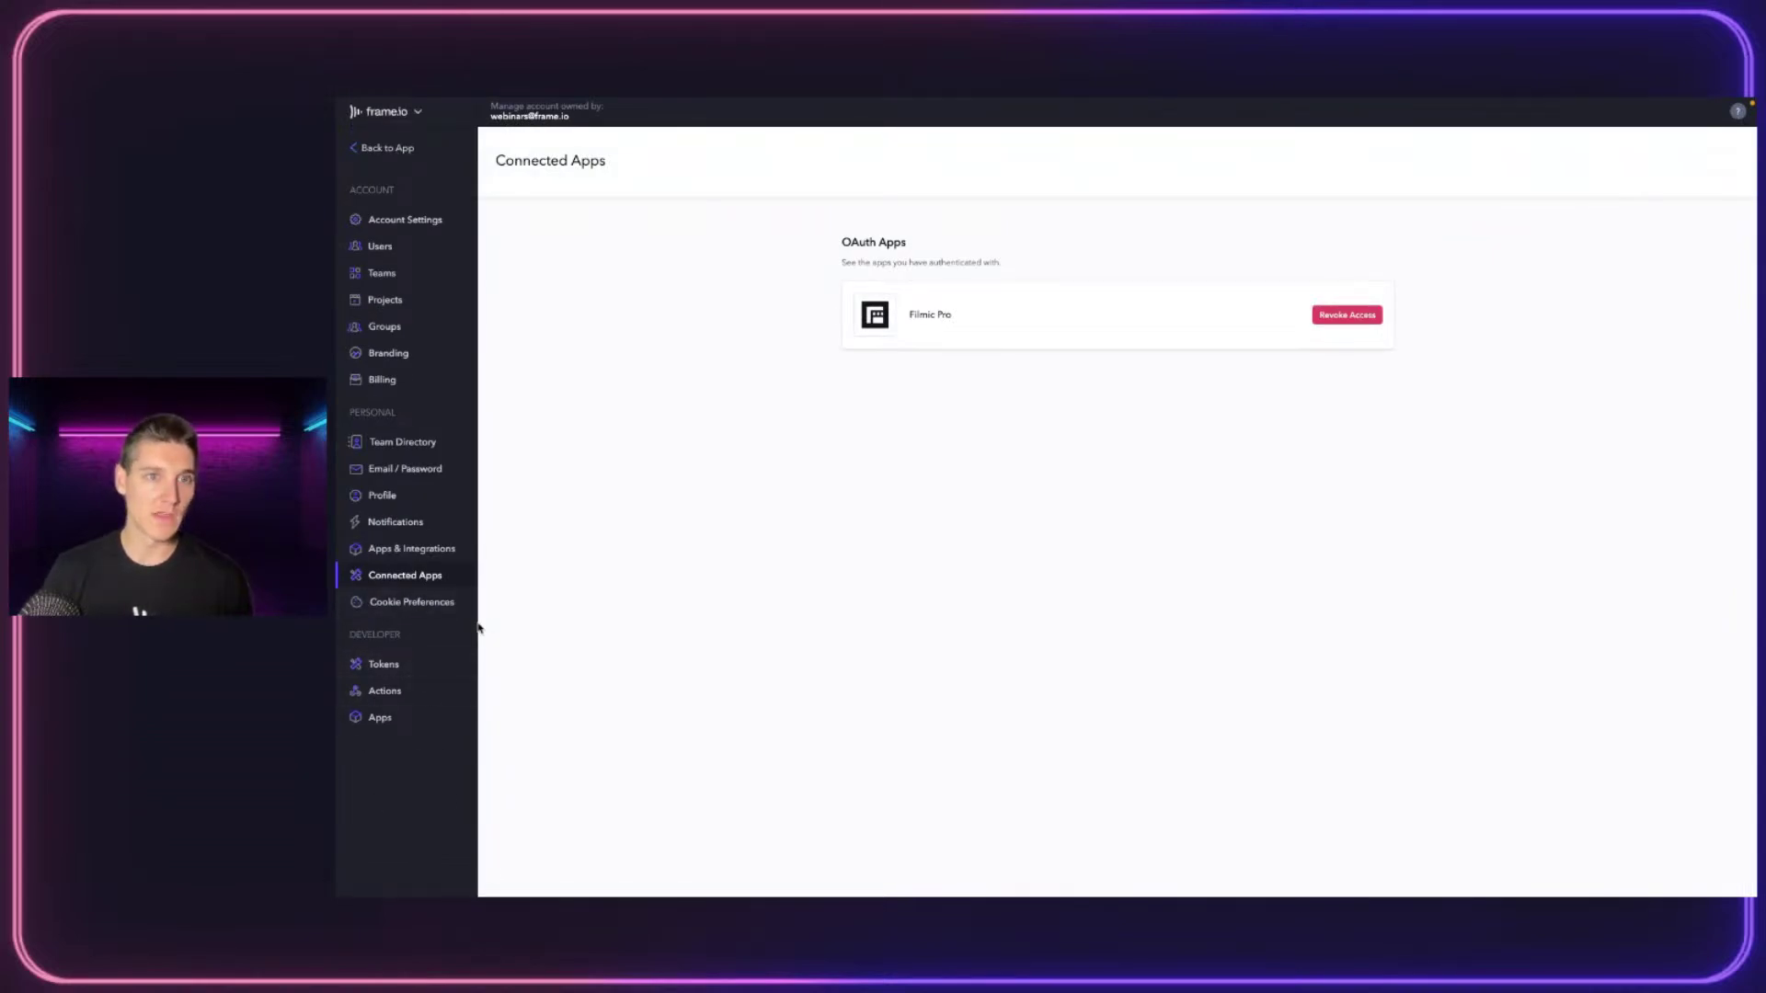
Go Back to App, returning to the DRYP Ad project's 15 media items (49.91 GB)
left_click(395, 143)
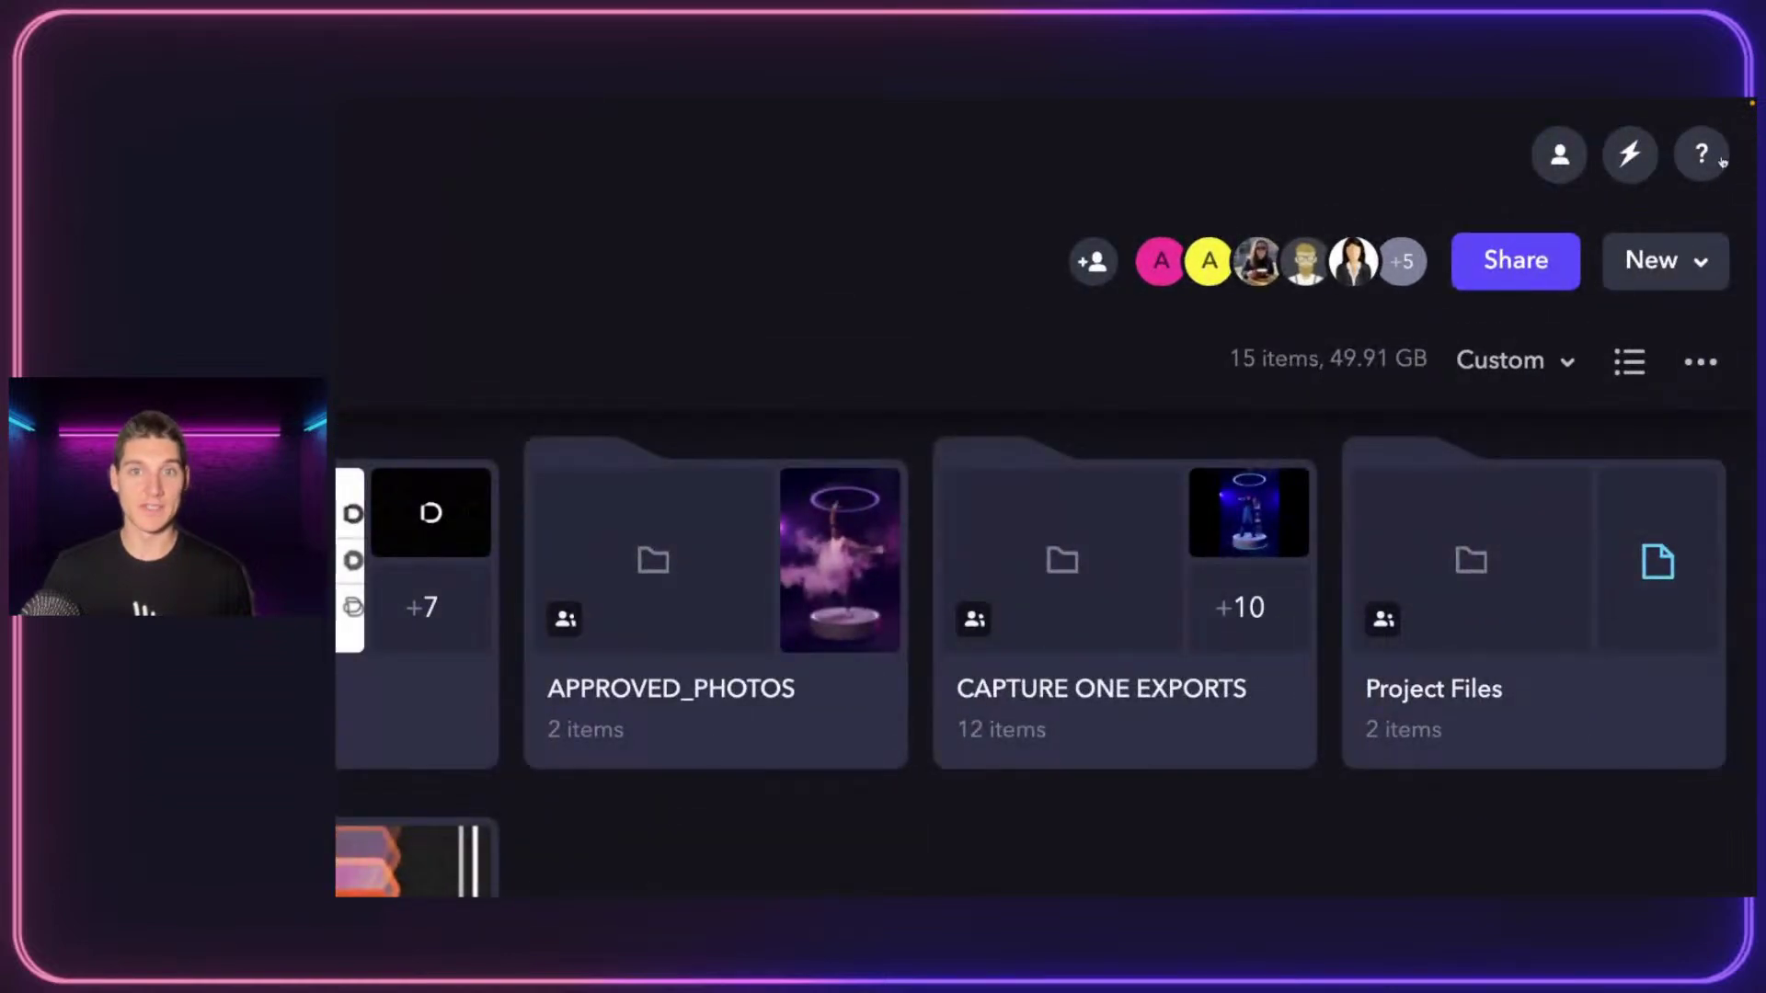
left_click(1709, 156)
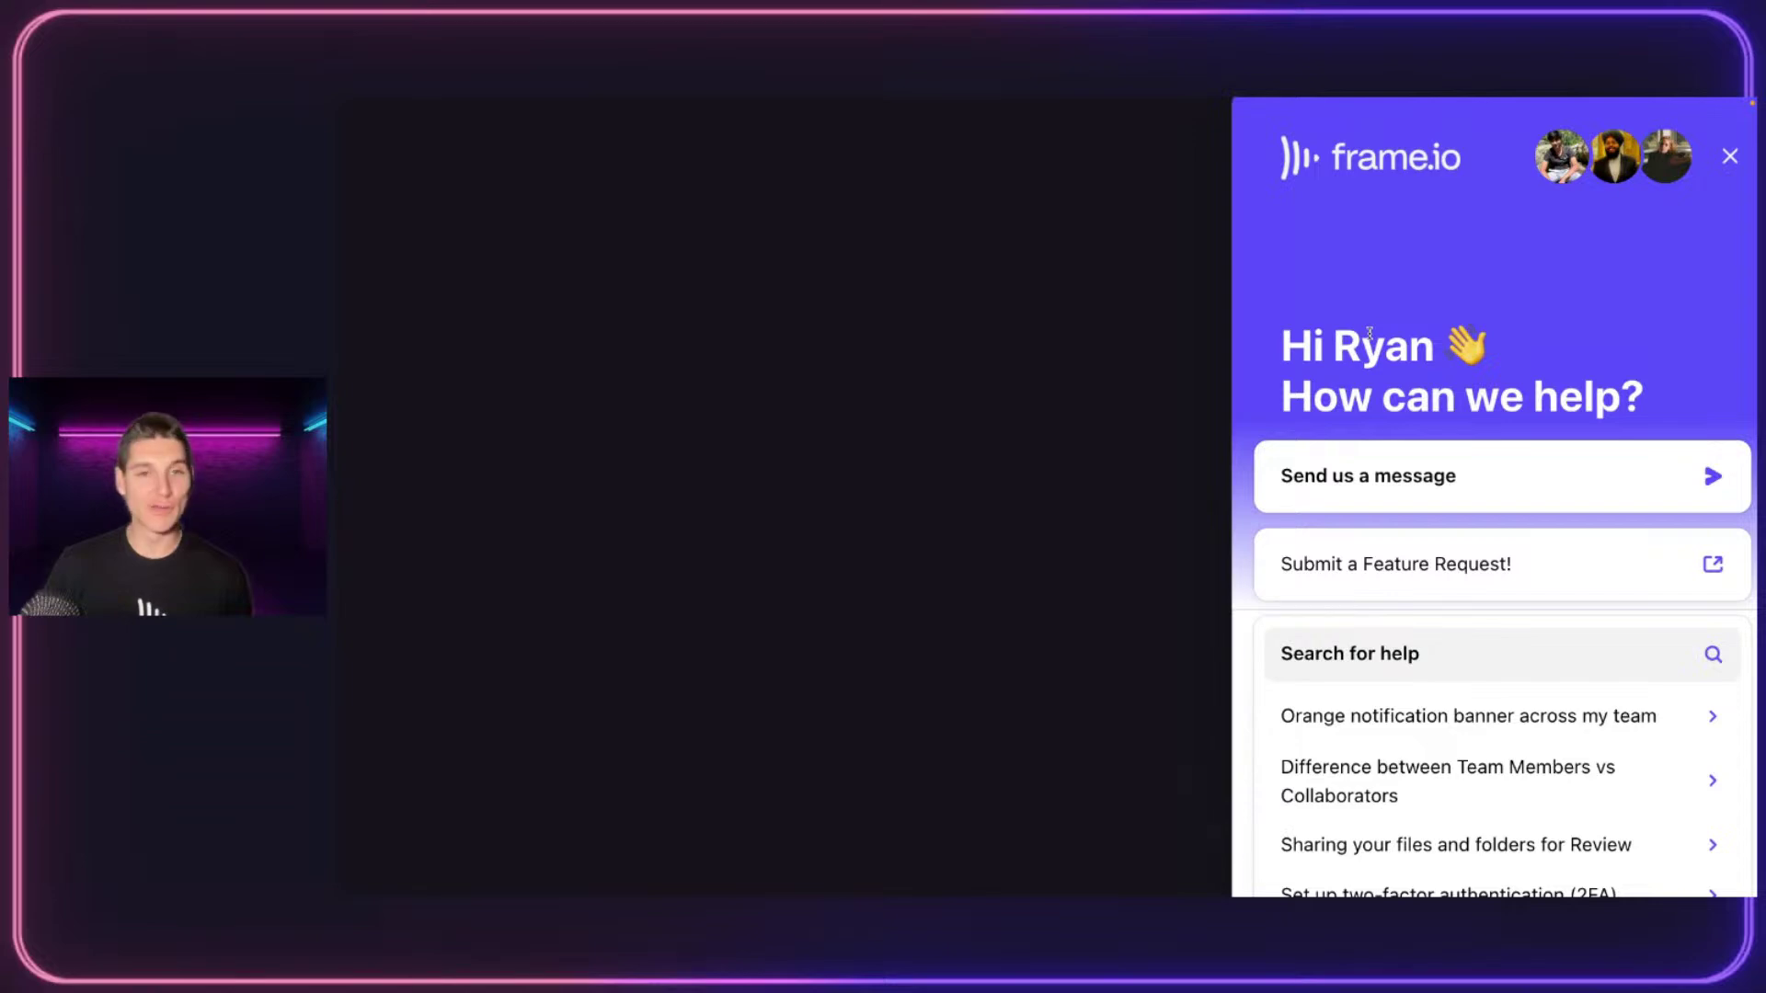
scroll(1370, 333, "down", 2)
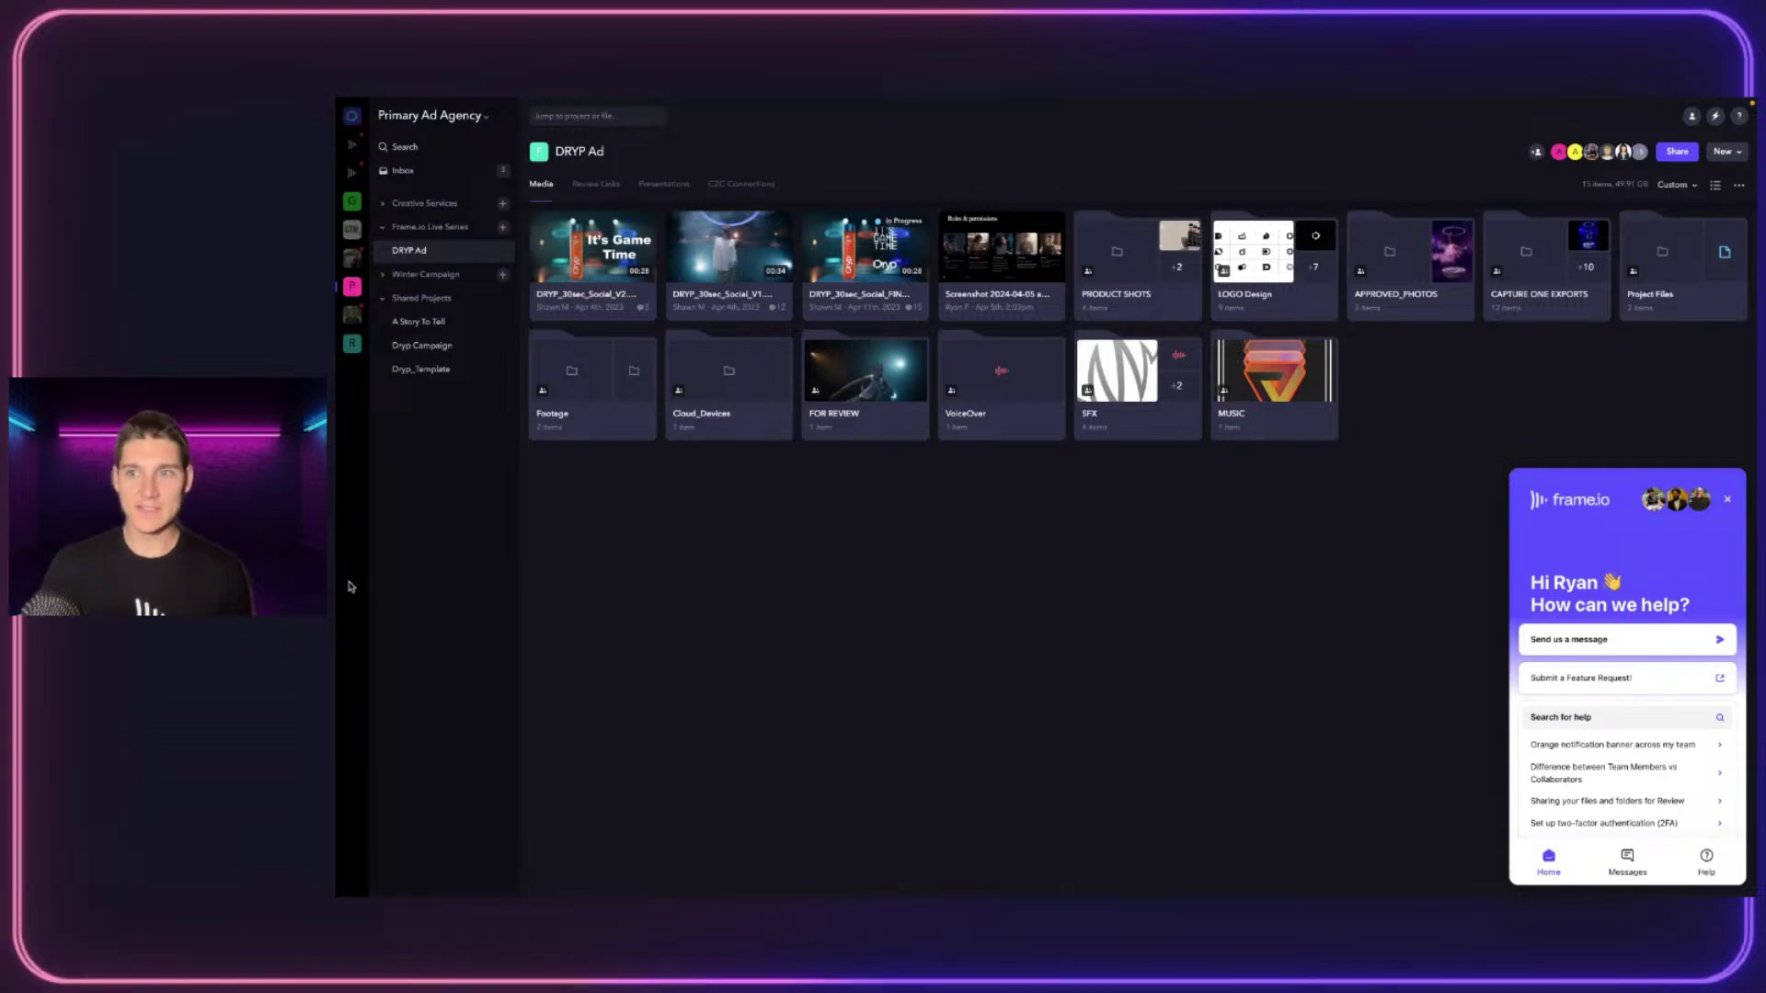
left_click(1737, 121)
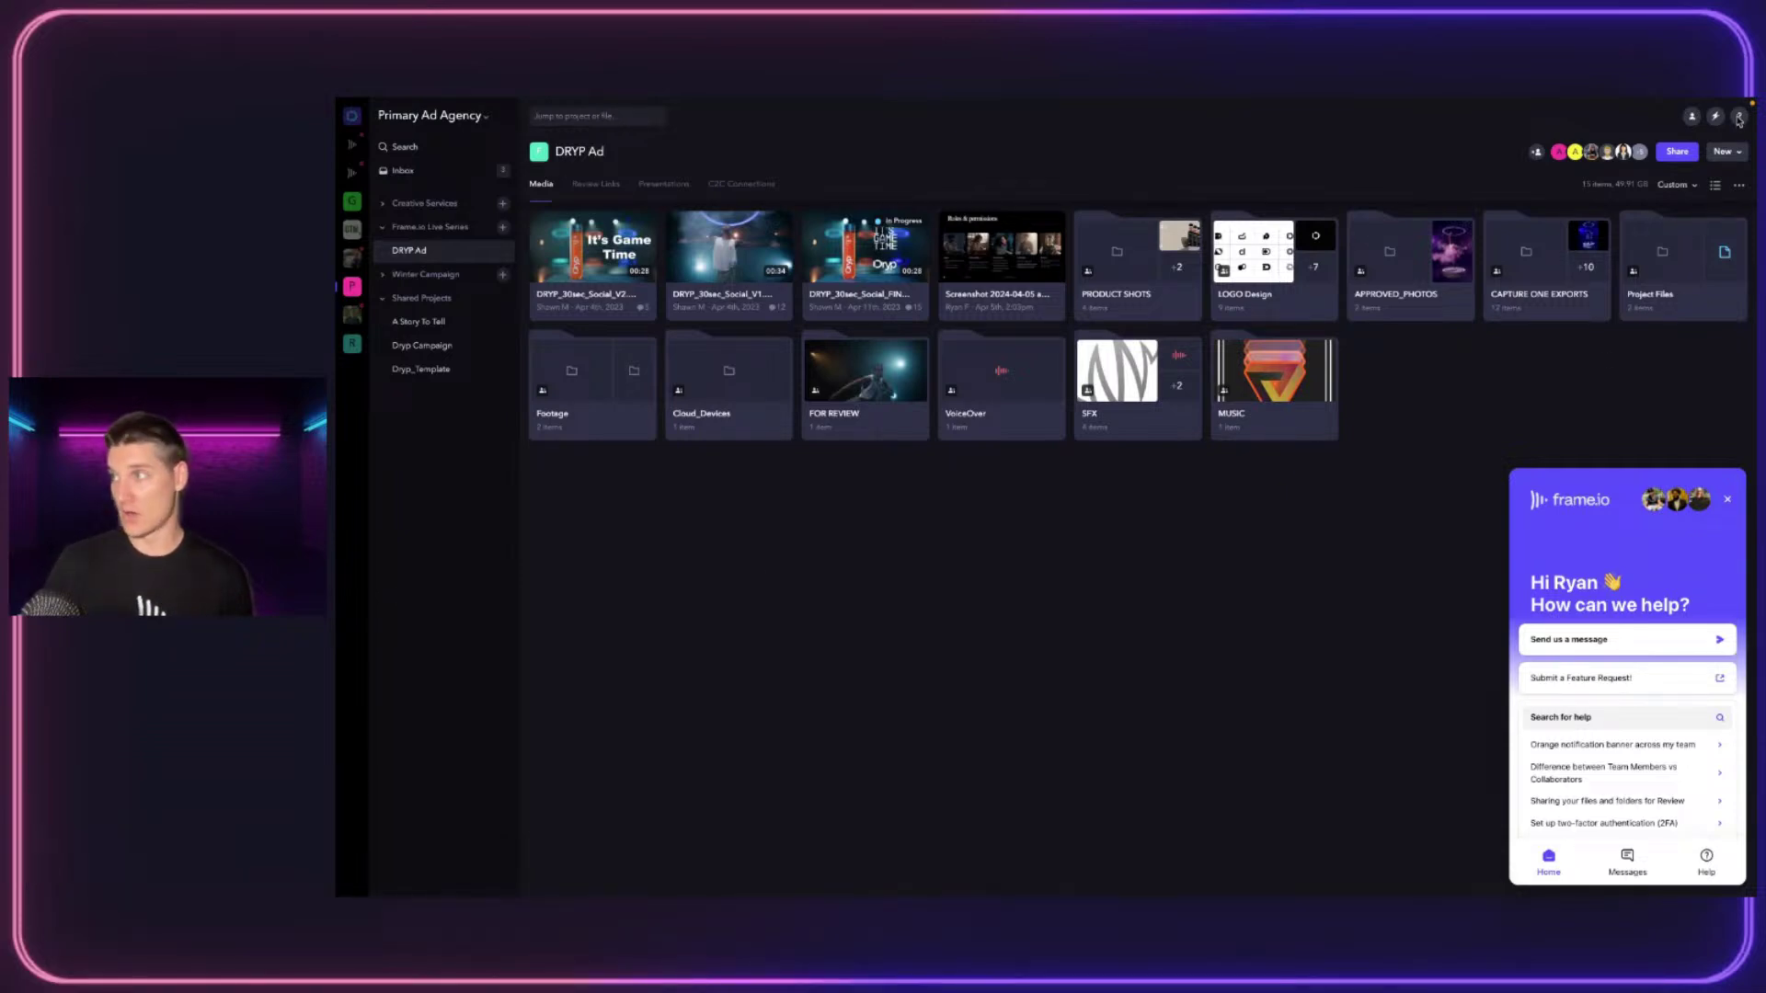